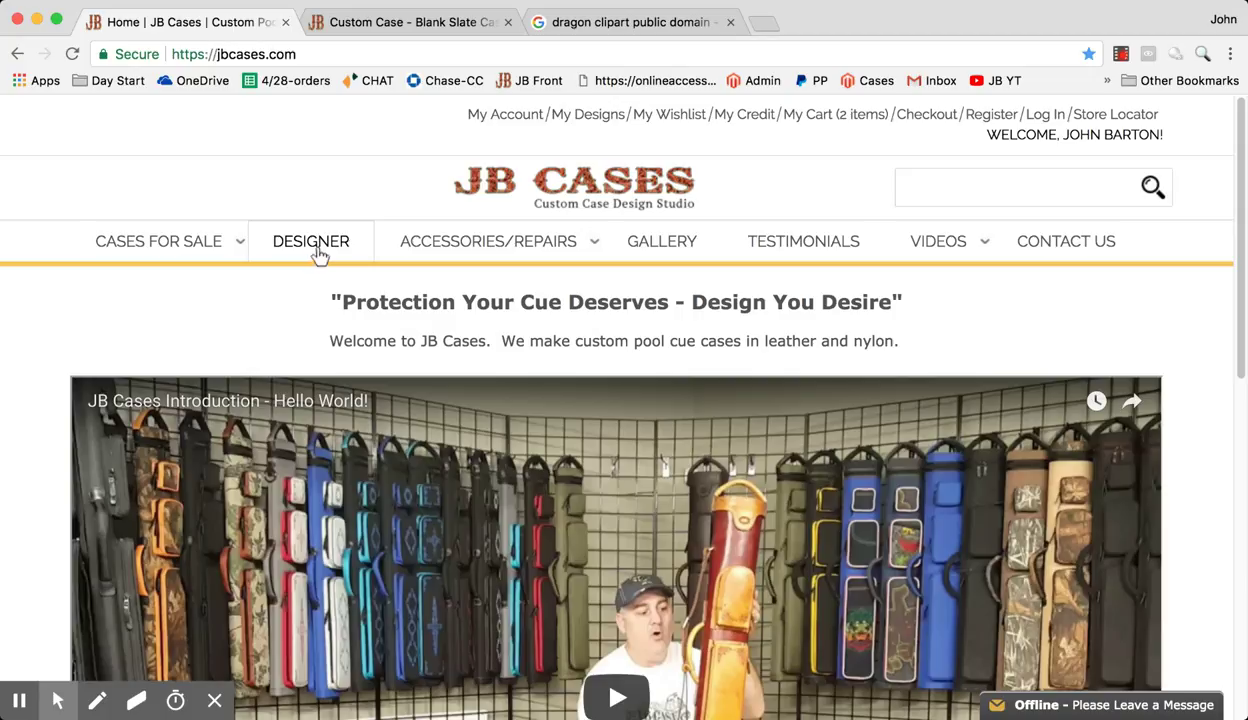
- Open the case designer page and look through all the case styles offered for customizing
{"action": "left_click", "coordinate": [318, 252]}
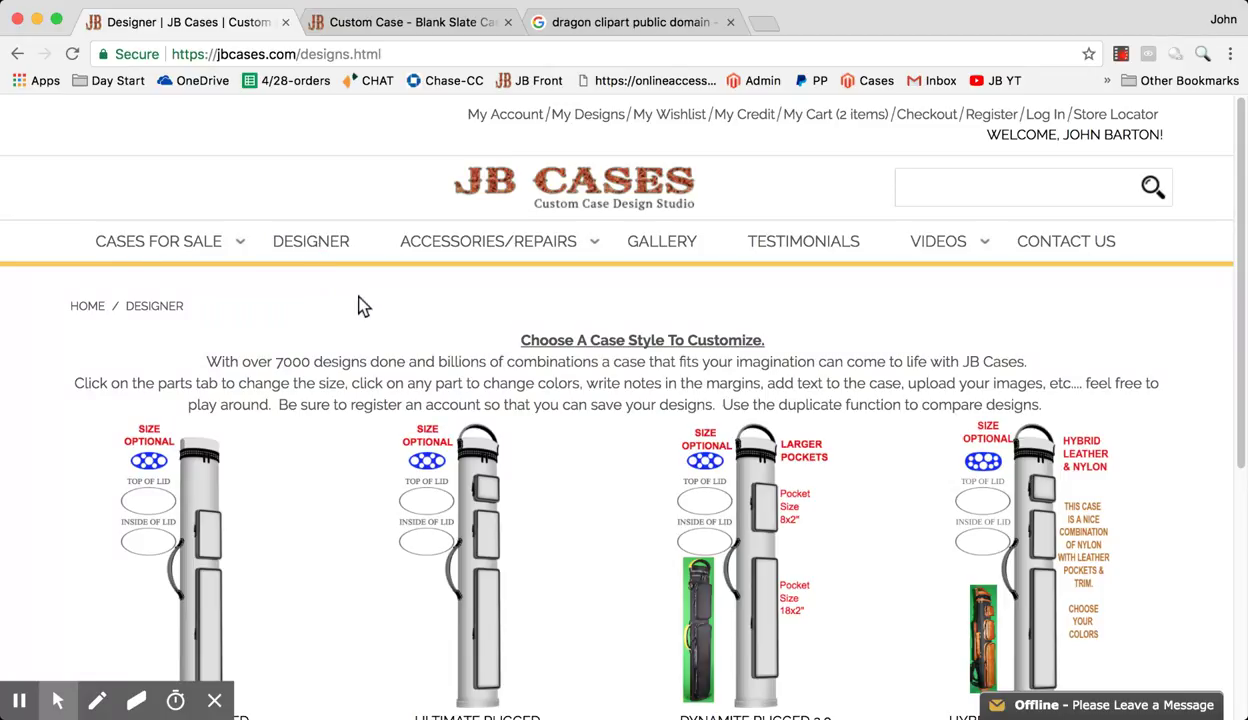
{"action": "scroll", "coordinate": [362, 306], "scroll_direction": "down", "scroll_amount": 3}
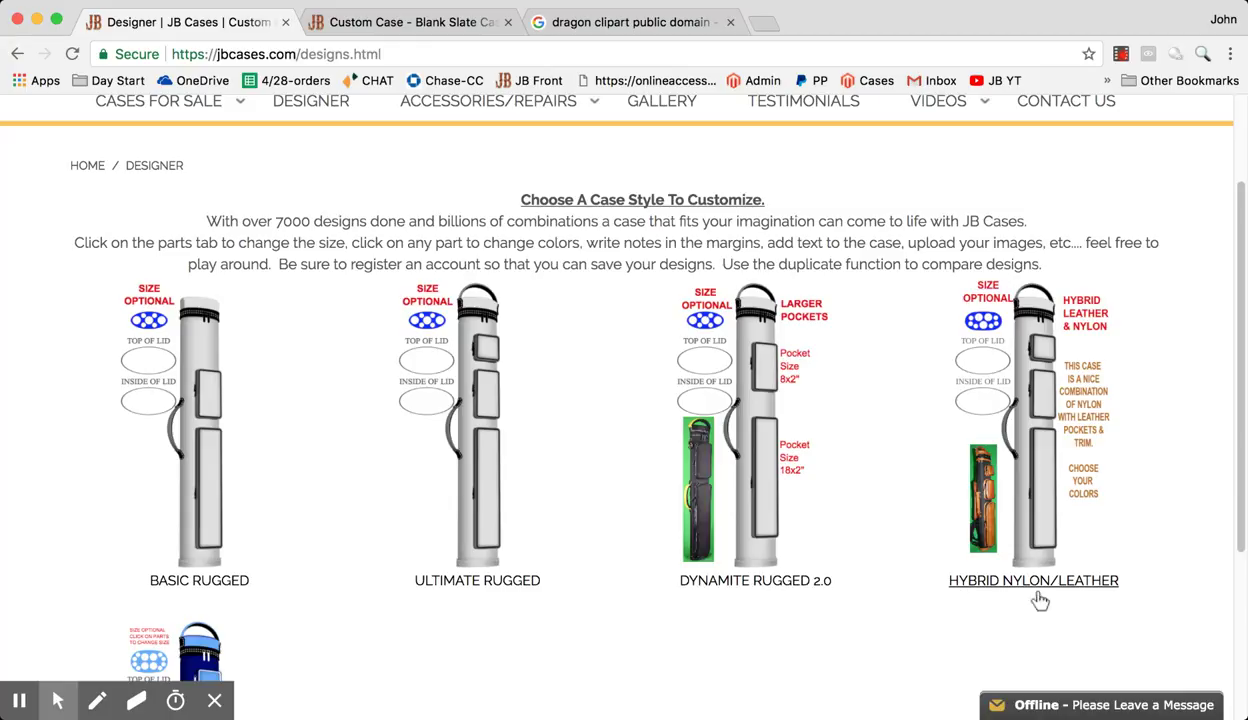
{"action": "scroll", "coordinate": [526, 383], "scroll_direction": "down", "scroll_amount": 4}
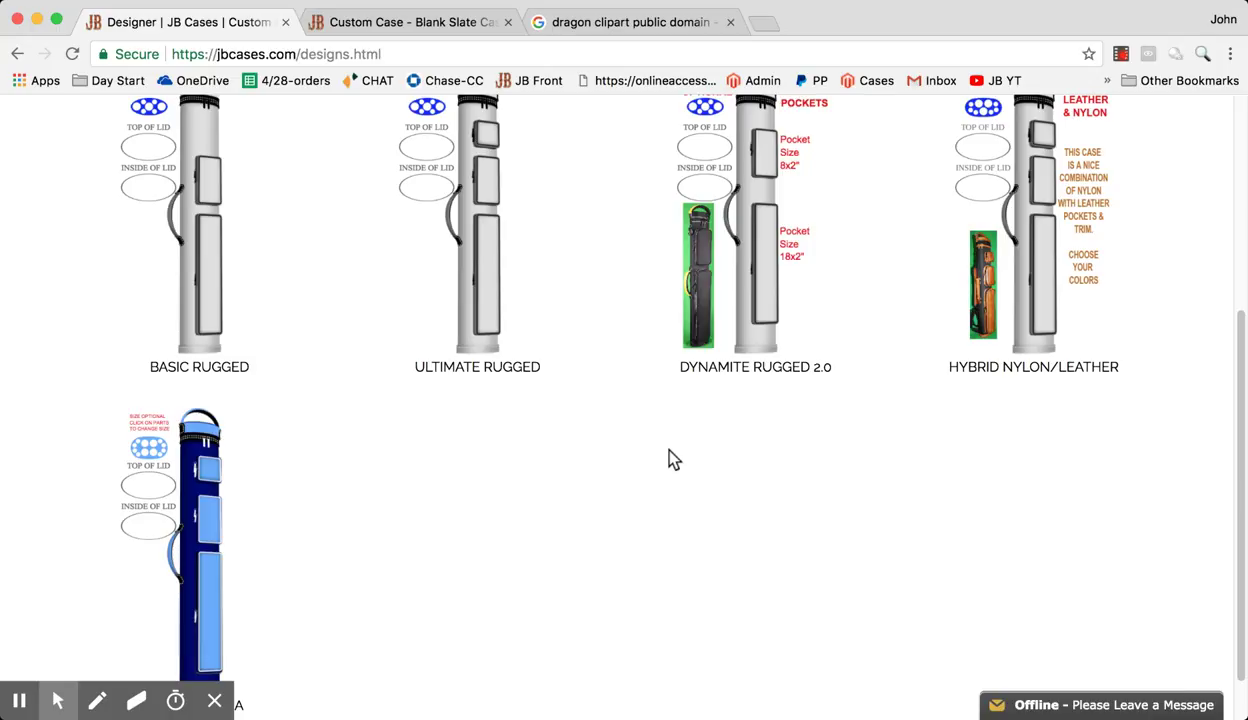
{"action": "scroll", "coordinate": [670, 452], "scroll_direction": "down", "scroll_amount": 1}
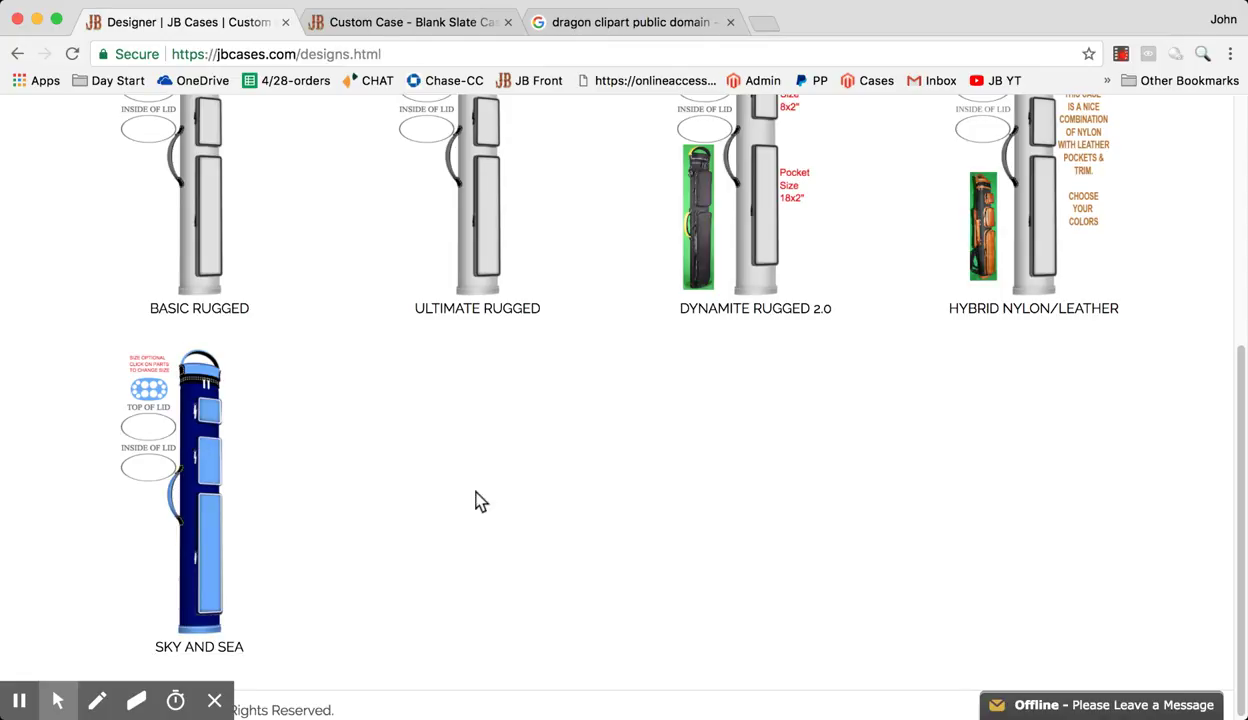
{"action": "scroll", "coordinate": [474, 502], "scroll_direction": "up", "scroll_amount": 5}
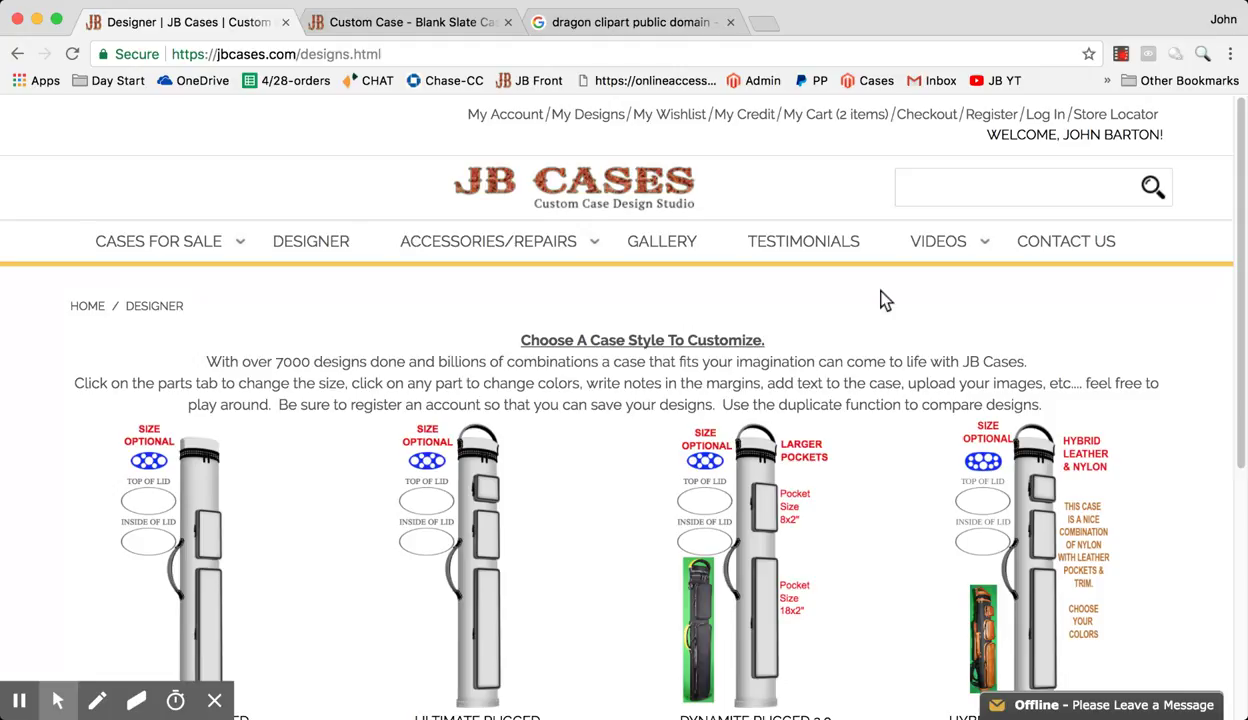
- Open the new customer registration form and review its required fields and options
{"action": "left_click", "coordinate": [991, 115]}
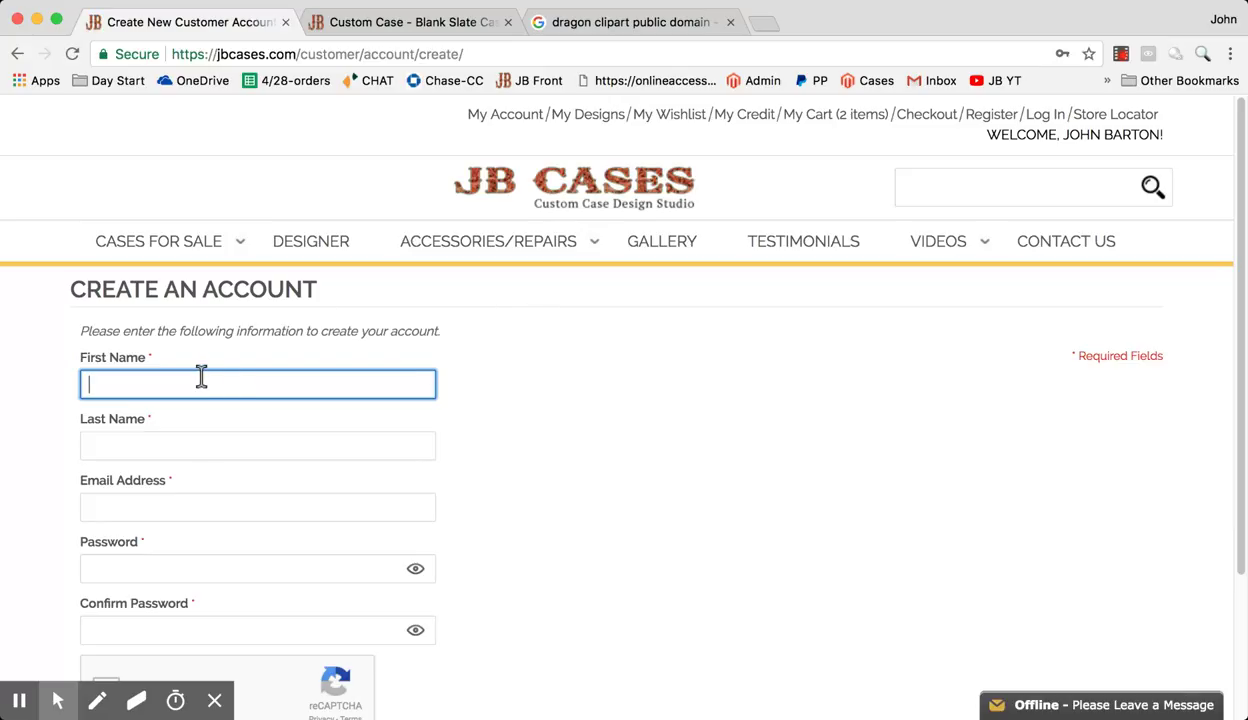
{"action": "scroll", "coordinate": [190, 436], "scroll_direction": "down", "scroll_amount": 4}
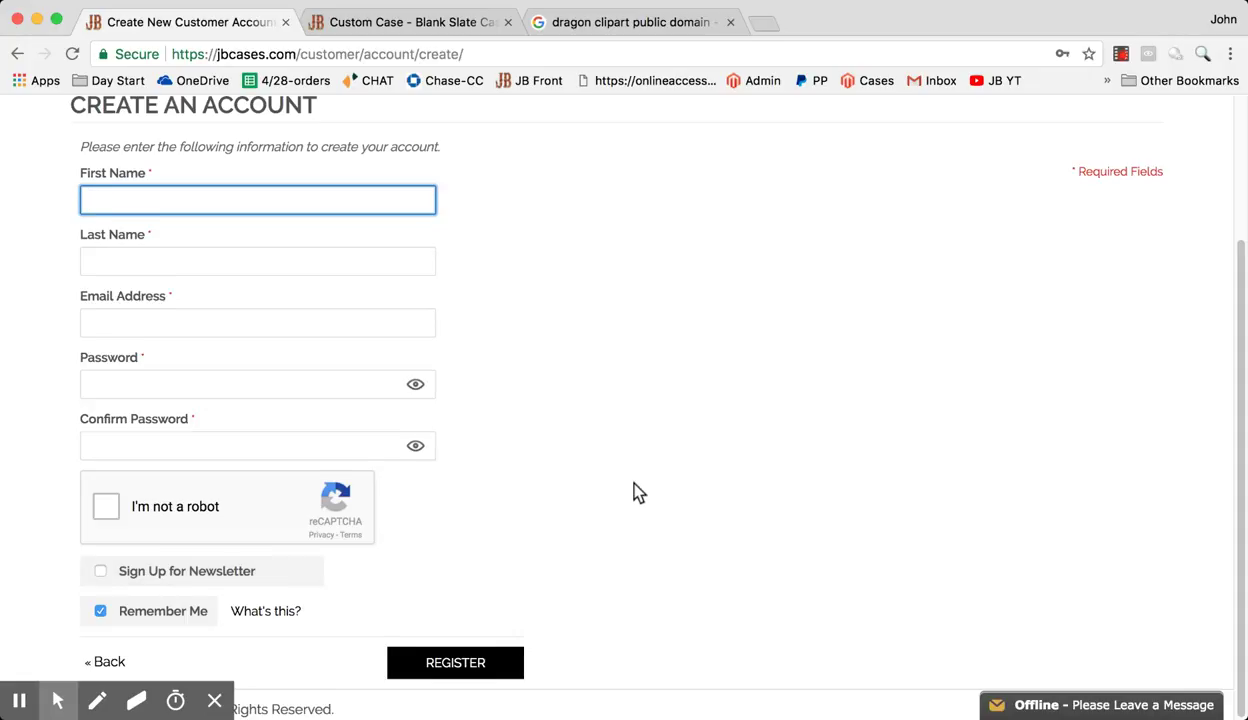
{"action": "scroll", "coordinate": [635, 492], "scroll_direction": "up", "scroll_amount": 2}
{"action": "scroll", "coordinate": [633, 484], "scroll_direction": "up", "scroll_amount": 2}
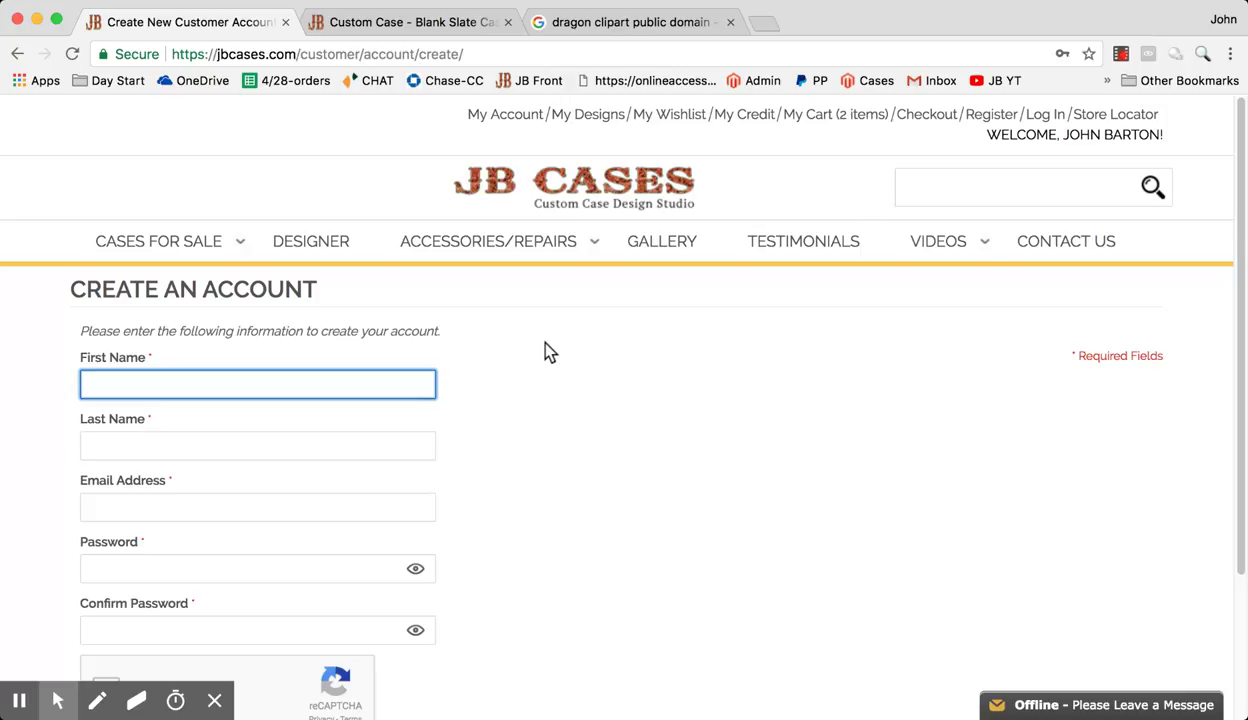
- Log in to the customer account with the saved account e-mail and password
{"action": "left_click", "coordinate": [1045, 116]}
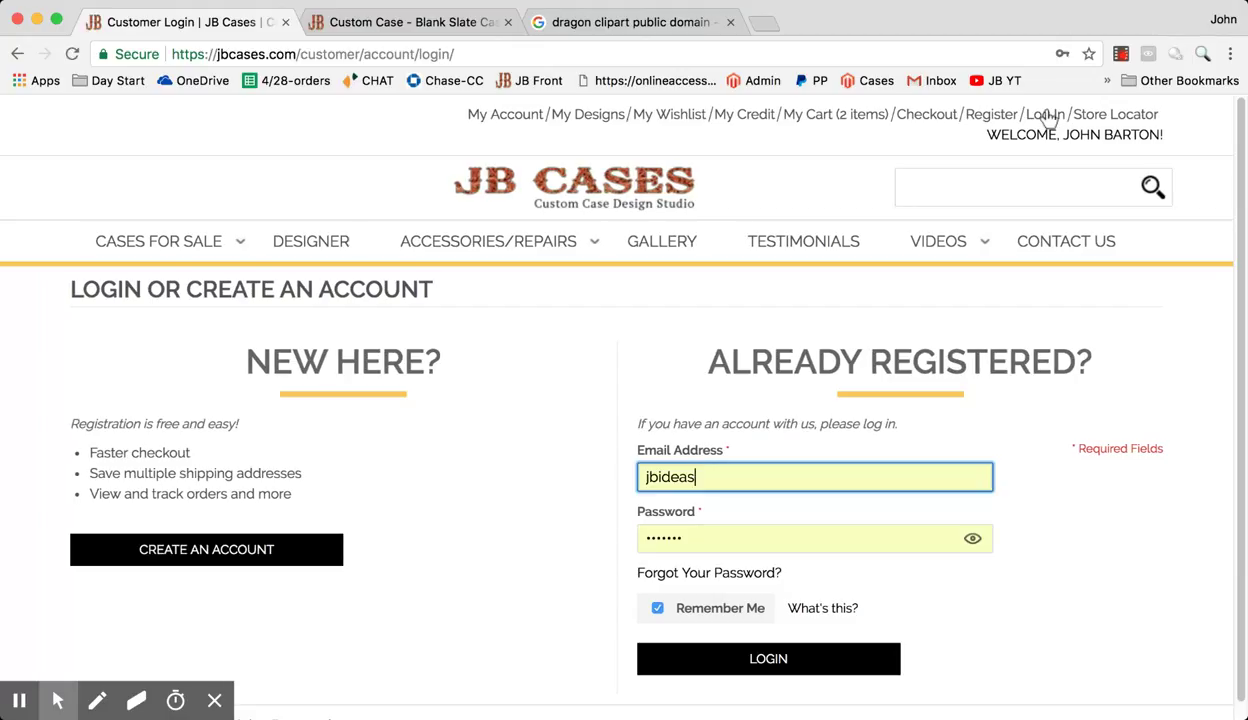
{"action": "double_click", "coordinate": [756, 477]}
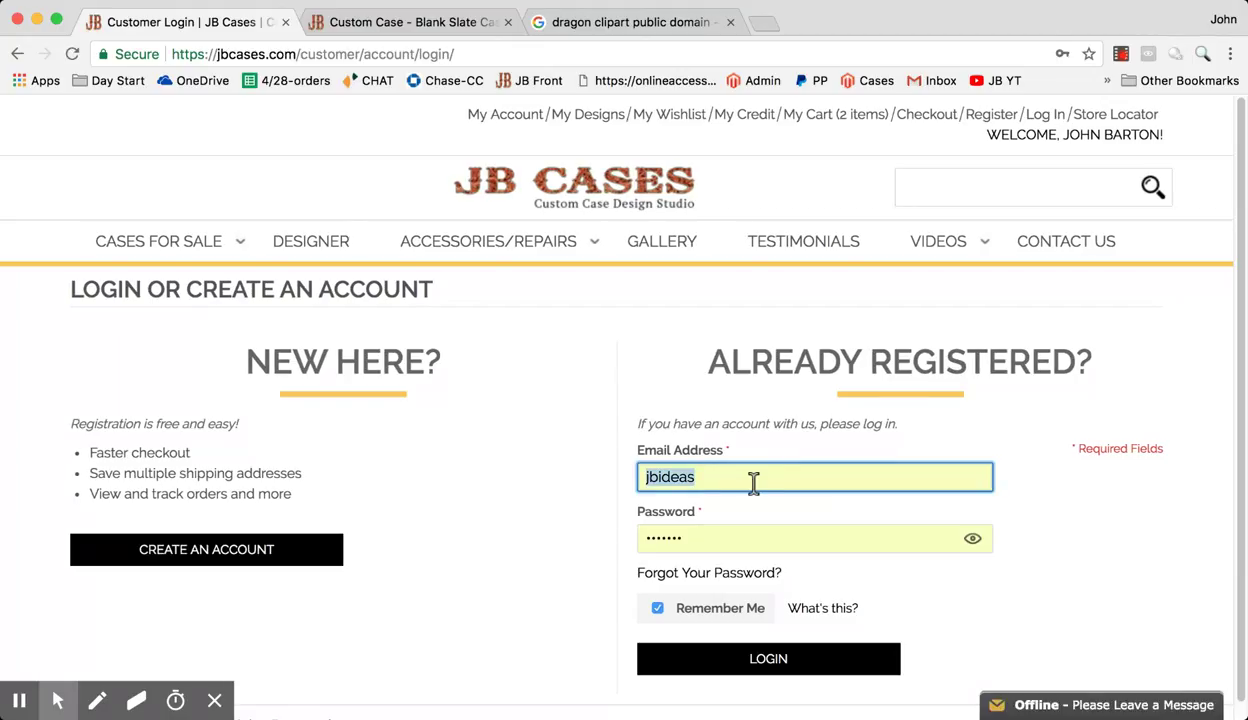
{"action": "key", "text": "Down"}
{"action": "key", "text": "Down"}
{"action": "key", "text": "Return"}
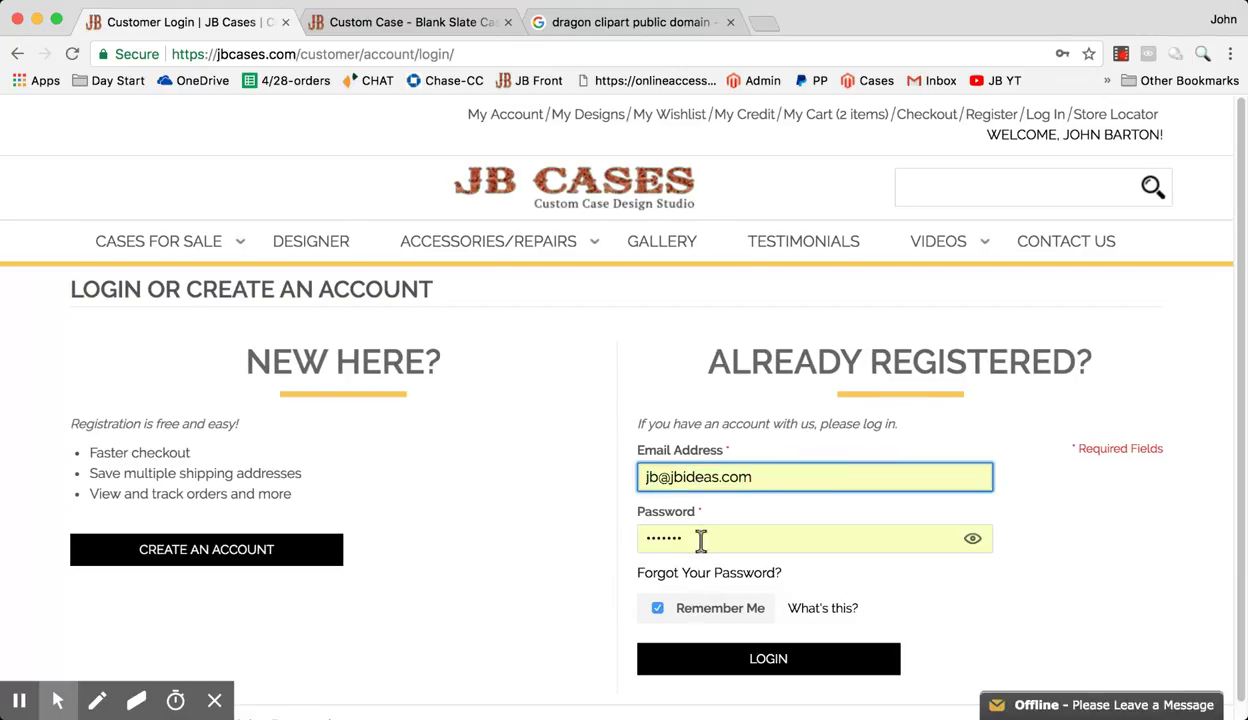
{"action": "left_click", "coordinate": [785, 663]}
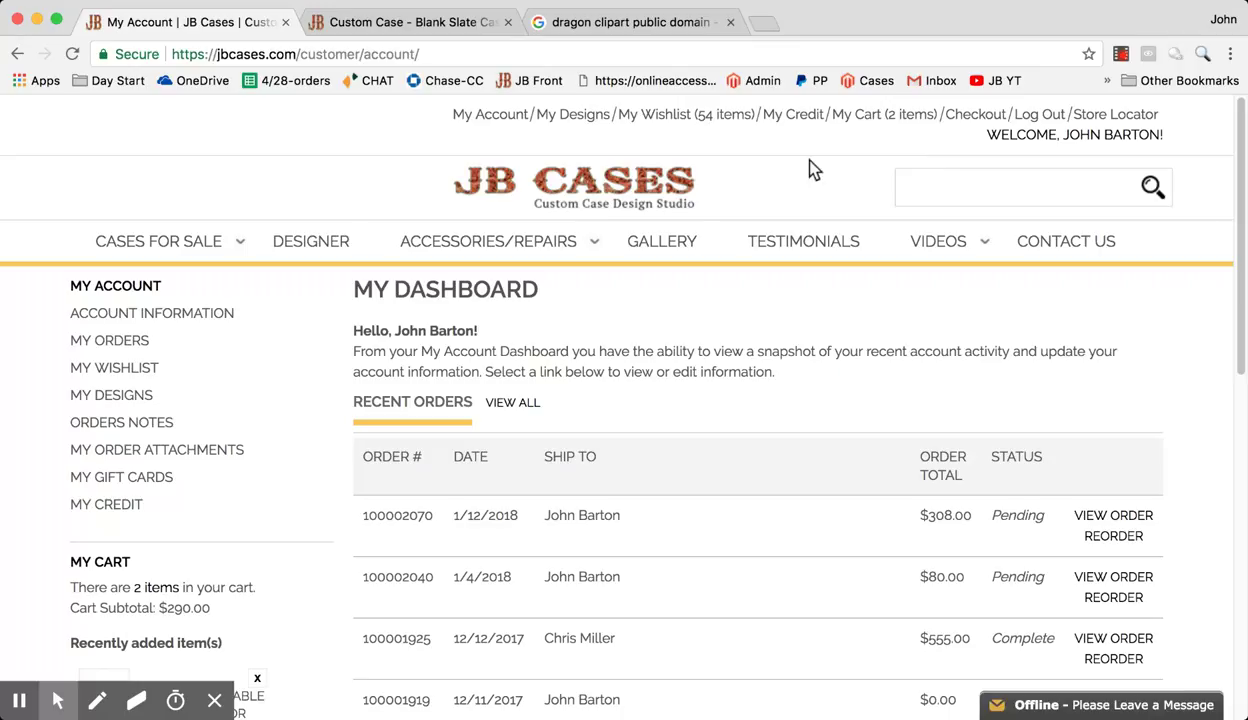
- Open the account's saved designs and browse through the list of custom cases
{"action": "left_click", "coordinate": [573, 115]}
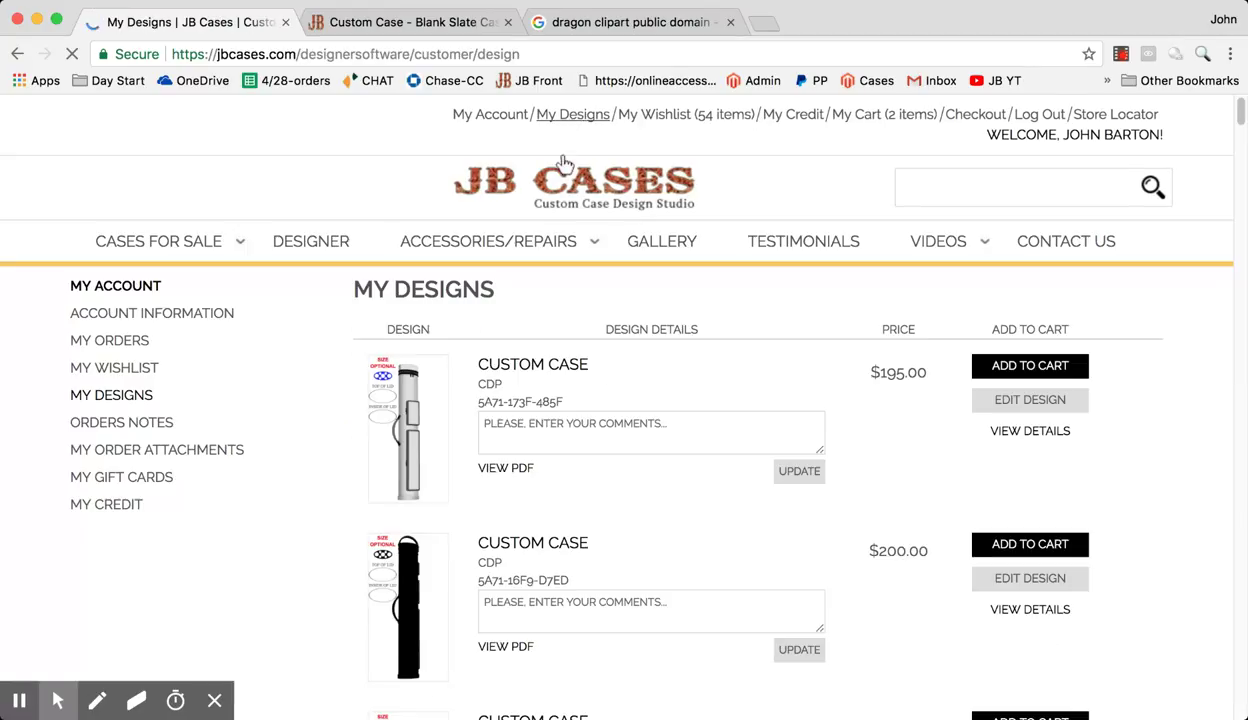
{"action": "scroll", "coordinate": [666, 320], "scroll_direction": "down", "scroll_amount": 5}
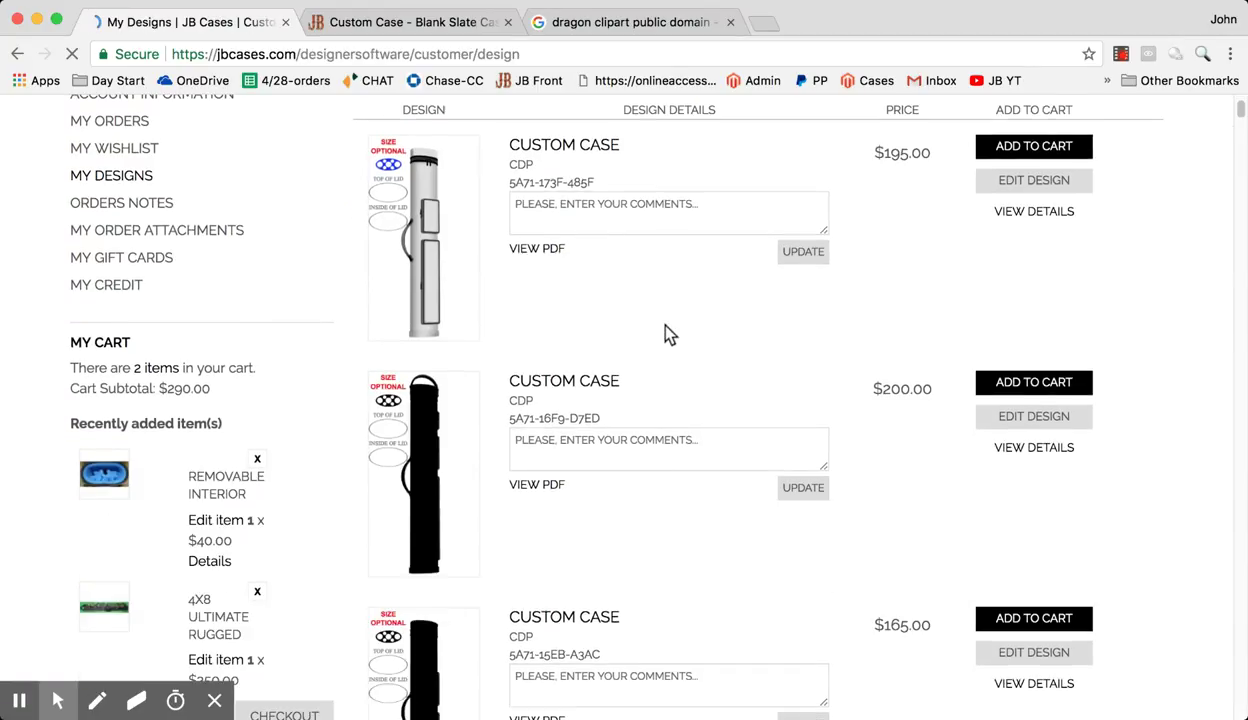
{"action": "scroll", "coordinate": [666, 326], "scroll_direction": "down", "scroll_amount": 7}
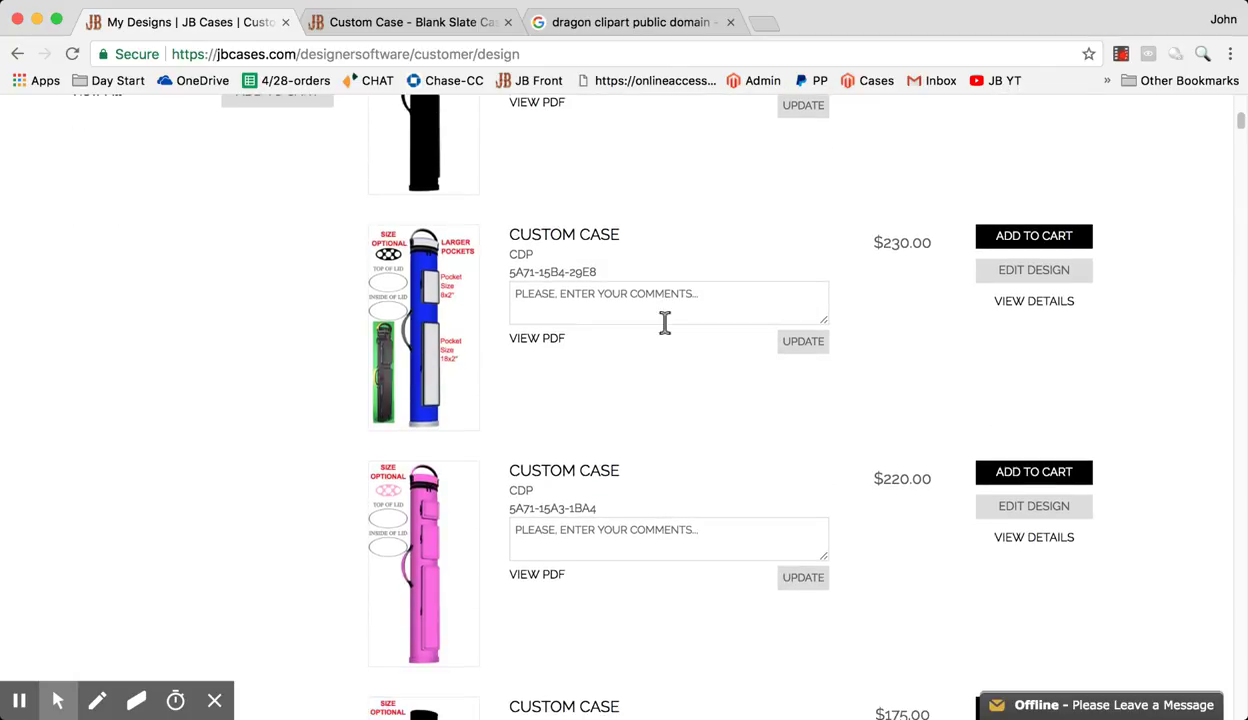
{"action": "scroll", "coordinate": [666, 326], "scroll_direction": "up", "scroll_amount": 2}
{"action": "scroll", "coordinate": [668, 333], "scroll_direction": "up", "scroll_amount": 3}
{"action": "scroll", "coordinate": [668, 333], "scroll_direction": "down", "scroll_amount": 4}
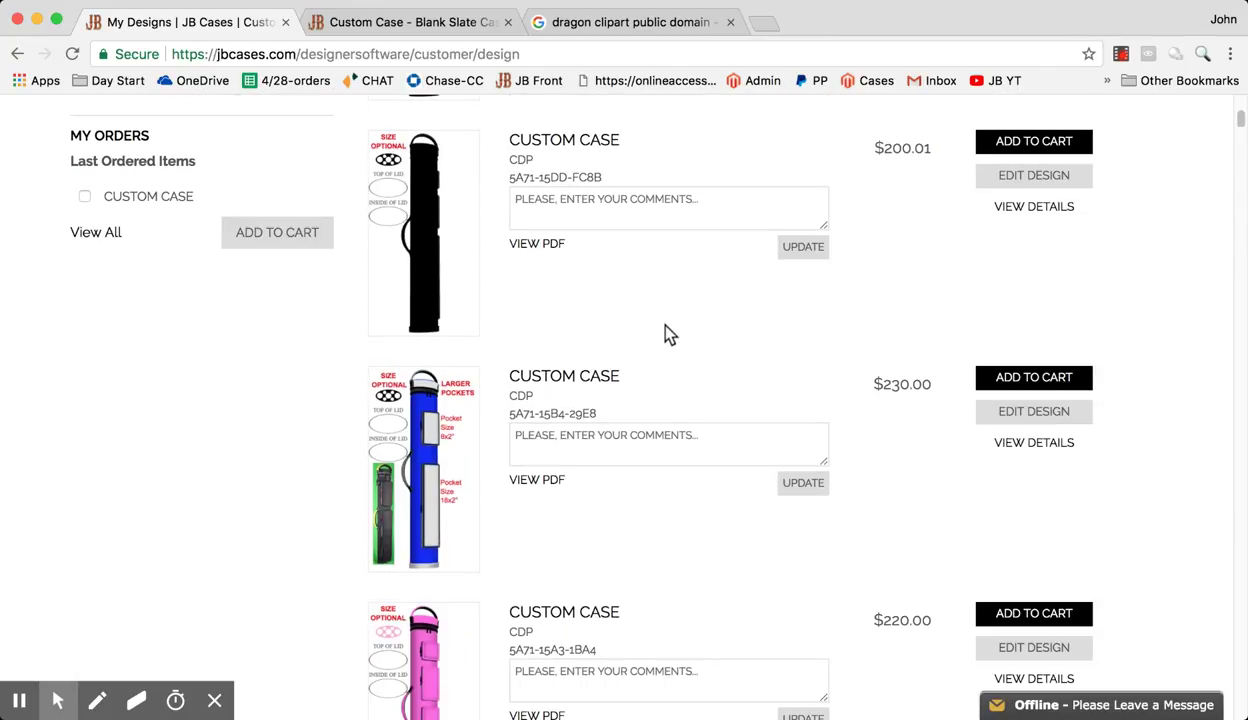
{"action": "scroll", "coordinate": [668, 333], "scroll_direction": "down", "scroll_amount": 7}
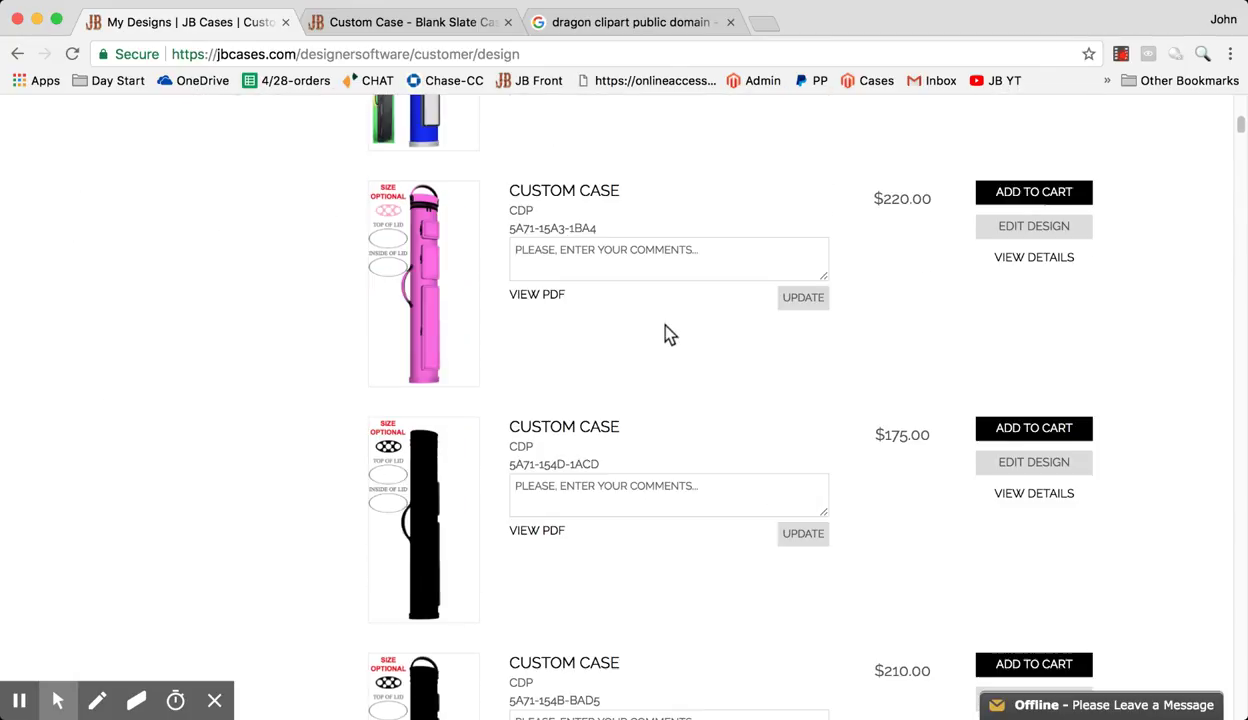
{"action": "scroll", "coordinate": [668, 333], "scroll_direction": "down", "scroll_amount": 20}
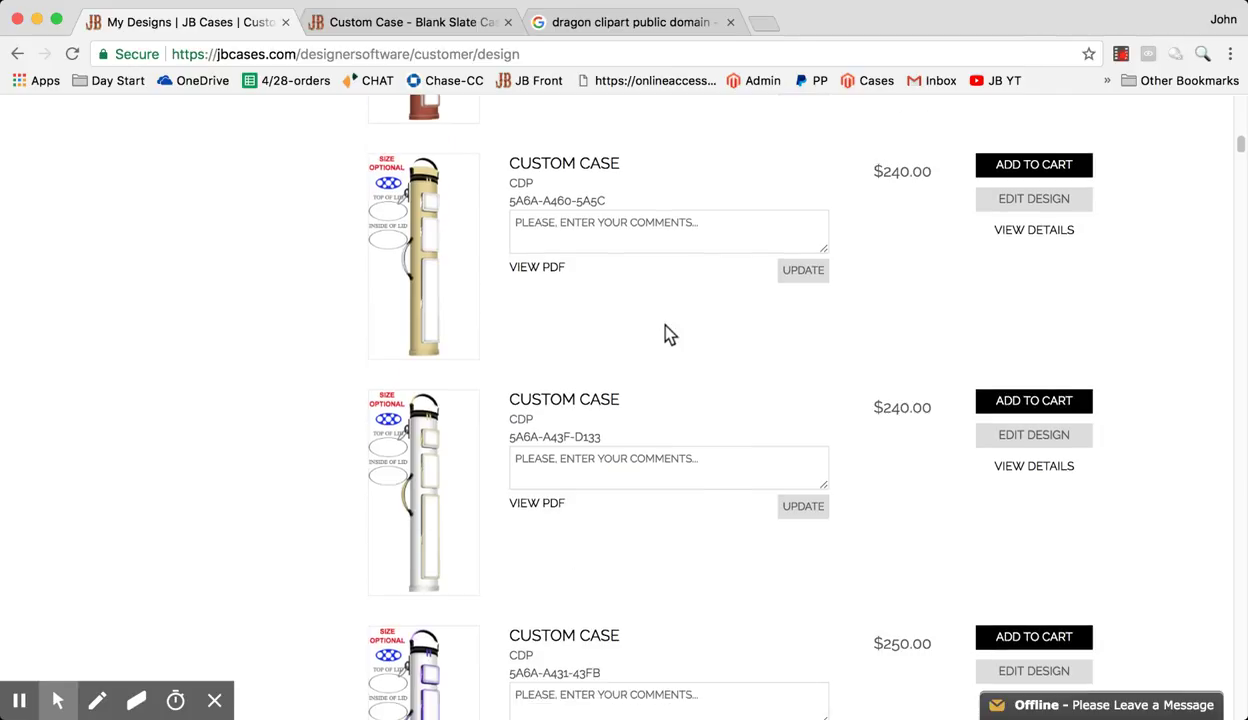
{"action": "scroll", "coordinate": [668, 333], "scroll_direction": "down", "scroll_amount": 20}
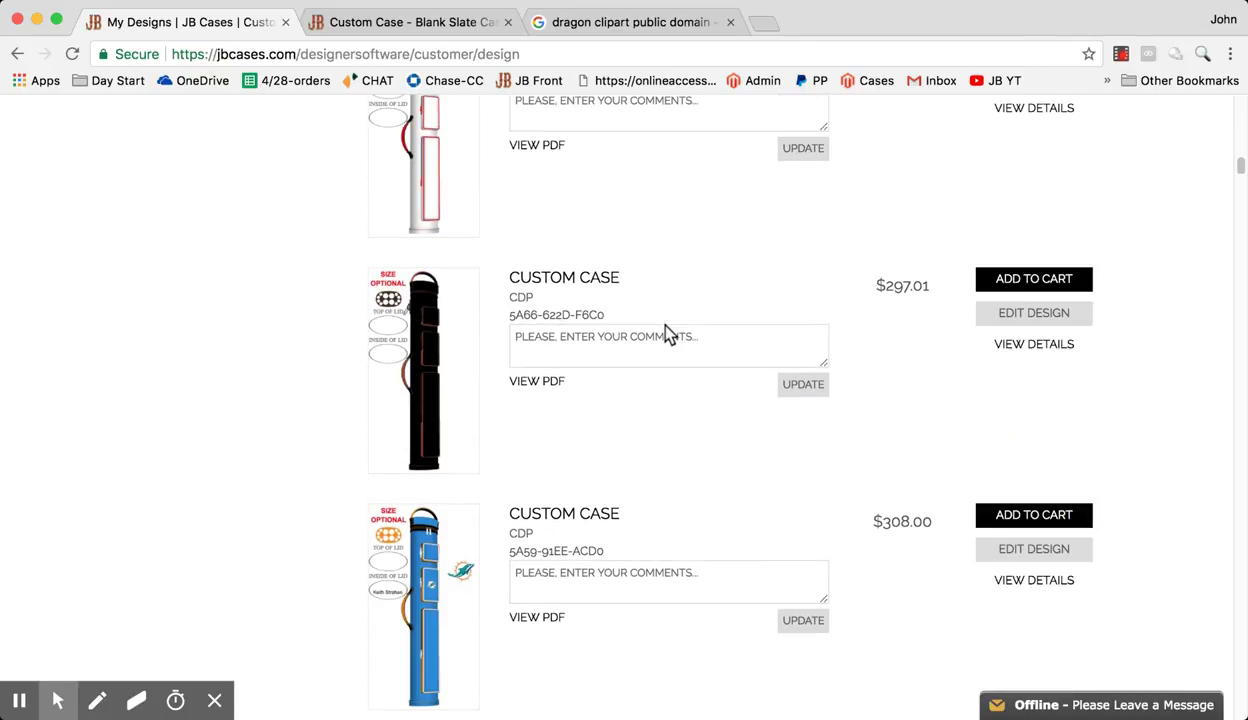
{"action": "scroll", "coordinate": [668, 333], "scroll_direction": "down", "scroll_amount": 20}
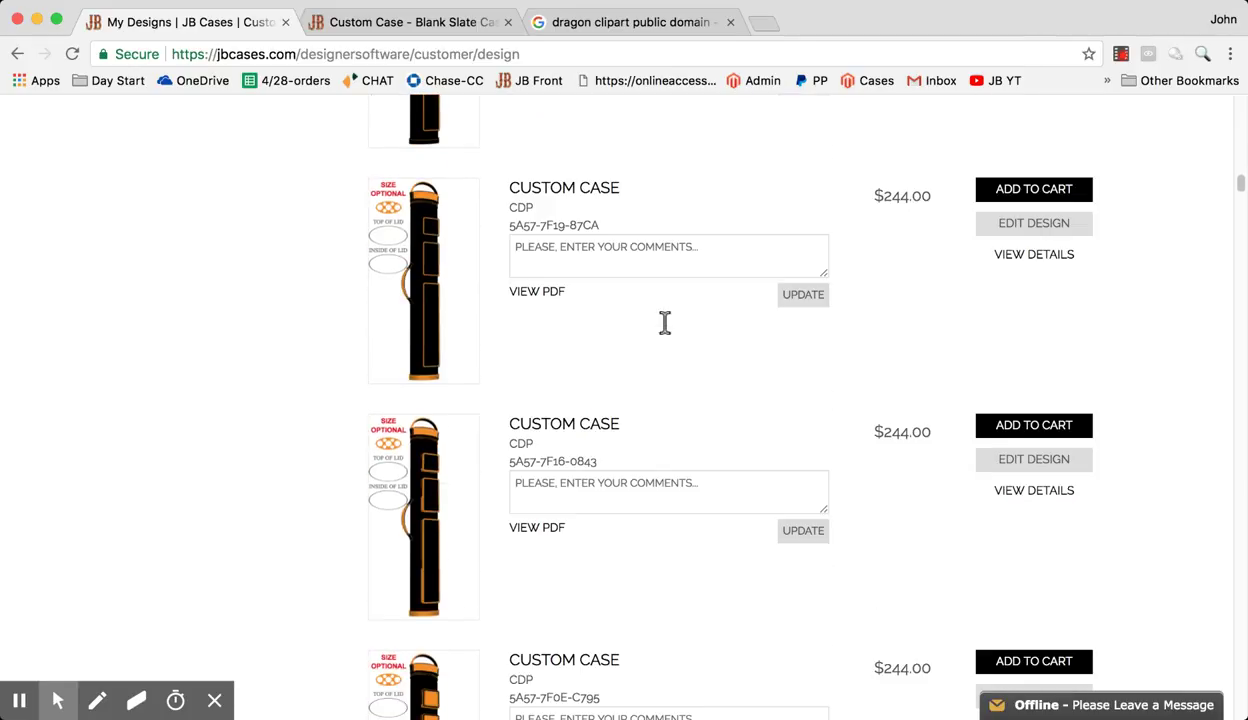
{"action": "scroll", "coordinate": [664, 322], "scroll_direction": "down", "scroll_amount": 20}
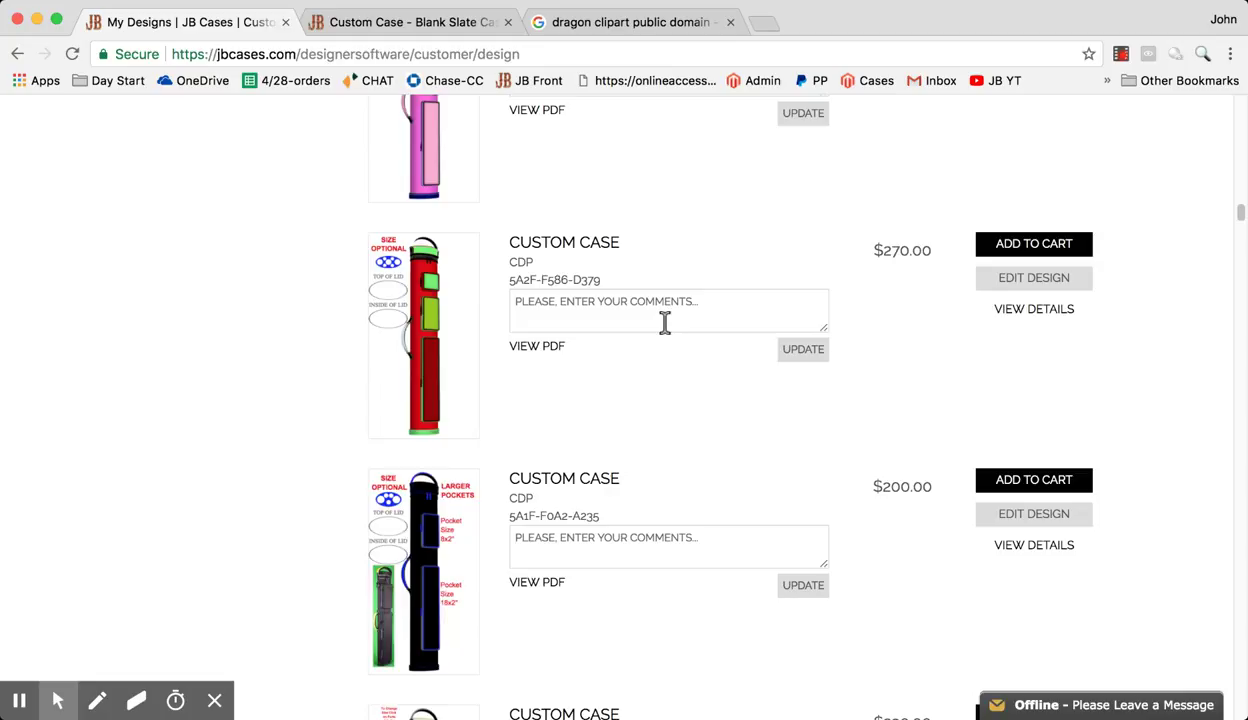
{"action": "scroll", "coordinate": [664, 322], "scroll_direction": "up", "scroll_amount": 5}
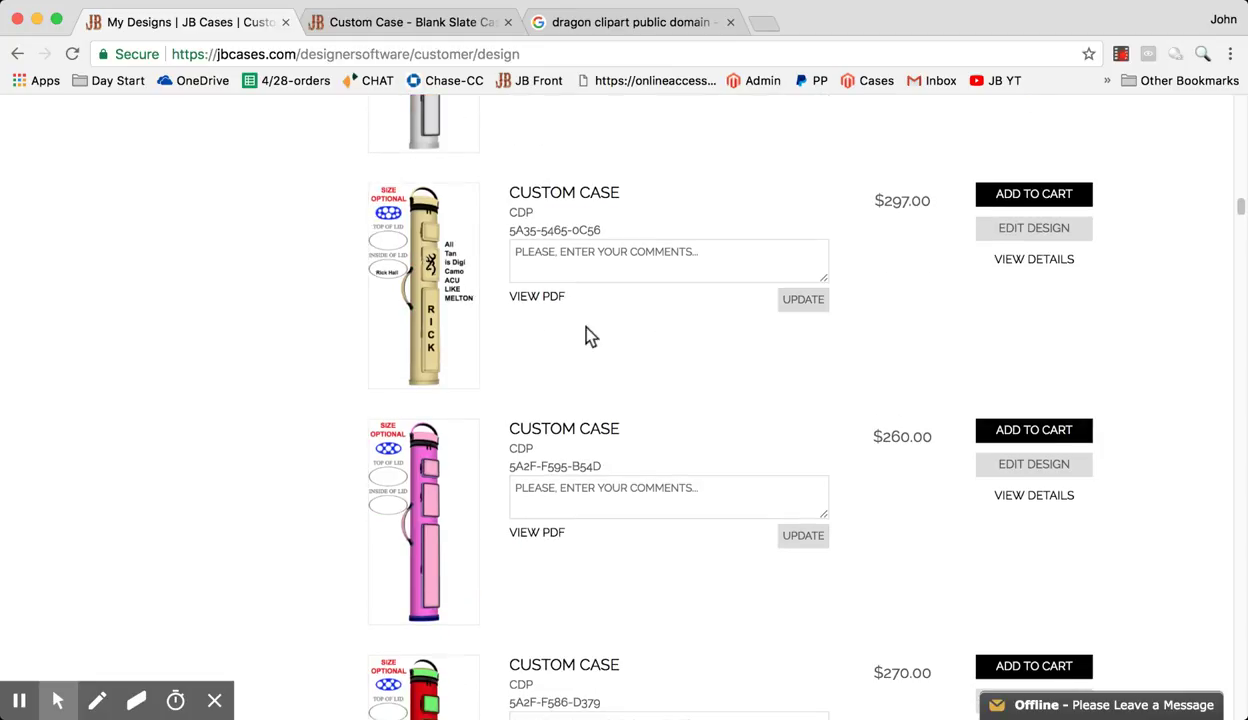
{"action": "scroll", "coordinate": [600, 400], "scroll_direction": "down", "scroll_amount": 10}
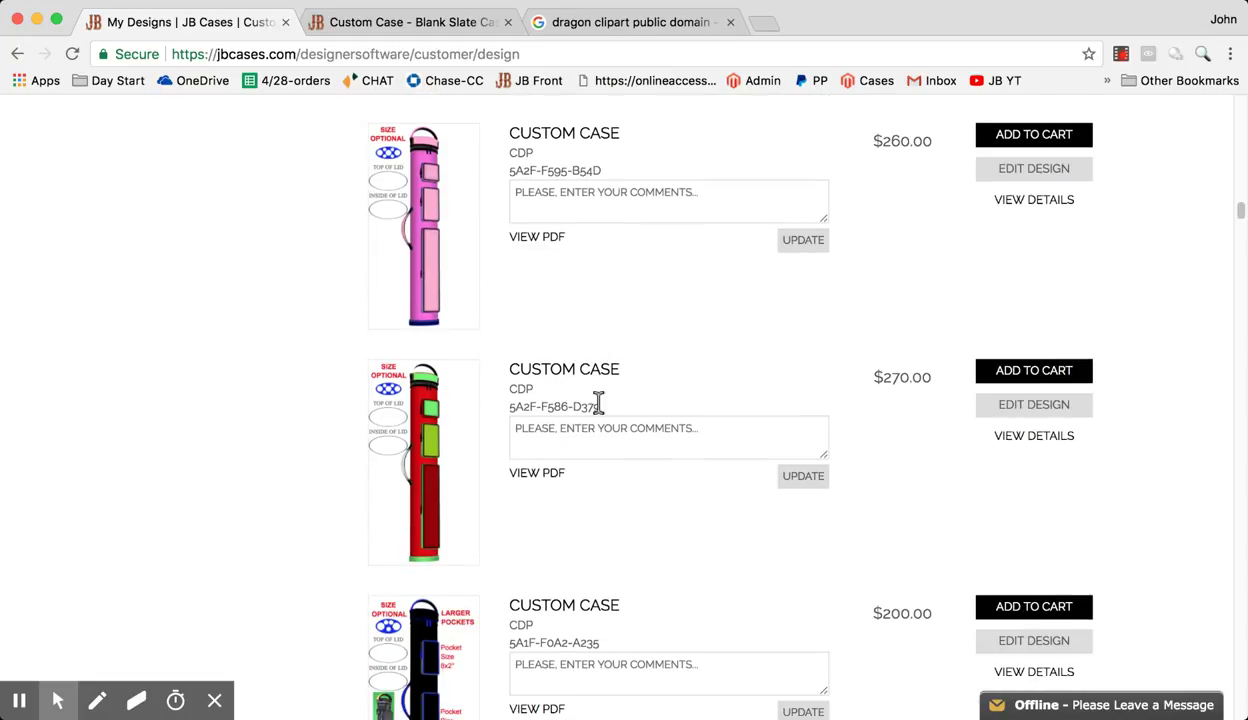
{"action": "scroll", "coordinate": [598, 401], "scroll_direction": "down", "scroll_amount": 20}
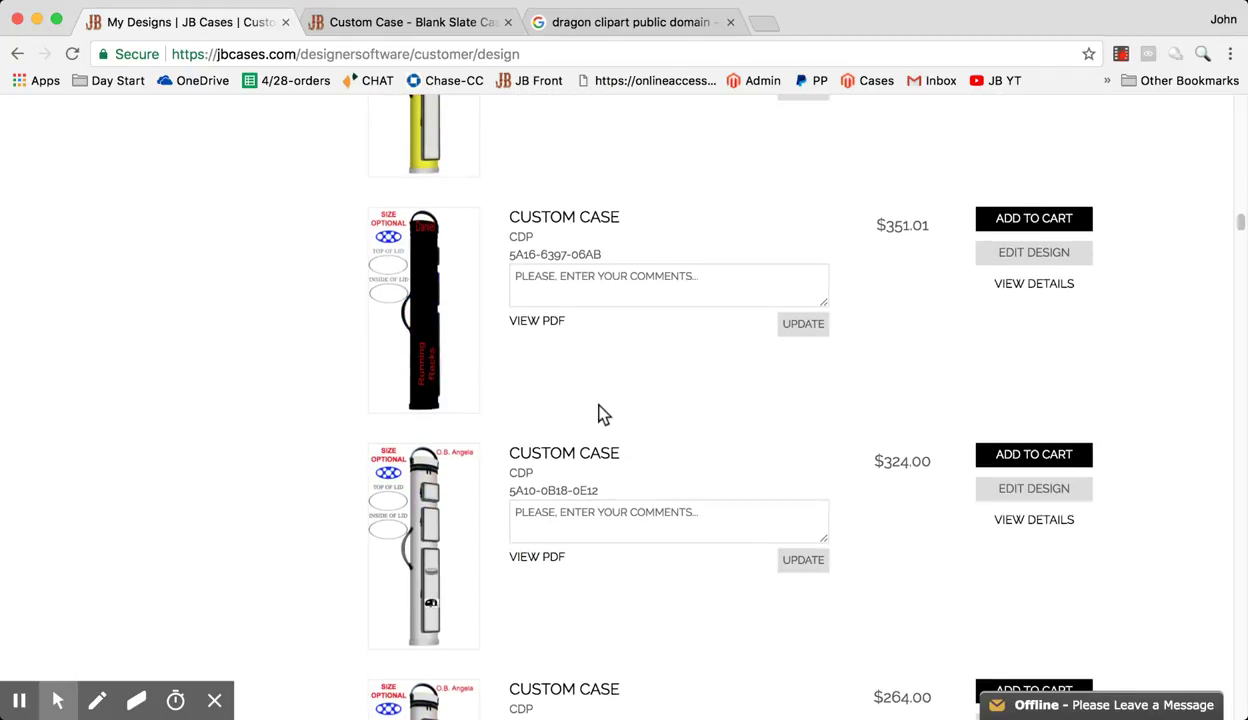
{"action": "scroll", "coordinate": [599, 412], "scroll_direction": "up", "scroll_amount": 20}
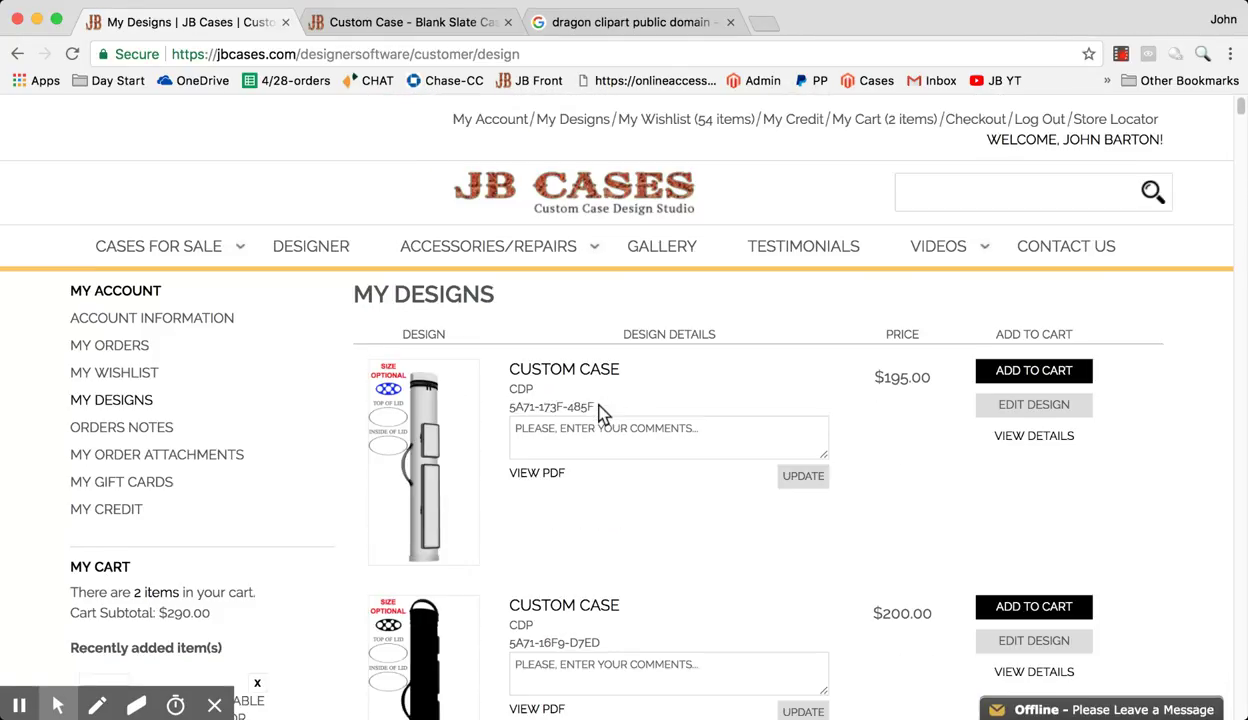
- Return to the case style selection and open the Dynamite Rugged 2.0 style for customizing
{"action": "left_click", "coordinate": [311, 242]}
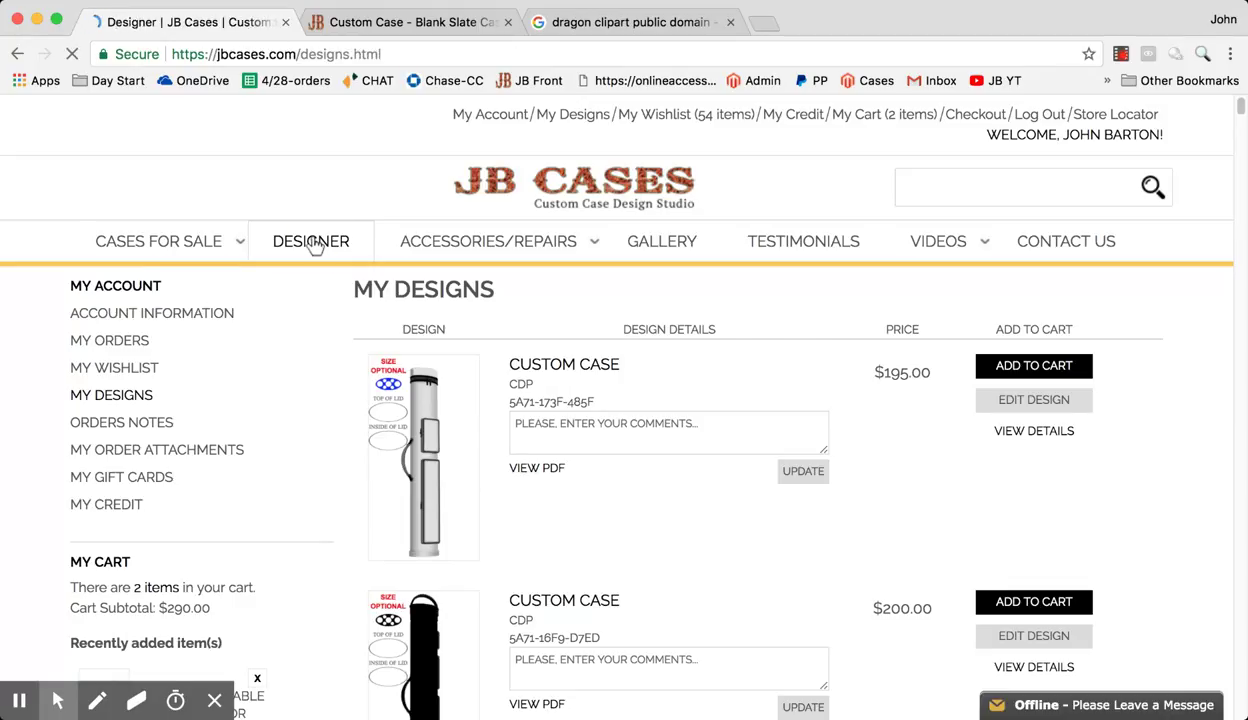
{"action": "mouse_move", "coordinate": [412, 231]}
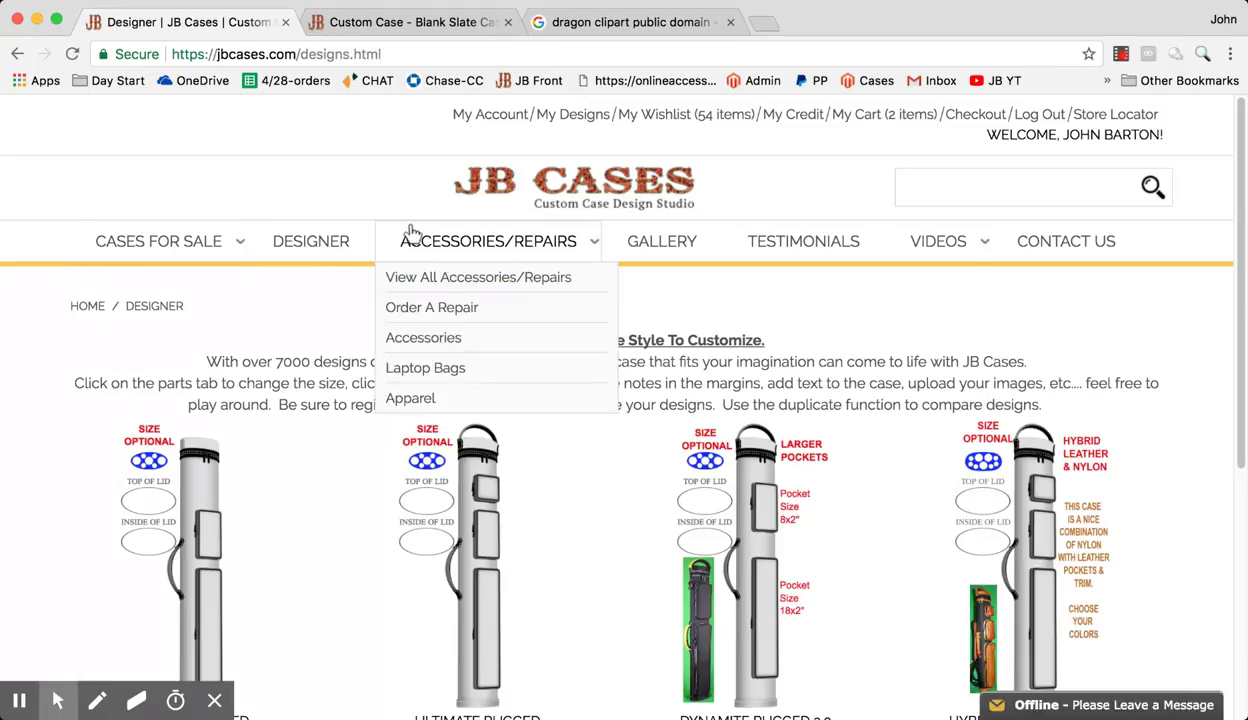
{"action": "scroll", "coordinate": [412, 230], "scroll_direction": "down", "scroll_amount": 3}
{"action": "scroll", "coordinate": [412, 230], "scroll_direction": "up", "scroll_amount": 2}
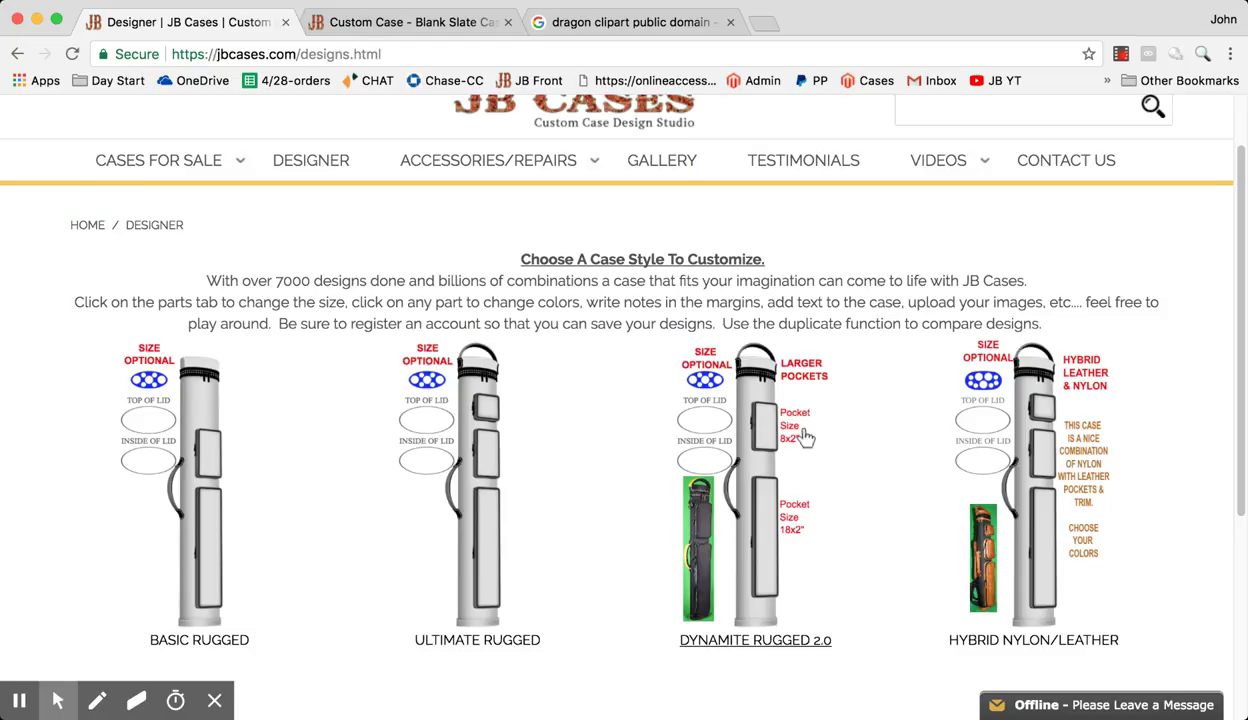
{"action": "left_click", "coordinate": [755, 467]}
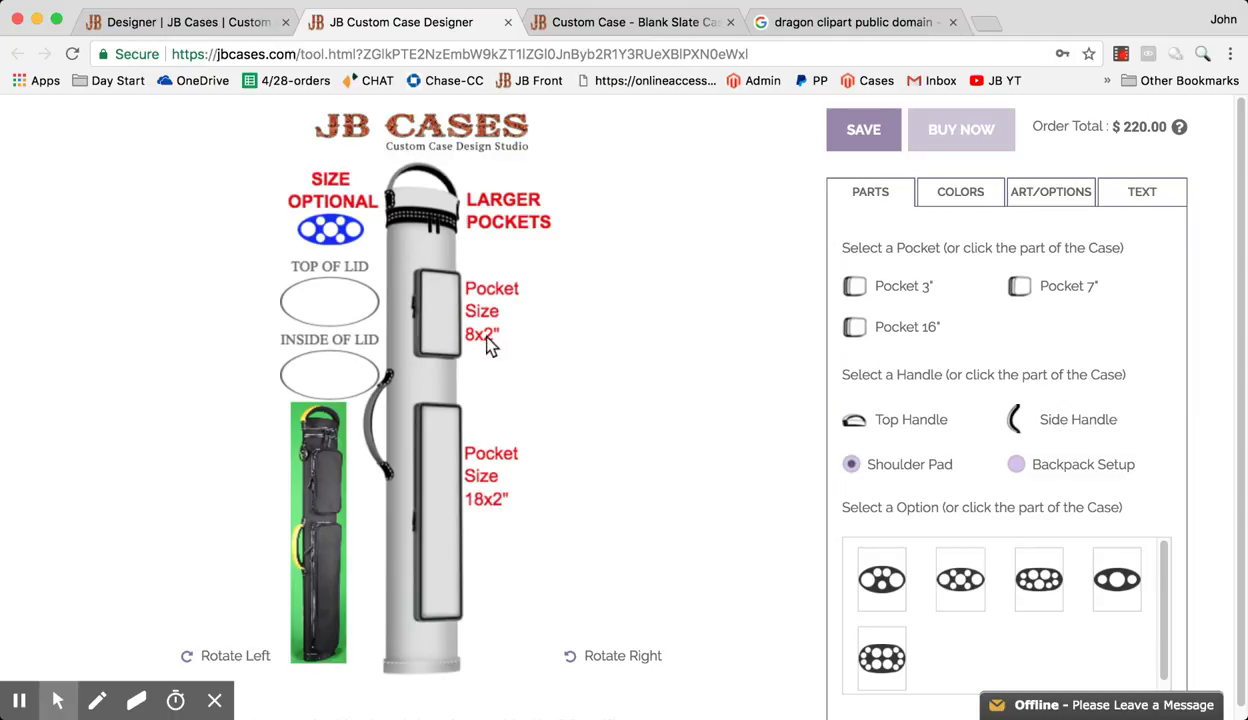
- Try the "Pocket Size 8x2"" text on the large lower pocket and beside the case, and place it on the upper pocket
{"action": "left_click_drag", "start_coordinate": [491, 298], "coordinate": [641, 313]}
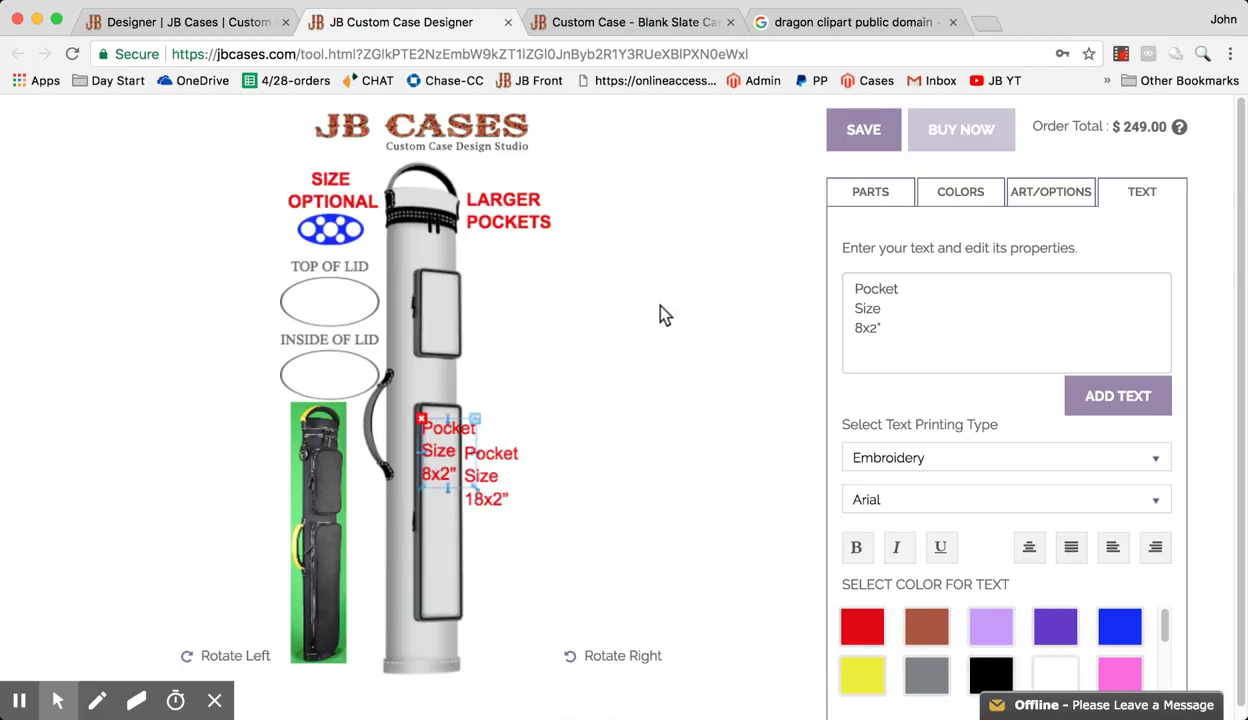
{"action": "left_click", "coordinate": [442, 452]}
{"action": "left_click_drag", "start_coordinate": [446, 458], "coordinate": [497, 324]}
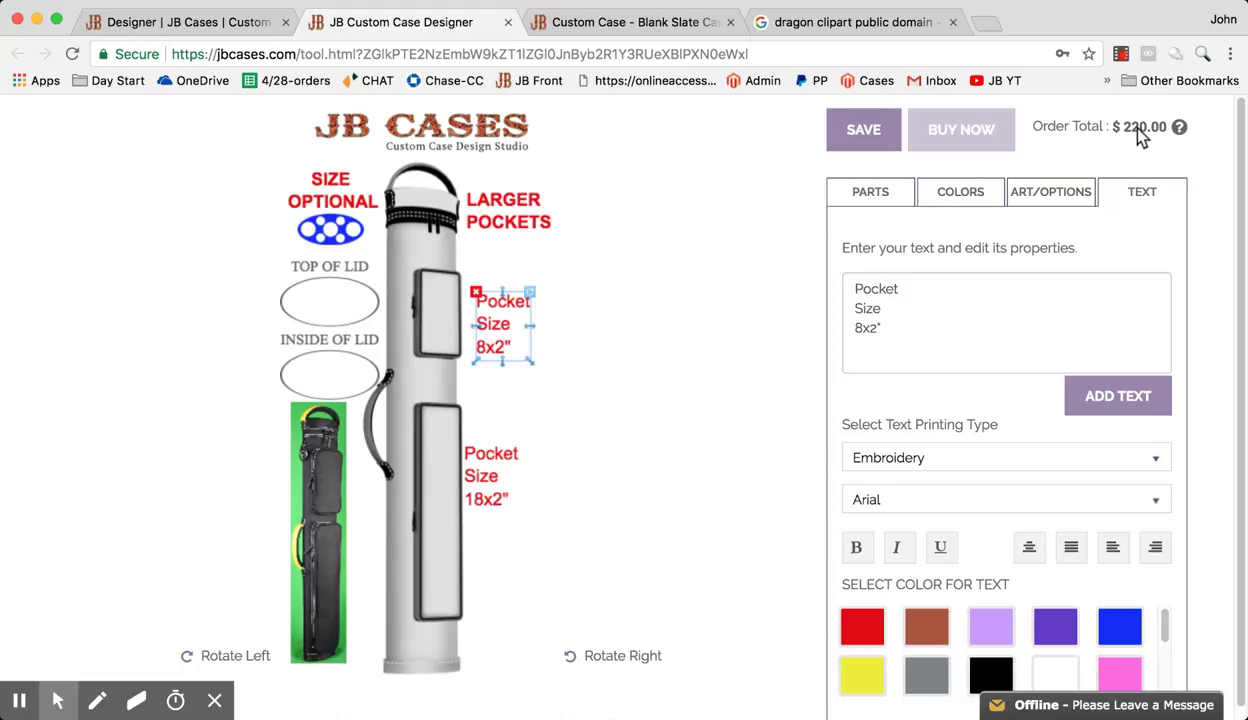
{"action": "left_click_drag", "start_coordinate": [500, 328], "coordinate": [443, 322]}
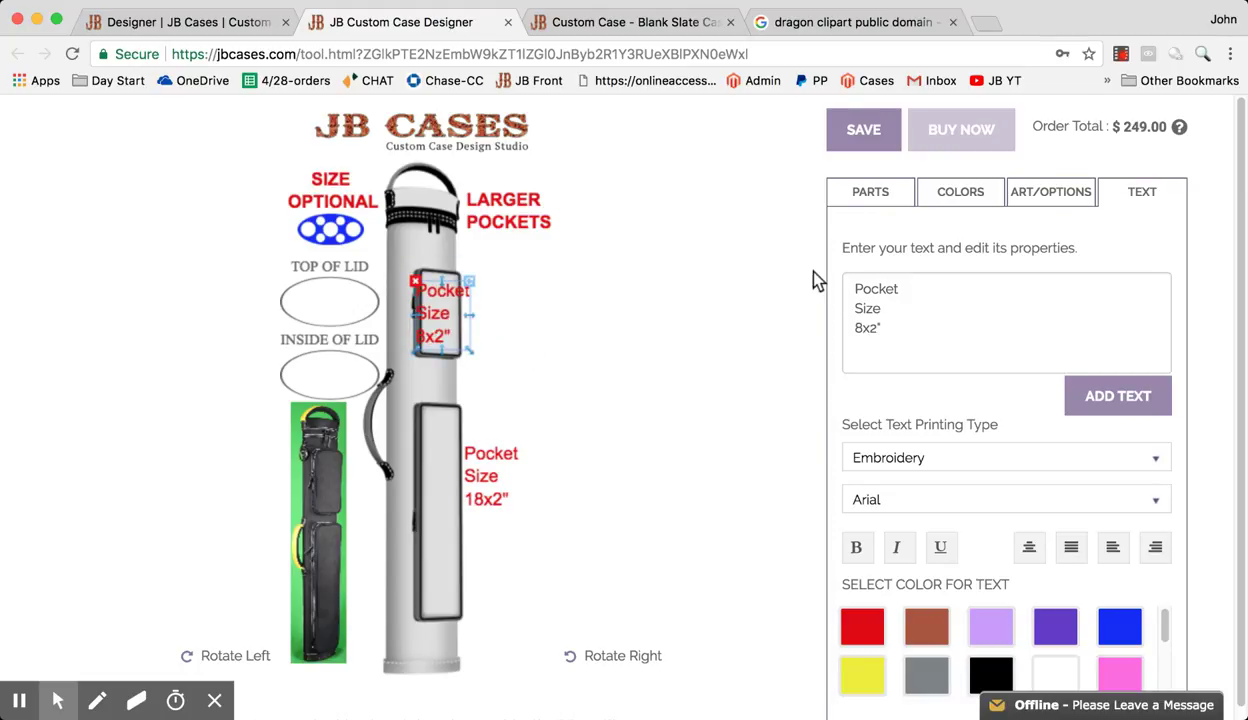
- Examine the itemized price breakdown of the order, down to the charge for the pocket size text
{"action": "mouse_move", "coordinate": [1176, 132]}
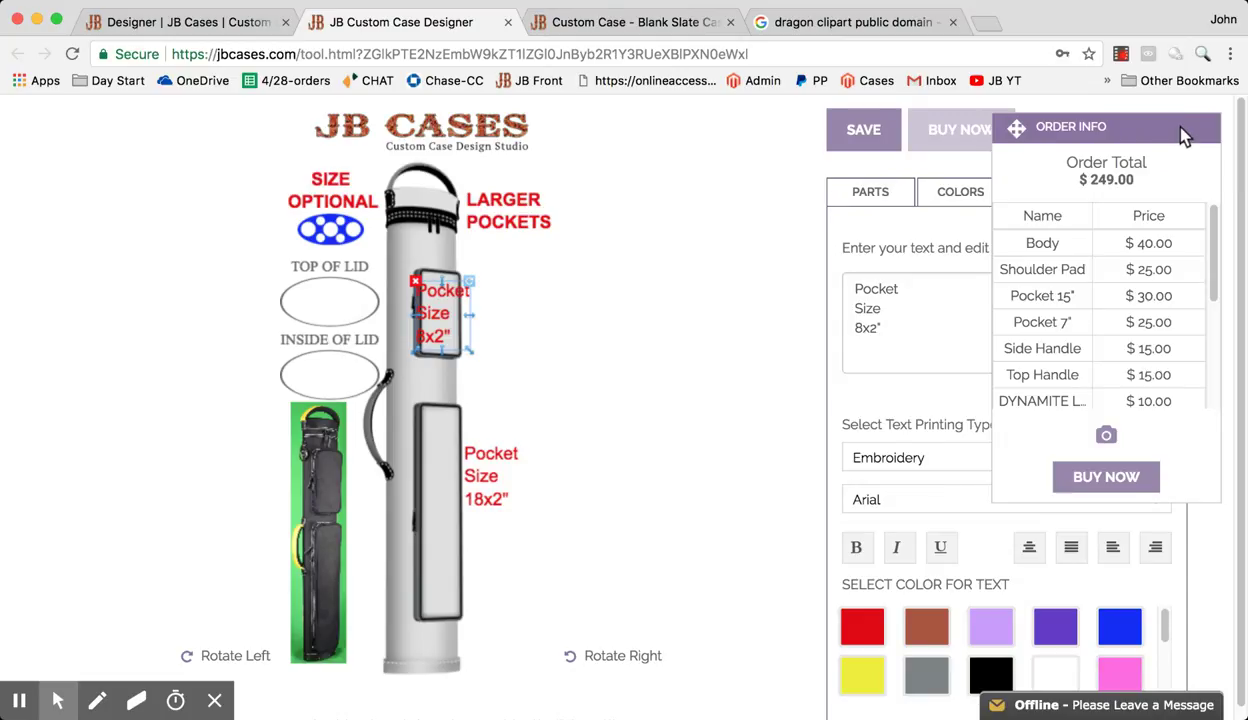
{"action": "scroll", "coordinate": [1163, 253], "scroll_direction": "down", "scroll_amount": 3}
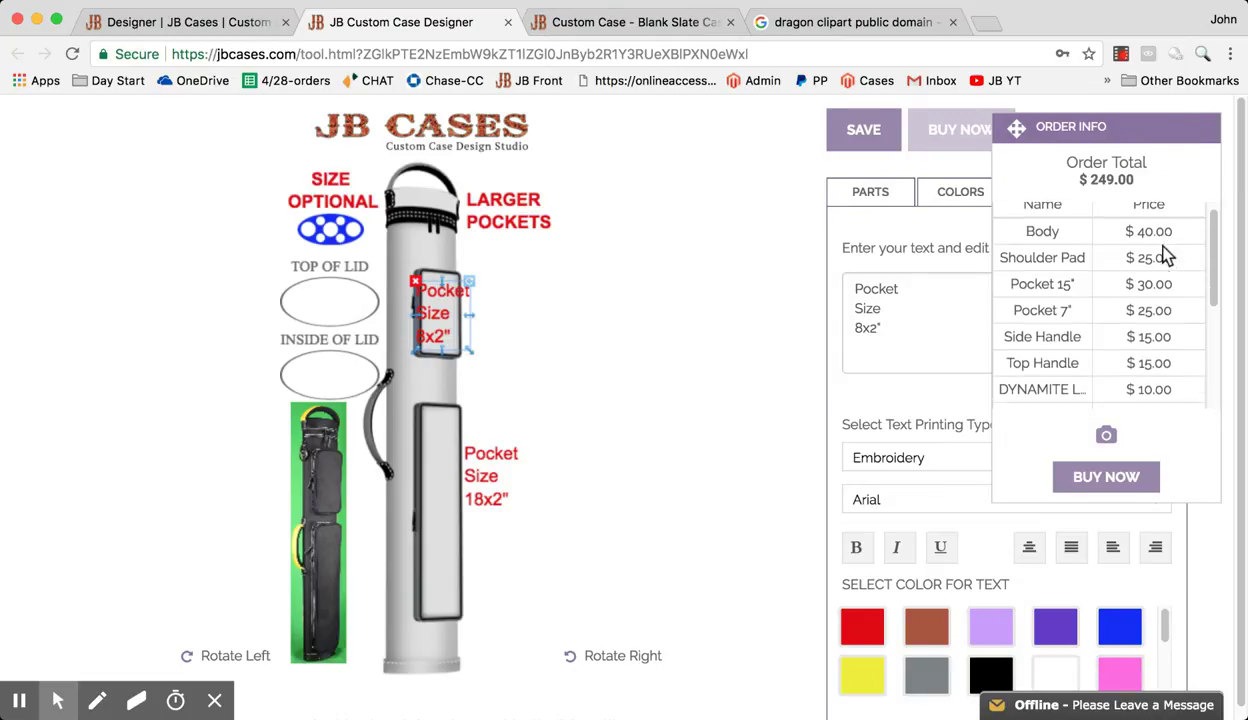
{"action": "scroll", "coordinate": [1165, 255], "scroll_direction": "down", "scroll_amount": 5}
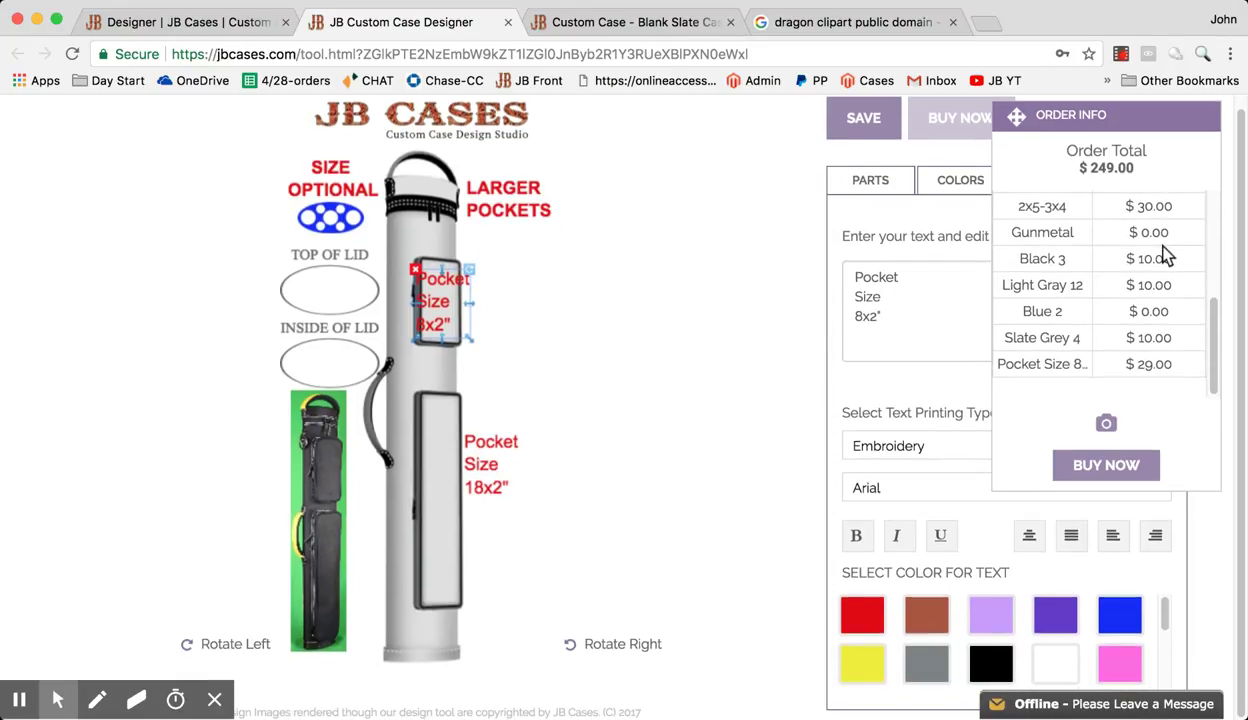
- Move the "Pocket Size 8x2"" text off the upper pocket to beside it and recheck the order's itemized price breakdown
{"action": "scroll", "coordinate": [1165, 255], "scroll_direction": "up", "scroll_amount": 1}
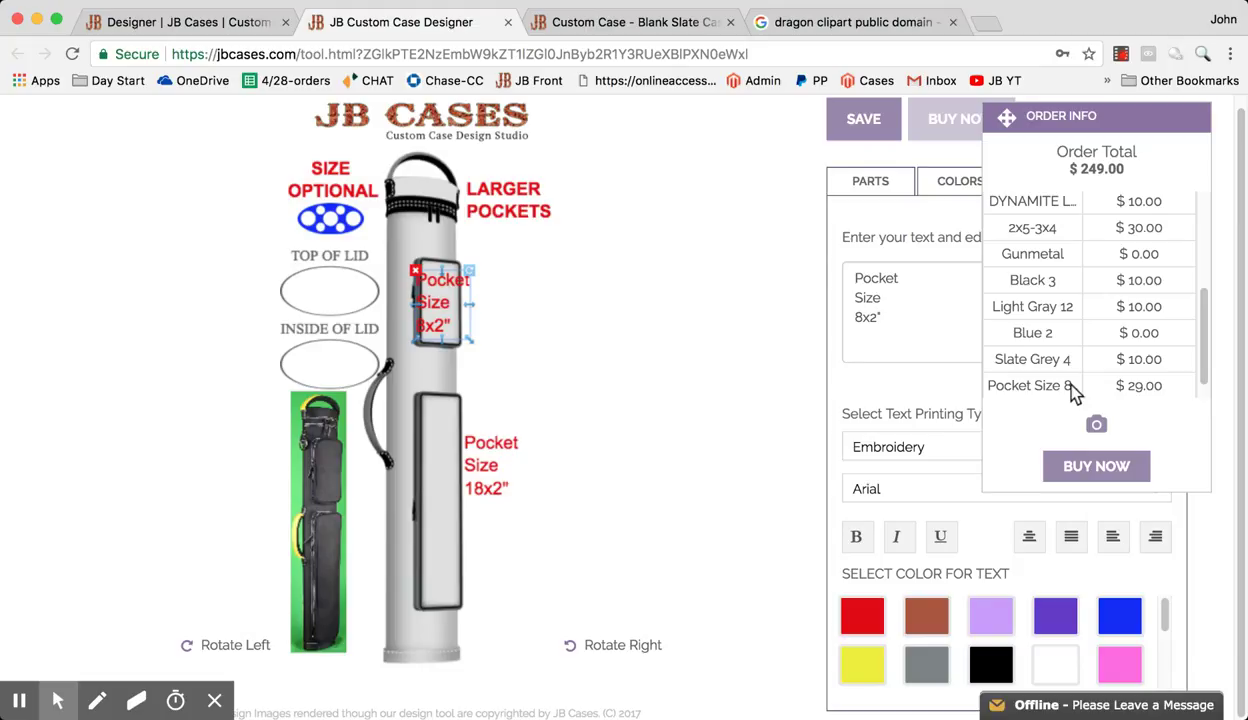
{"action": "left_click", "coordinate": [432, 307]}
{"action": "left_click_drag", "start_coordinate": [432, 307], "coordinate": [489, 312]}
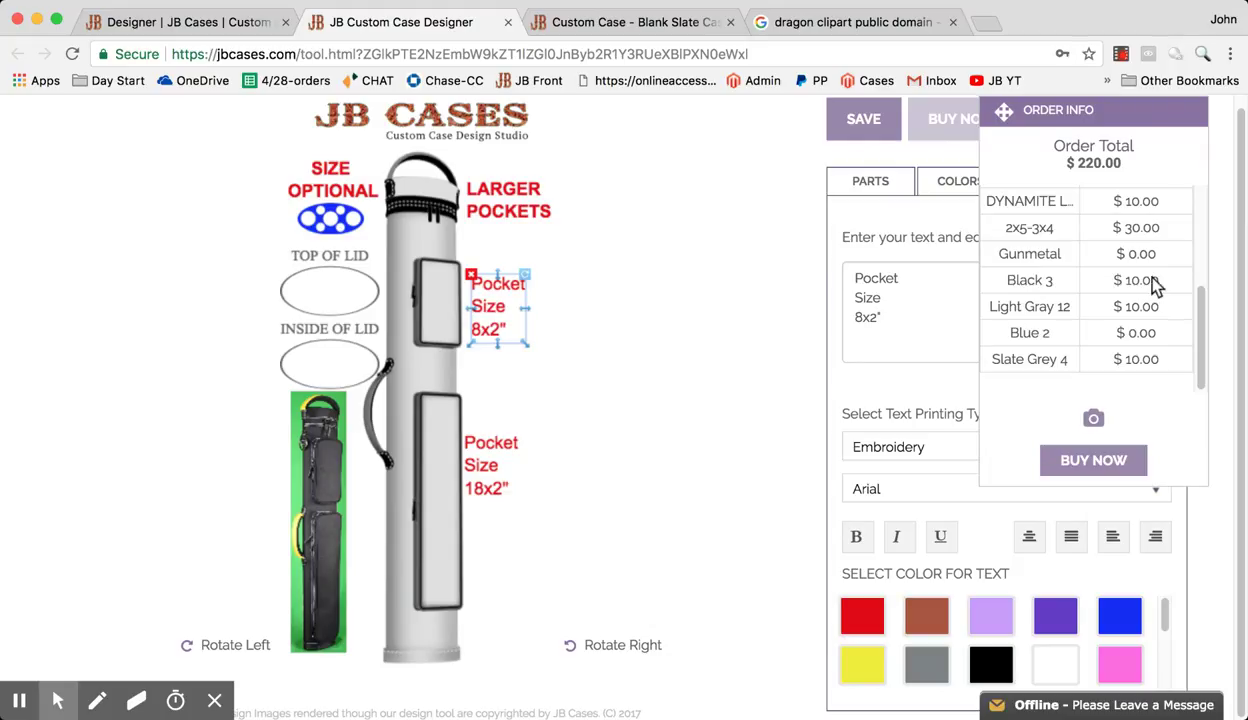
{"action": "scroll", "coordinate": [1155, 285], "scroll_direction": "up", "scroll_amount": 5}
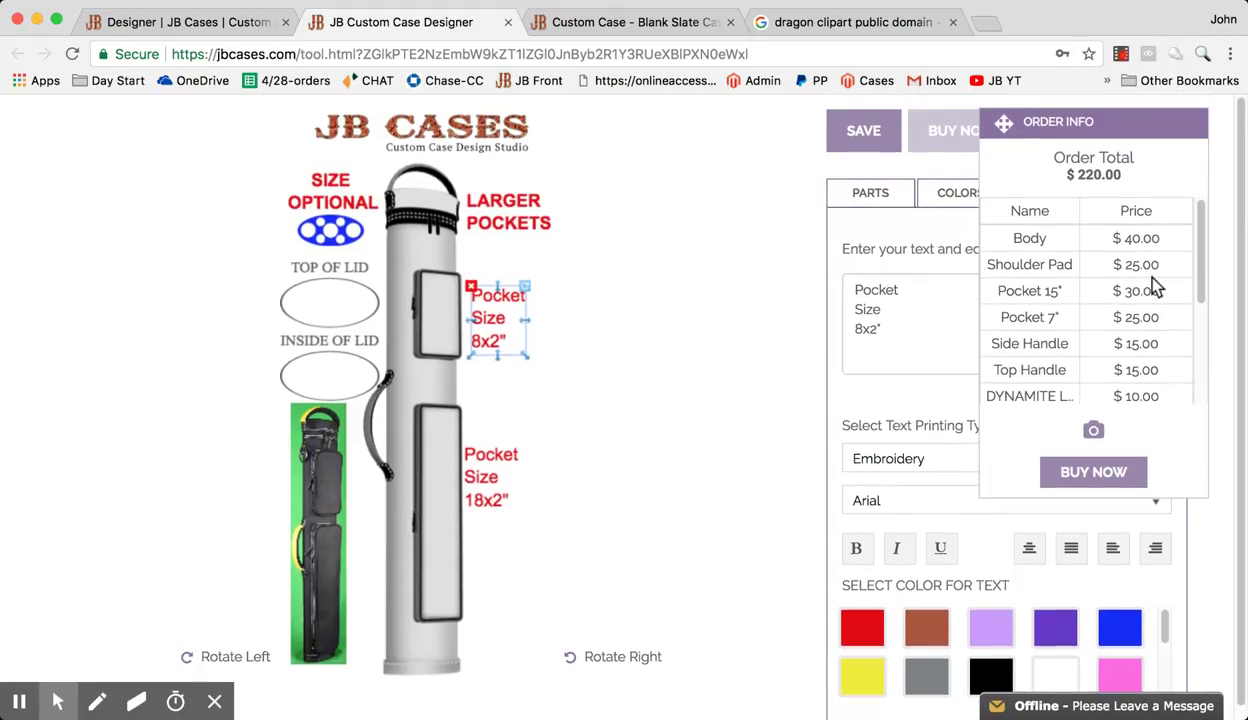
{"action": "scroll", "coordinate": [1155, 285], "scroll_direction": "down", "scroll_amount": 5}
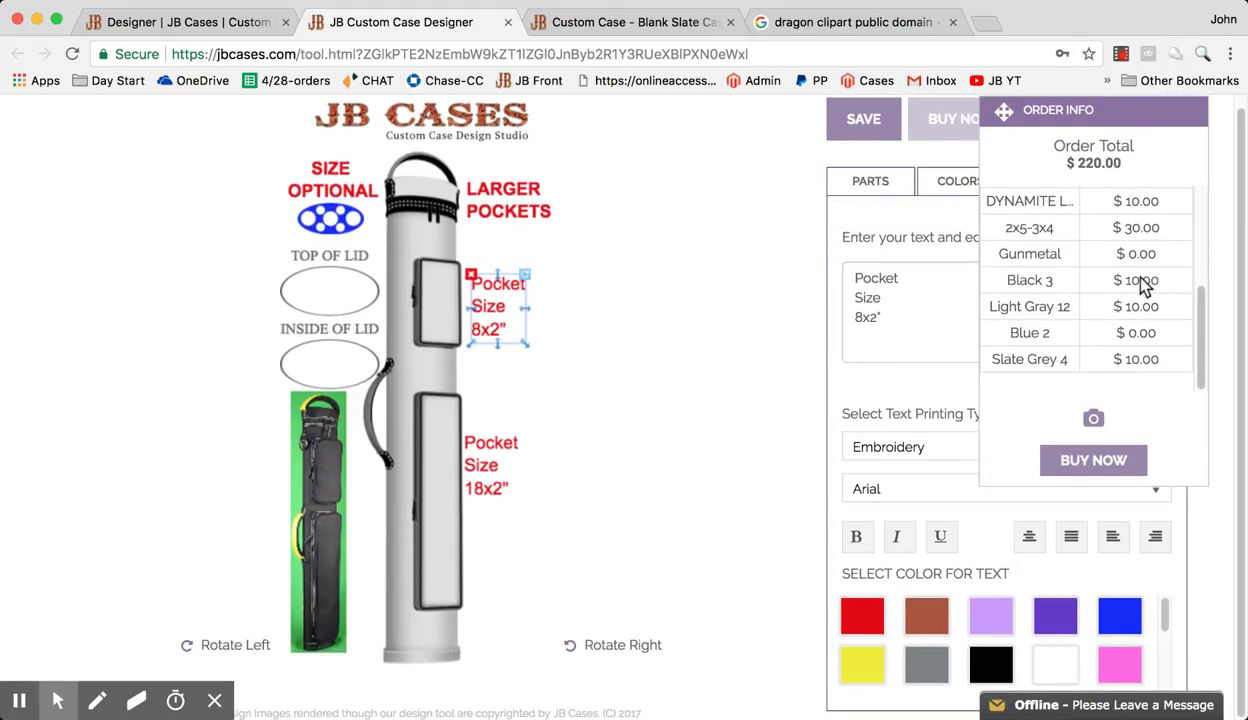
{"action": "left_click", "coordinate": [551, 389]}
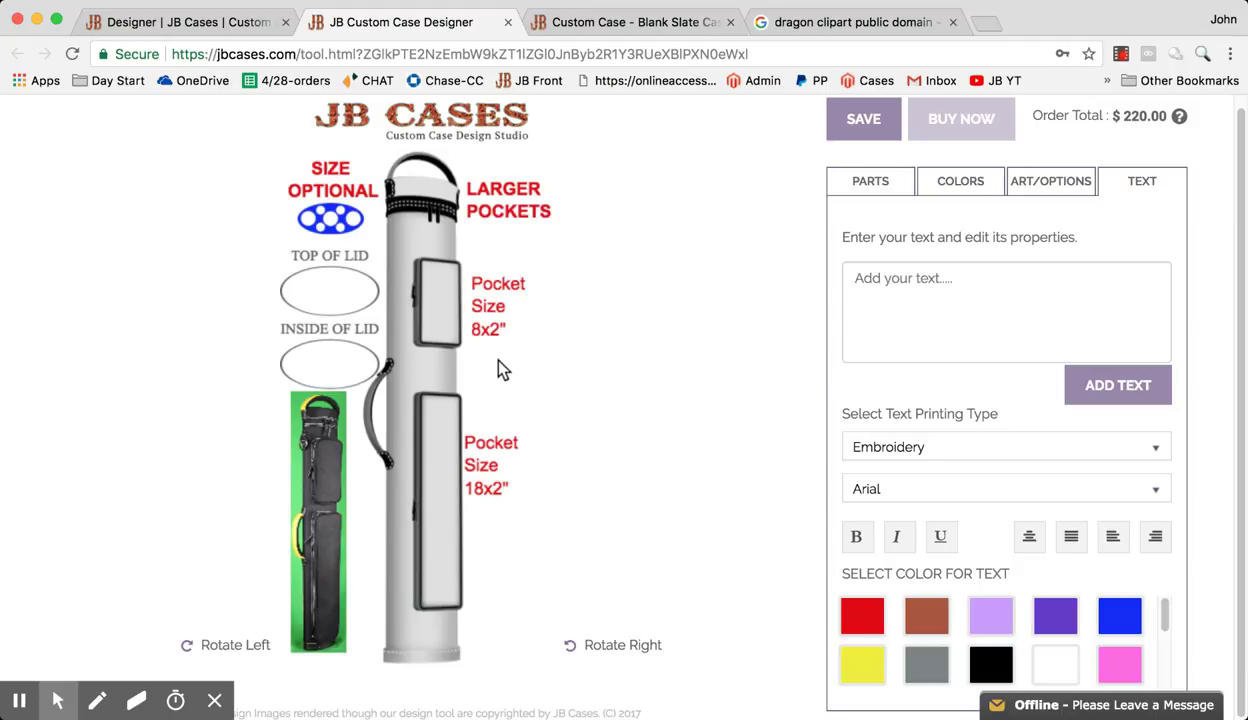
- Overlap the "Pocket Size 8x2"" text with the upper pocket's edge, and move it back clear of the case beside that pocket
{"action": "left_click_drag", "start_coordinate": [493, 316], "coordinate": [478, 316]}
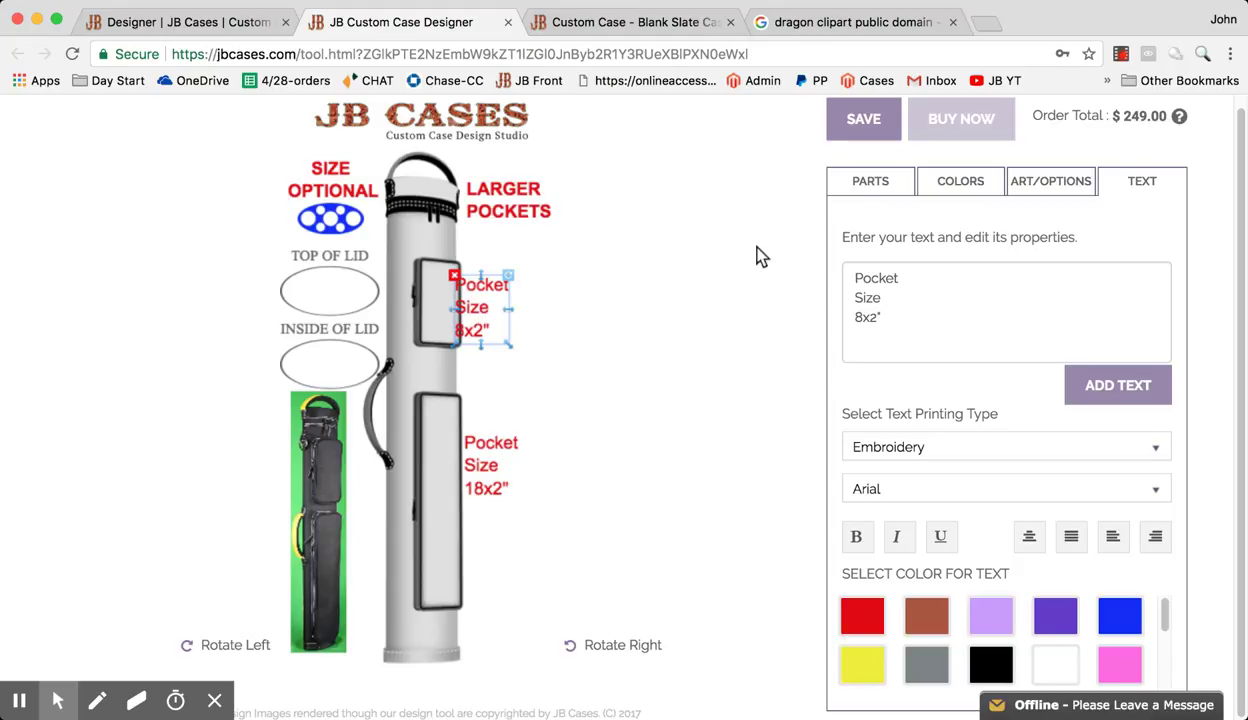
{"action": "left_click", "coordinate": [481, 313]}
{"action": "left_click_drag", "start_coordinate": [481, 313], "coordinate": [497, 313]}
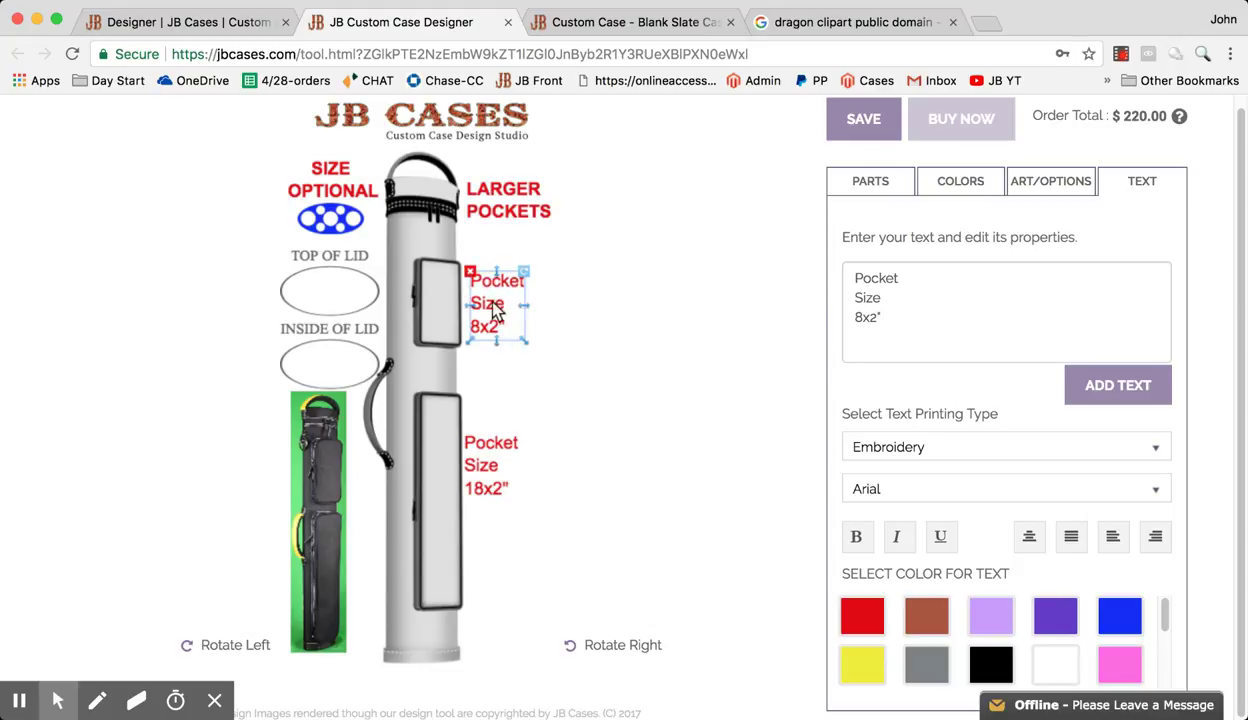
{"action": "left_click_drag", "start_coordinate": [491, 302], "coordinate": [491, 293]}
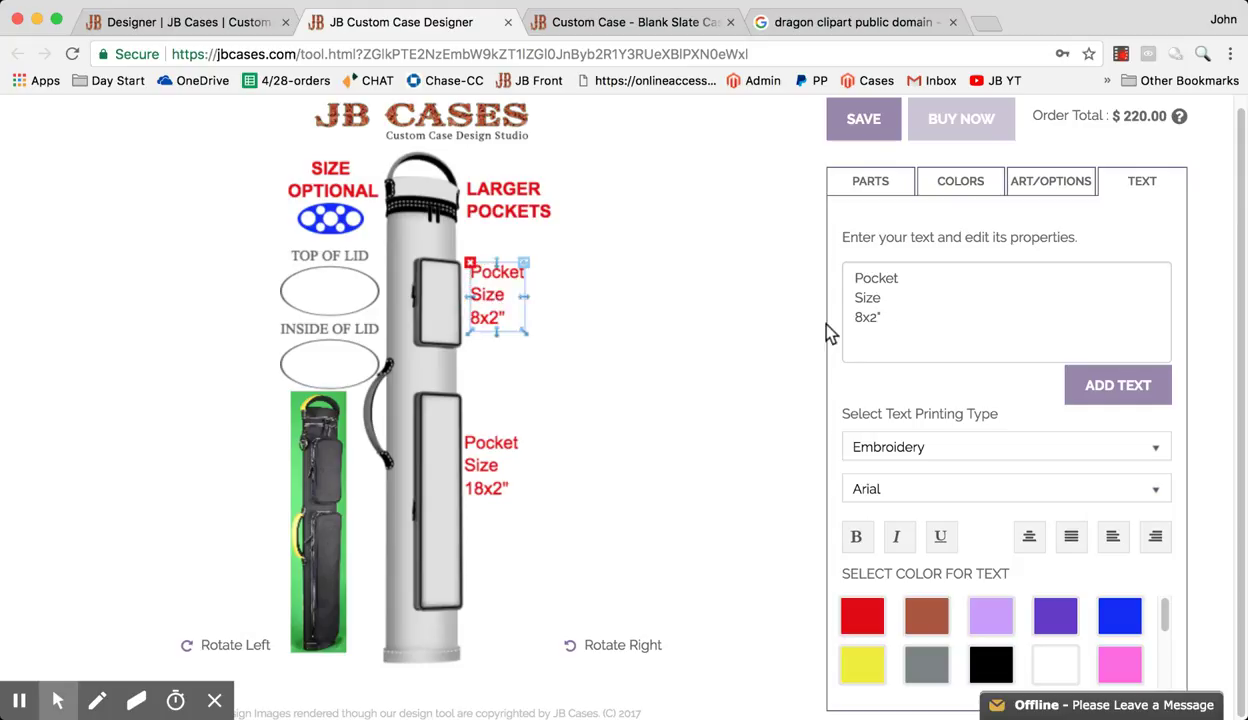
- Add the arrow line "<-----" beneath the "Pocket Size 8x2"" text and delete the duplicate text placed on the case
{"action": "left_click", "coordinate": [884, 317]}
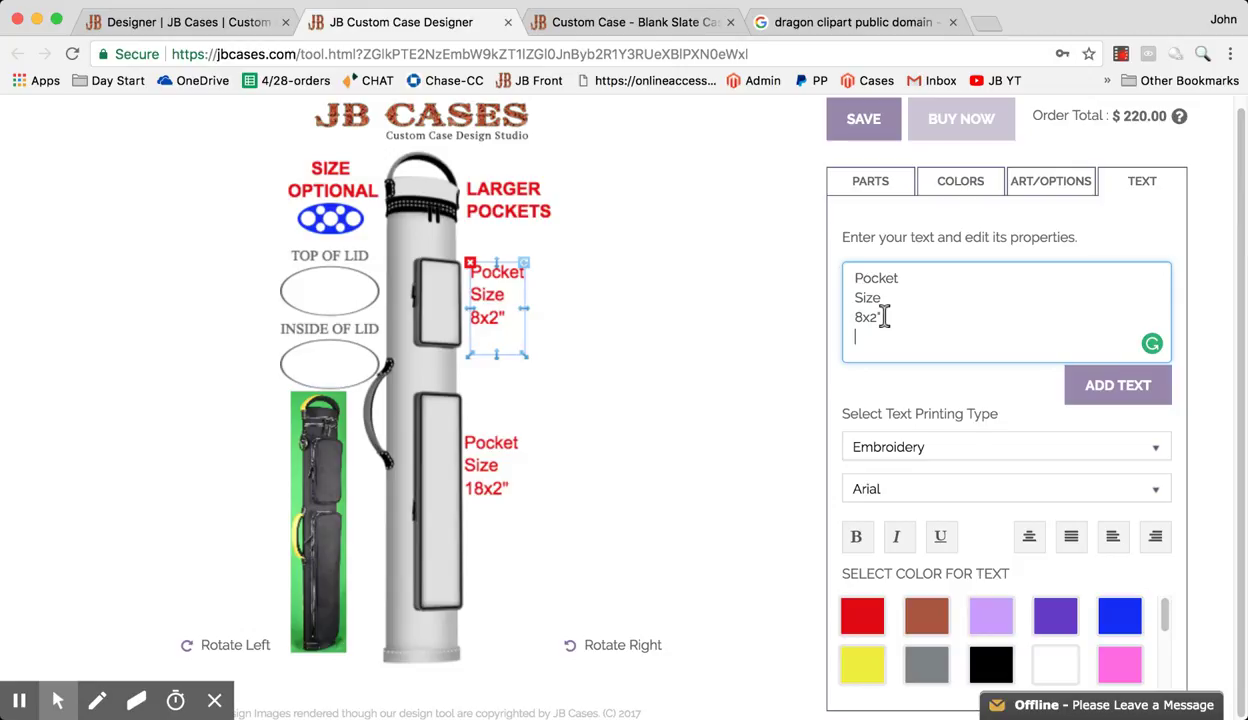
{"action": "type", "text": "<"}
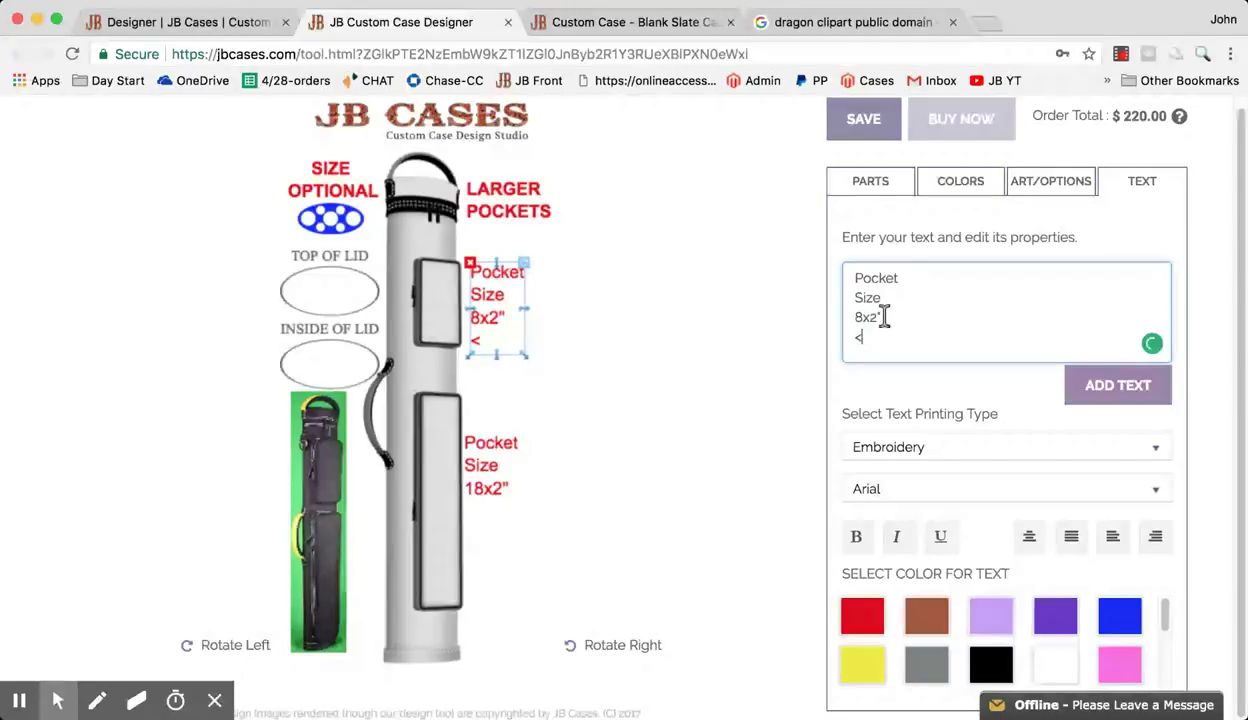
{"action": "type", "text": "---"}
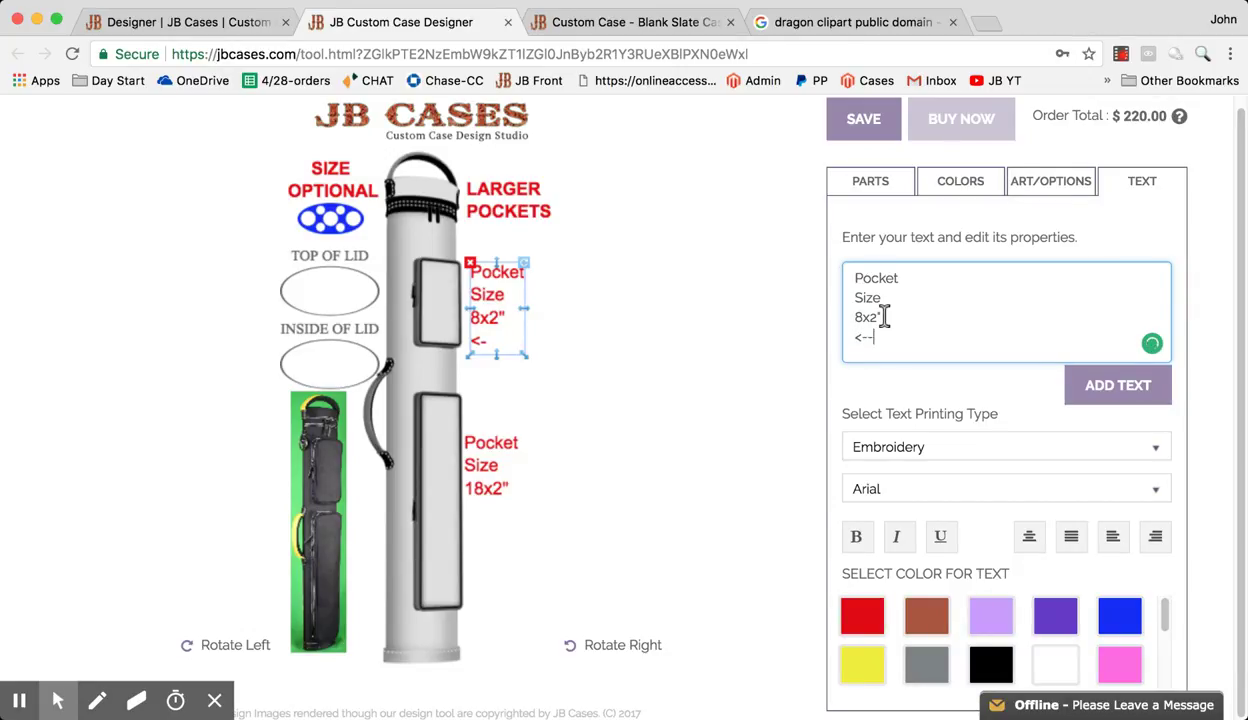
{"action": "type", "text": "--"}
{"action": "left_click", "coordinate": [1118, 386]}
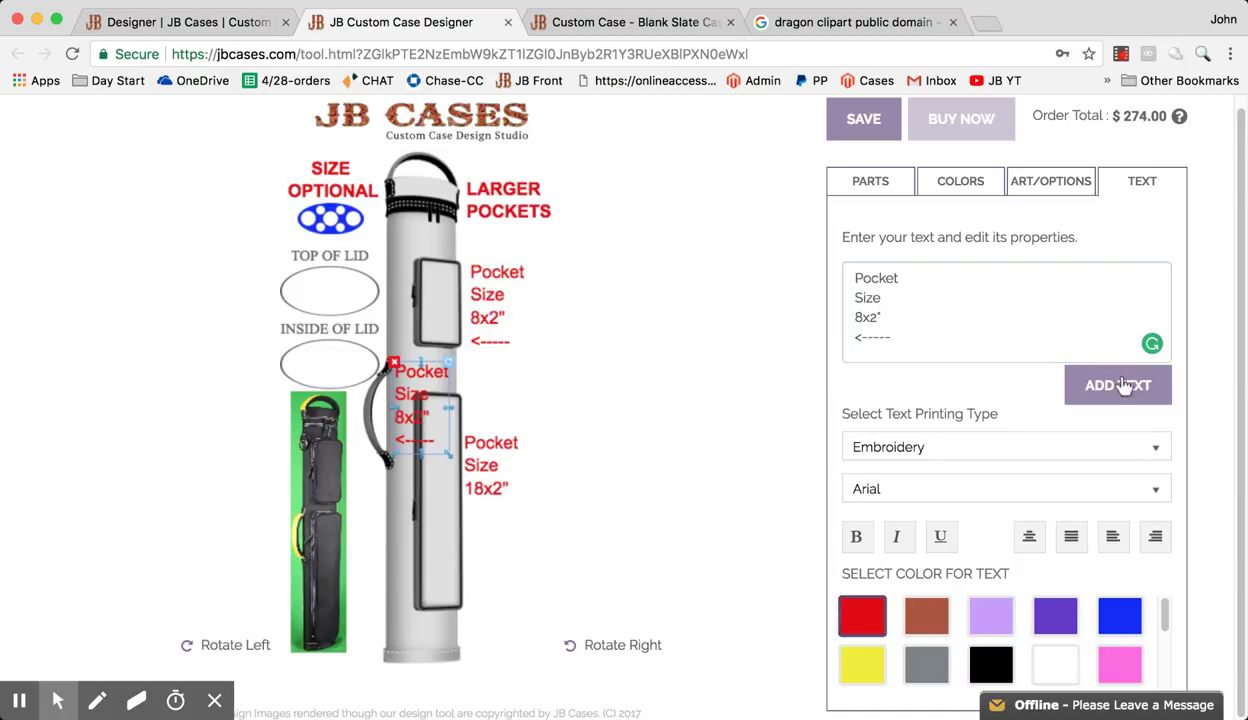
{"action": "left_click", "coordinate": [393, 364]}
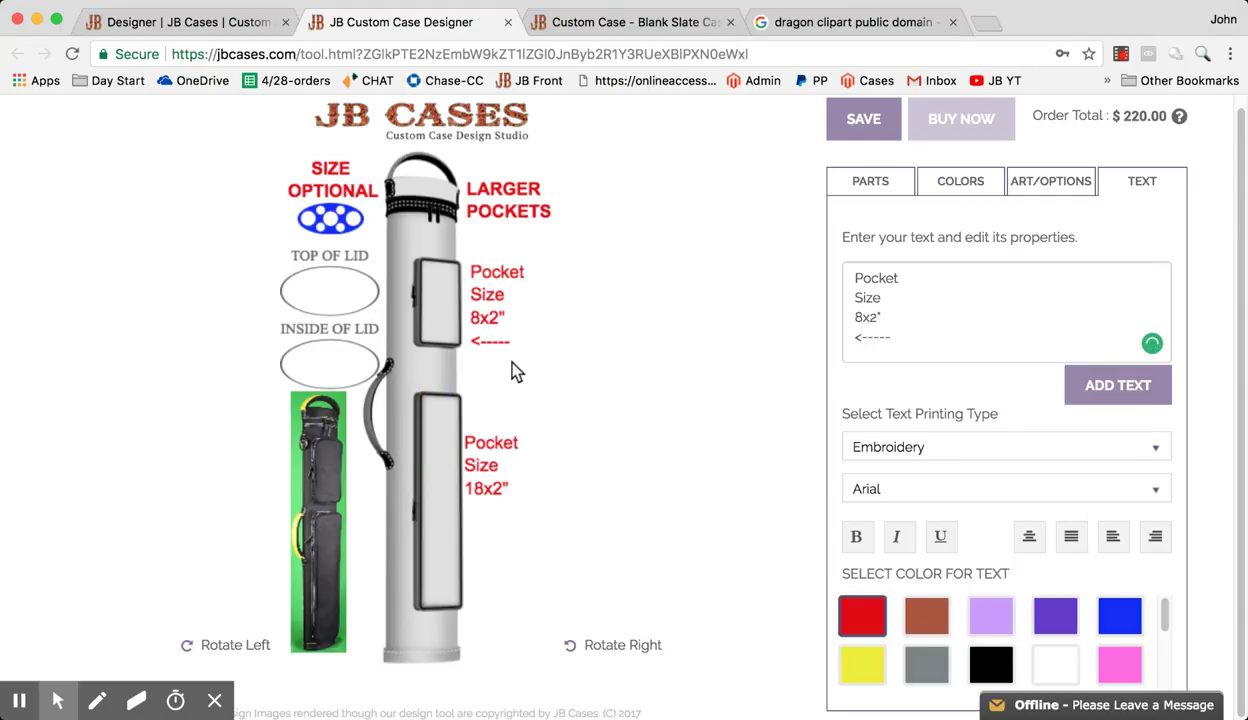
- Examine the available clipart under Options - Parts - Accessories and the order's itemized price breakdown
{"action": "left_click", "coordinate": [318, 483]}
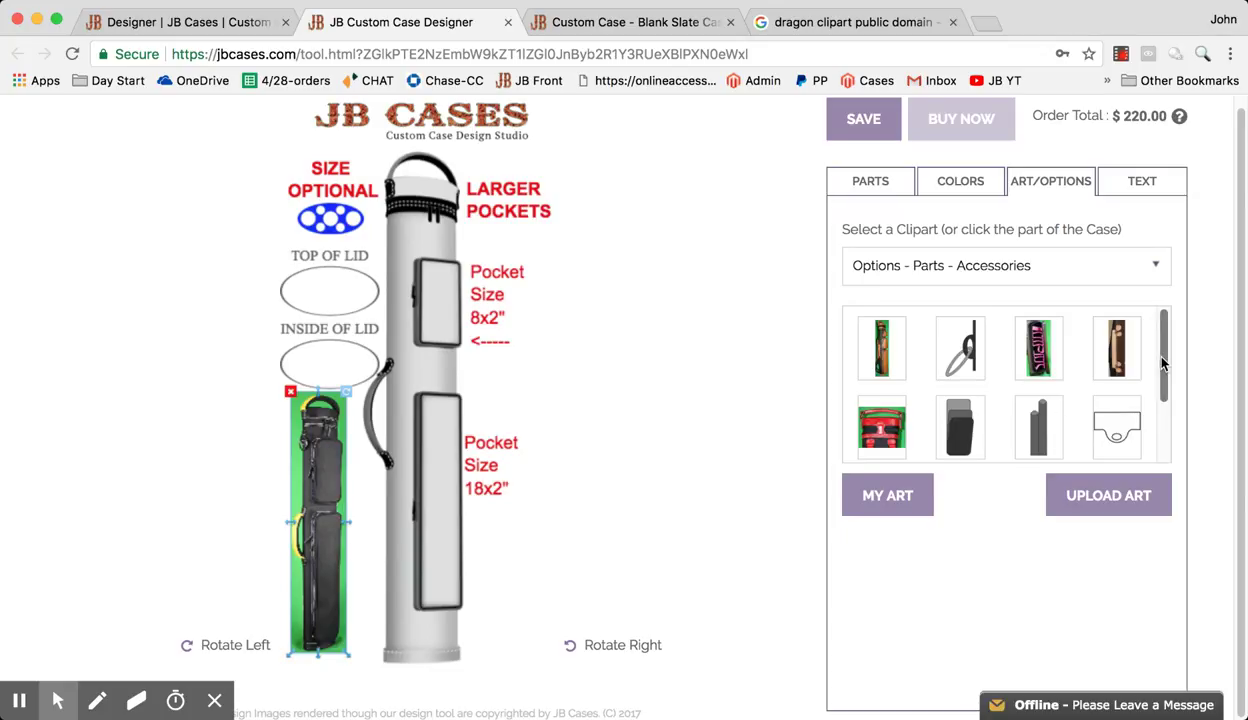
{"action": "mouse_move", "coordinate": [1163, 365]}
{"action": "left_mouse_down"}
{"action": "mouse_move", "coordinate": [1161, 395]}
{"action": "mouse_move", "coordinate": [1155, 342]}
{"action": "left_mouse_up"}
{"action": "scroll", "coordinate": [1010, 374], "scroll_direction": "down", "scroll_amount": 2}
{"action": "scroll", "coordinate": [1040, 390], "scroll_direction": "up", "scroll_amount": 3}
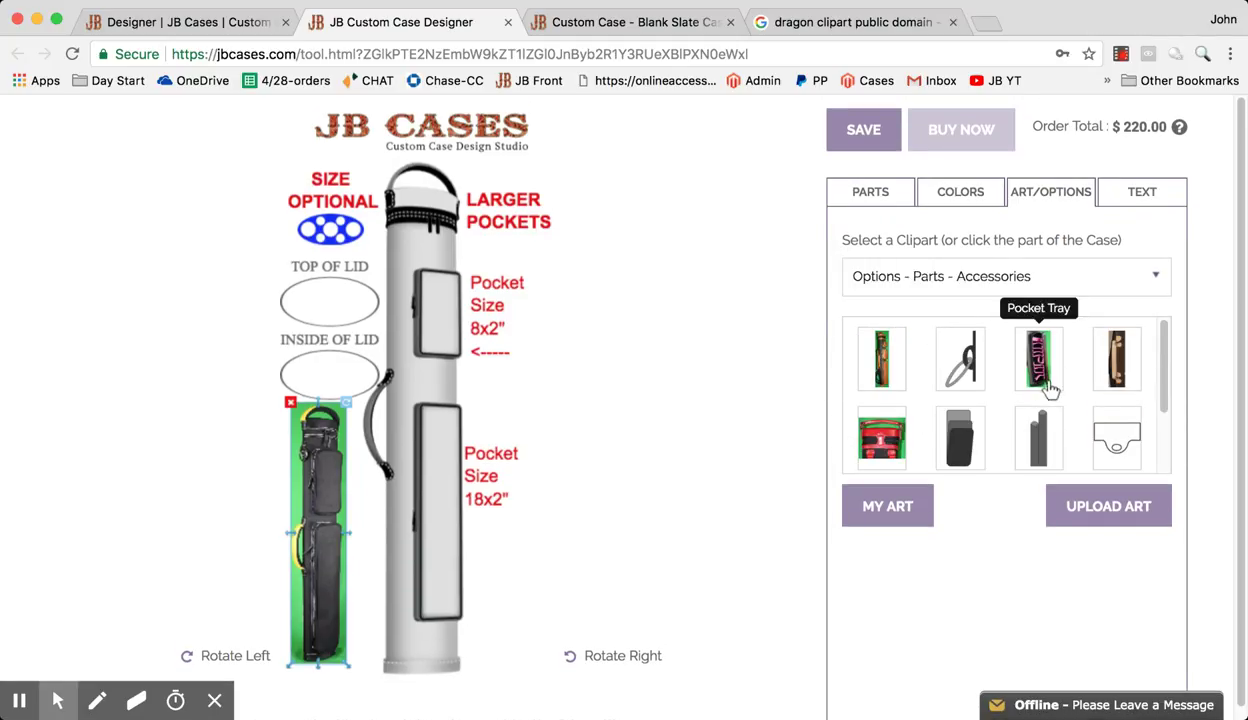
{"action": "left_click", "coordinate": [1162, 383]}
{"action": "left_click_drag", "start_coordinate": [1162, 383], "coordinate": [1127, 447]}
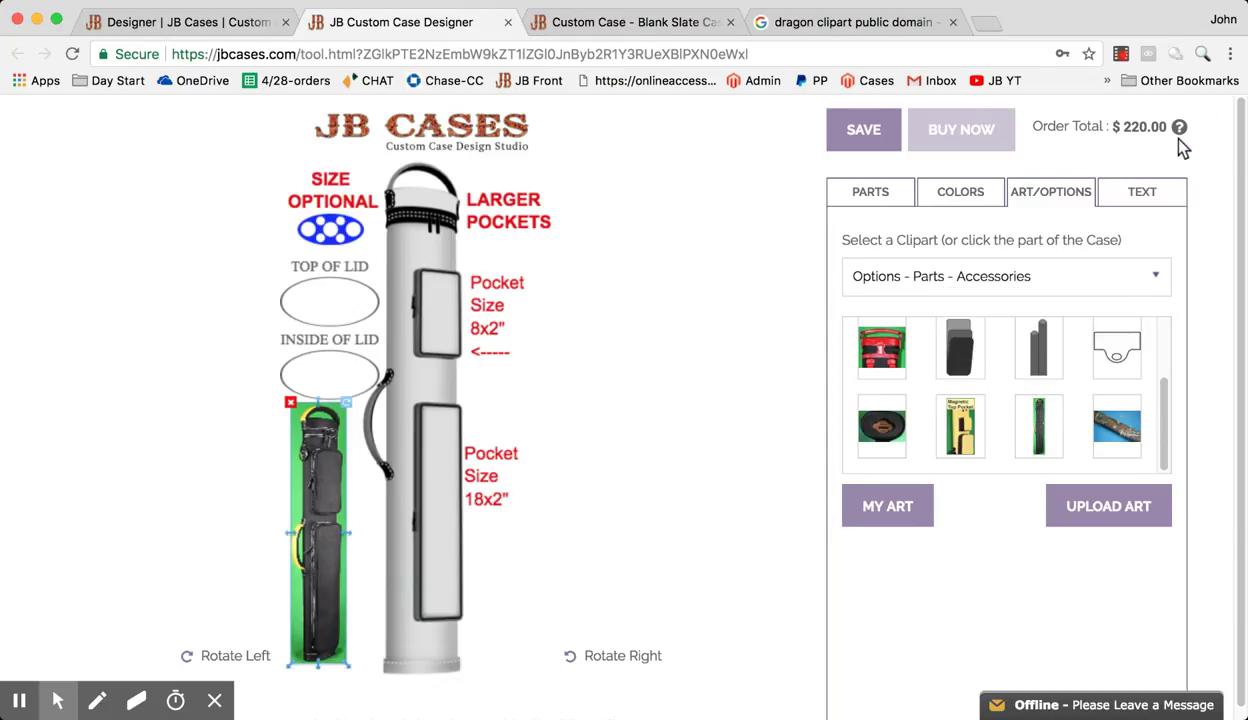
{"action": "left_click", "coordinate": [1150, 128]}
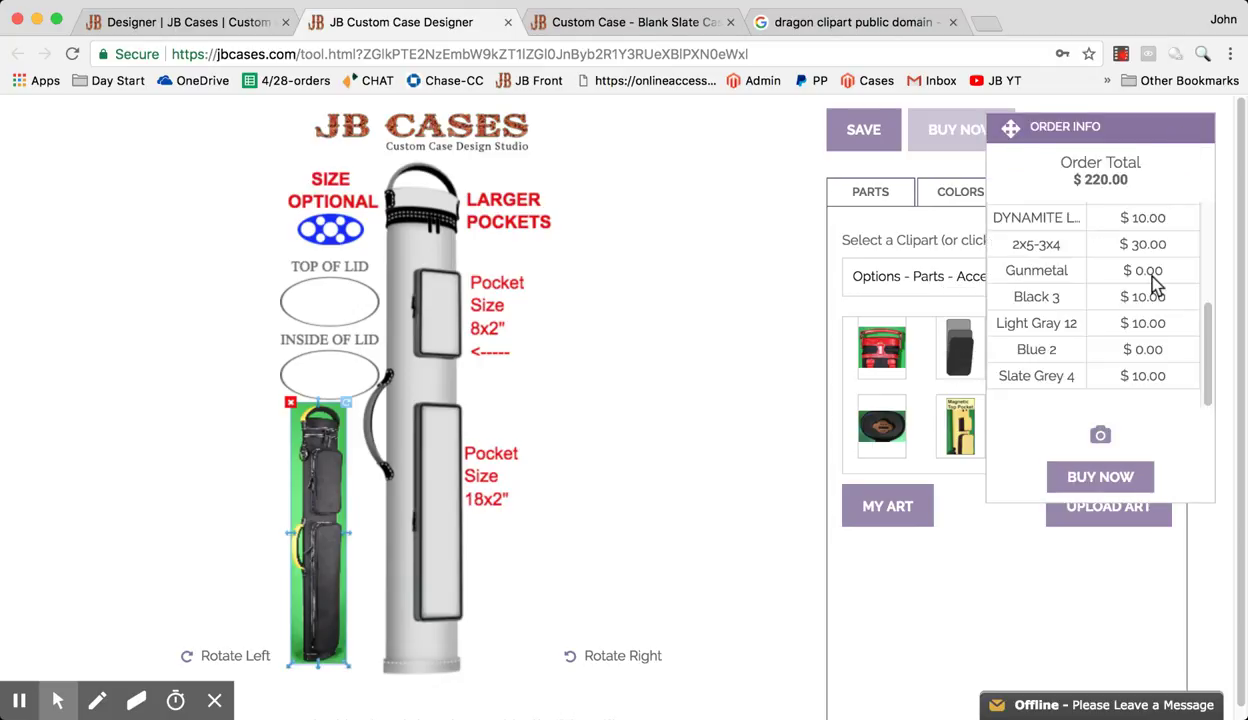
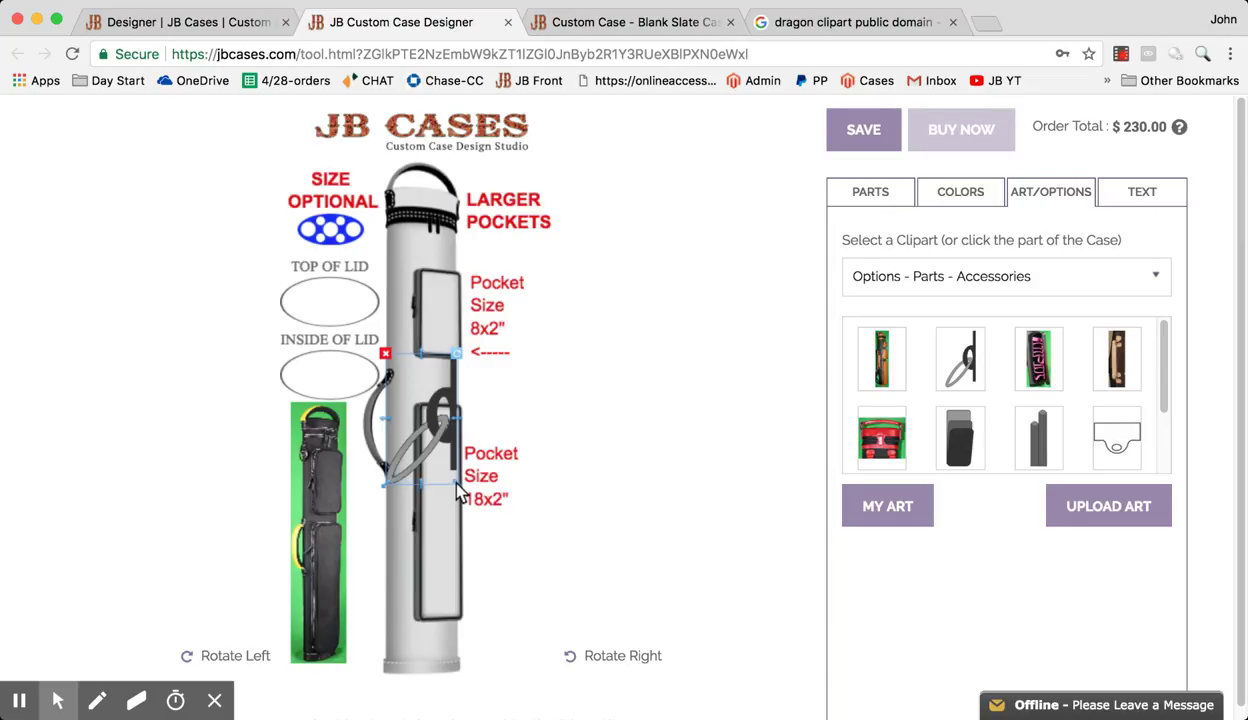
- Shrink the Towel Ring accessory, place it against the case's upper left edge, and check the order's price breakdown
{"action": "left_click_drag", "start_coordinate": [456, 483], "coordinate": [370, 256]}
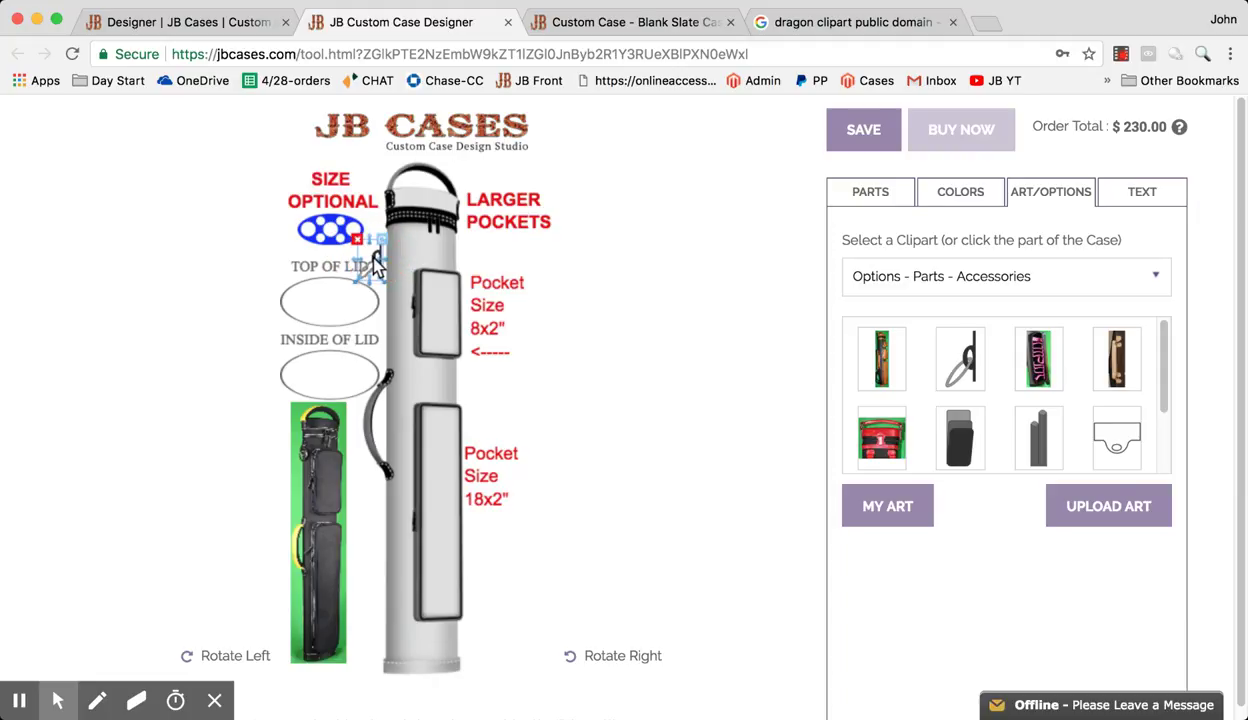
{"action": "left_click", "coordinate": [562, 286]}
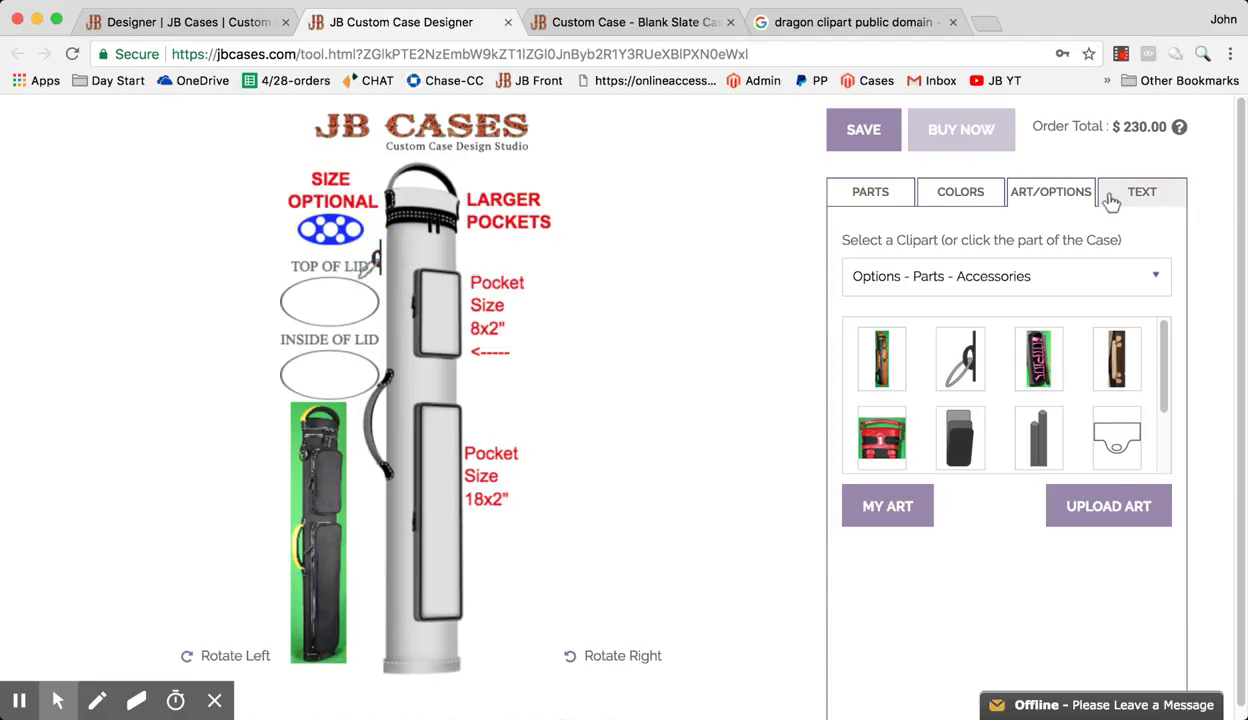
{"action": "left_click", "coordinate": [1179, 129]}
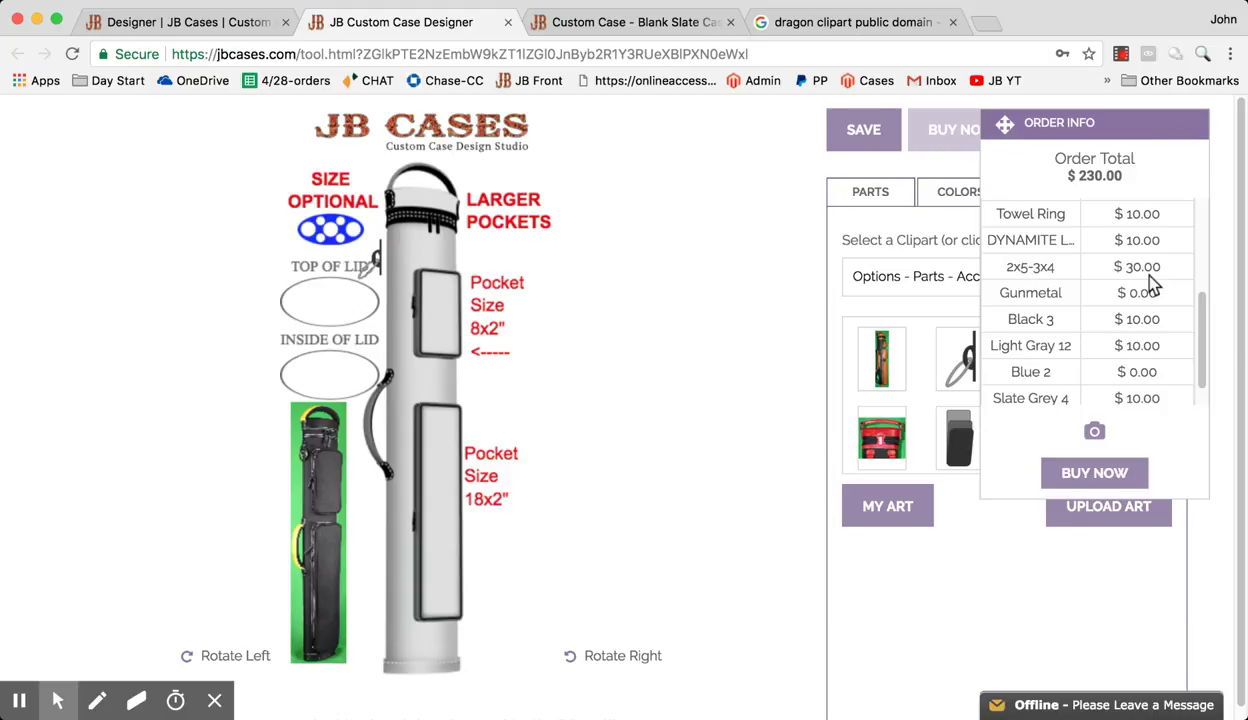
{"action": "scroll", "coordinate": [1140, 297], "scroll_direction": "down", "scroll_amount": 1}
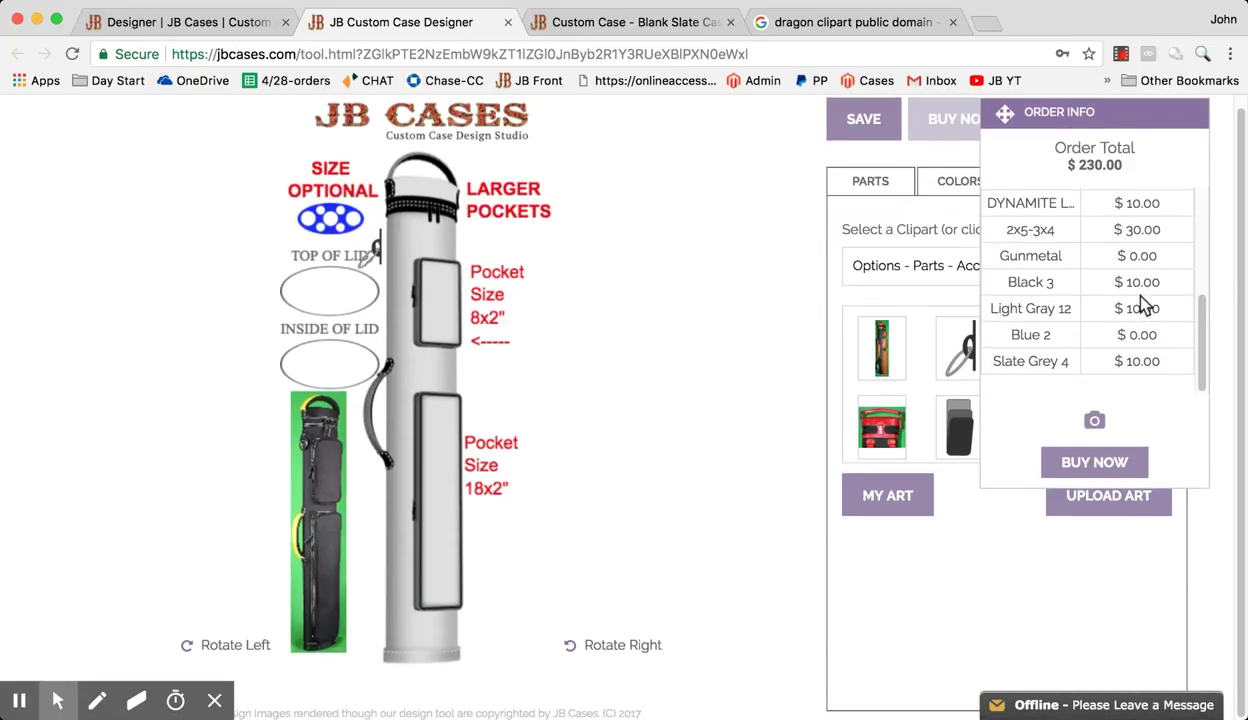
{"action": "scroll", "coordinate": [1140, 299], "scroll_direction": "up", "scroll_amount": 5}
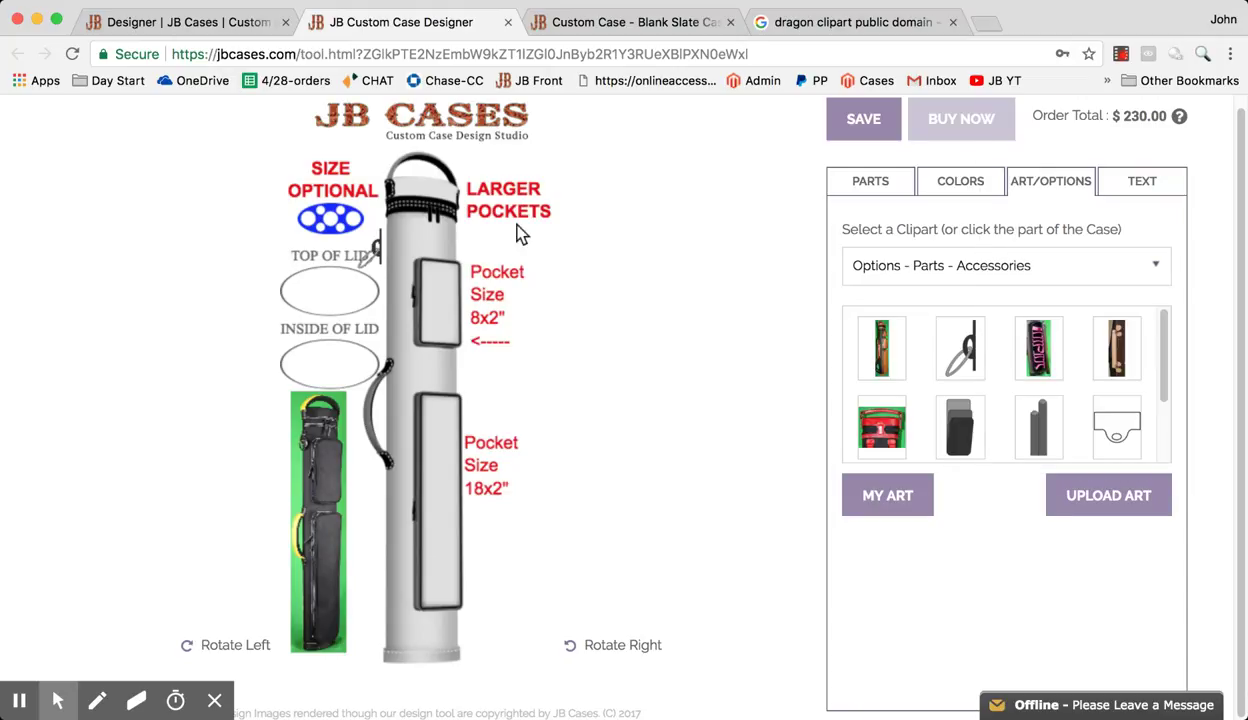
{"action": "left_click", "coordinate": [379, 250]}
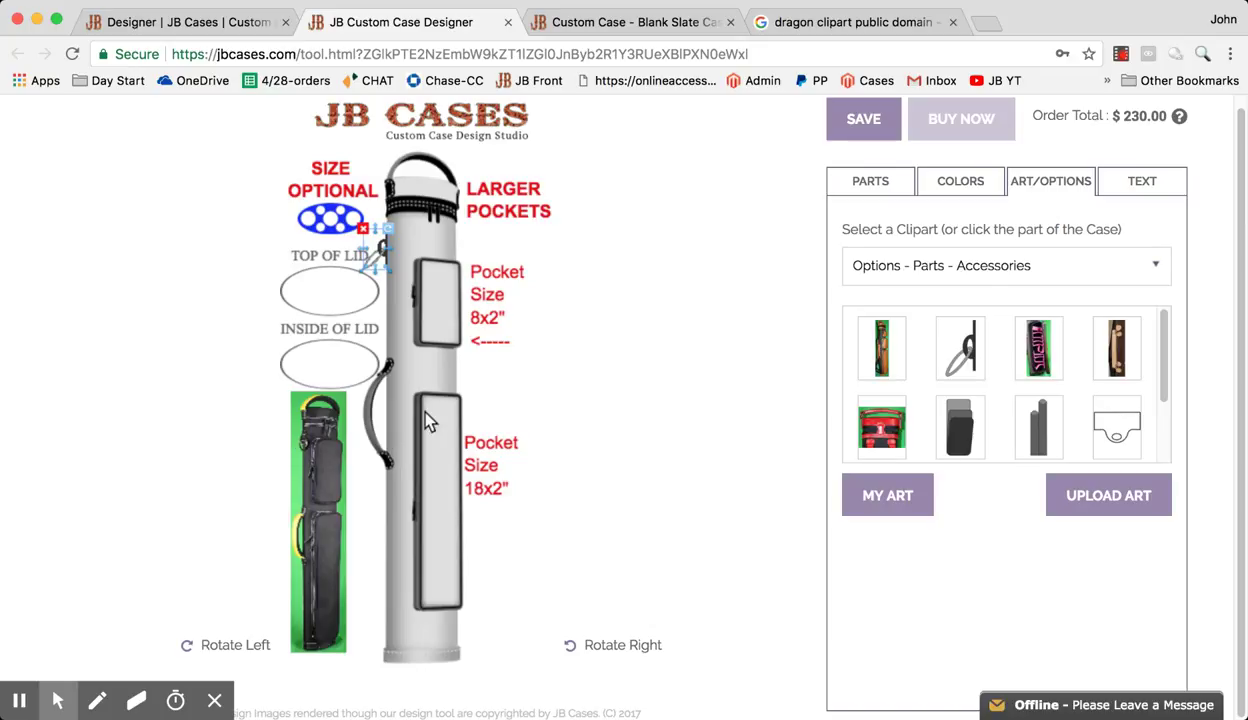
{"action": "left_click", "coordinate": [494, 379]}
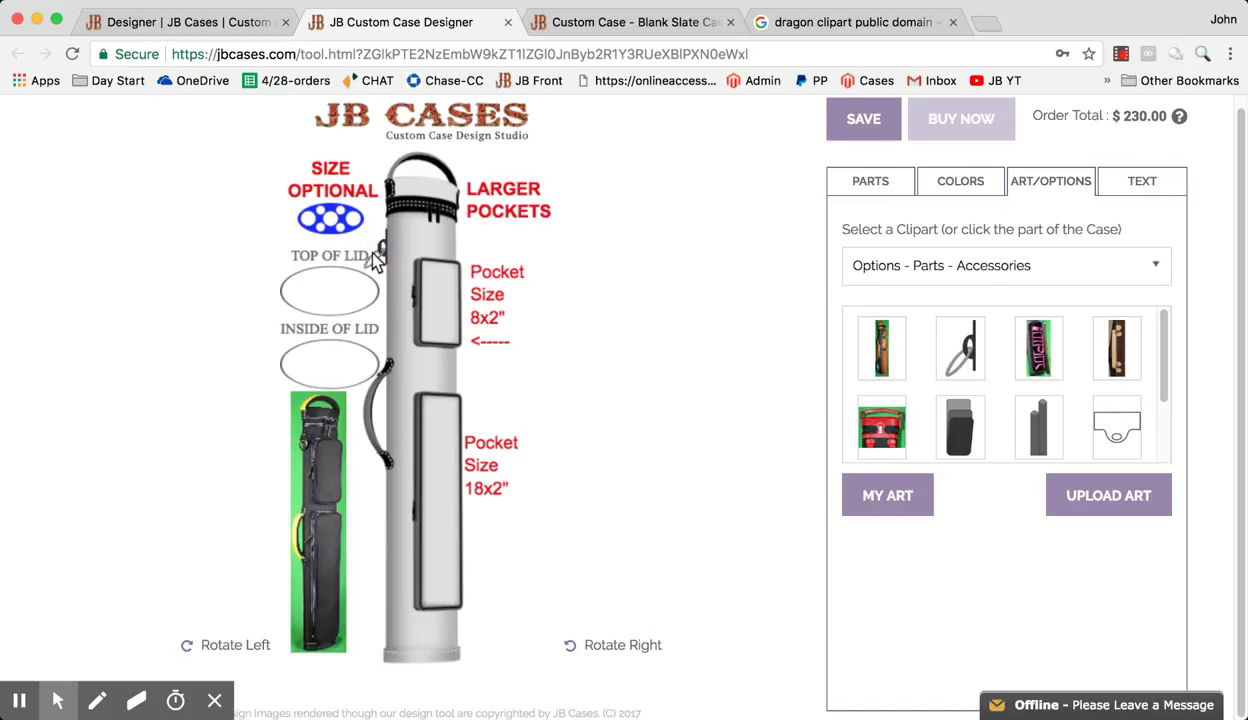
- Add the stacked dark pocket accessory, shrink it, and place it beside the case between the two pocket size texts
{"action": "left_click", "coordinate": [959, 430]}
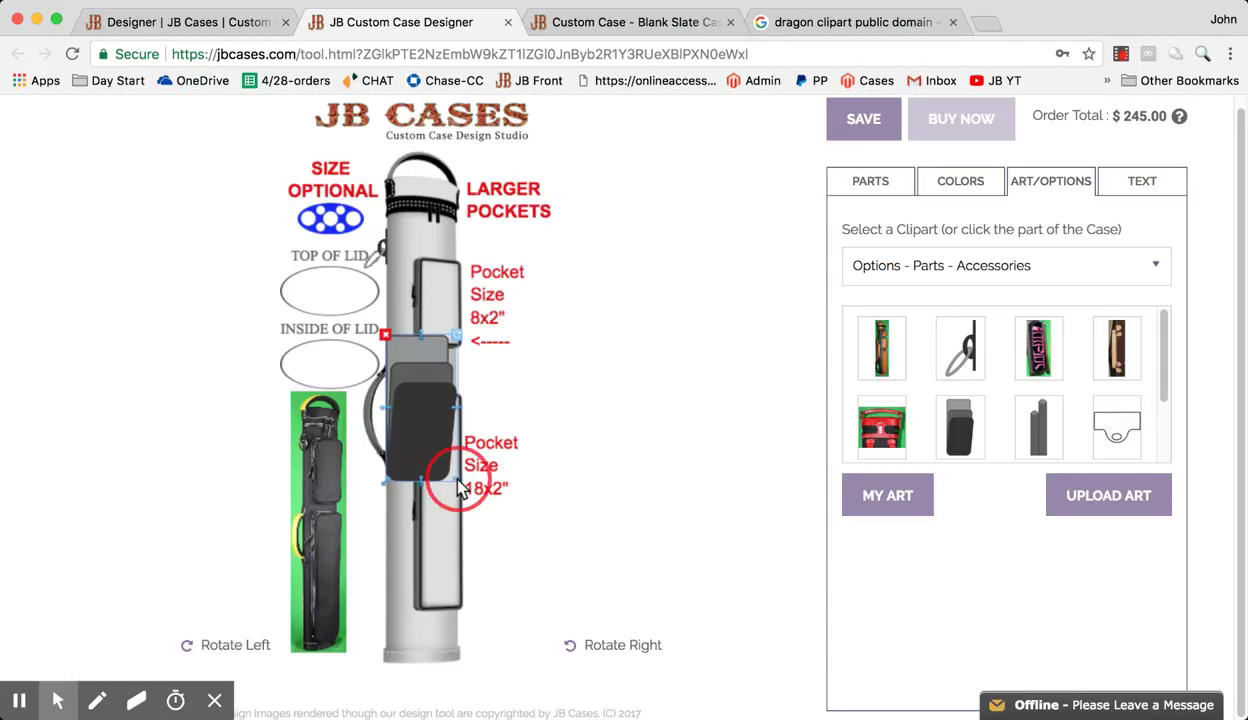
{"action": "left_click_drag", "start_coordinate": [455, 480], "coordinate": [554, 412]}
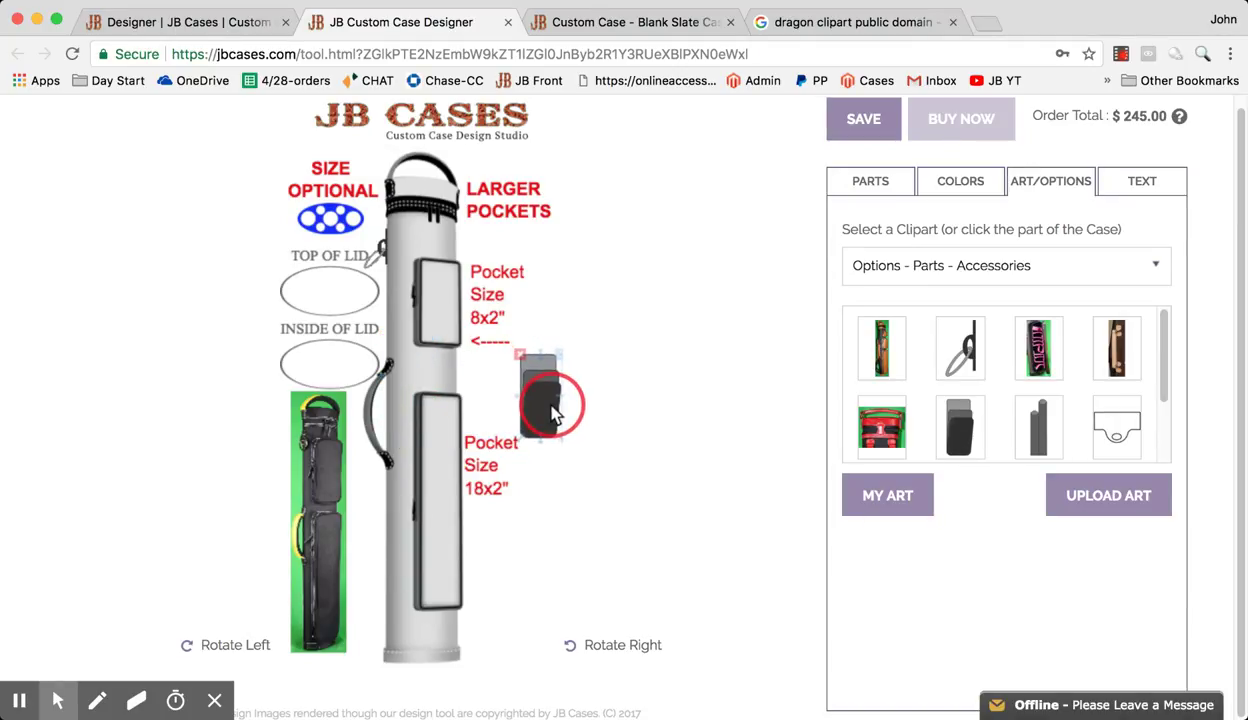
{"action": "left_click", "coordinate": [499, 407]}
{"action": "left_click", "coordinate": [543, 412]}
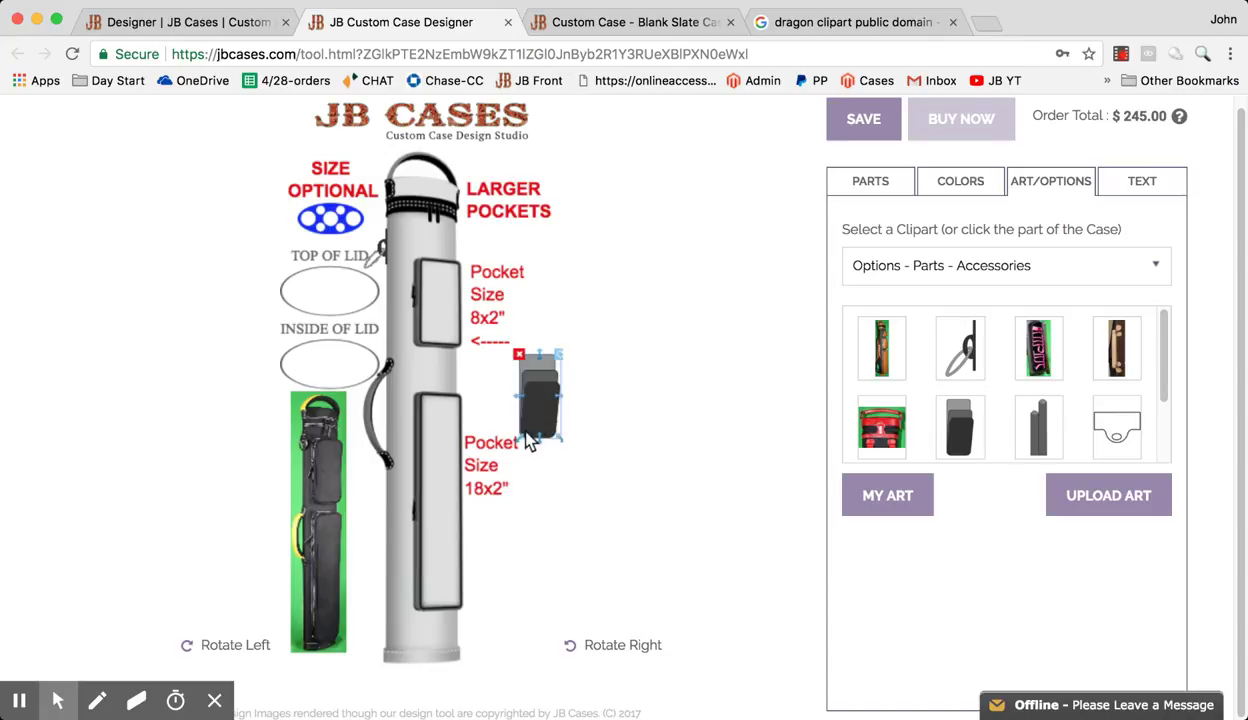
{"action": "left_click_drag", "start_coordinate": [522, 445], "coordinate": [491, 411]}
{"action": "left_click", "coordinate": [527, 416]}
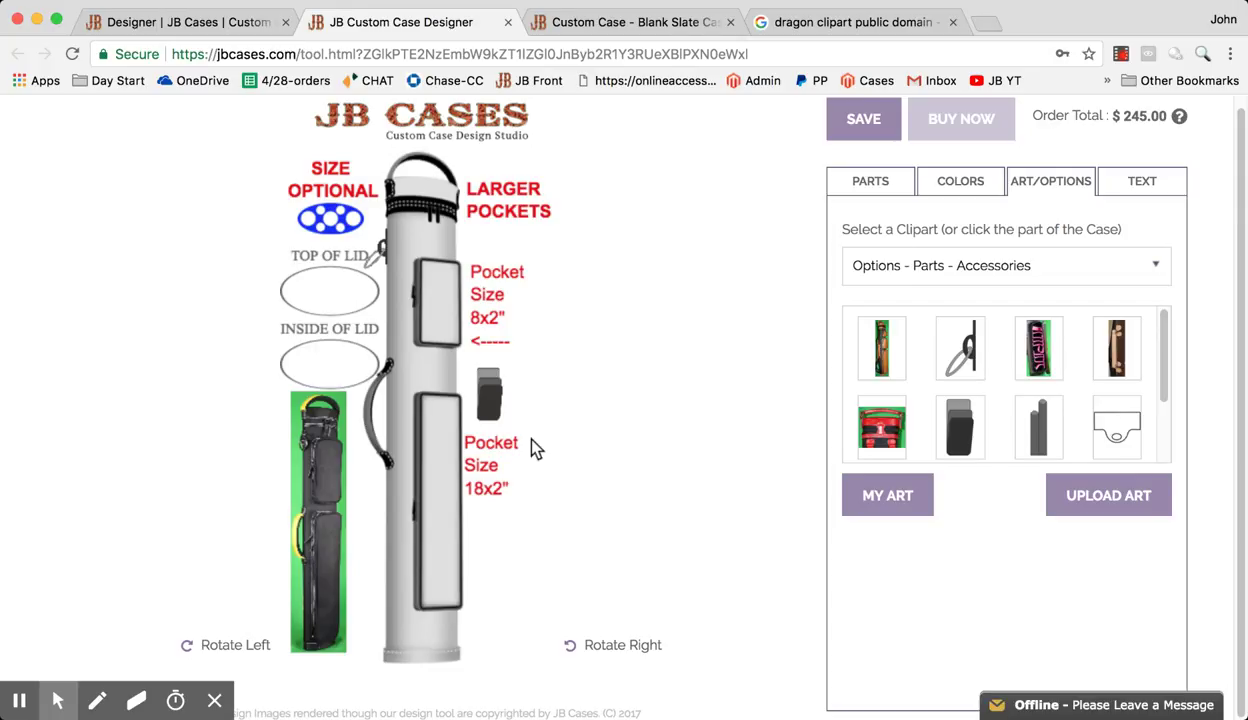
- Change the case's cue capacity option to 3x6 and check the order total details
{"action": "left_click", "coordinate": [318, 232]}
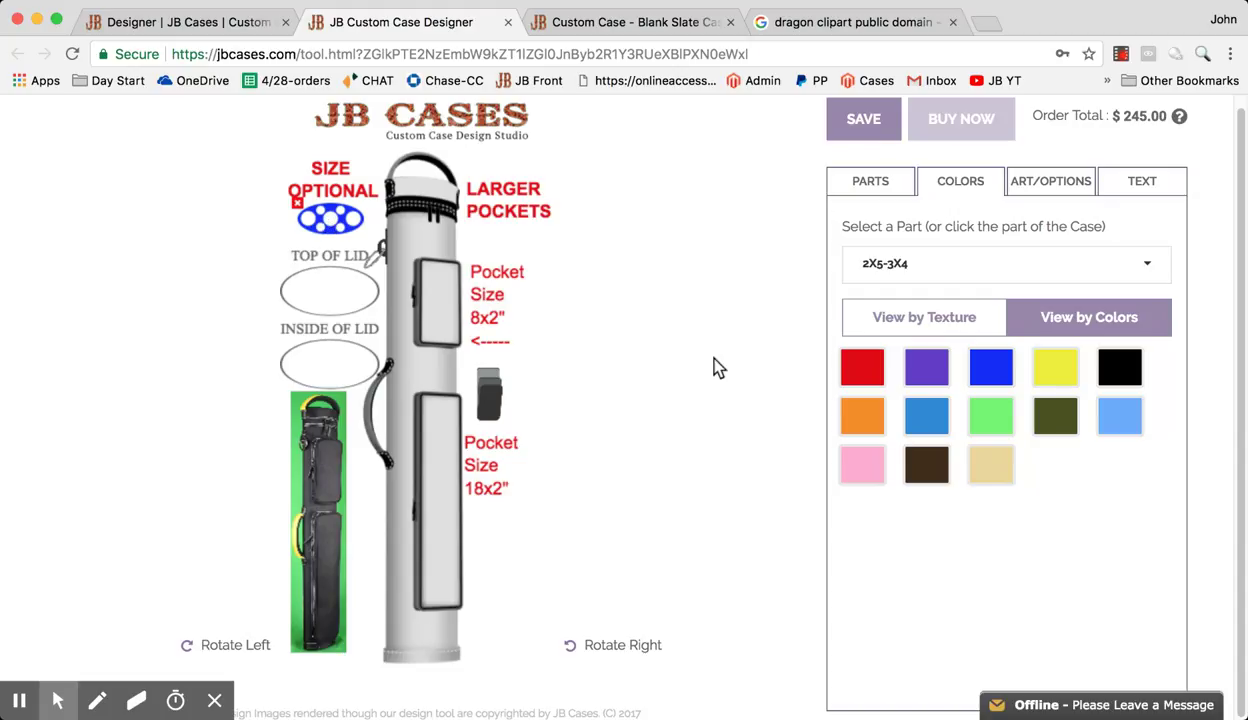
{"action": "left_click", "coordinate": [882, 185]}
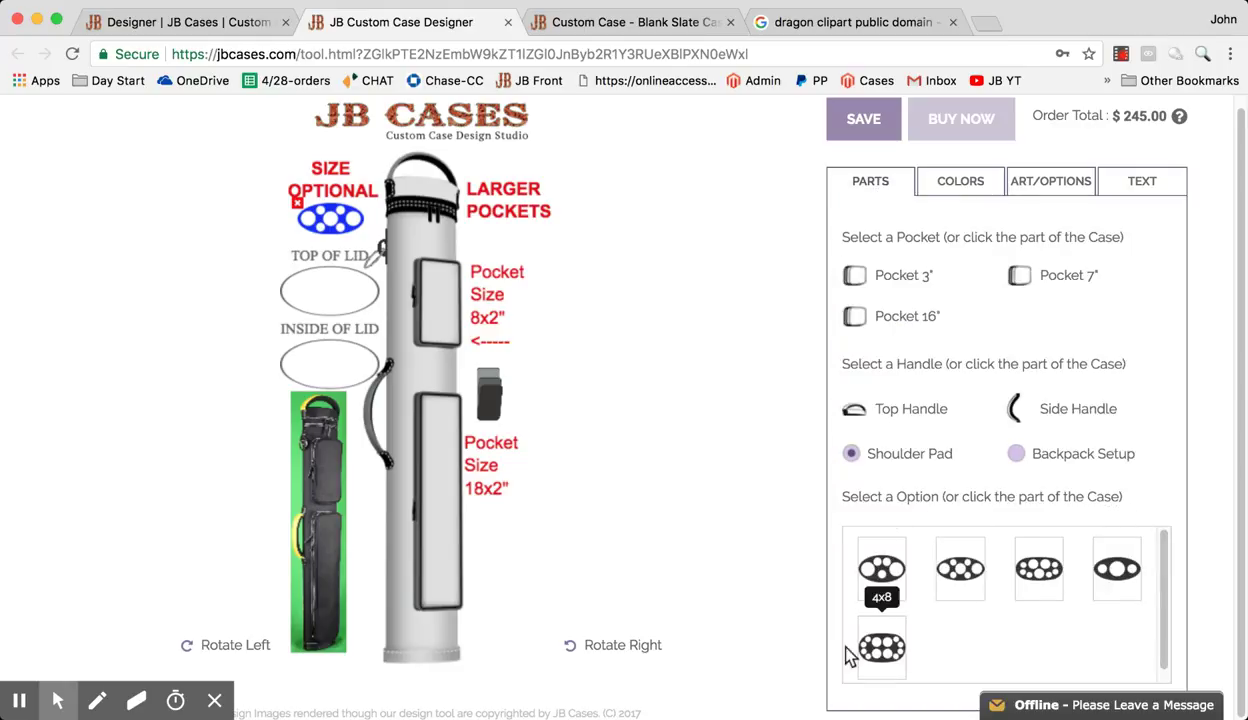
{"action": "left_click", "coordinate": [1037, 570]}
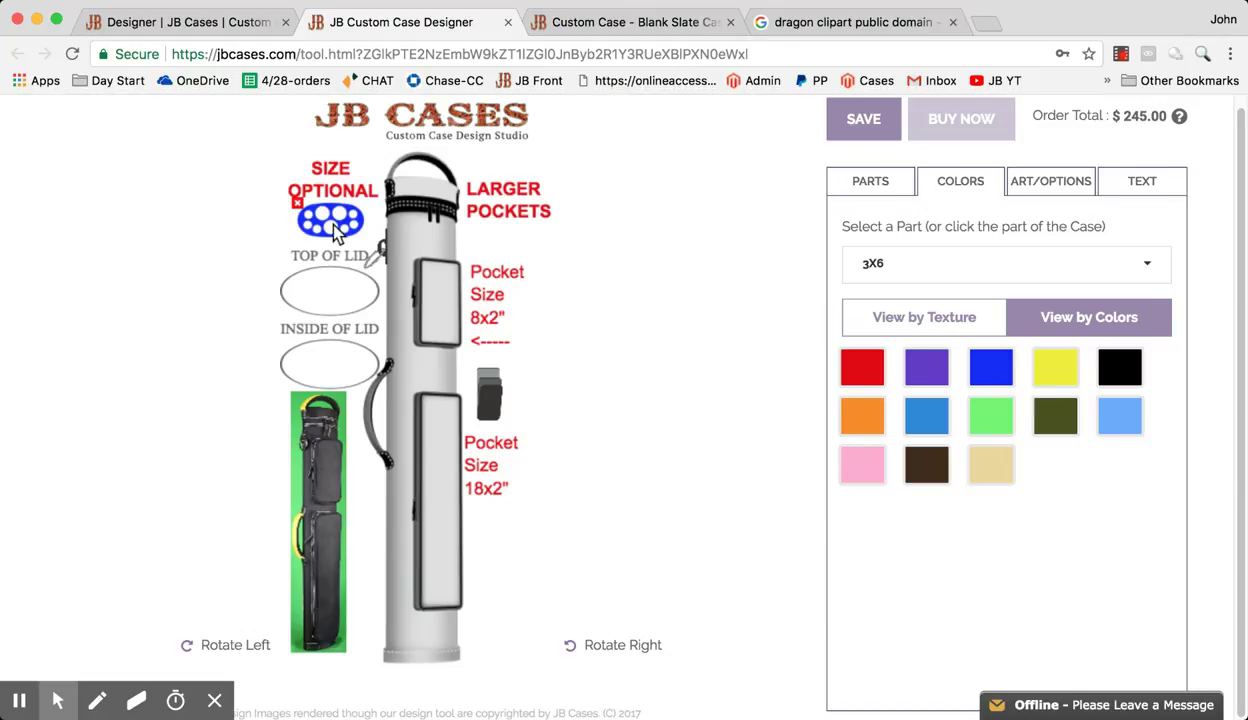
{"action": "left_click", "coordinate": [1178, 118]}
- Set the case's cue capacity back to 2x5-3x4, check the order total details, and reopen the capacity options
{"action": "left_click", "coordinate": [860, 182]}
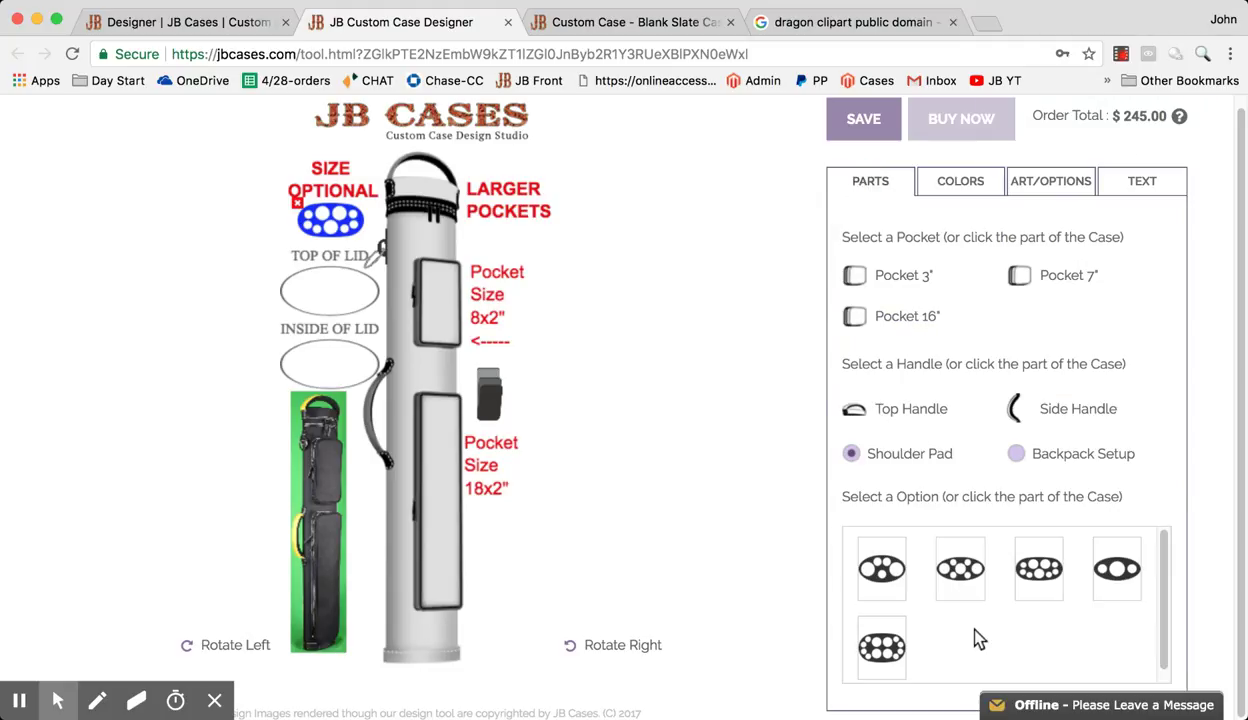
{"action": "left_click", "coordinate": [951, 574]}
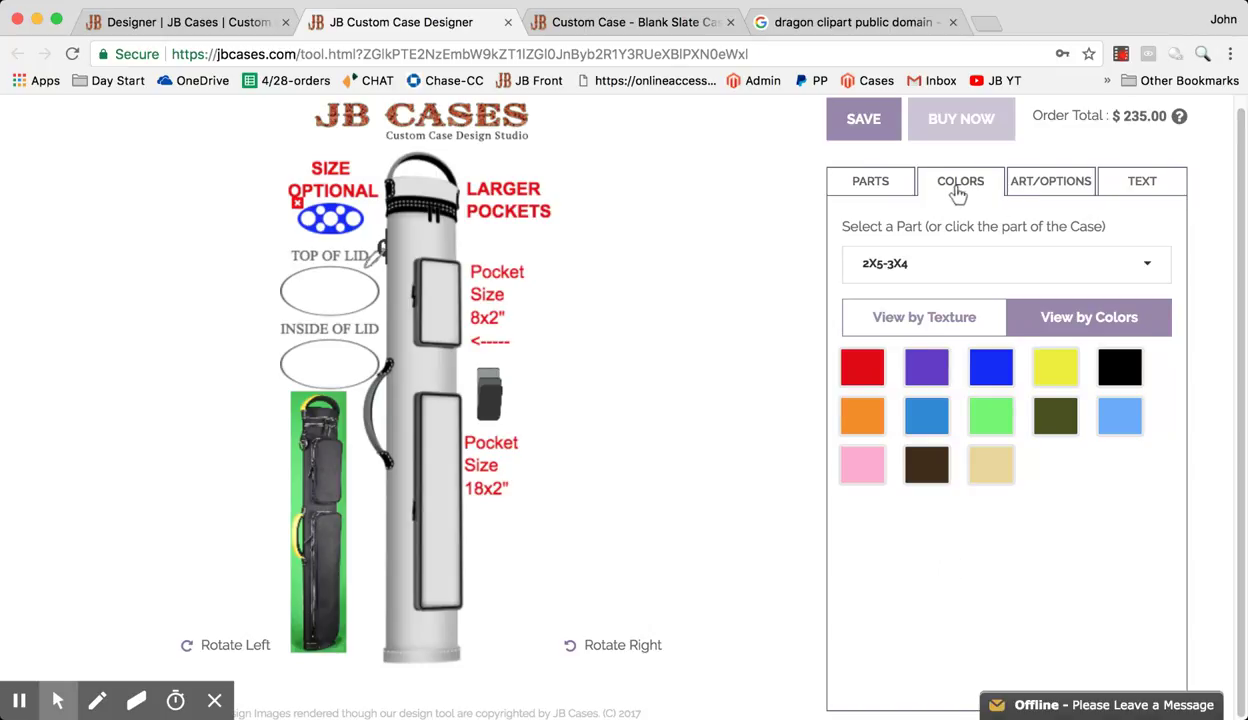
{"action": "mouse_move", "coordinate": [1183, 120]}
{"action": "left_click", "coordinate": [868, 184]}
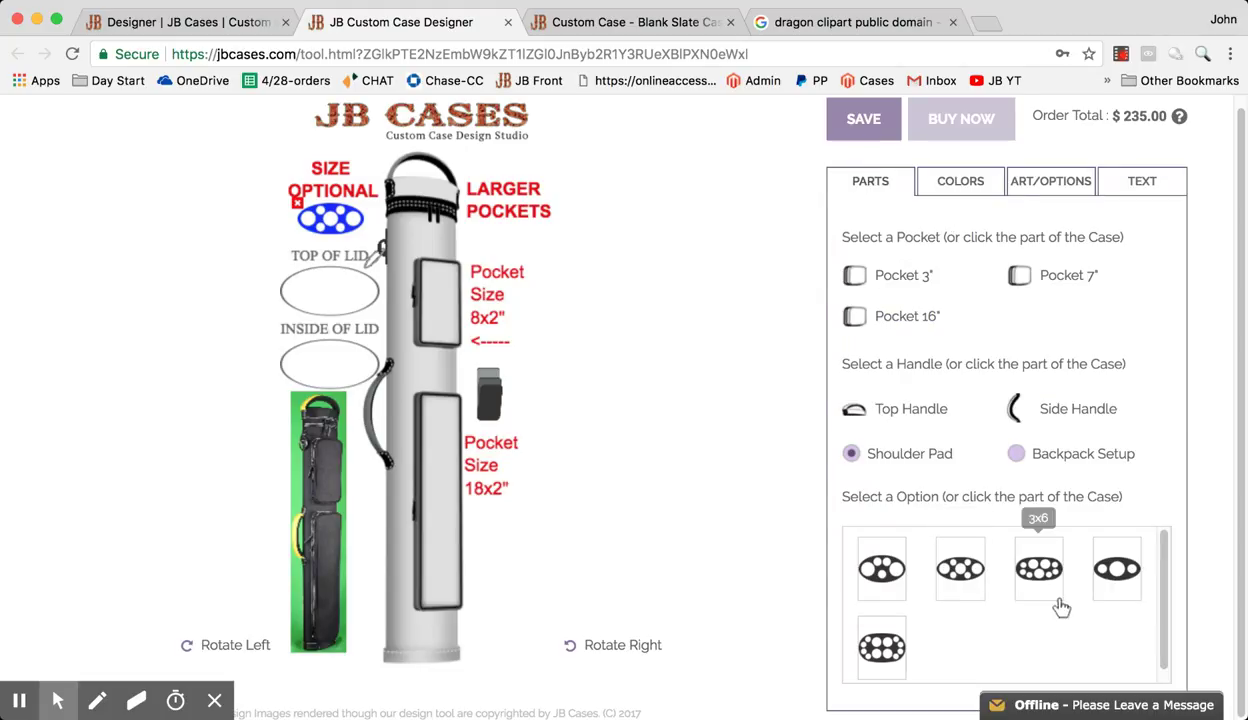
- Change the case's cue capacity to 3x6, try several interior colors, and settle on pink
{"action": "left_click", "coordinate": [1040, 570]}
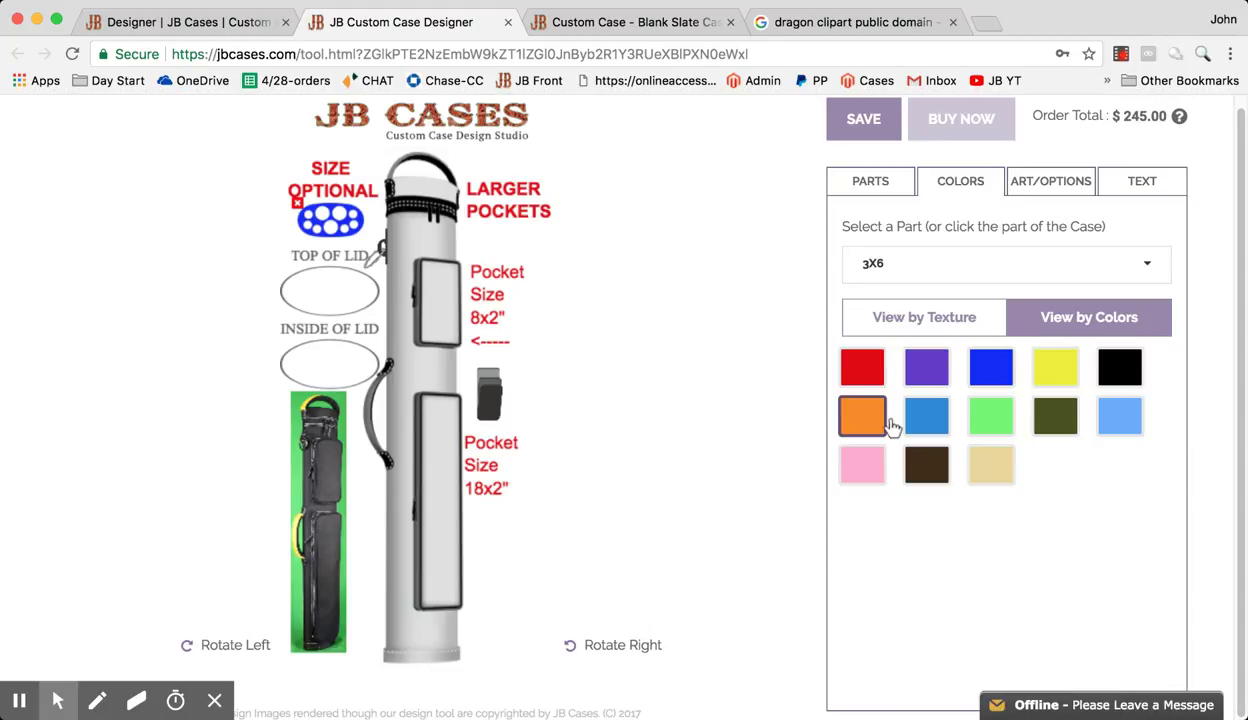
{"action": "left_click", "coordinate": [989, 414]}
{"action": "left_click", "coordinate": [862, 370]}
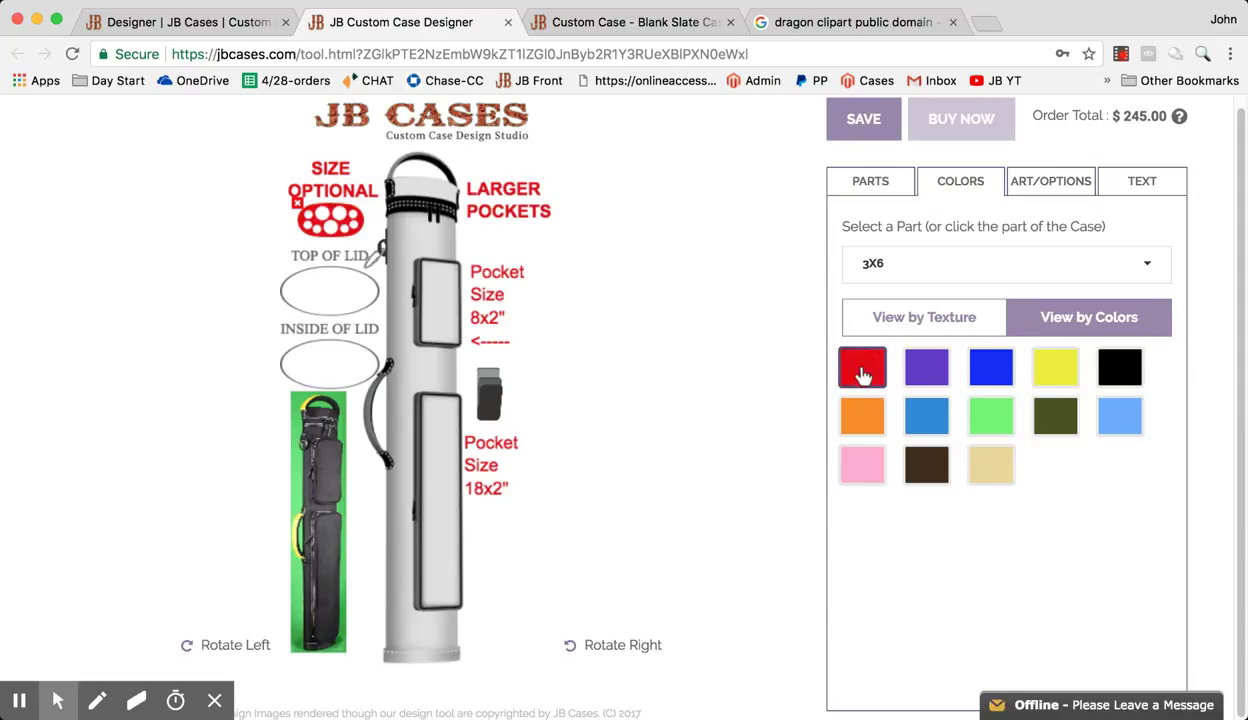
{"action": "left_click", "coordinate": [934, 366]}
{"action": "left_click", "coordinate": [994, 376]}
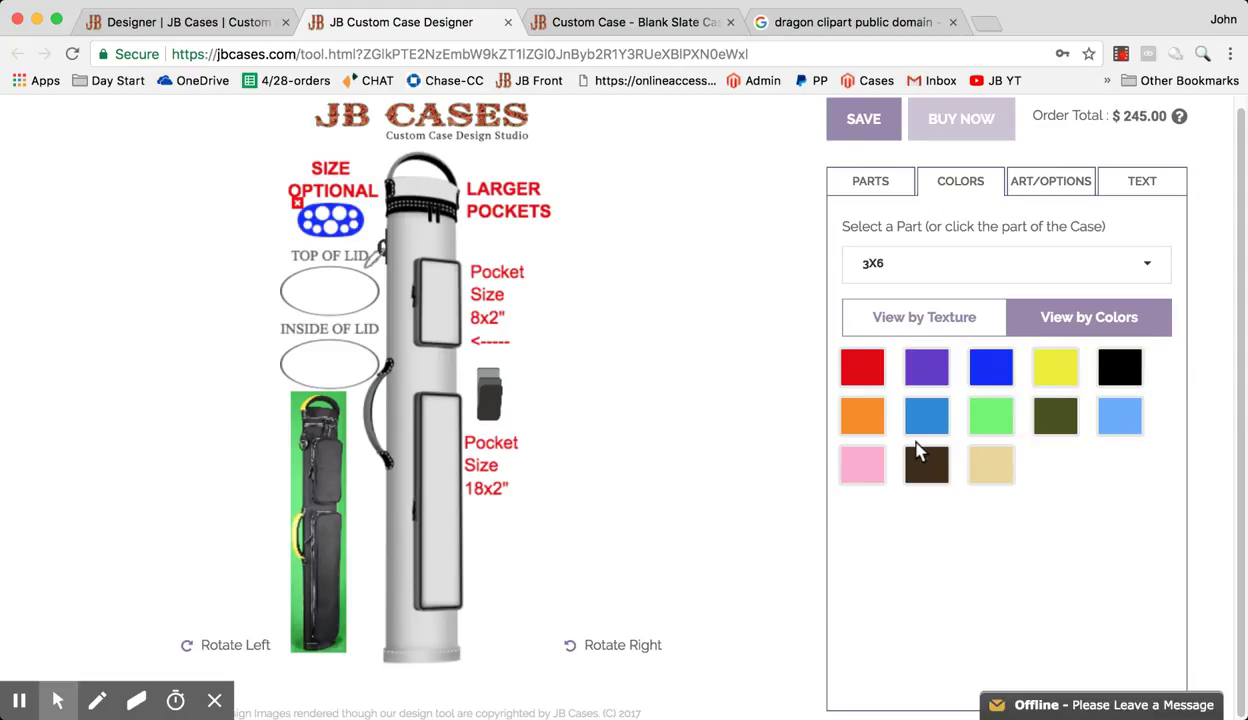
{"action": "left_click", "coordinate": [853, 475]}
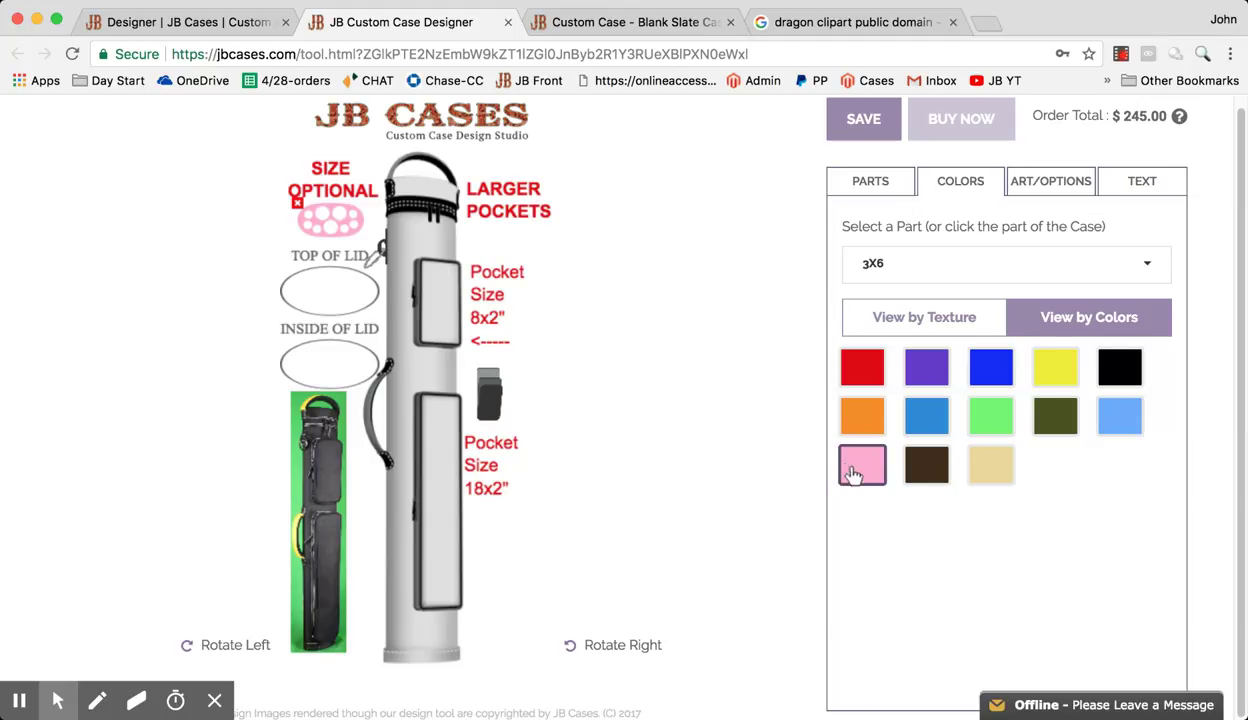
{"action": "mouse_move", "coordinate": [852, 475]}
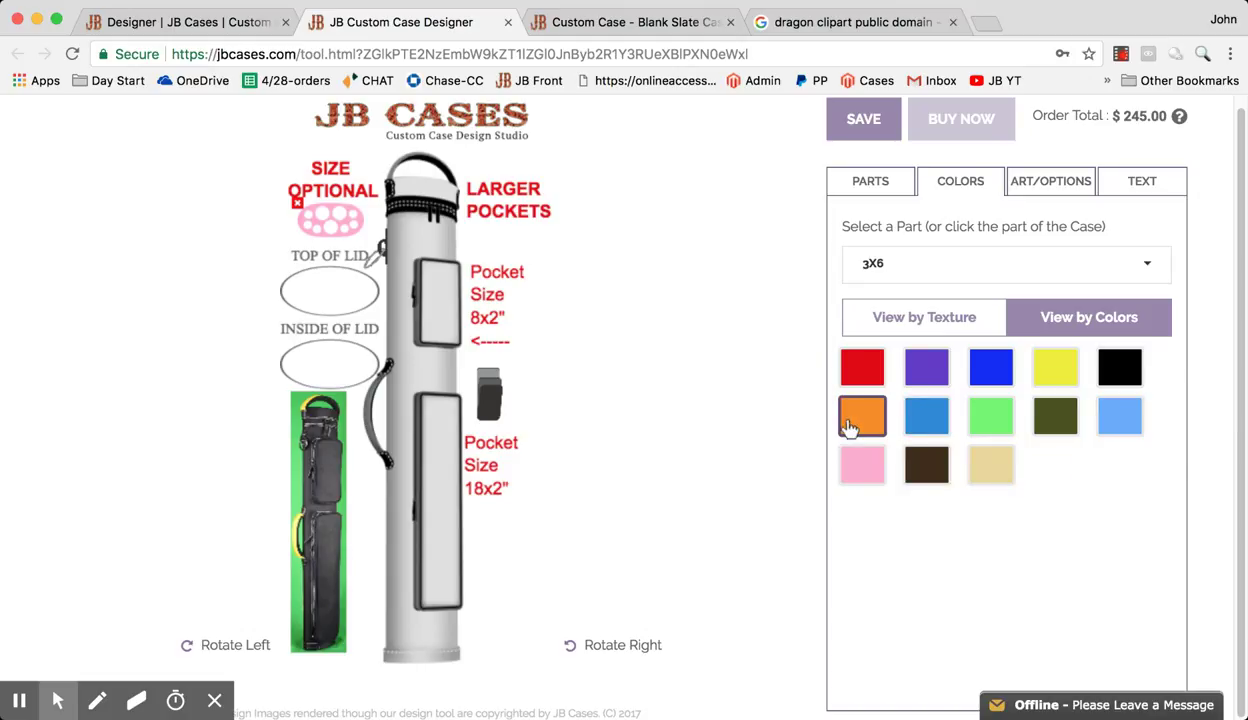
{"action": "mouse_move", "coordinate": [848, 428]}
- Color the case body red and both its bottom ring and lid yellow
{"action": "left_click", "coordinate": [413, 227]}
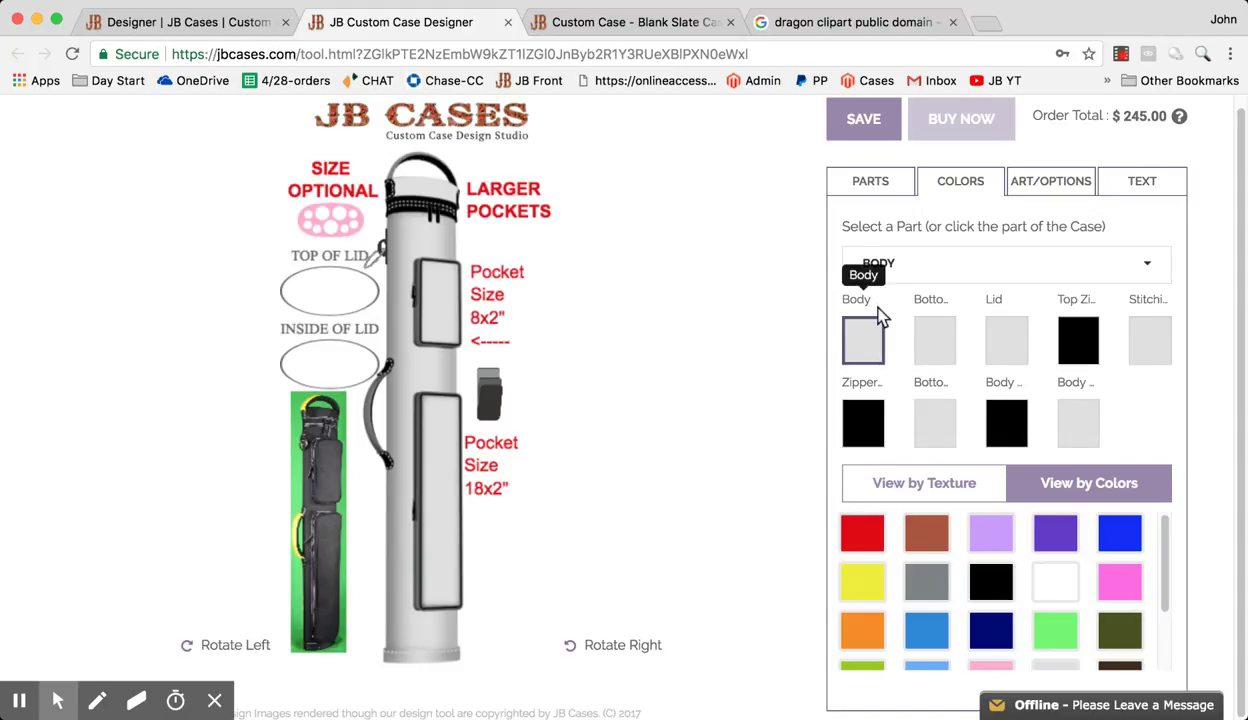
{"action": "left_click", "coordinate": [866, 535]}
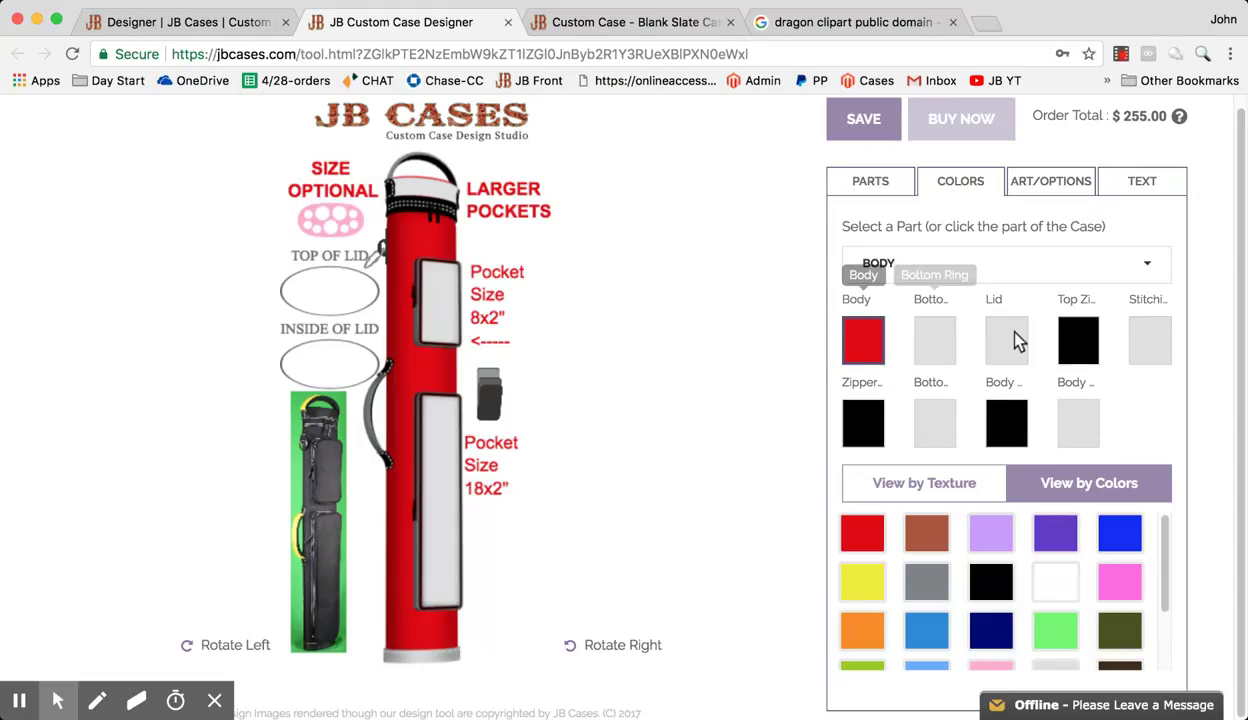
{"action": "left_click", "coordinate": [934, 342]}
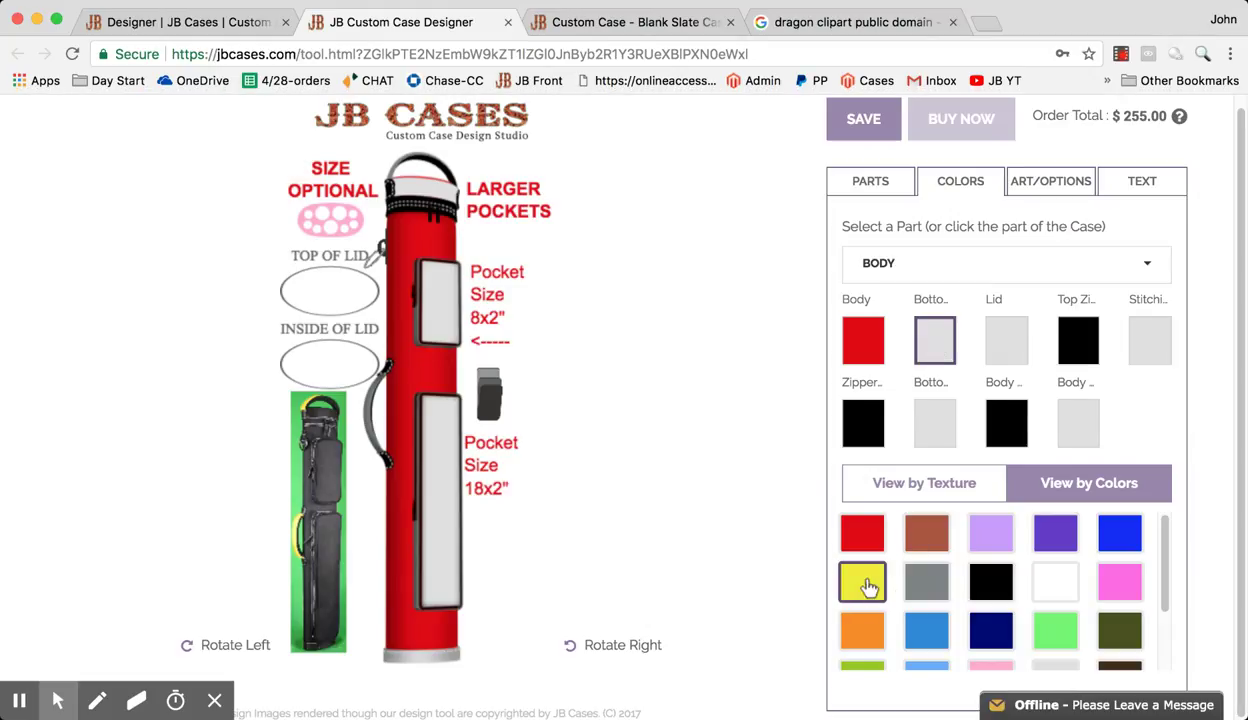
{"action": "left_click", "coordinate": [866, 584]}
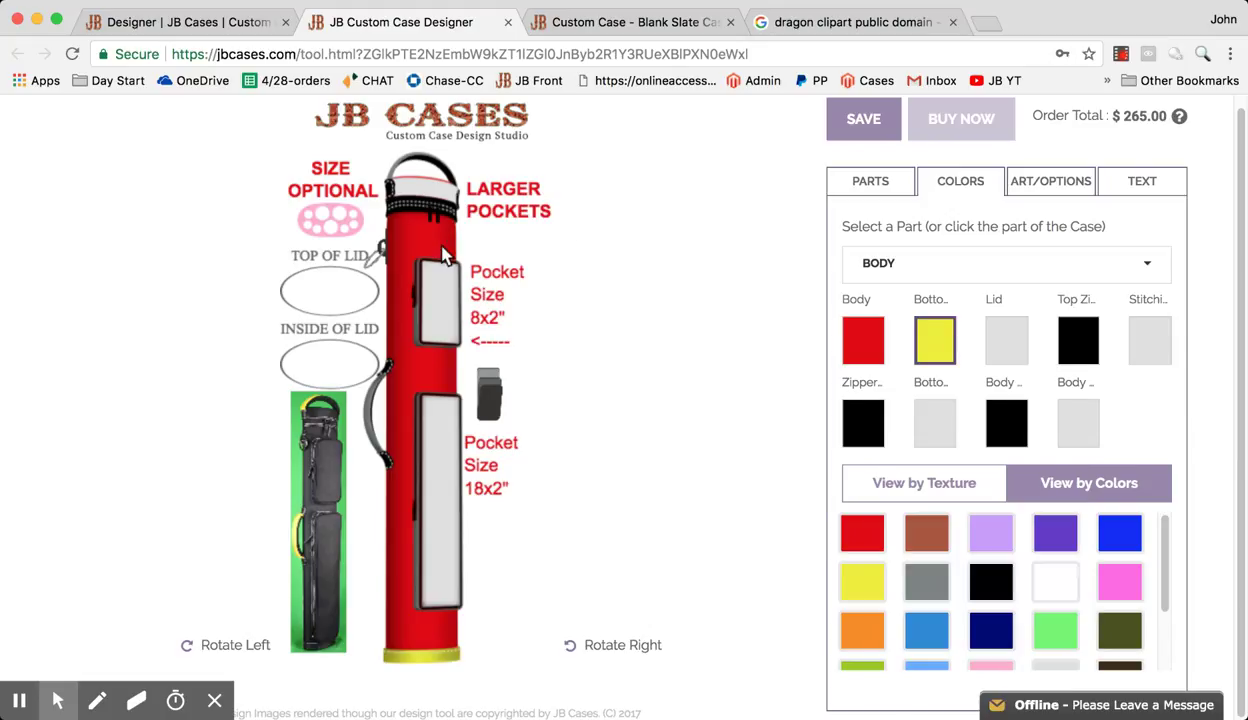
{"action": "left_click", "coordinate": [1005, 341]}
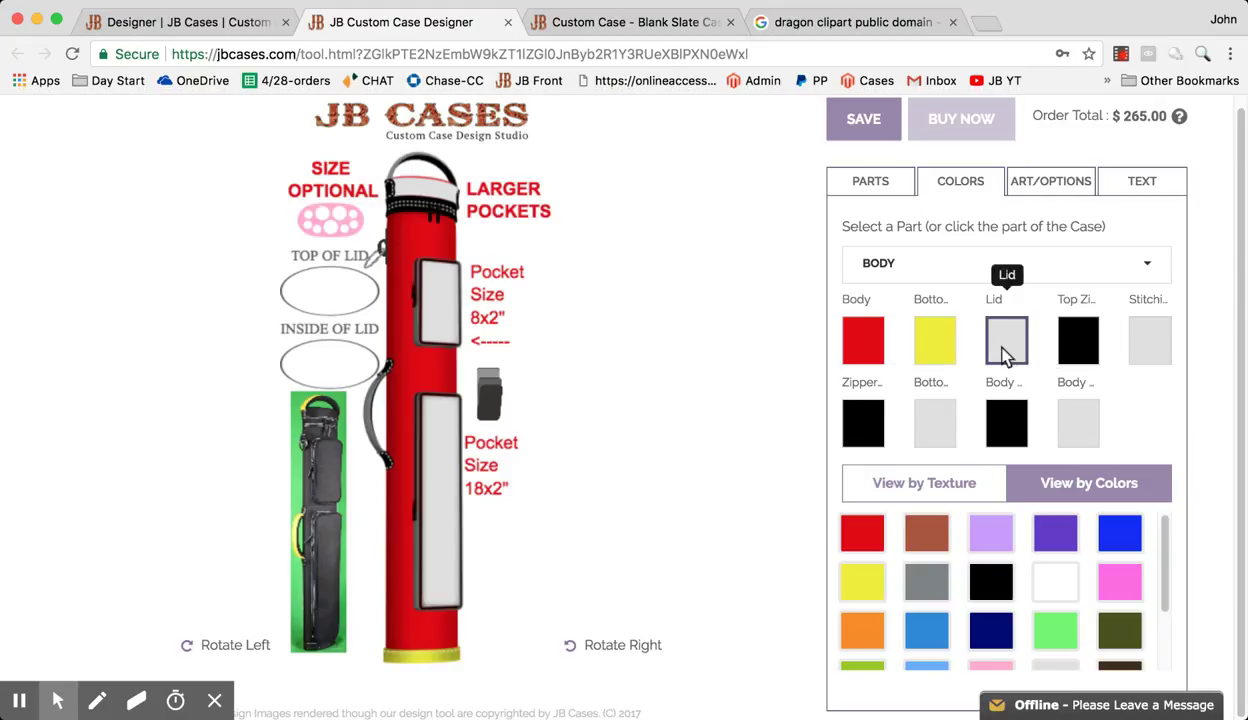
{"action": "left_click", "coordinate": [868, 582]}
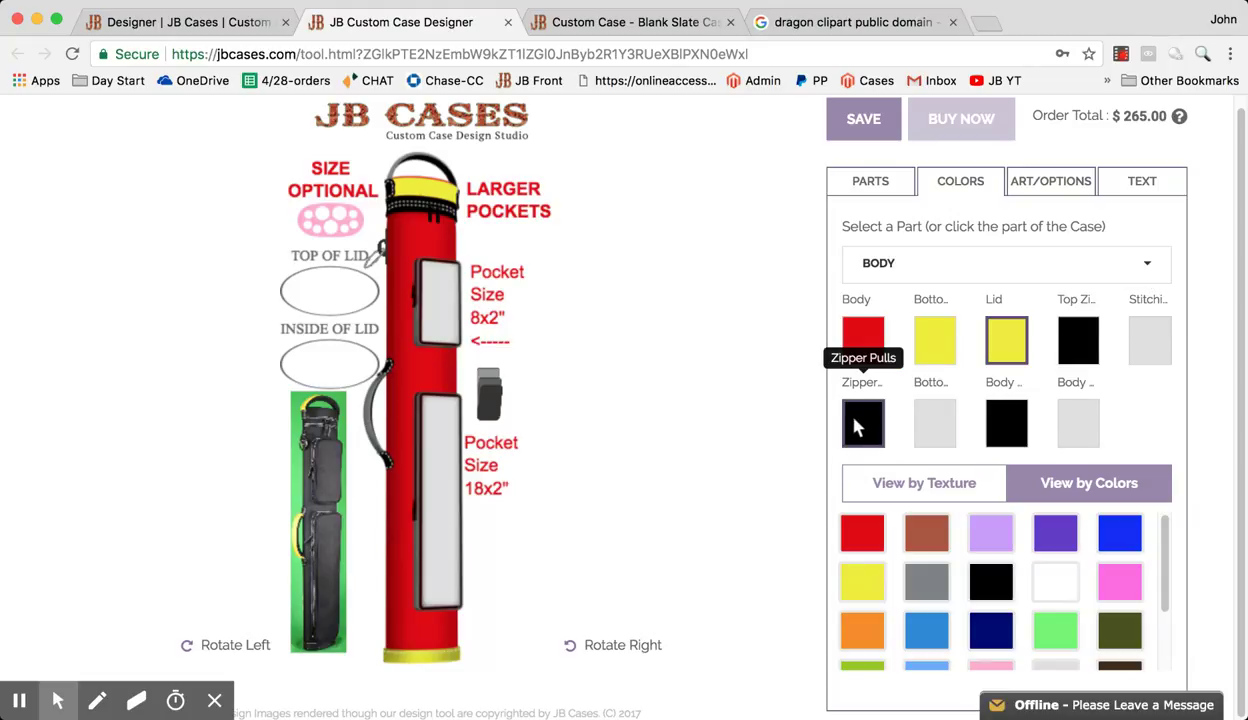
- Set the body trim stitching to light green and return to the front view of the case
{"action": "left_click", "coordinate": [1088, 428]}
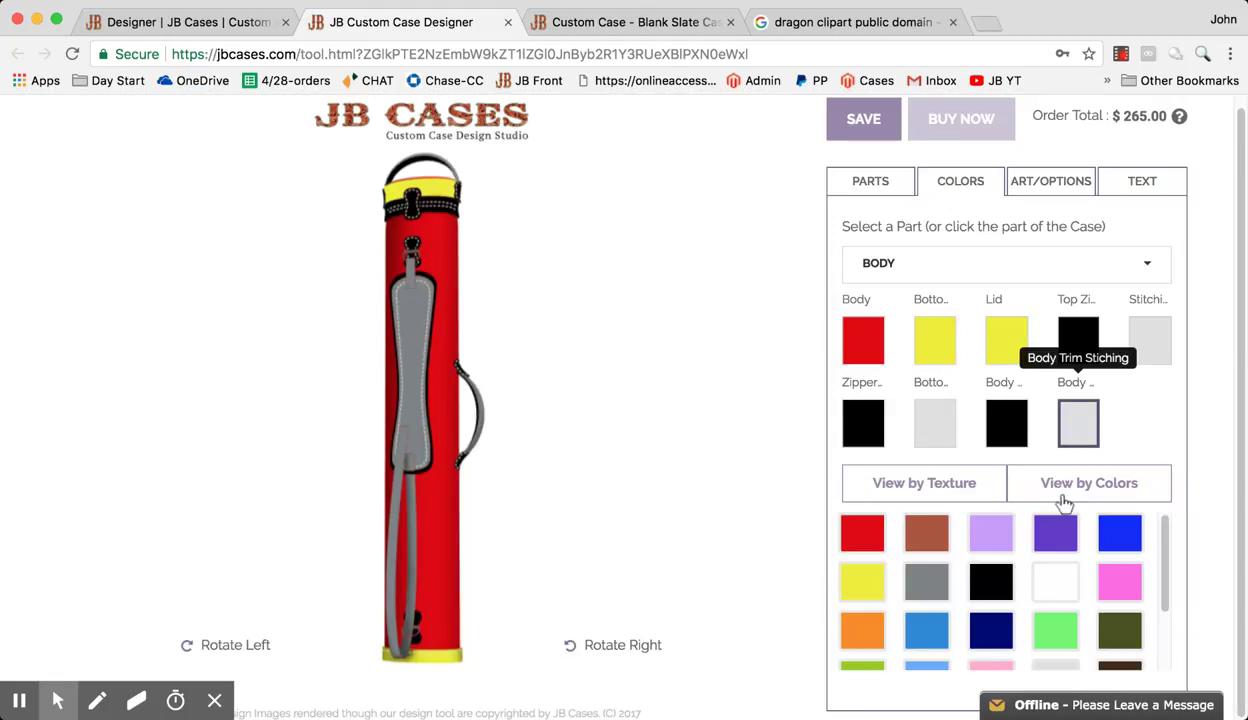
{"action": "left_click", "coordinate": [1064, 503]}
{"action": "left_click", "coordinate": [1066, 638]}
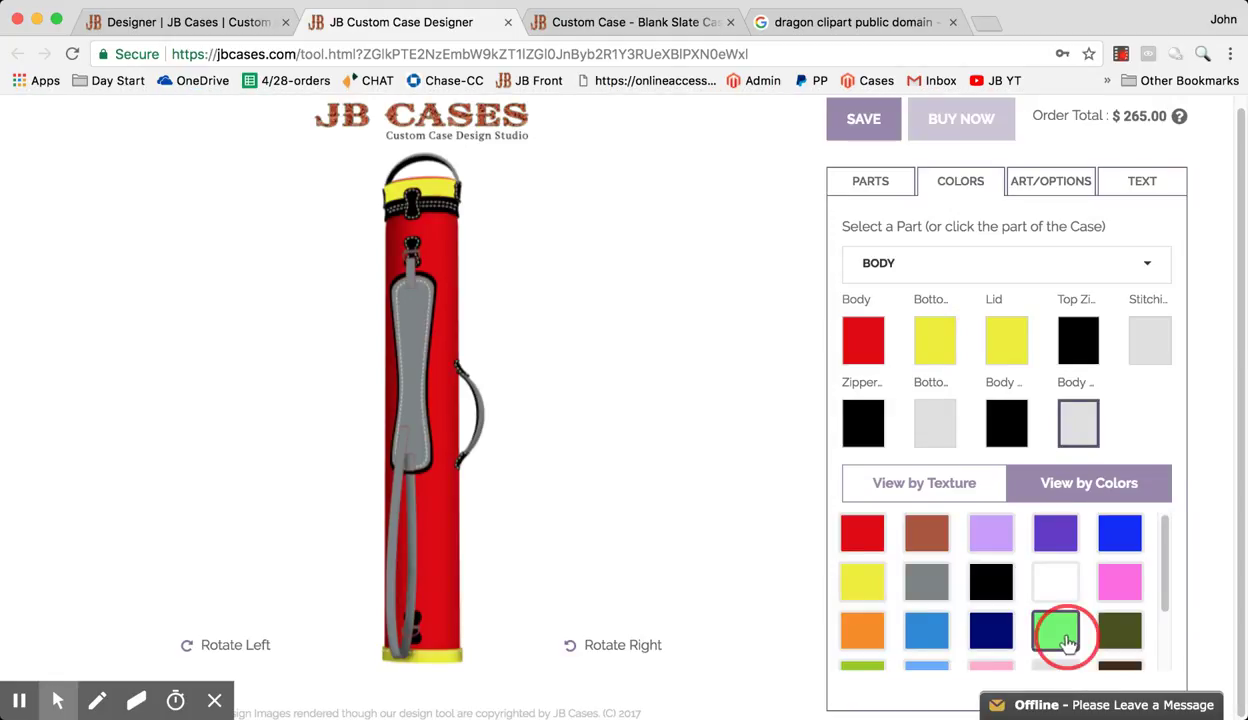
{"action": "left_click", "coordinate": [621, 646]}
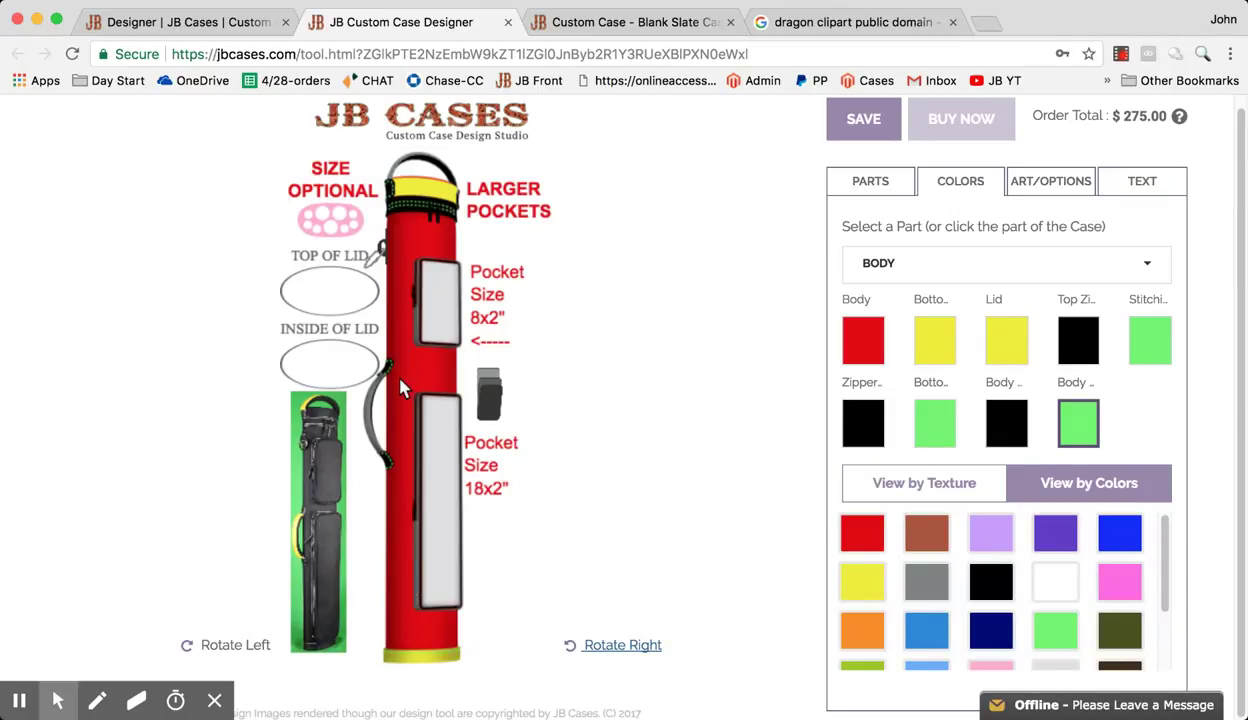
- Color the top handle yellow and change its stitching to light purple after trying blue
{"action": "left_click", "coordinate": [424, 165]}
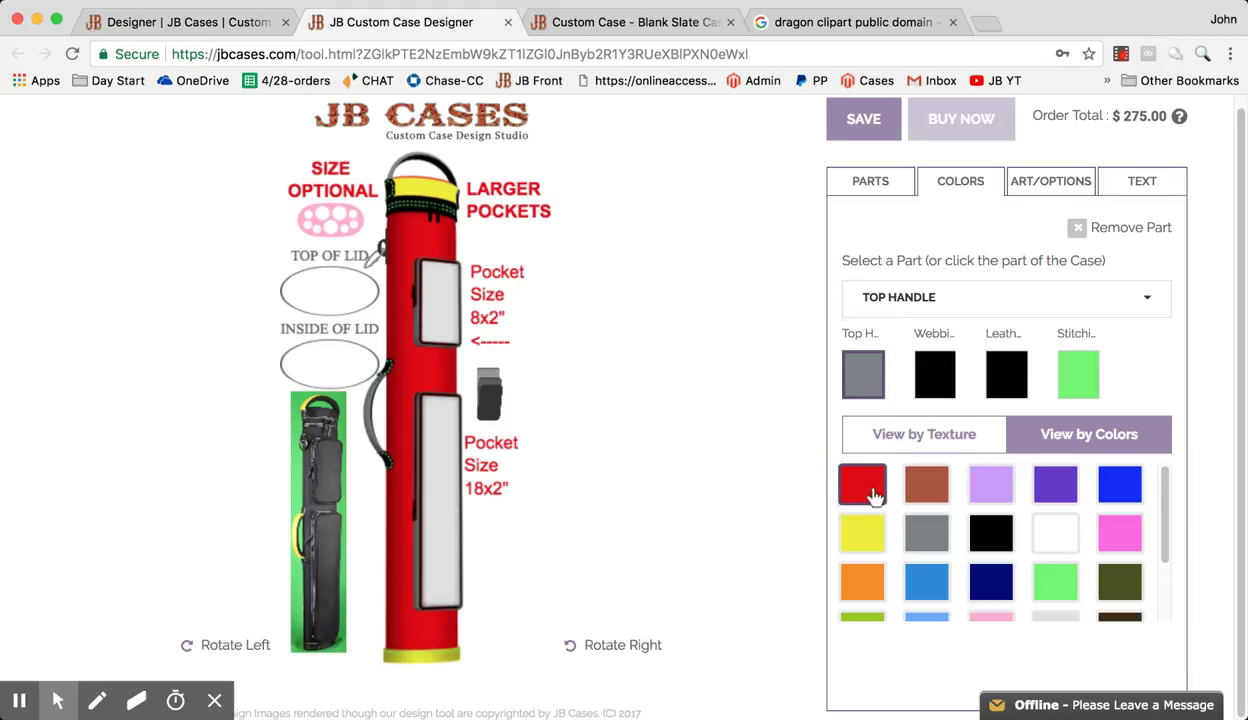
{"action": "left_click", "coordinate": [865, 536]}
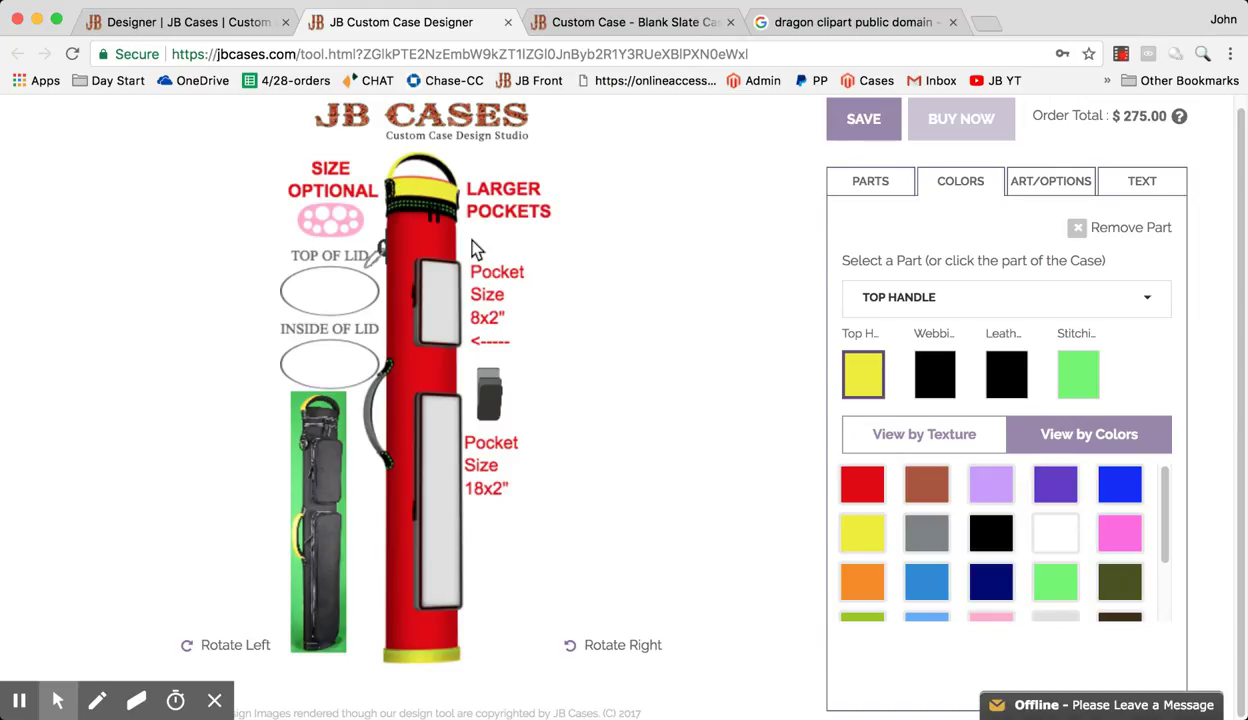
{"action": "left_click", "coordinate": [1080, 387]}
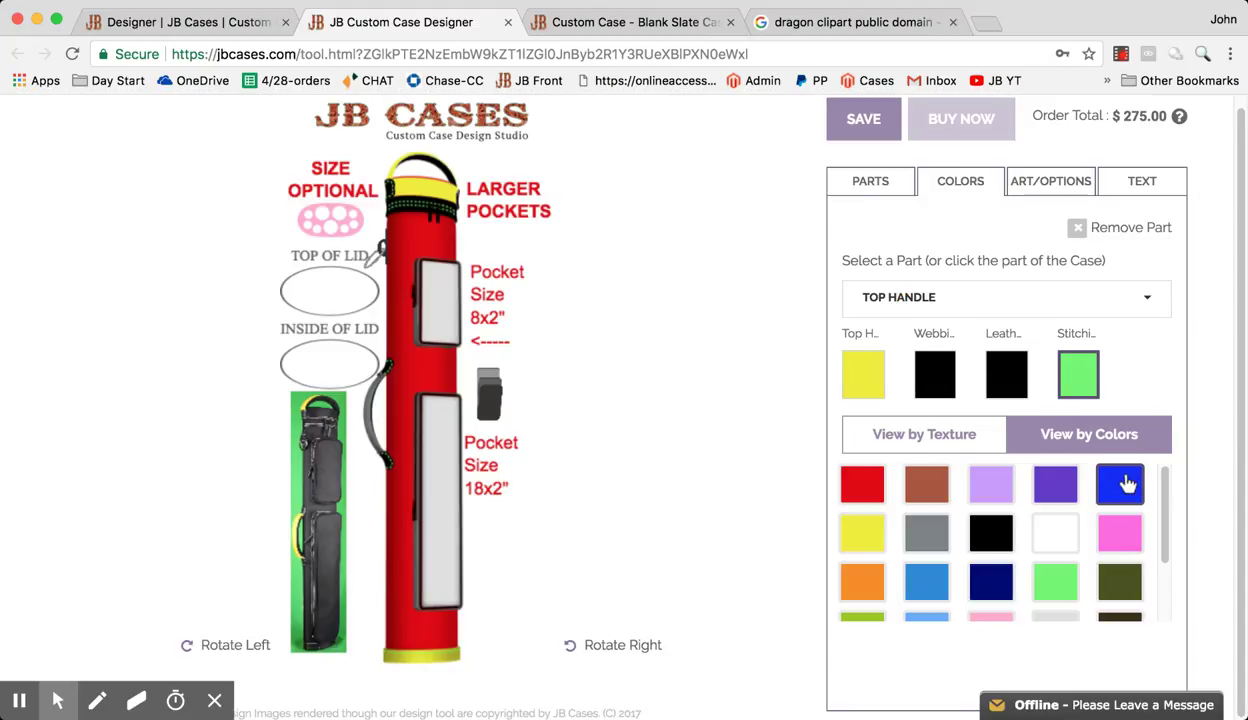
{"action": "left_click", "coordinate": [1127, 484]}
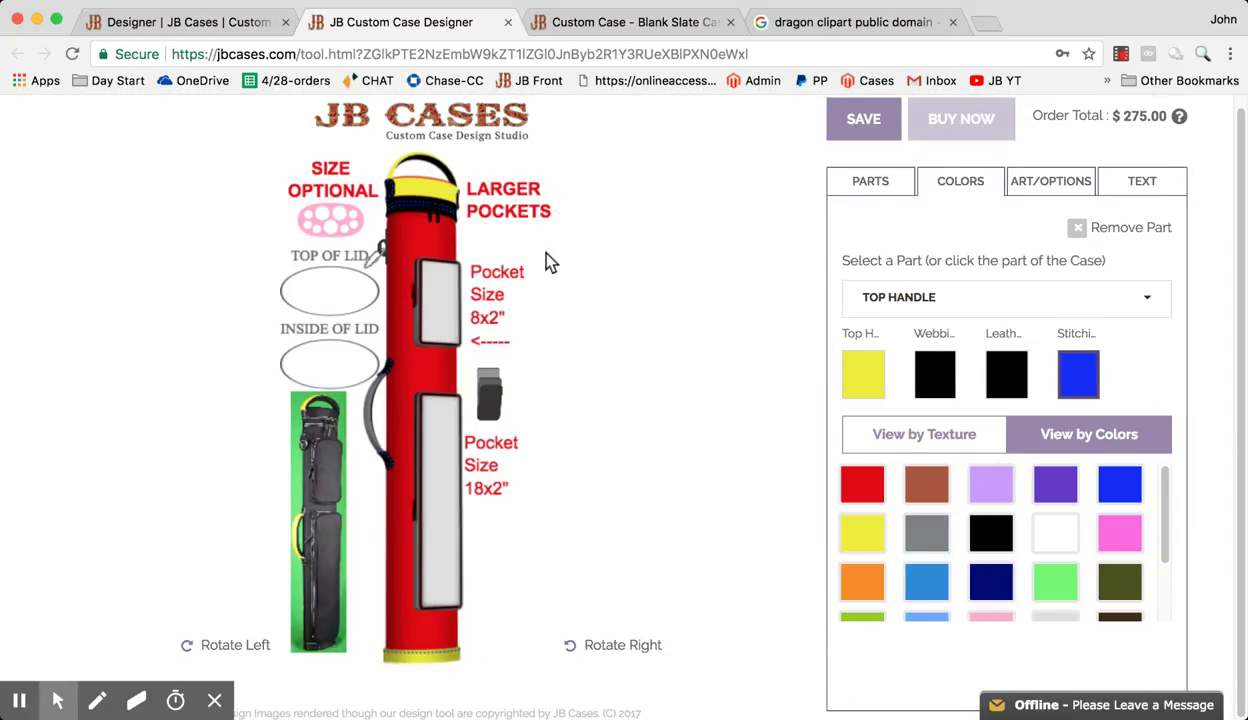
{"action": "left_click", "coordinate": [984, 484]}
{"action": "mouse_move", "coordinate": [984, 484]}
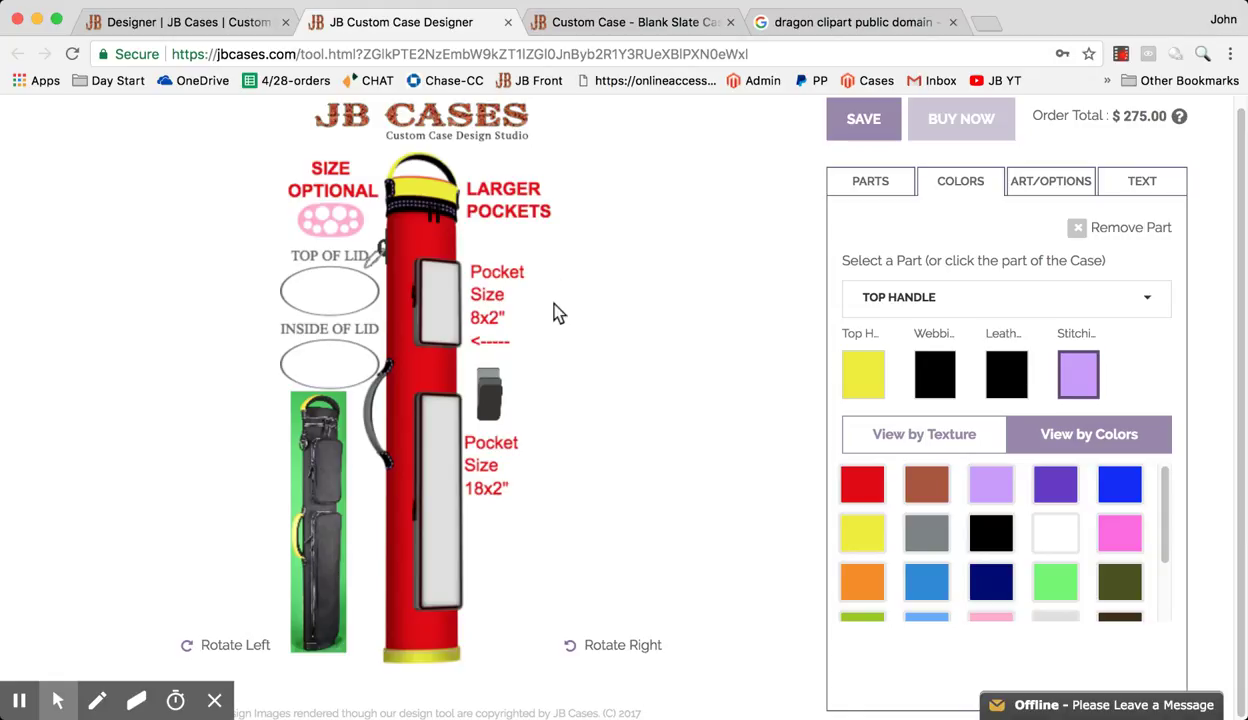
- Review the body part colors, color the shoulder pad blue and its strap Safety Orange, and check the remaining shoulder part's color choices
{"action": "left_click", "coordinate": [920, 307]}
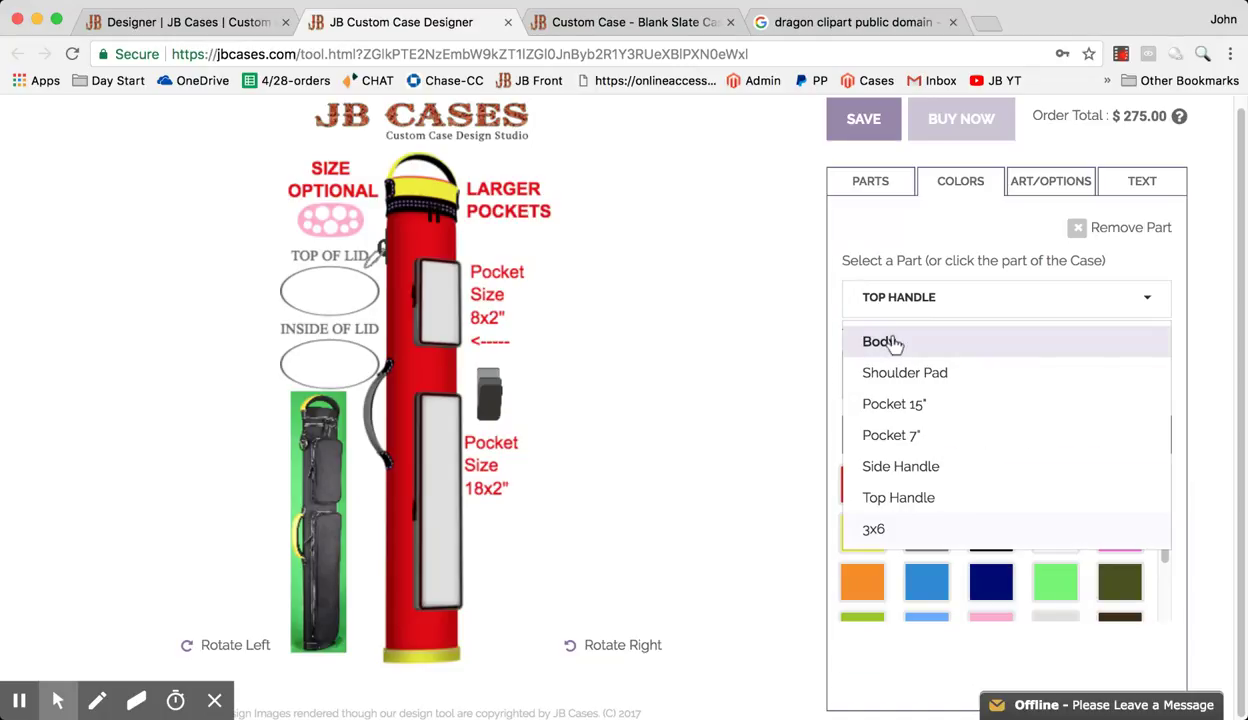
{"action": "left_click", "coordinate": [890, 341]}
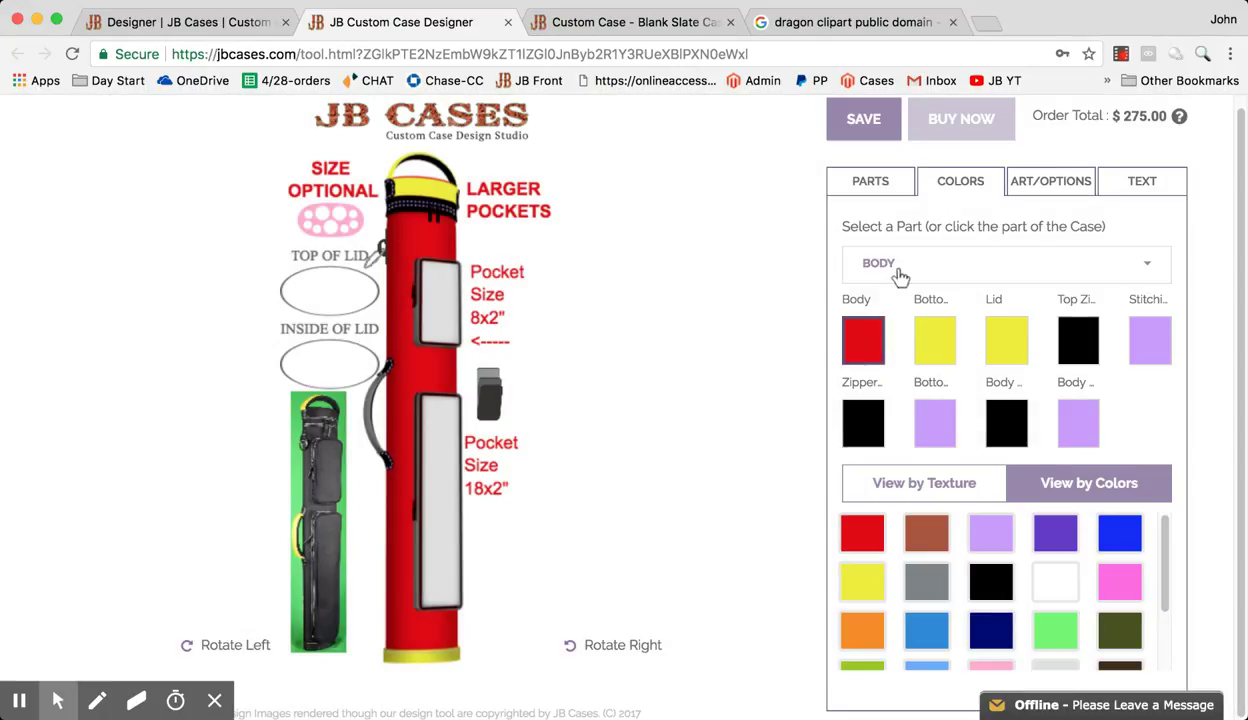
{"action": "left_click", "coordinate": [924, 268]}
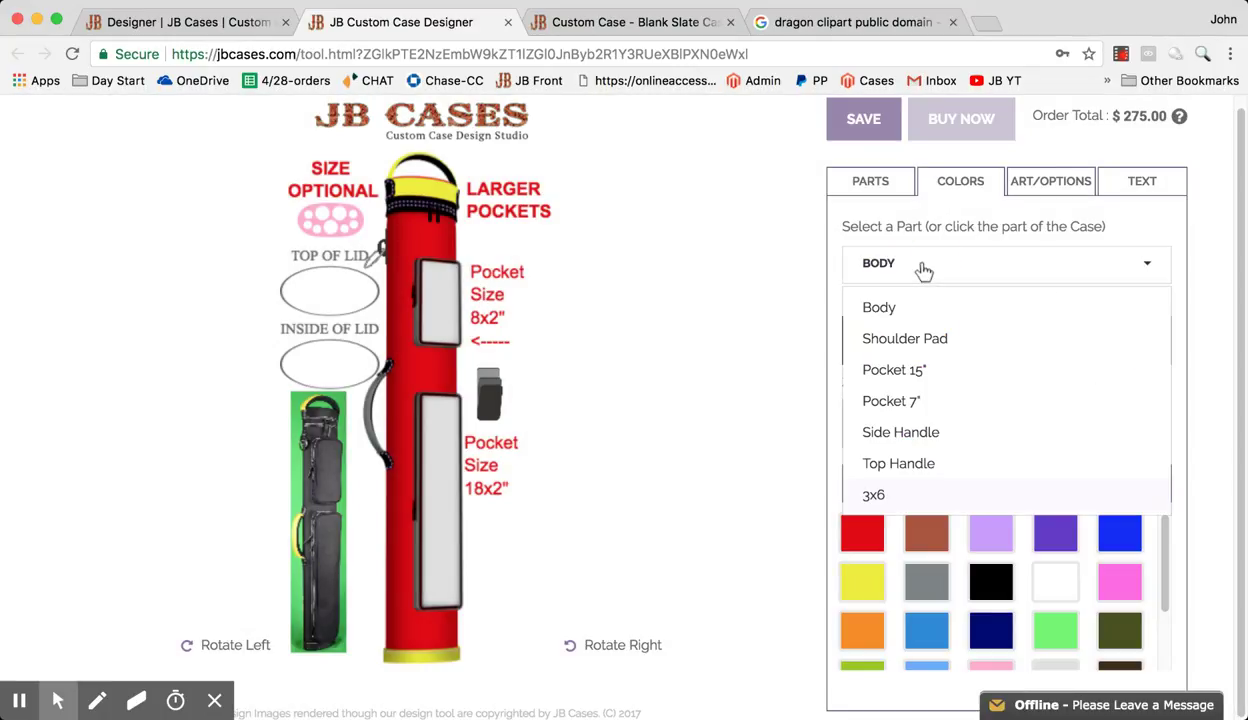
{"action": "left_click", "coordinate": [890, 340]}
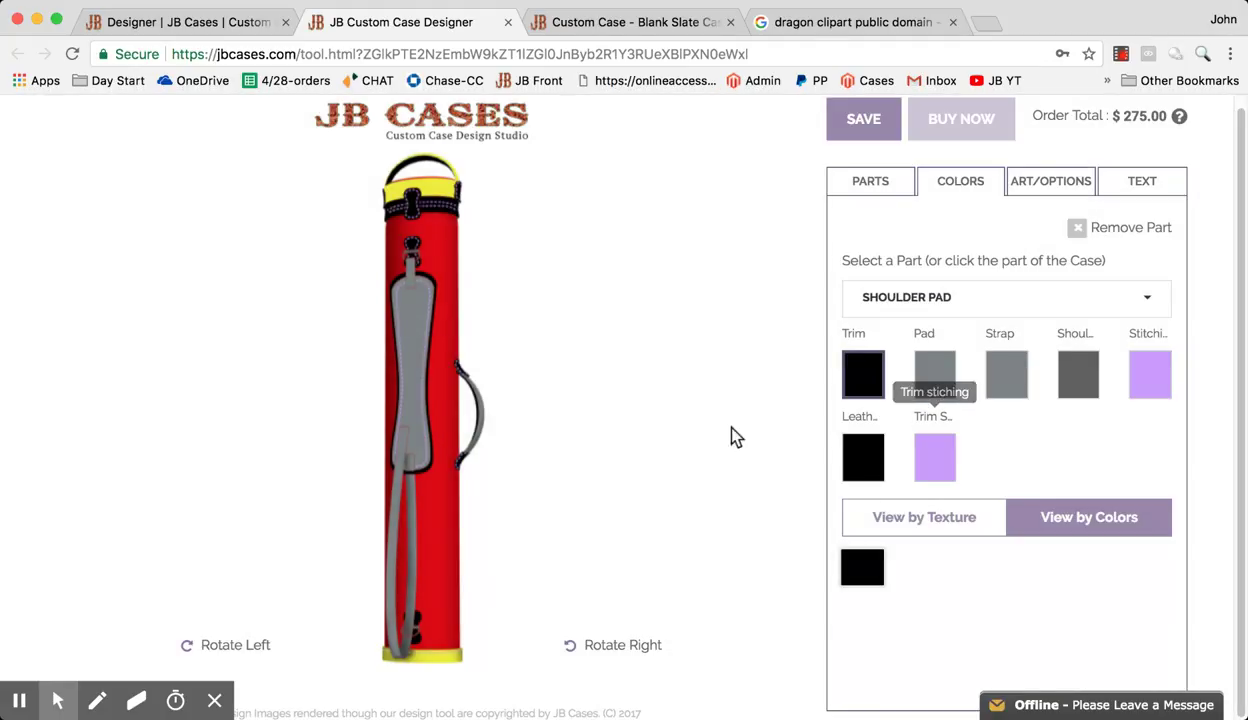
{"action": "left_click", "coordinate": [938, 378]}
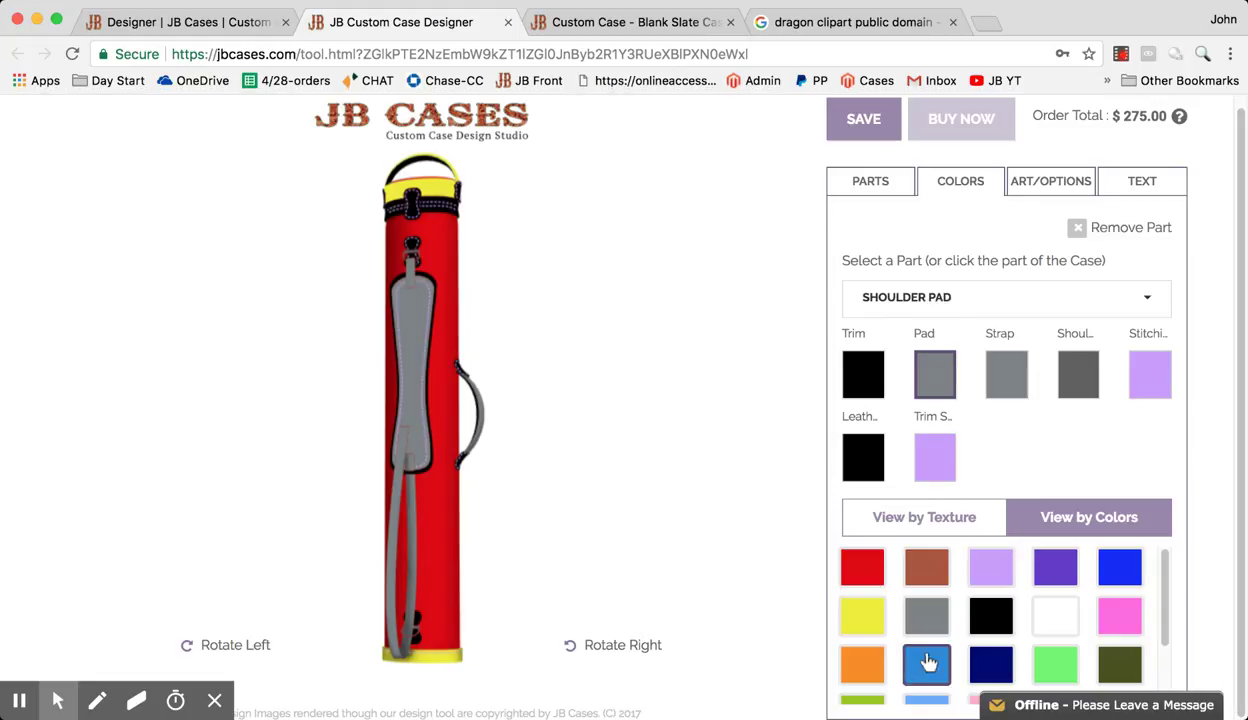
{"action": "left_click", "coordinate": [927, 663]}
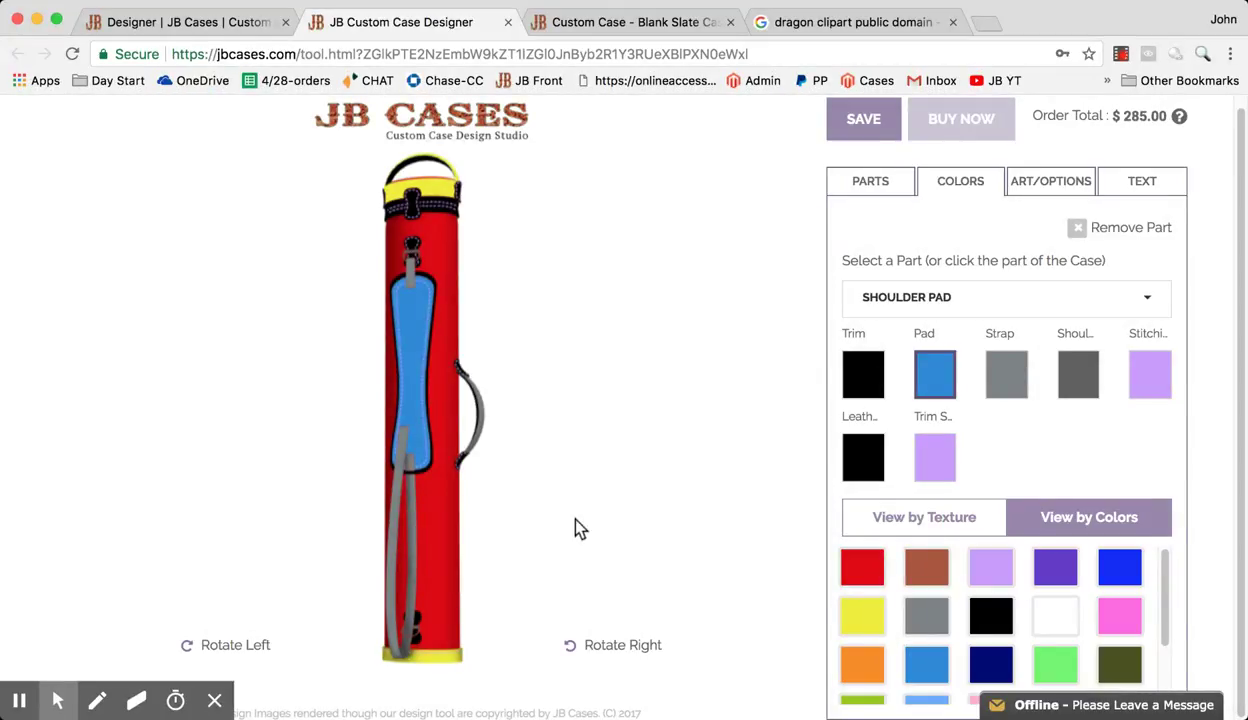
{"action": "left_click", "coordinate": [1003, 370]}
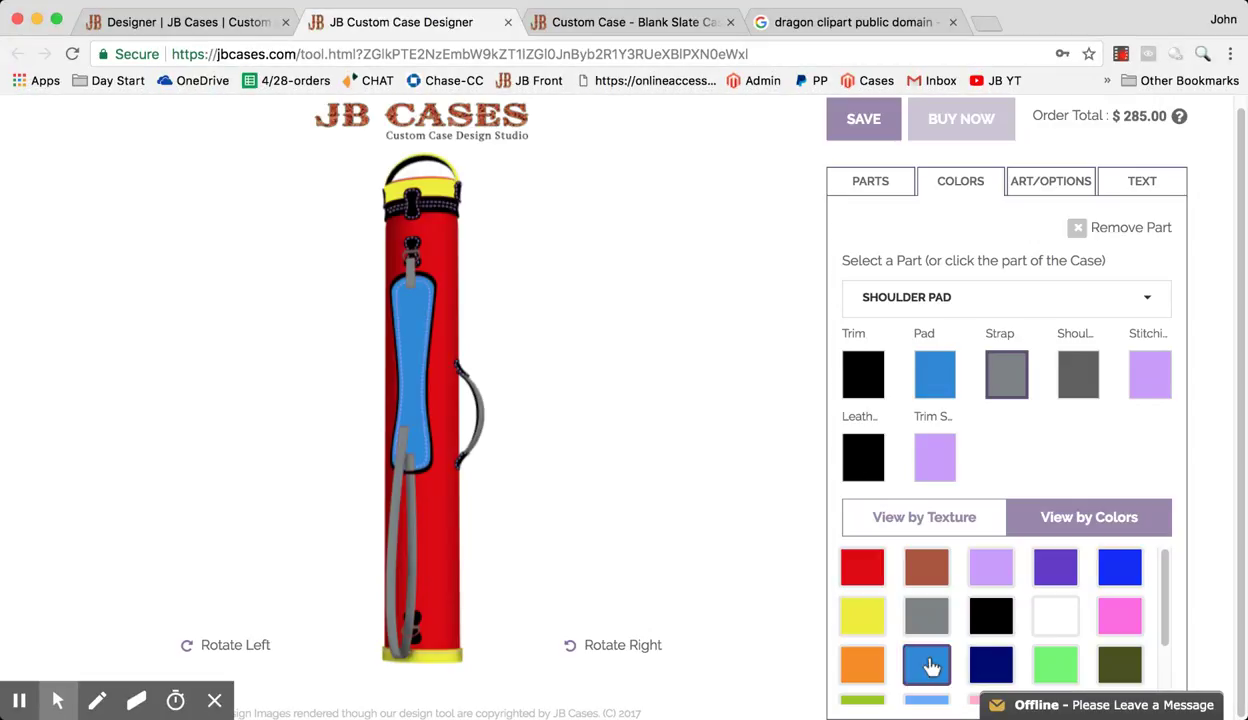
{"action": "left_click", "coordinate": [857, 663]}
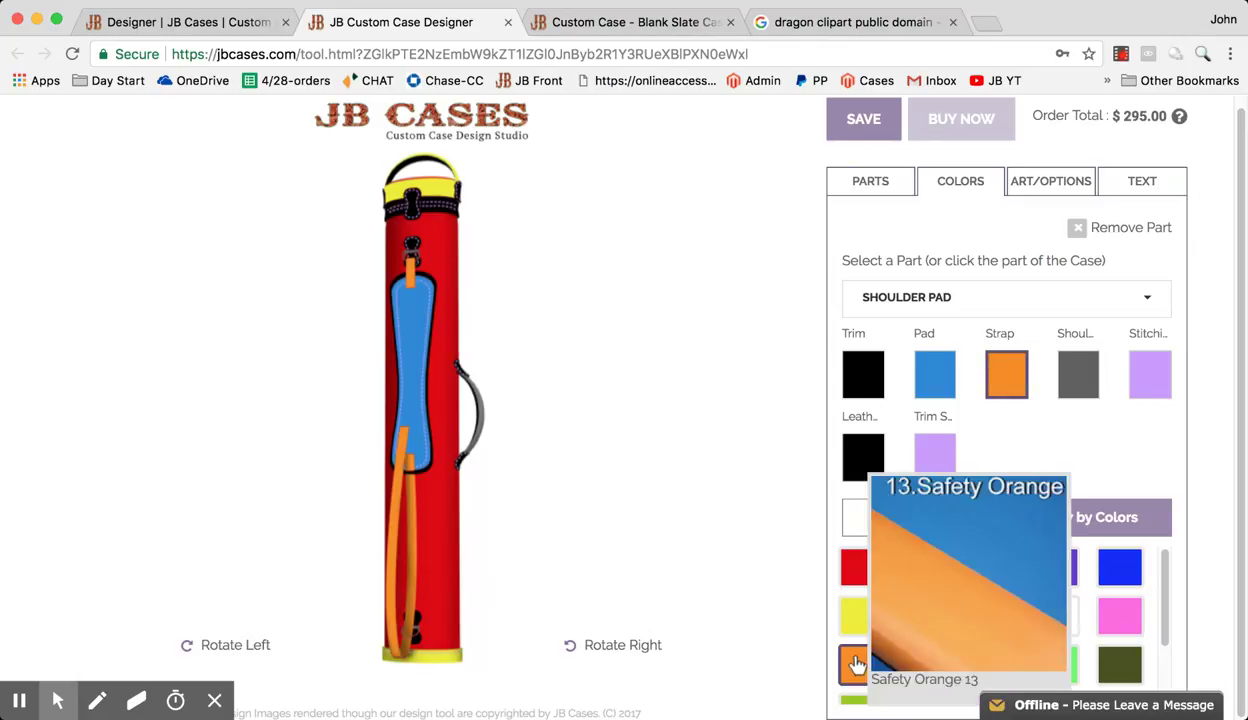
{"action": "left_click", "coordinate": [1075, 380]}
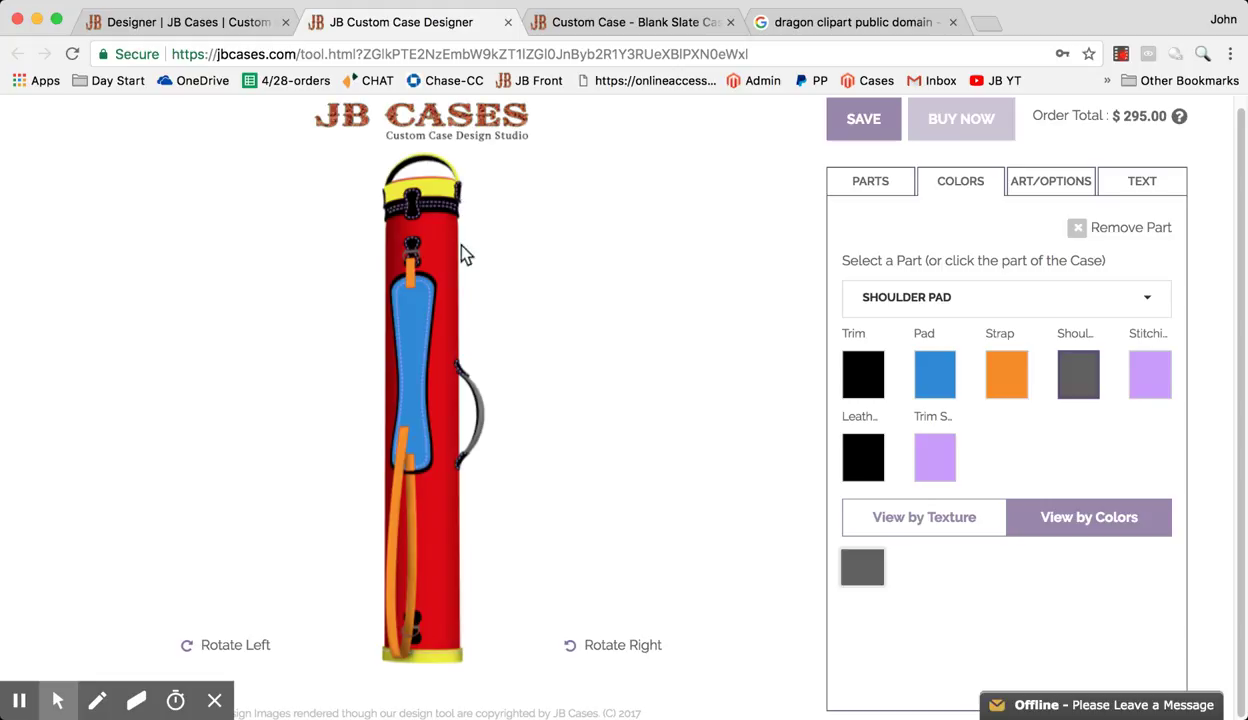
- Color the 15" pocket's face orange and its side light purple, and show the color choices for its zipper
{"action": "left_click", "coordinate": [481, 410]}
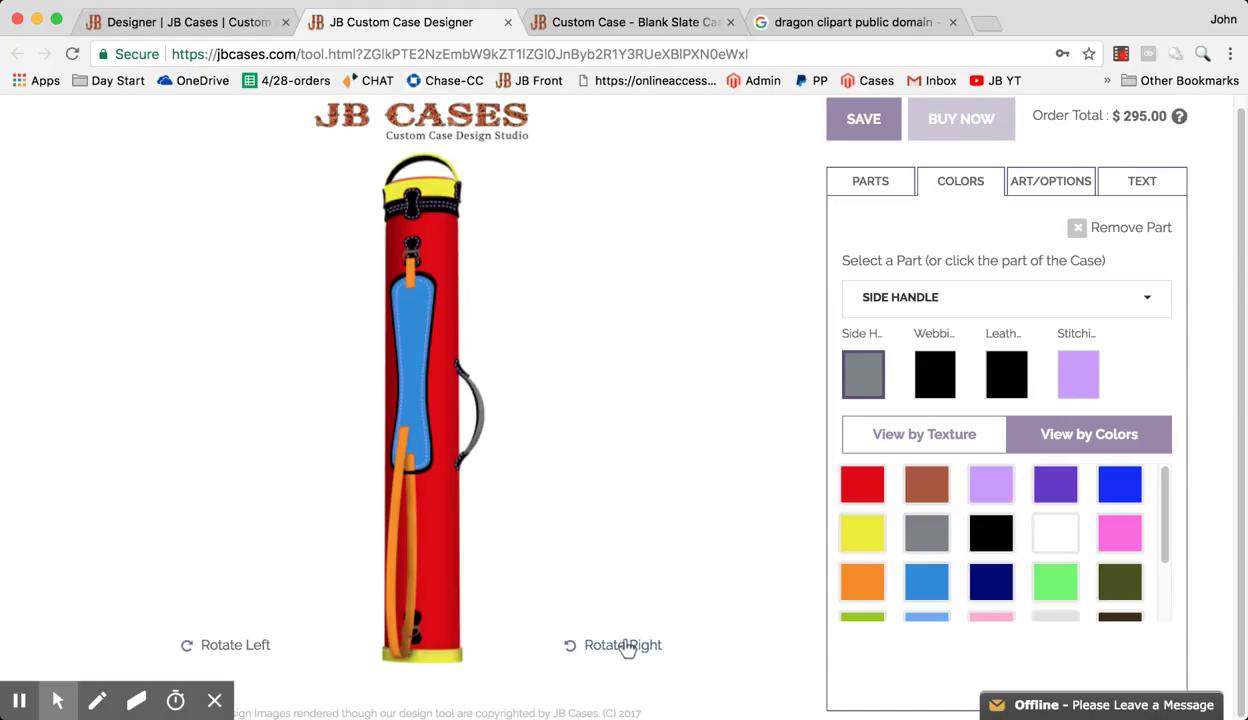
{"action": "left_click", "coordinate": [932, 303]}
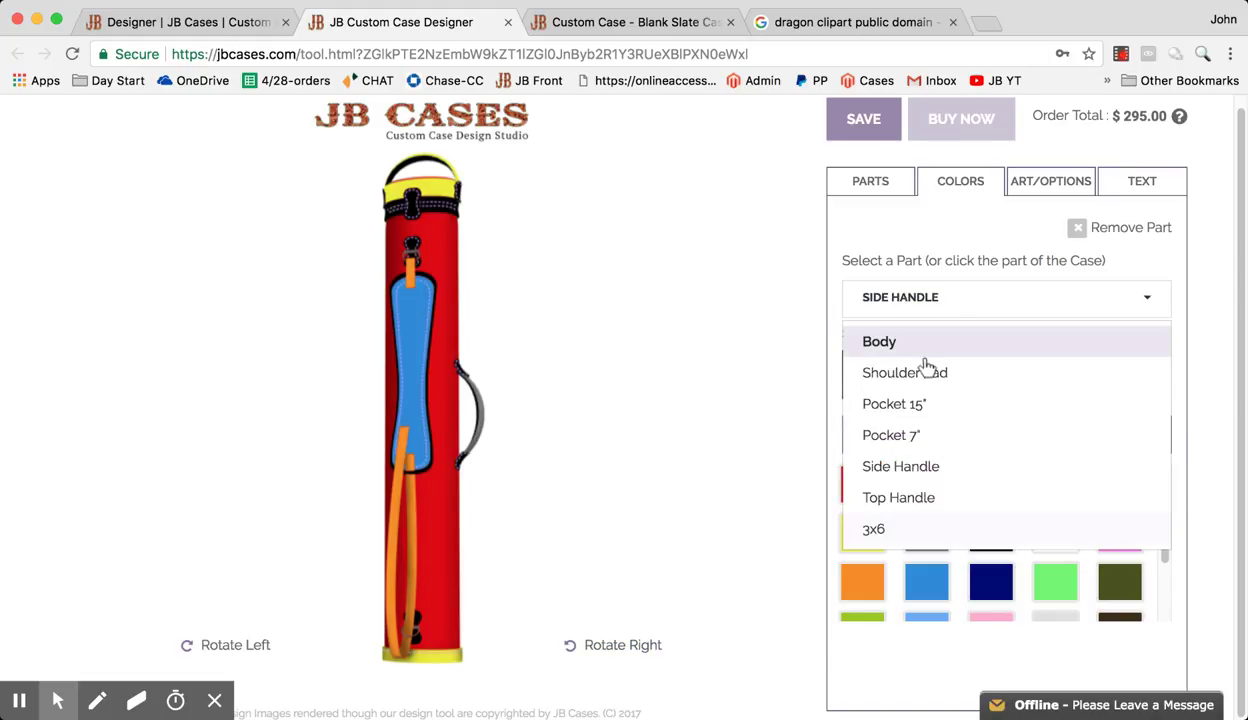
{"action": "left_click", "coordinate": [920, 408]}
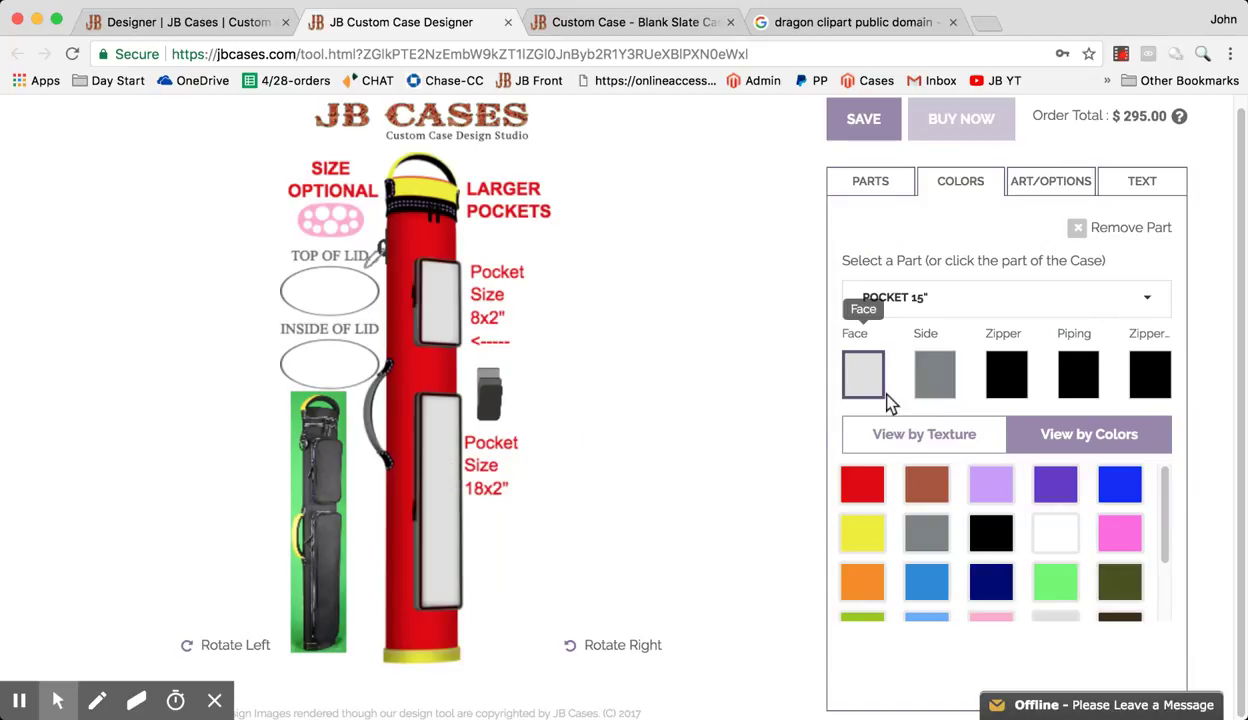
{"action": "left_click", "coordinate": [858, 388]}
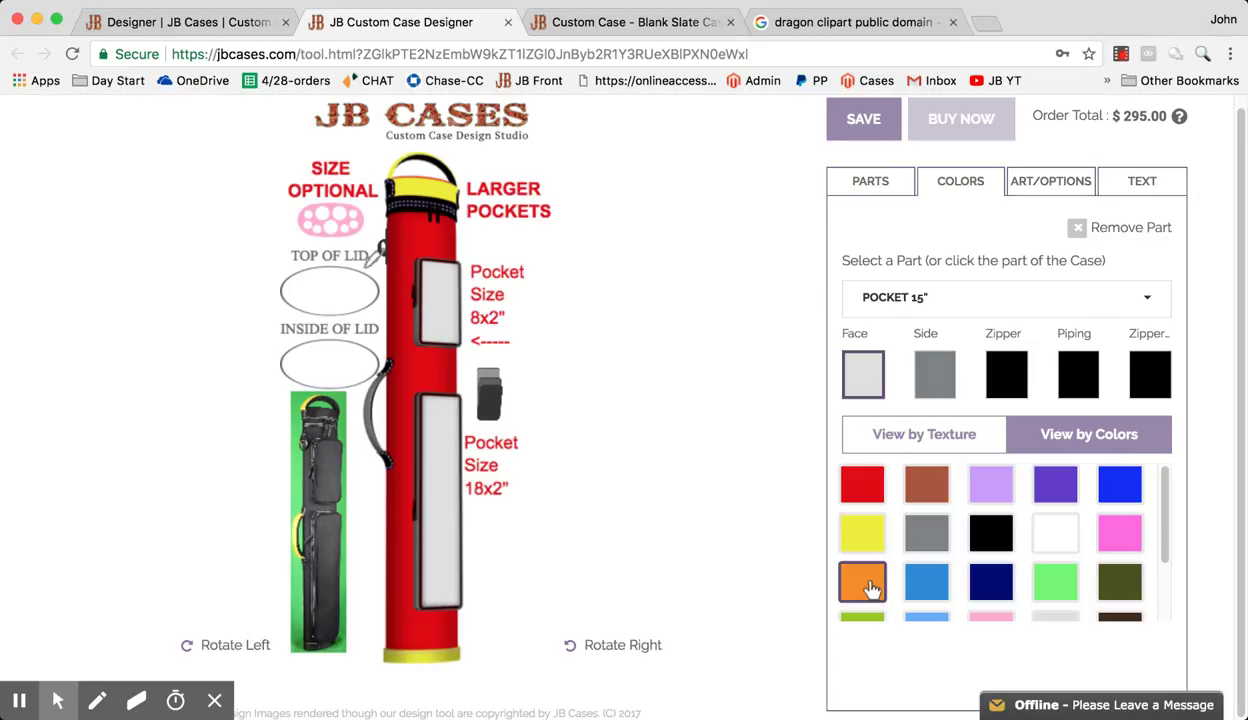
{"action": "left_click", "coordinate": [864, 584]}
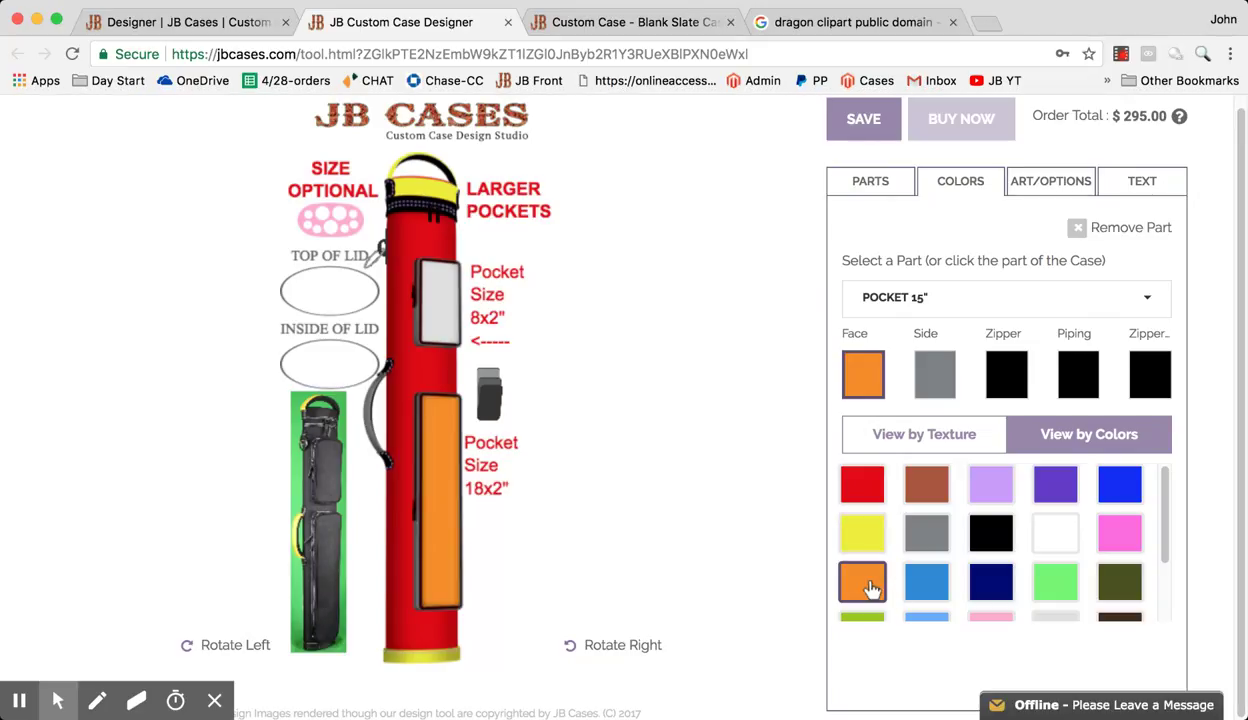
{"action": "left_click", "coordinate": [930, 388]}
{"action": "left_click", "coordinate": [990, 485]}
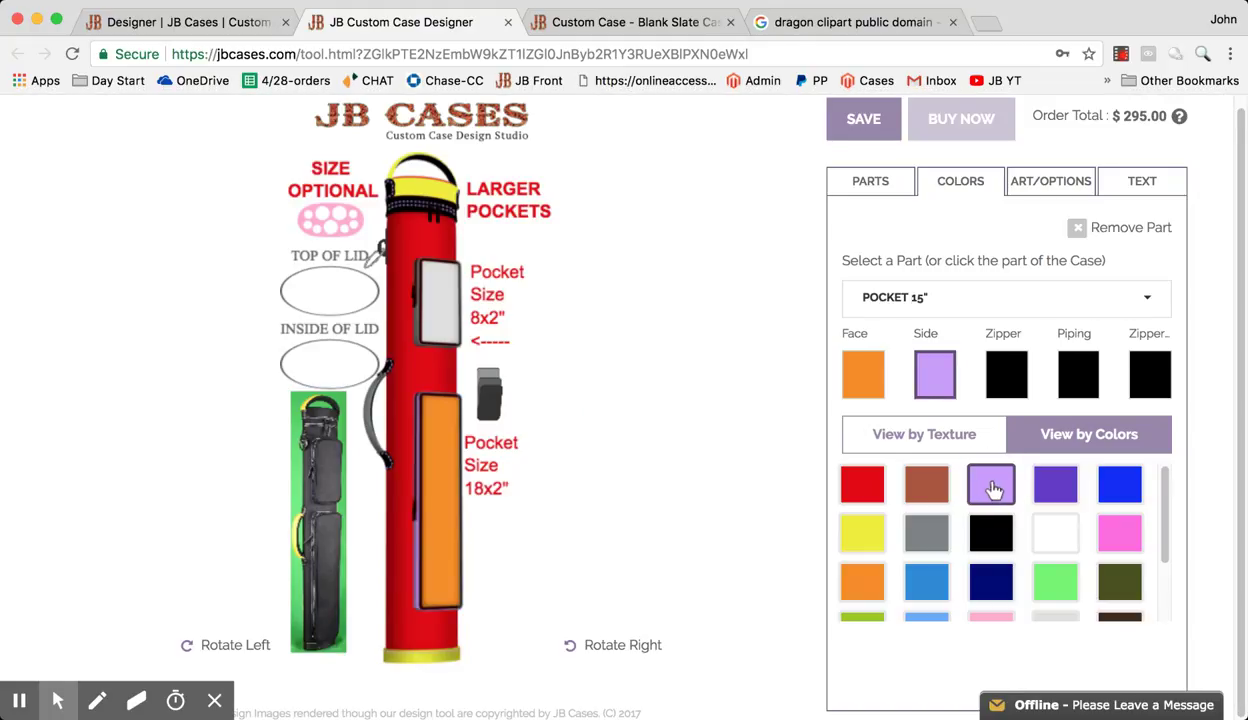
{"action": "left_click", "coordinate": [1012, 382]}
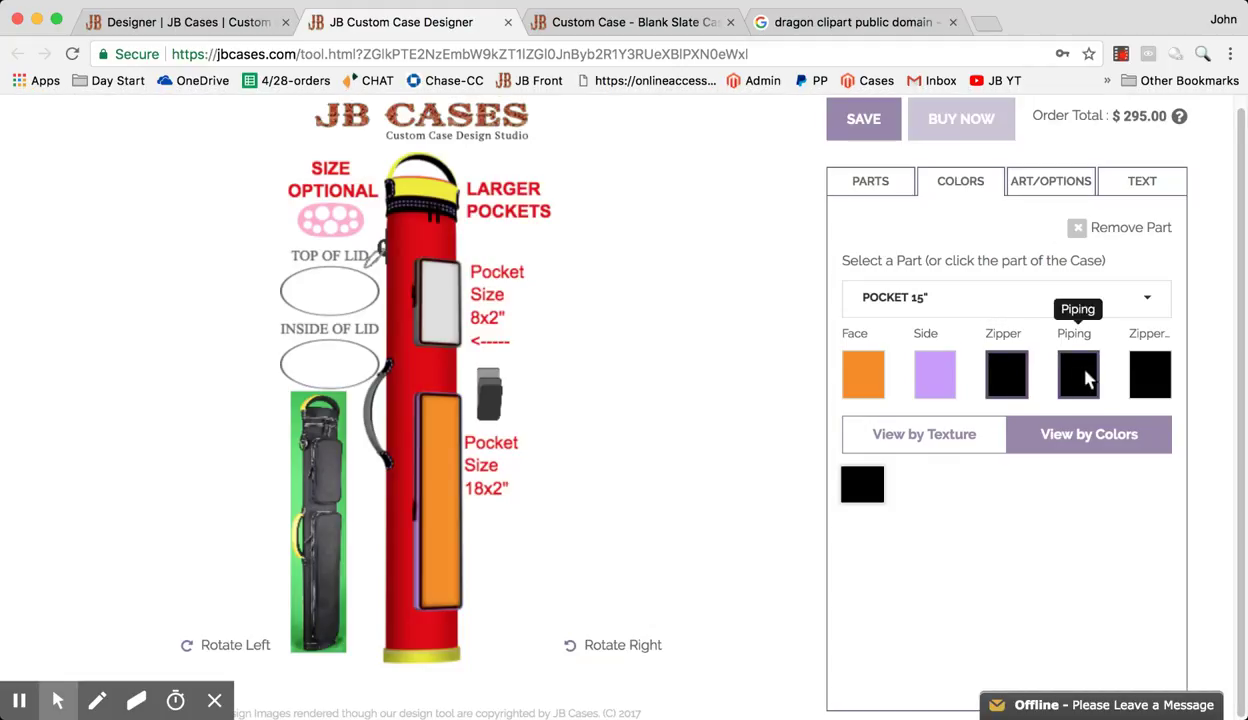
- Color the 15" pocket's piping light green and its last zipper part pink
{"action": "left_click", "coordinate": [1088, 378]}
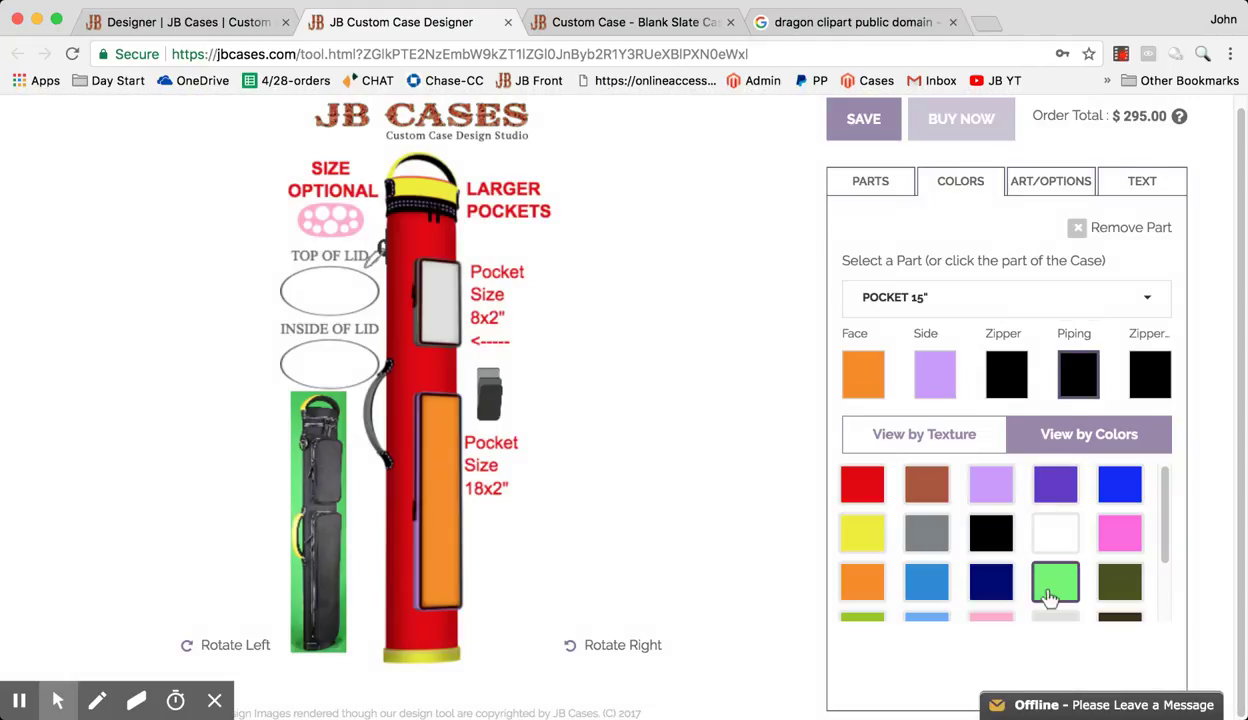
{"action": "left_click", "coordinate": [1049, 597]}
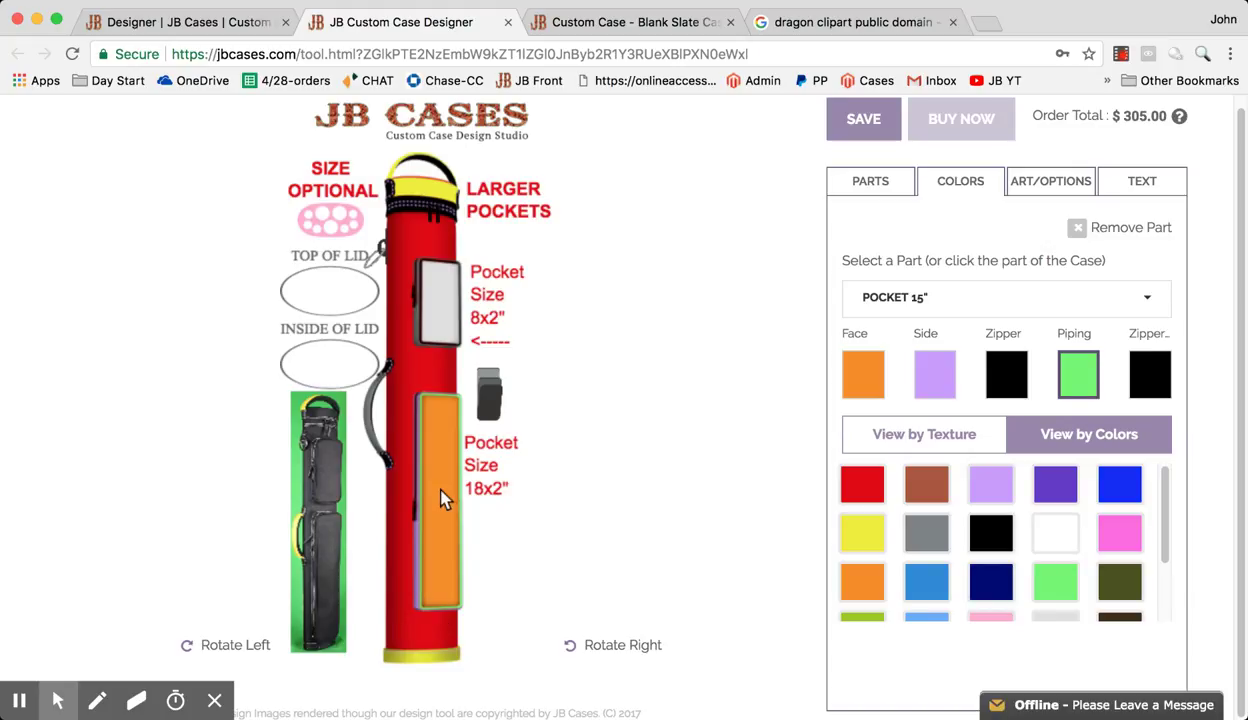
{"action": "left_click", "coordinate": [1146, 378]}
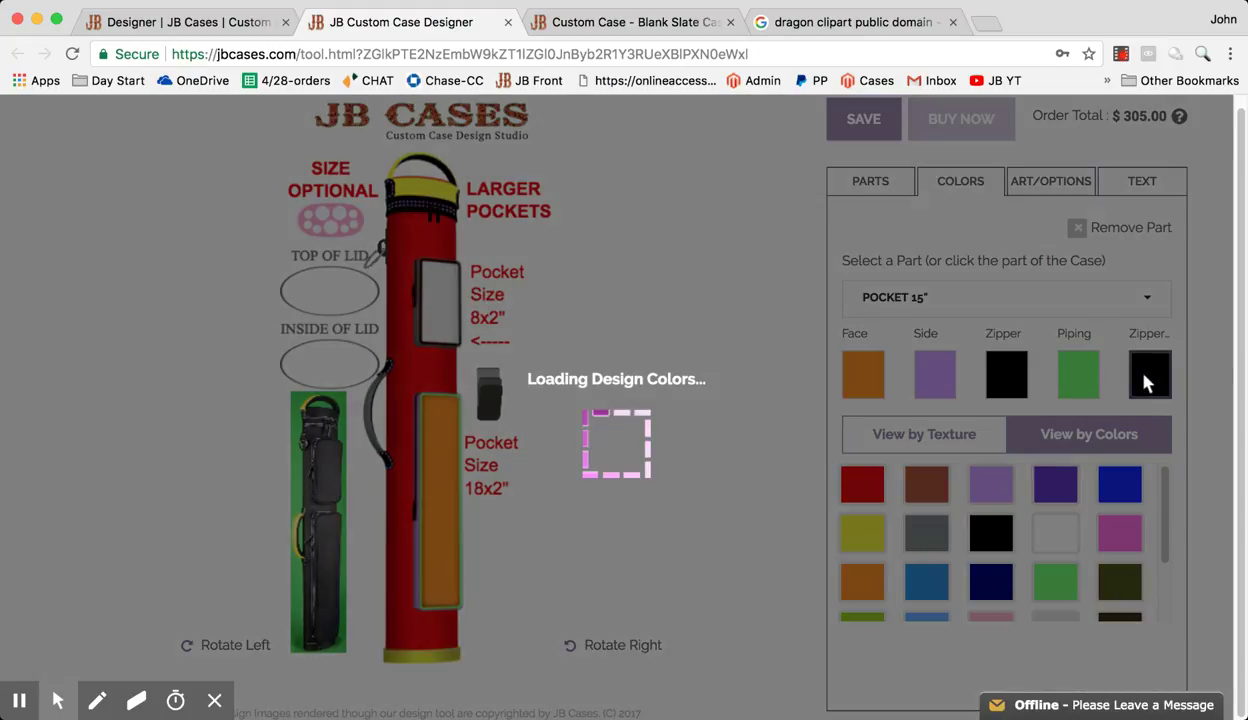
{"action": "left_click", "coordinate": [1119, 533]}
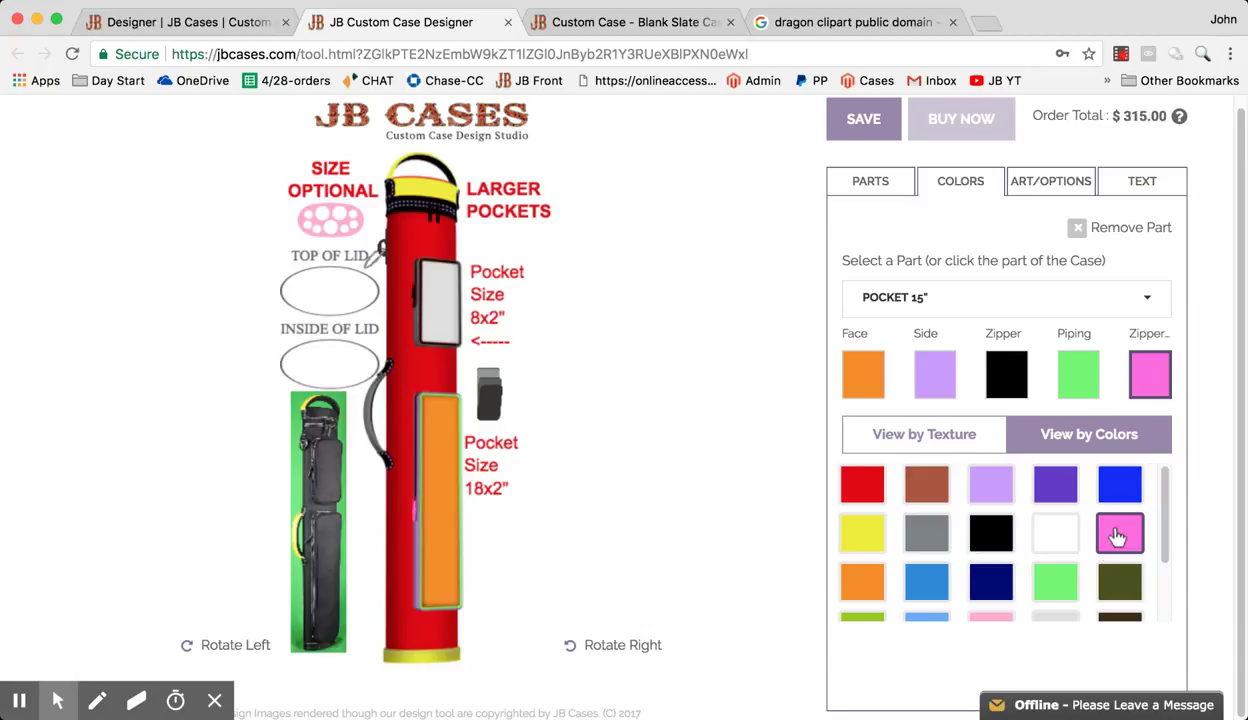
{"action": "mouse_move", "coordinate": [1119, 538]}
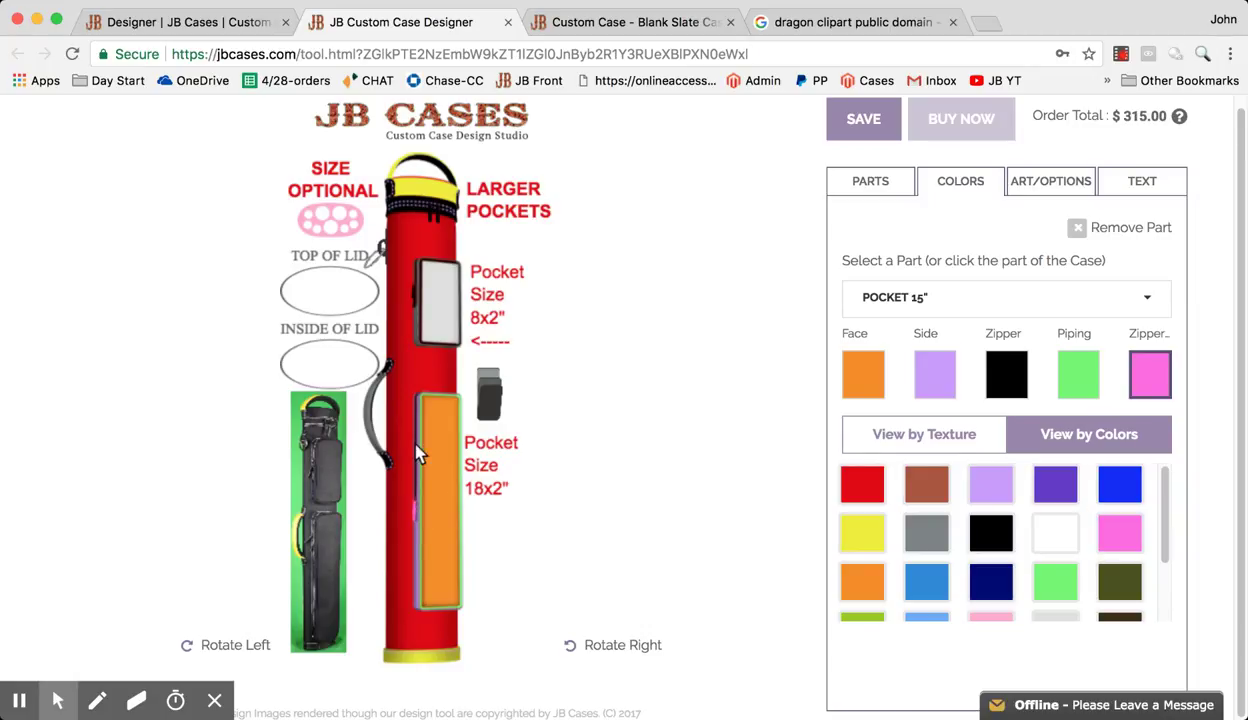
- Remove the green-background case picture accessory placed beside the case
{"action": "left_click", "coordinate": [430, 311]}
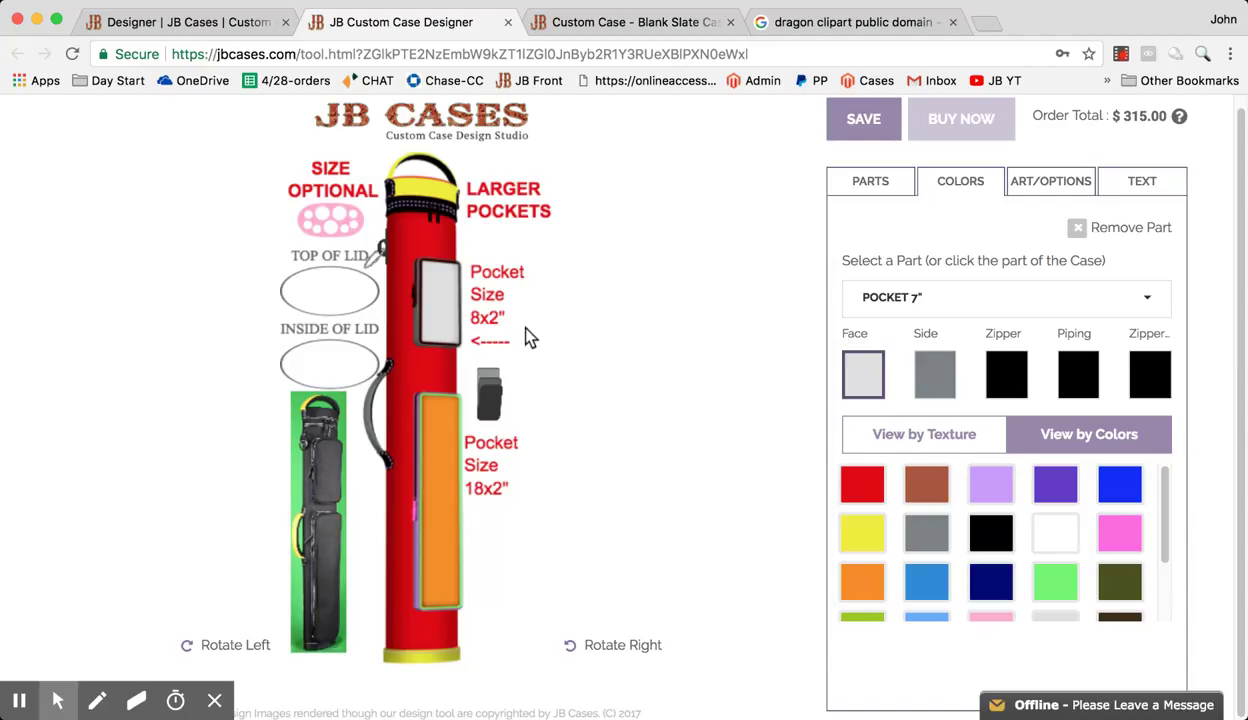
{"action": "left_click", "coordinate": [320, 487]}
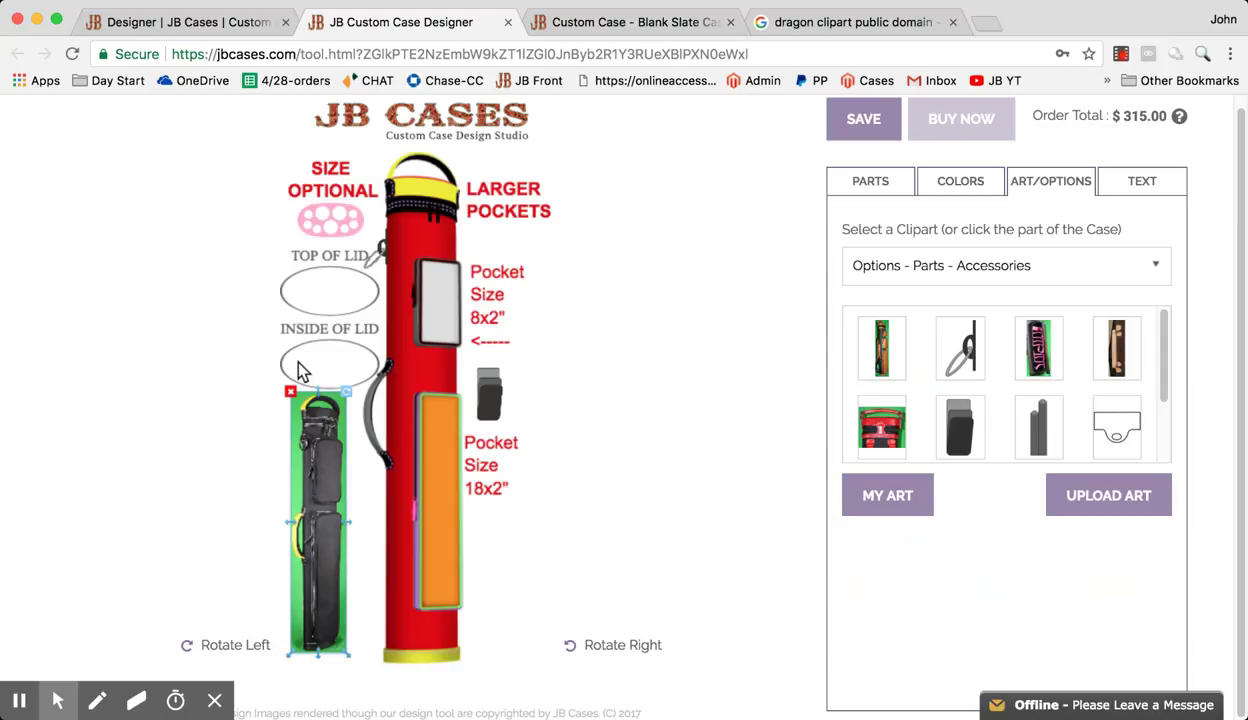
{"action": "left_click", "coordinate": [293, 395]}
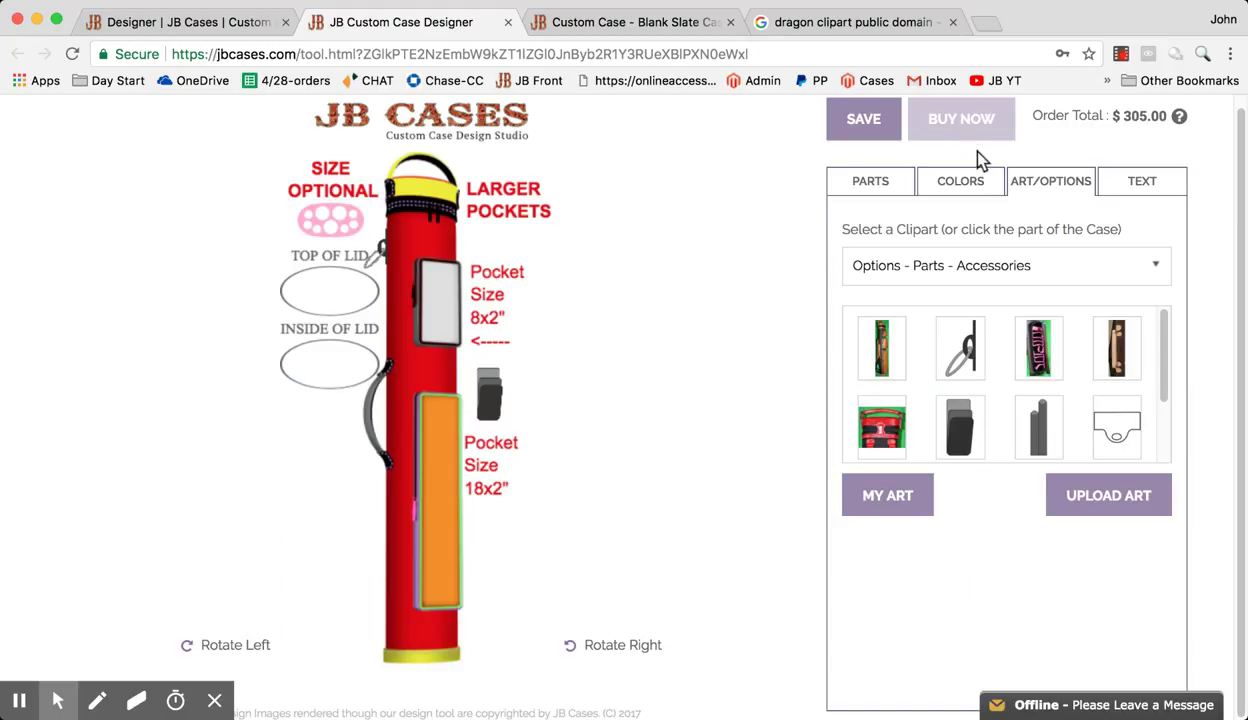
- Add a 3" pocket to the case and move the 7" and 15" pockets down to make room for it
{"action": "left_click", "coordinate": [891, 189]}
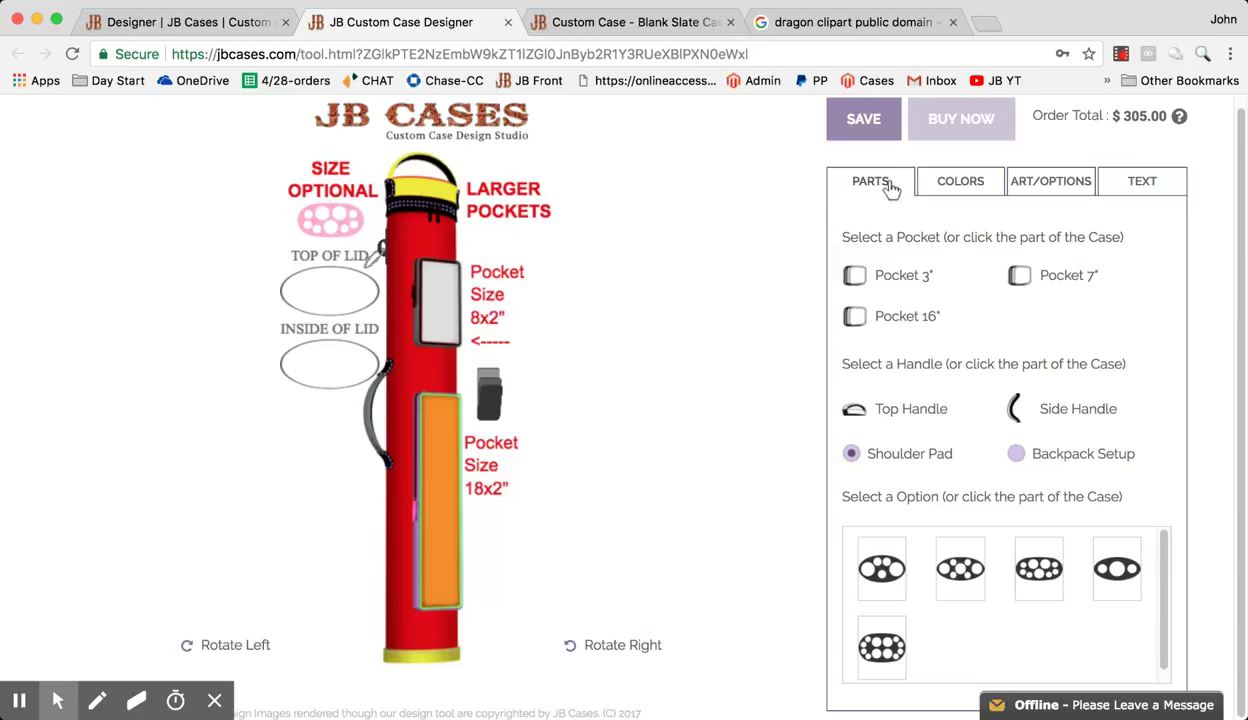
{"action": "left_click", "coordinate": [888, 283]}
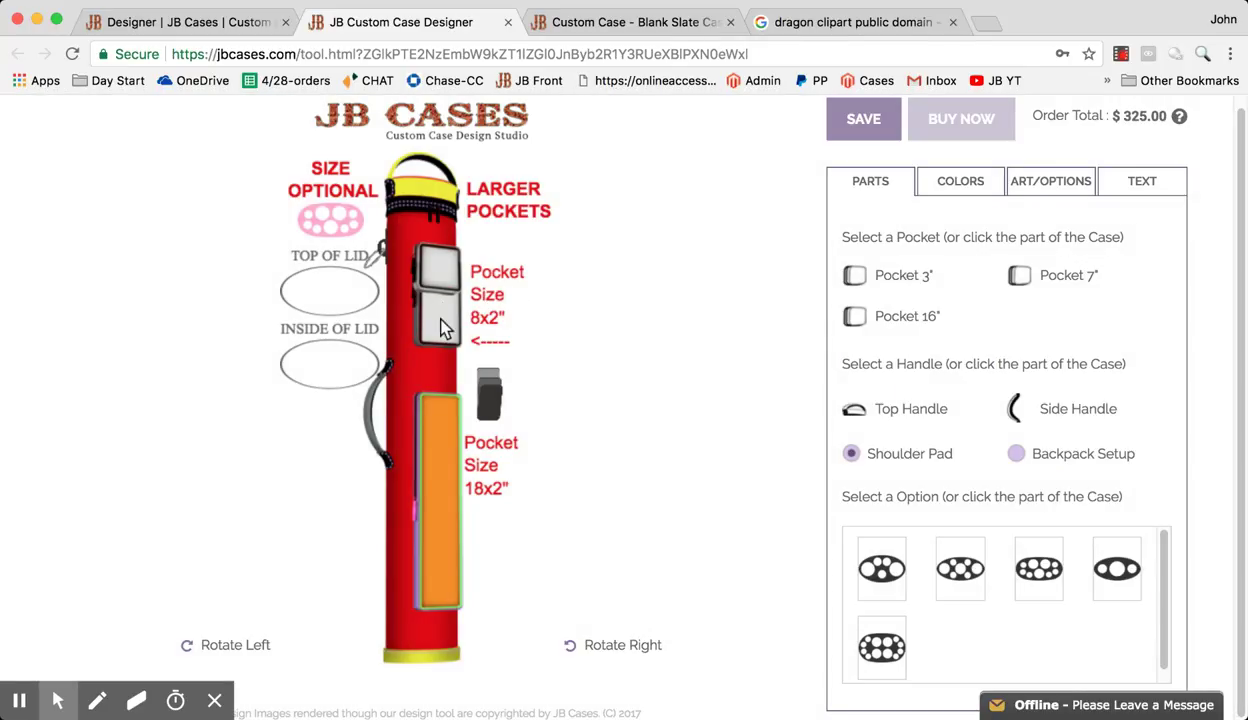
{"action": "left_click", "coordinate": [441, 320]}
{"action": "left_click_drag", "start_coordinate": [445, 327], "coordinate": [445, 370]}
{"action": "mouse_move", "coordinate": [432, 435]}
{"action": "left_mouse_down"}
{"action": "mouse_move", "coordinate": [432, 466]}
{"action": "mouse_move", "coordinate": [420, 441]}
{"action": "left_mouse_up"}
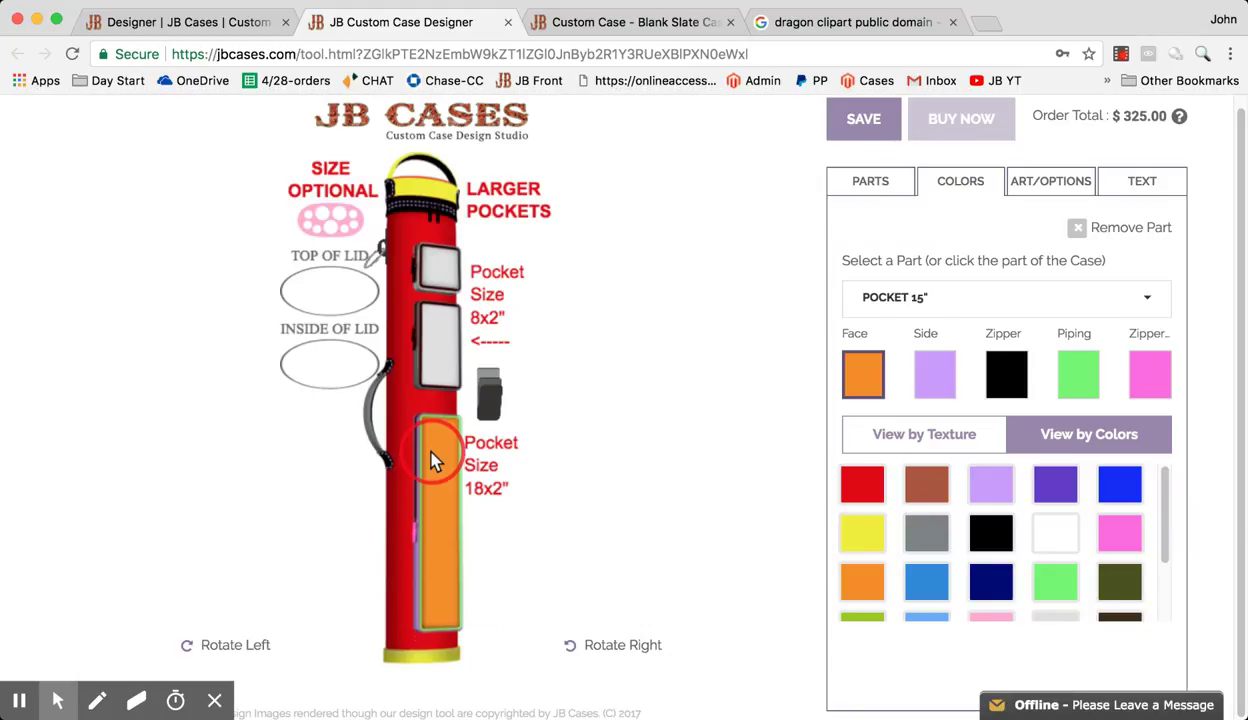
{"action": "left_click", "coordinate": [440, 355]}
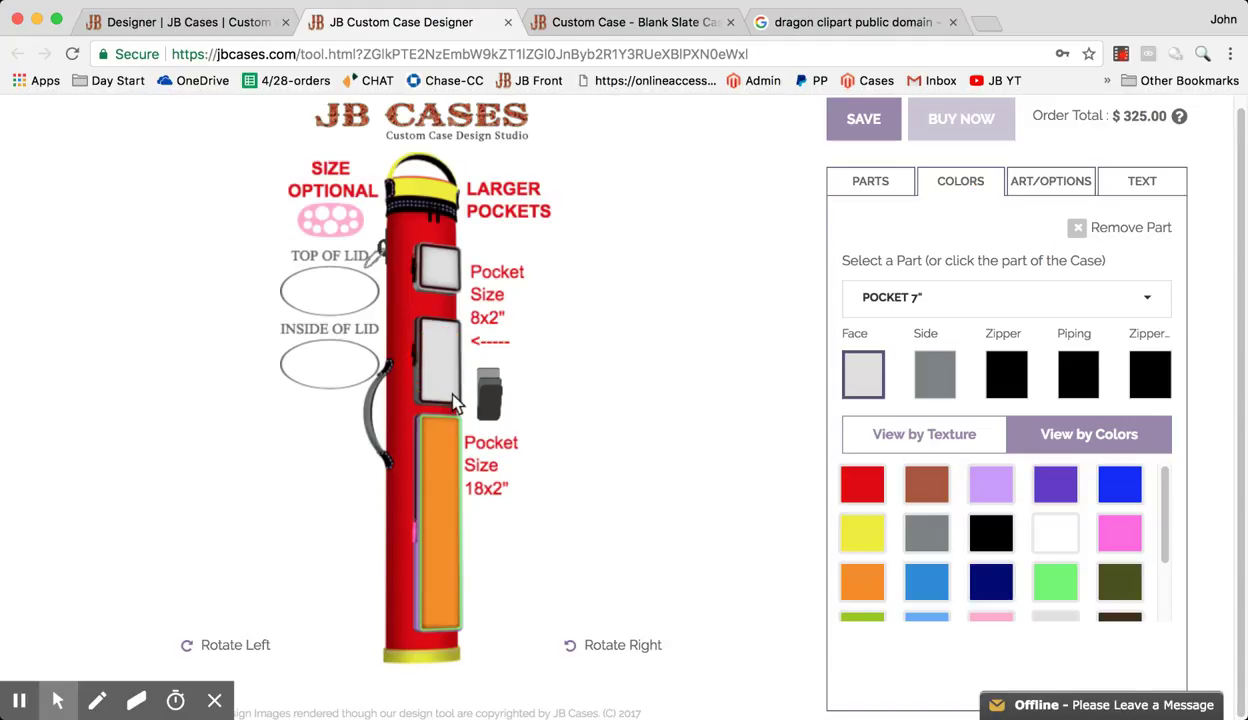
- Delete the "Pocket Size 18x2"" and "Pocket Size 8x2"" labels and adjust the spacing of the 3" and 7" pockets along the case
{"action": "left_click", "coordinate": [480, 465]}
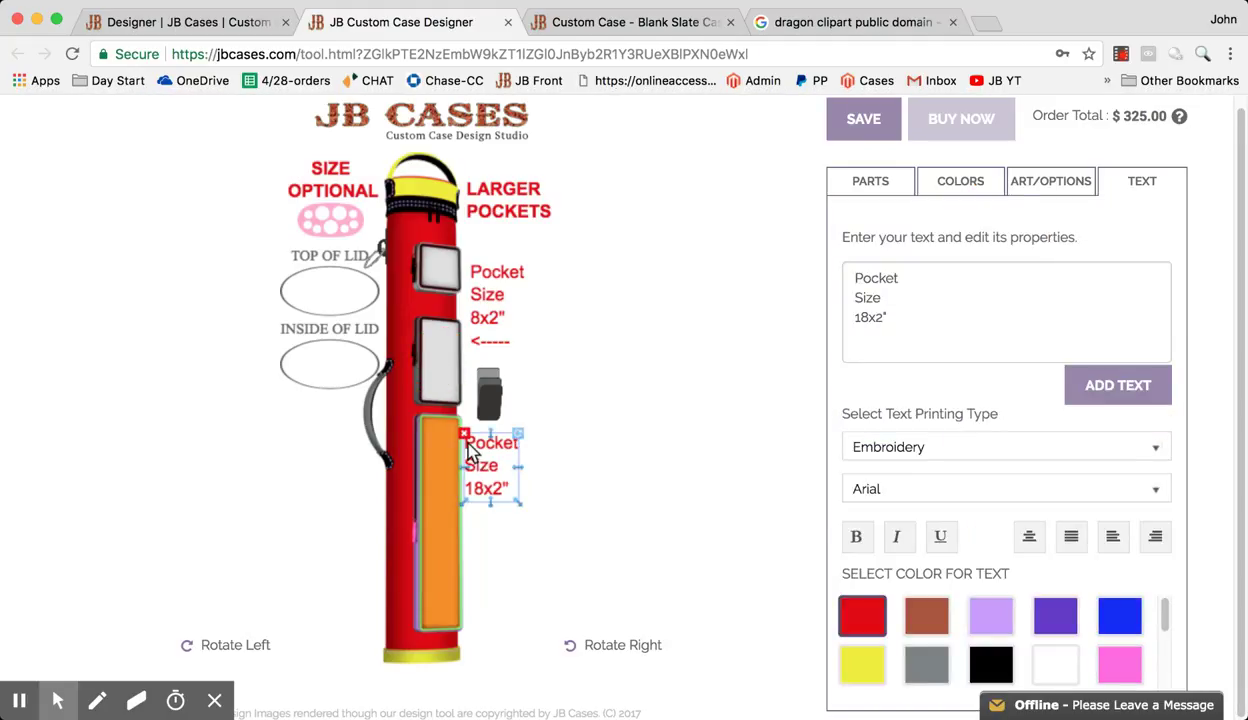
{"action": "left_click", "coordinate": [463, 433]}
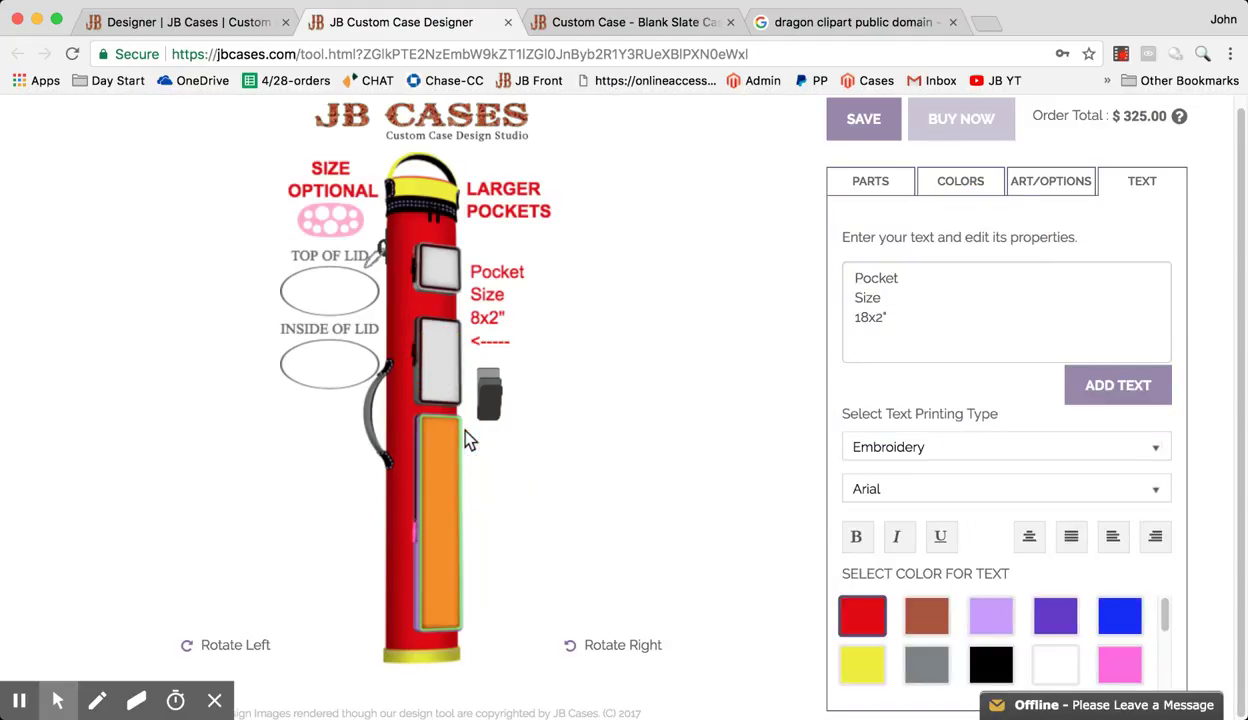
{"action": "left_click", "coordinate": [448, 360]}
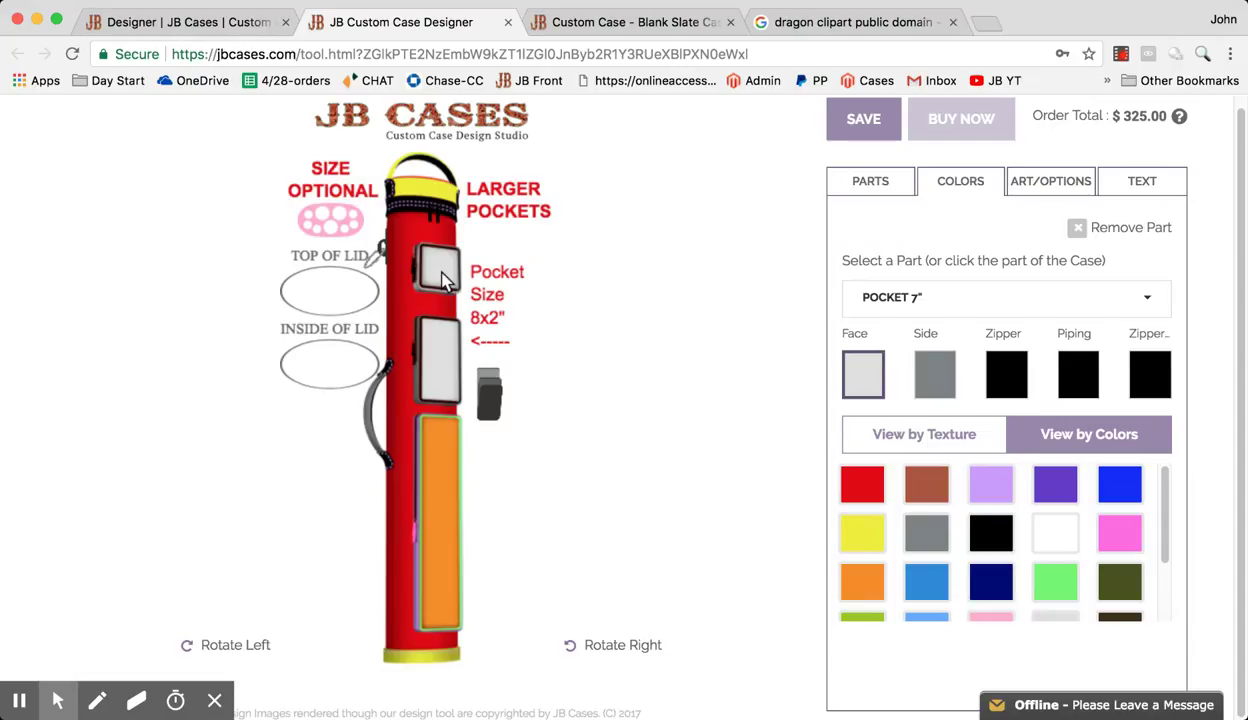
{"action": "left_click", "coordinate": [446, 285]}
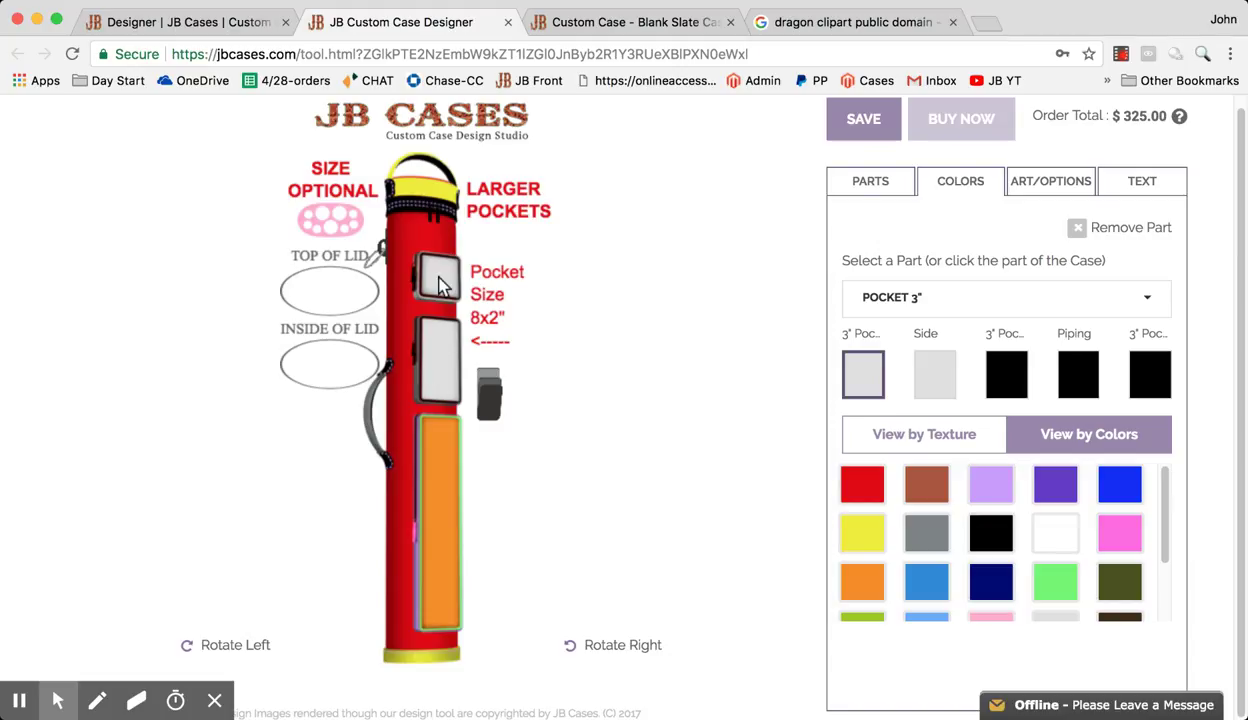
{"action": "left_click", "coordinate": [445, 350]}
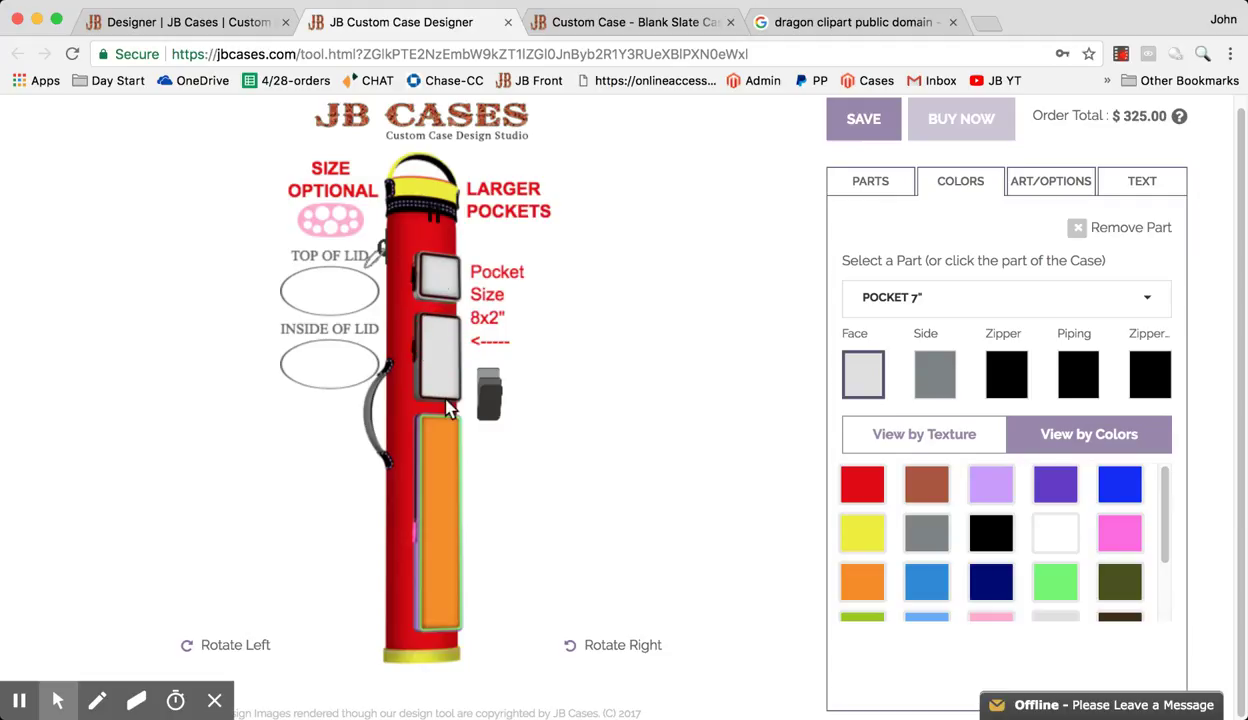
{"action": "left_click", "coordinate": [446, 268]}
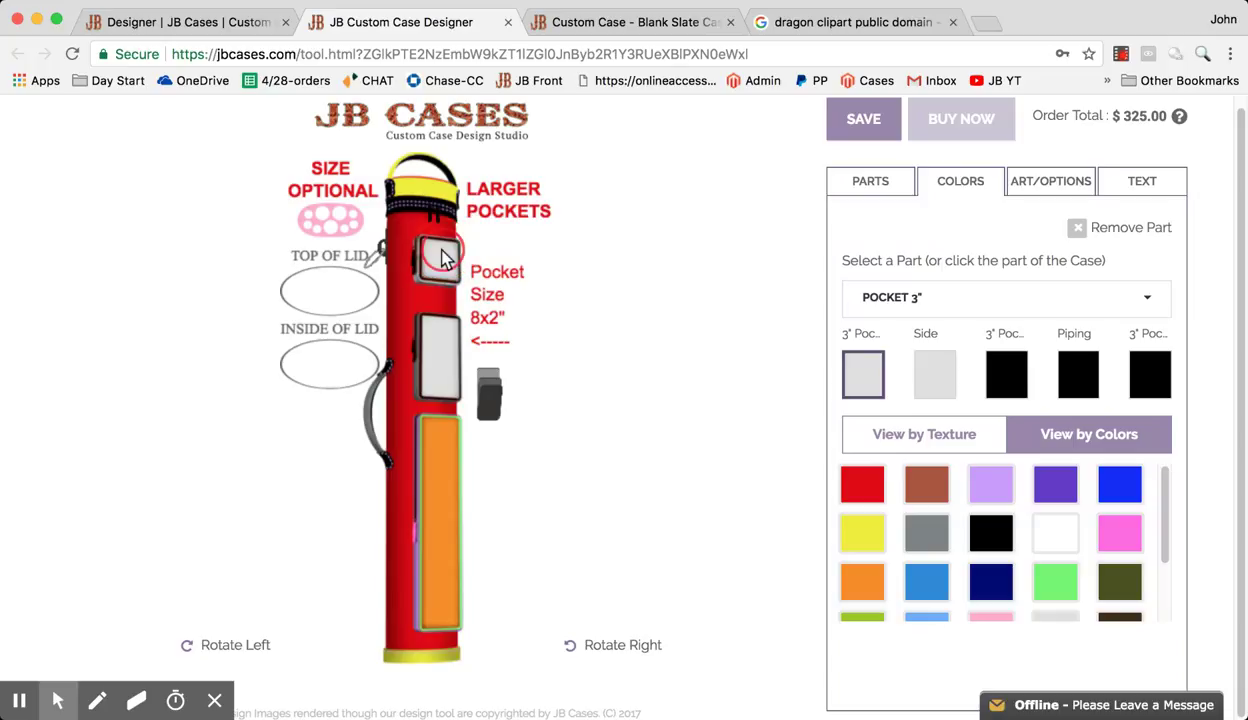
{"action": "left_click", "coordinate": [446, 343]}
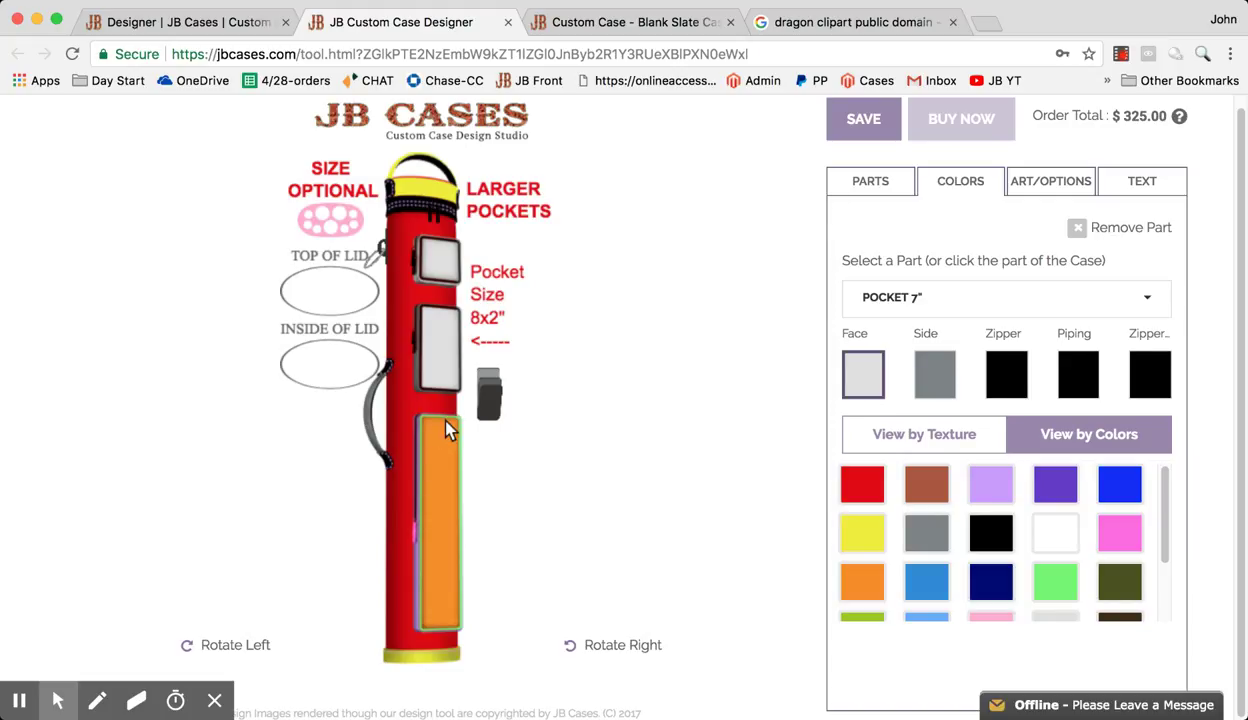
{"action": "left_click", "coordinate": [493, 305]}
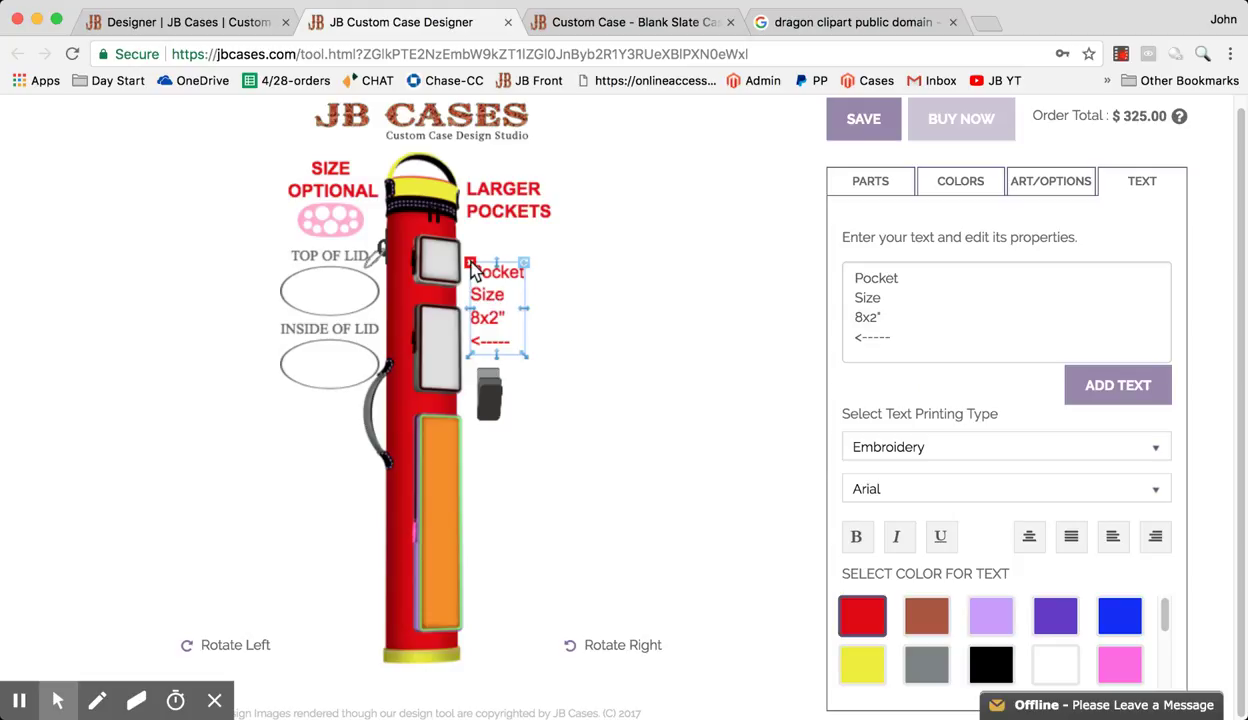
{"action": "left_click", "coordinate": [470, 264]}
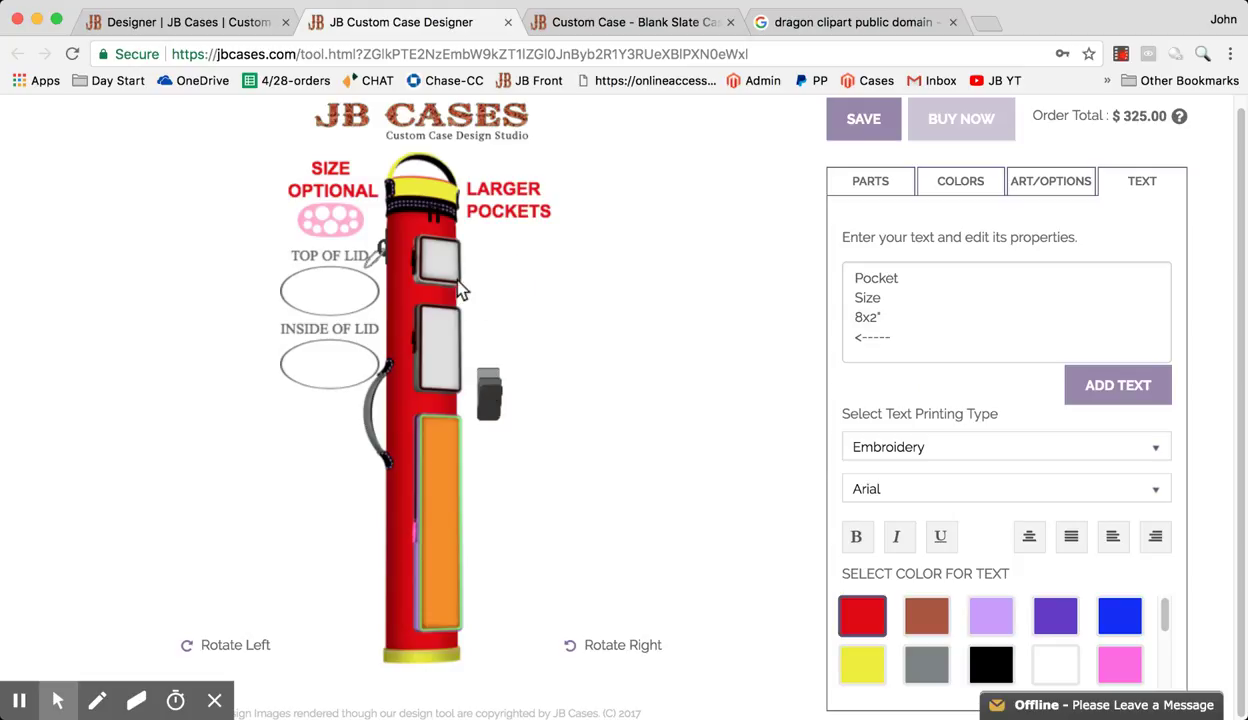
- Color the 3" pocket's face orange, its side pink and its piping light green
{"action": "left_click", "coordinate": [449, 270]}
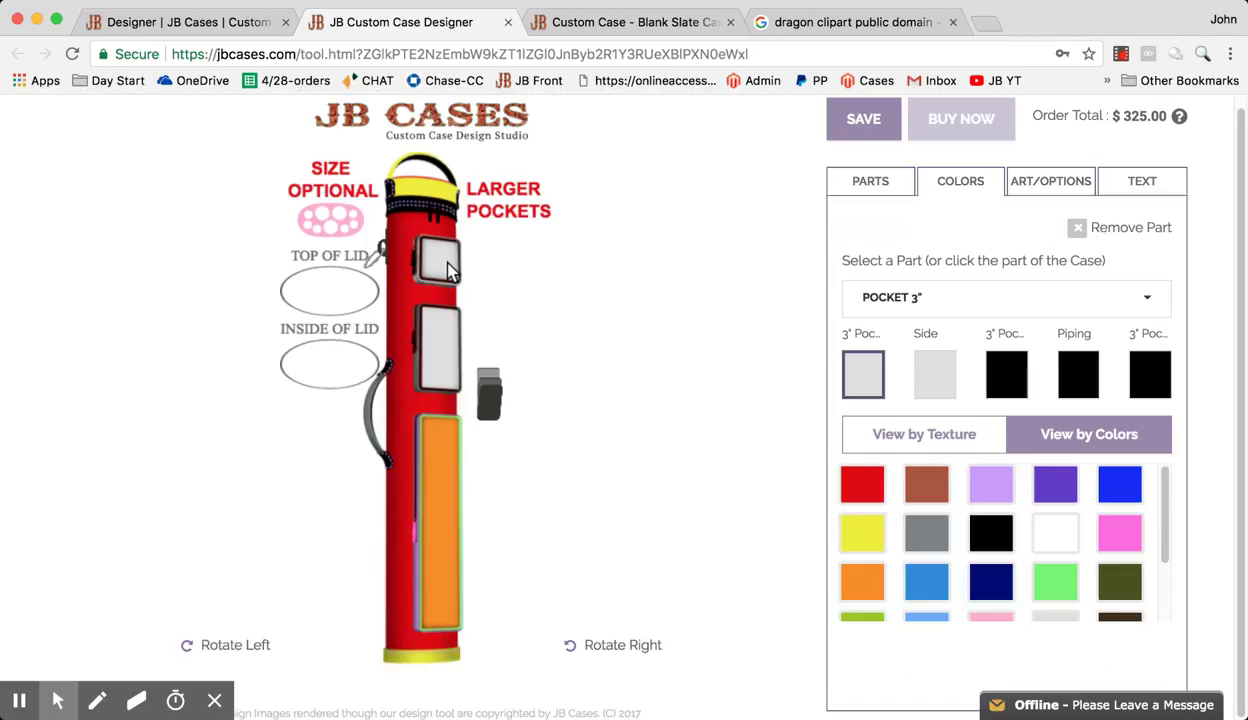
{"action": "left_click", "coordinate": [863, 585]}
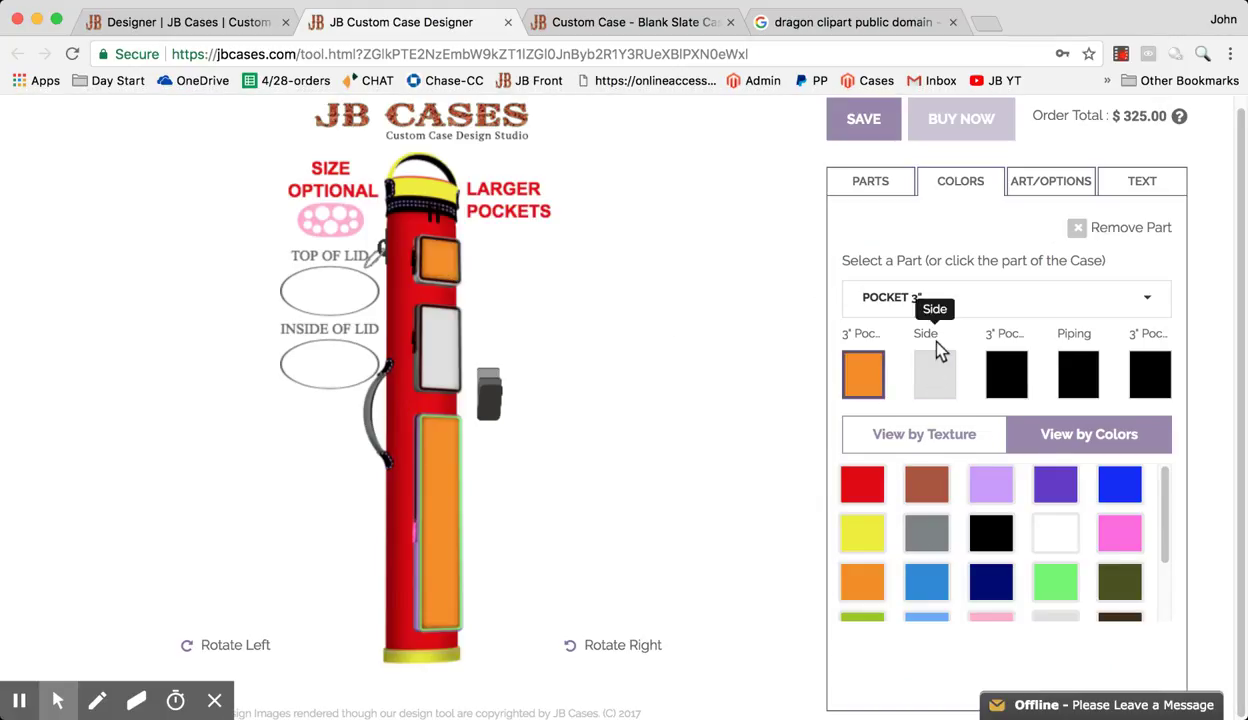
{"action": "left_click", "coordinate": [936, 374]}
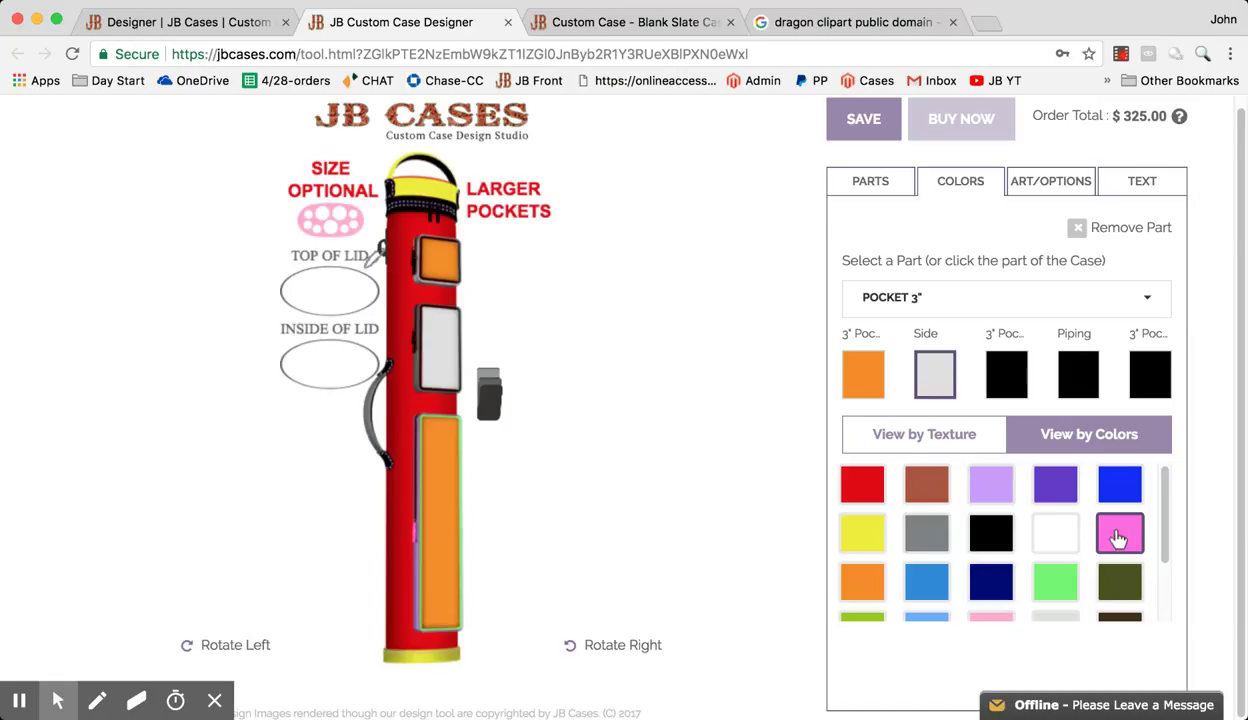
{"action": "left_click", "coordinate": [1119, 533]}
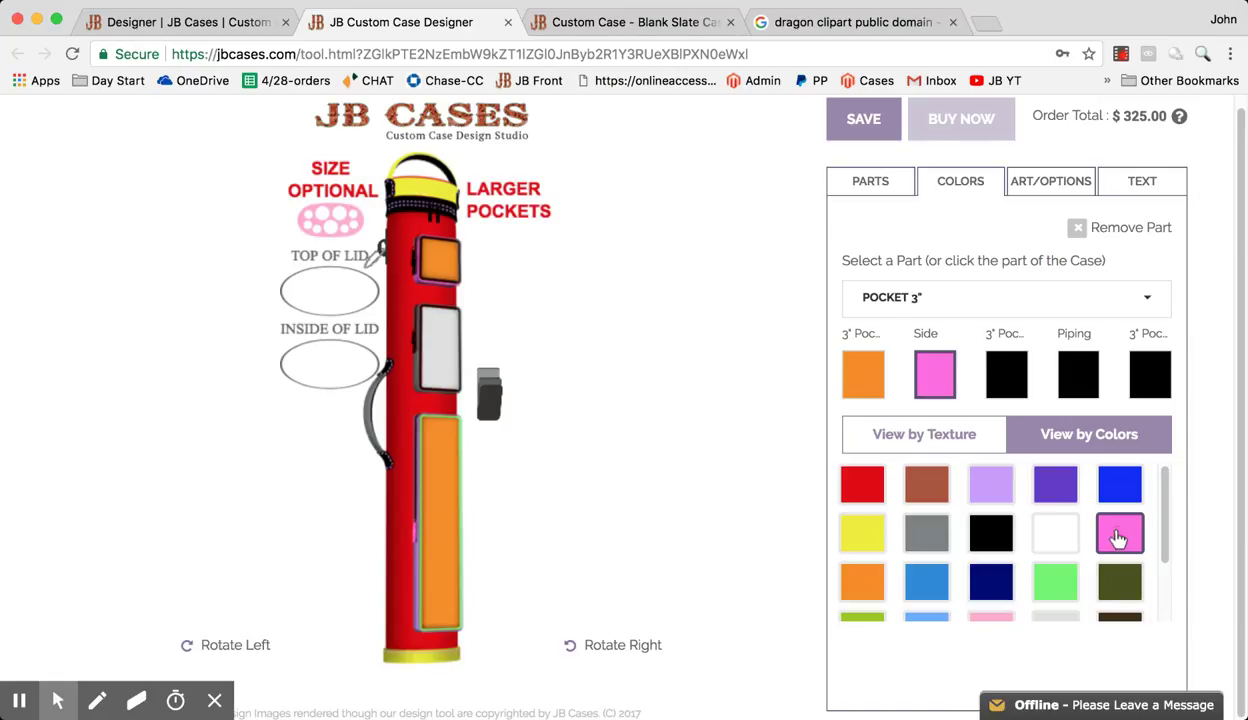
{"action": "left_click", "coordinate": [1085, 378]}
{"action": "left_click", "coordinate": [1055, 581]}
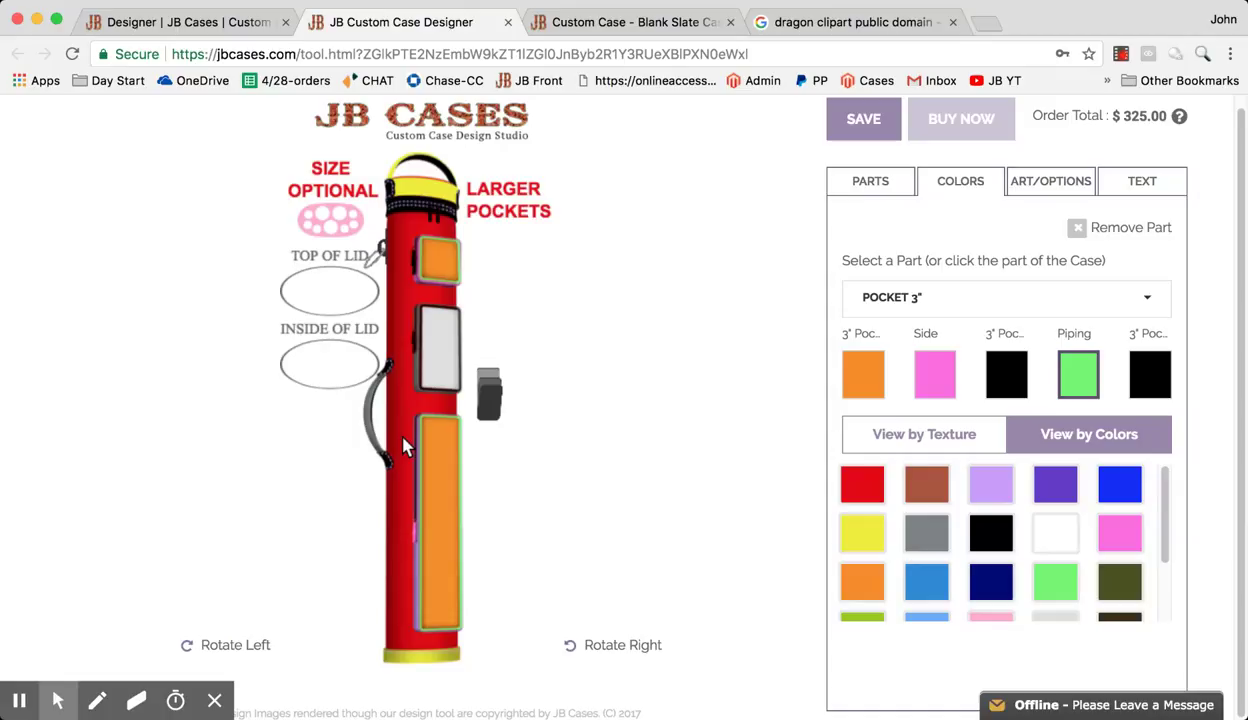
- Color the side handle blue
{"action": "left_click", "coordinate": [370, 418]}
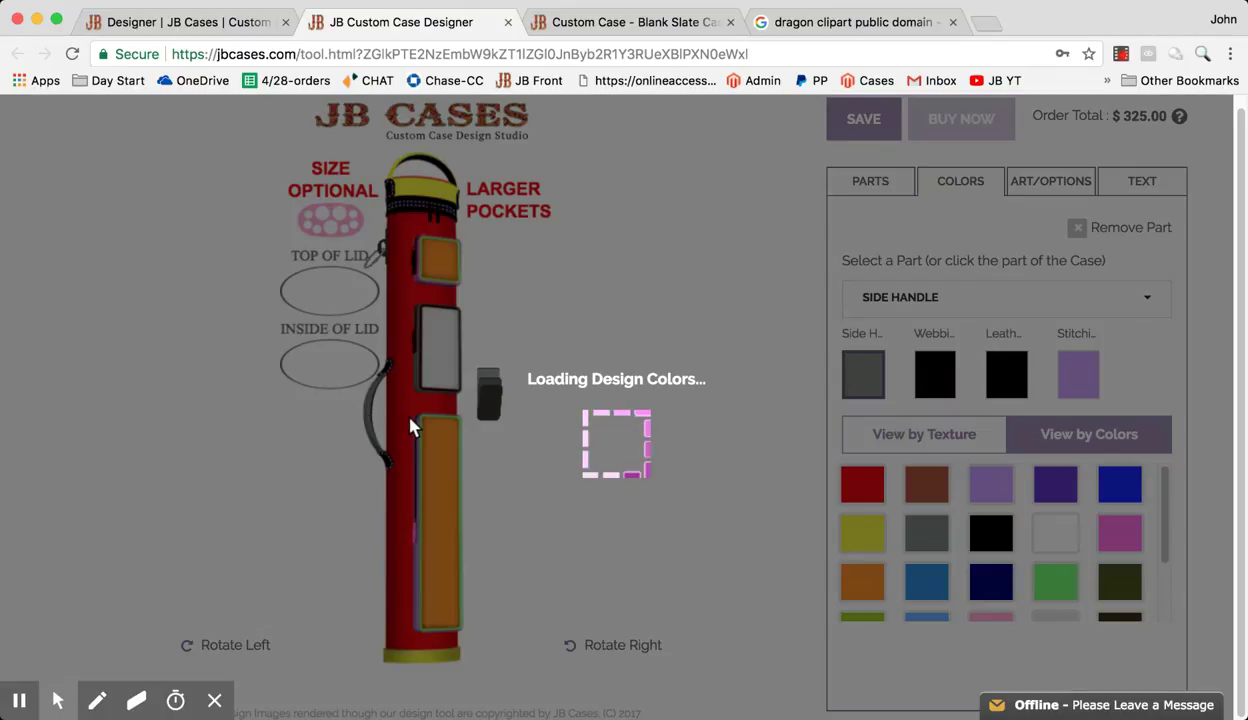
{"action": "left_click", "coordinate": [929, 586]}
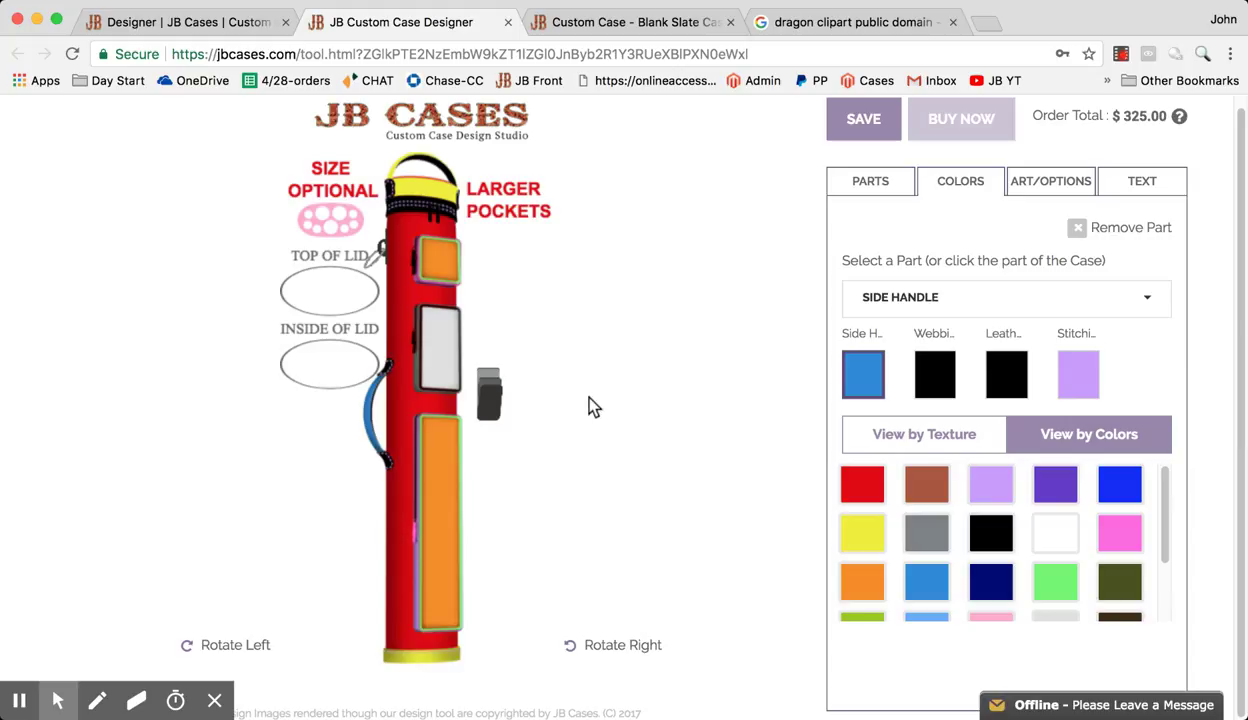
- Add the Ball Holder from the Options - Parts - Accessories clipart and place it beside the 3" pocket
{"action": "left_click", "coordinate": [1045, 185]}
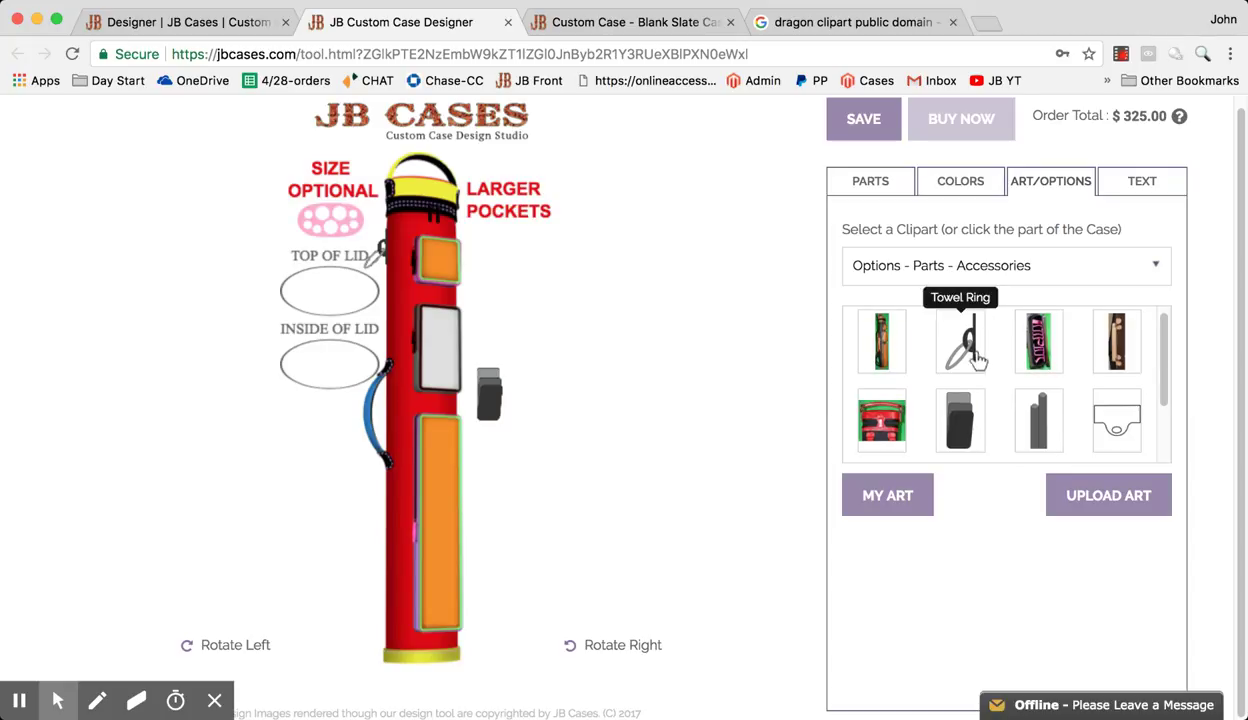
{"action": "scroll", "coordinate": [976, 352], "scroll_direction": "down", "scroll_amount": 3}
{"action": "scroll", "coordinate": [978, 358], "scroll_direction": "up", "scroll_amount": 3}
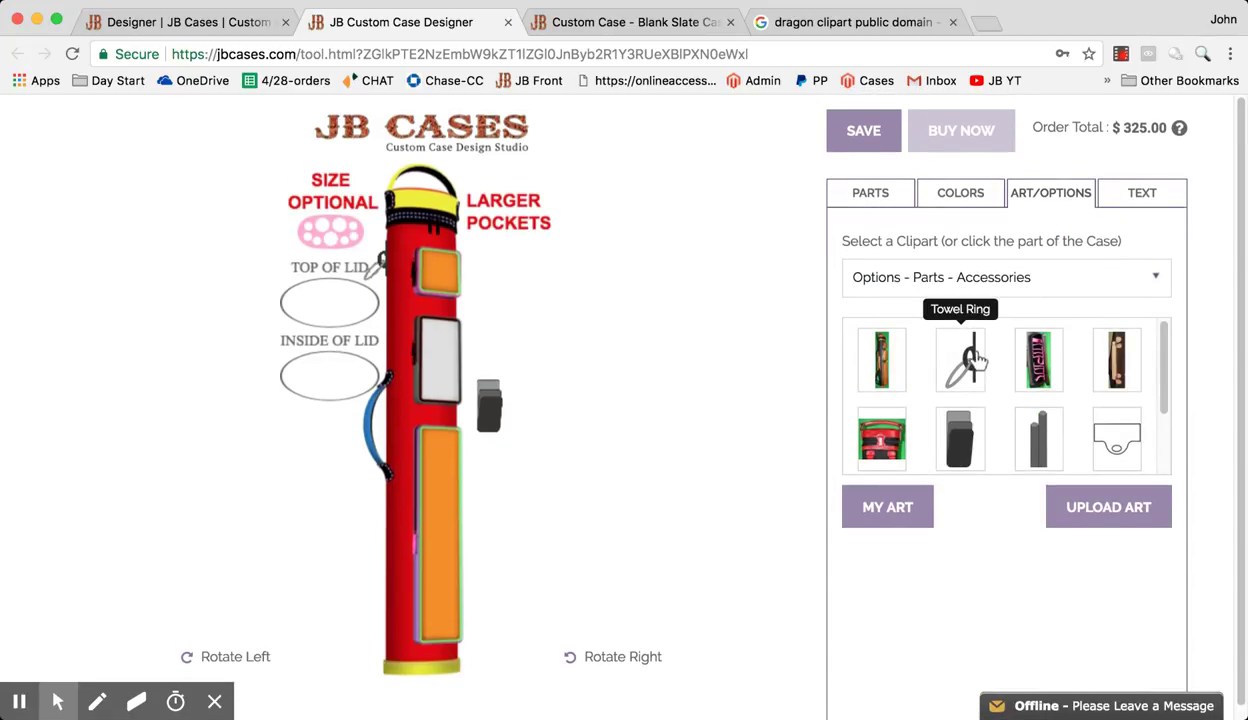
{"action": "scroll", "coordinate": [976, 358], "scroll_direction": "down", "scroll_amount": 2}
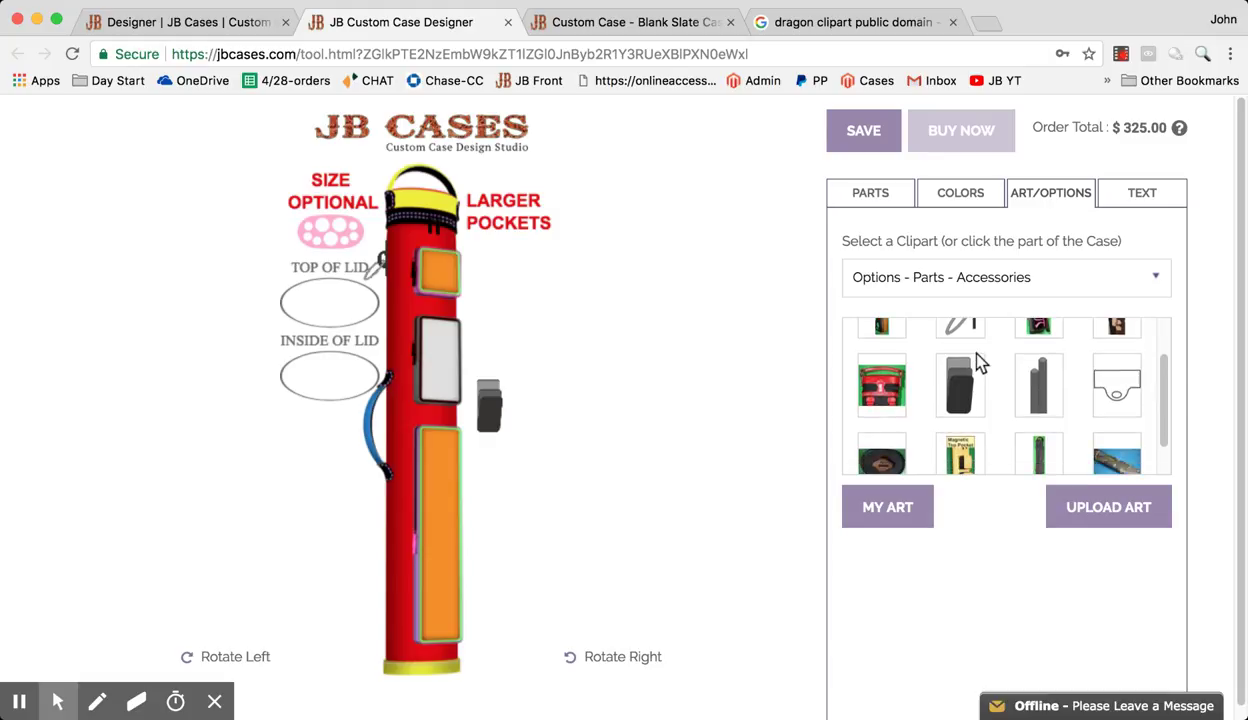
{"action": "scroll", "coordinate": [978, 360], "scroll_direction": "down", "scroll_amount": 1}
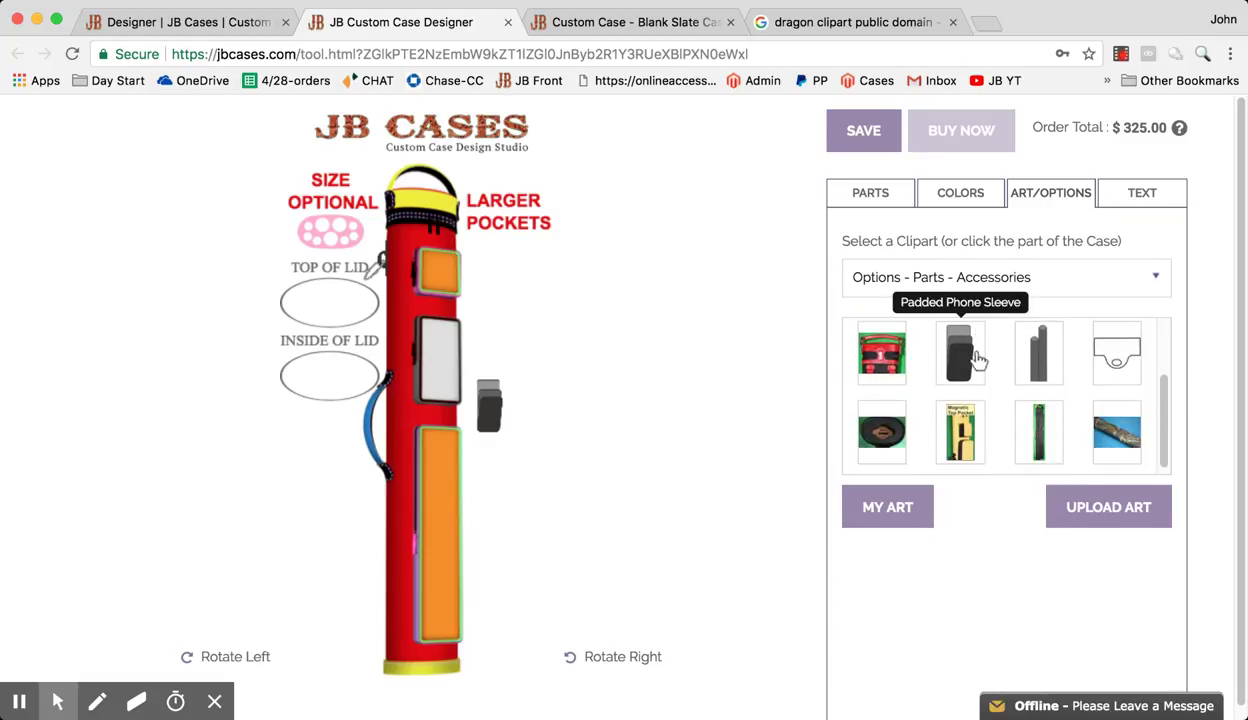
{"action": "left_click", "coordinate": [884, 428]}
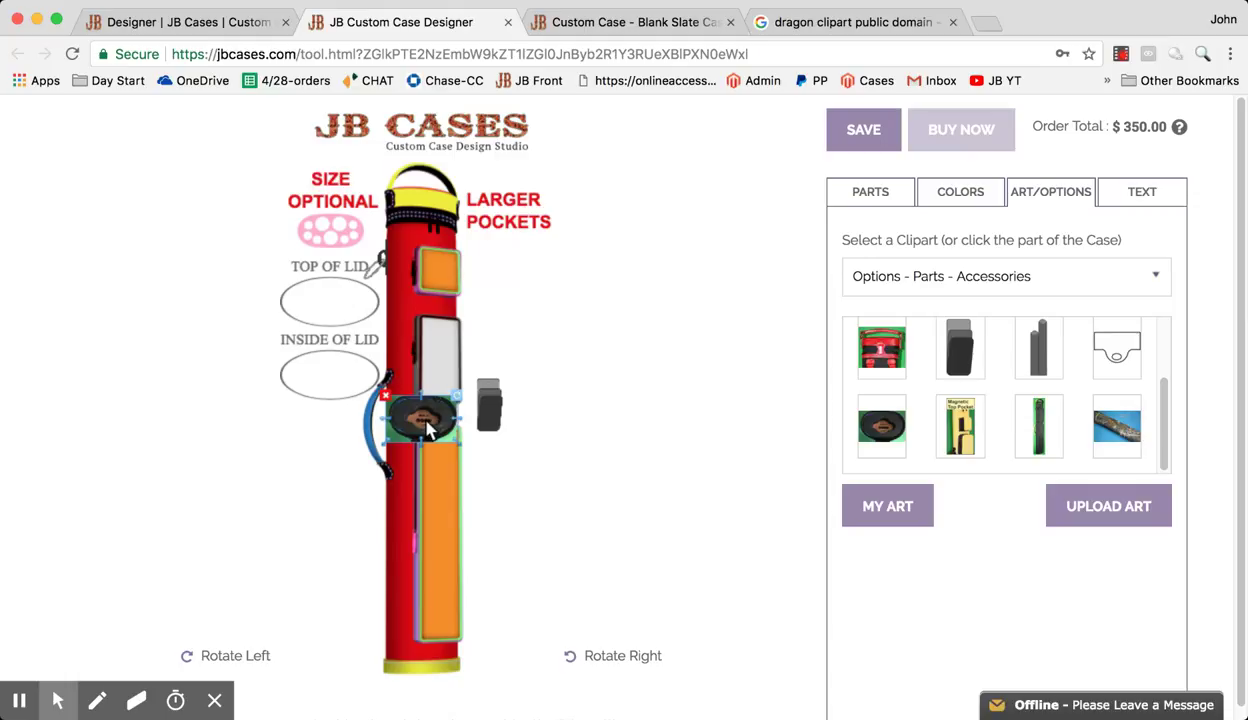
{"action": "left_click_drag", "start_coordinate": [425, 425], "coordinate": [506, 282]}
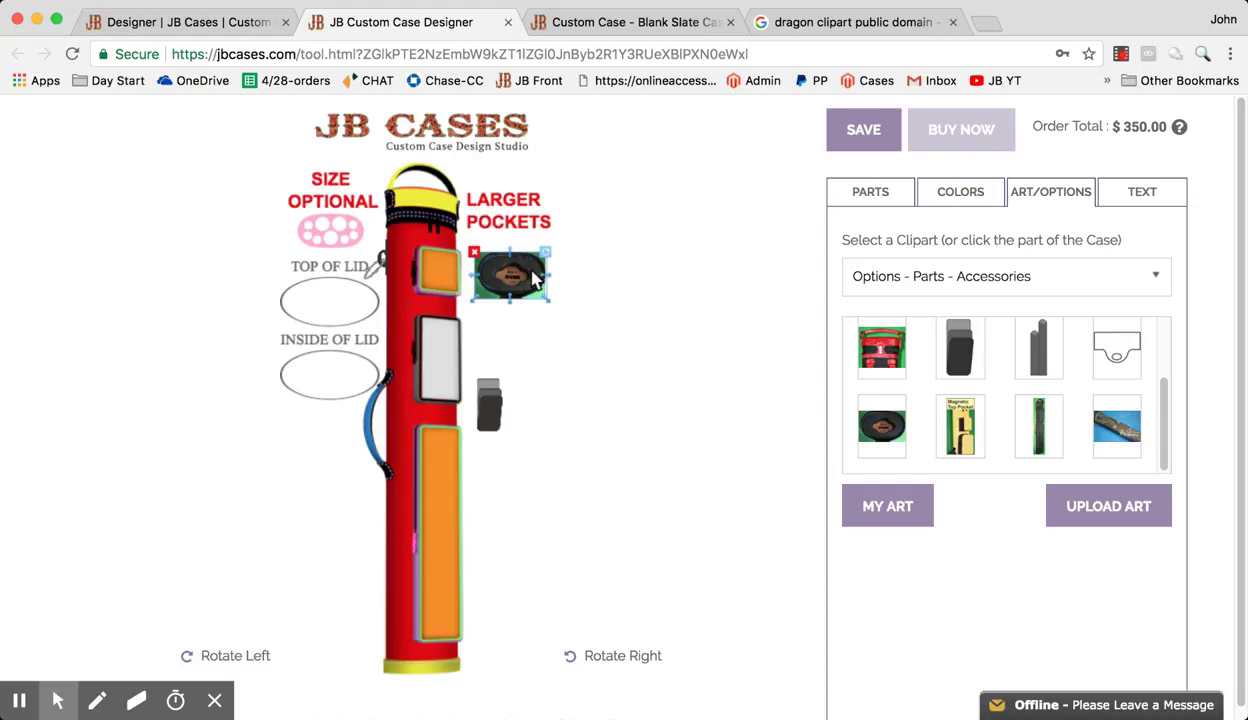
- Review the itemized prices of the pockets, handles and accessories in the order total
{"action": "mouse_move", "coordinate": [1179, 126]}
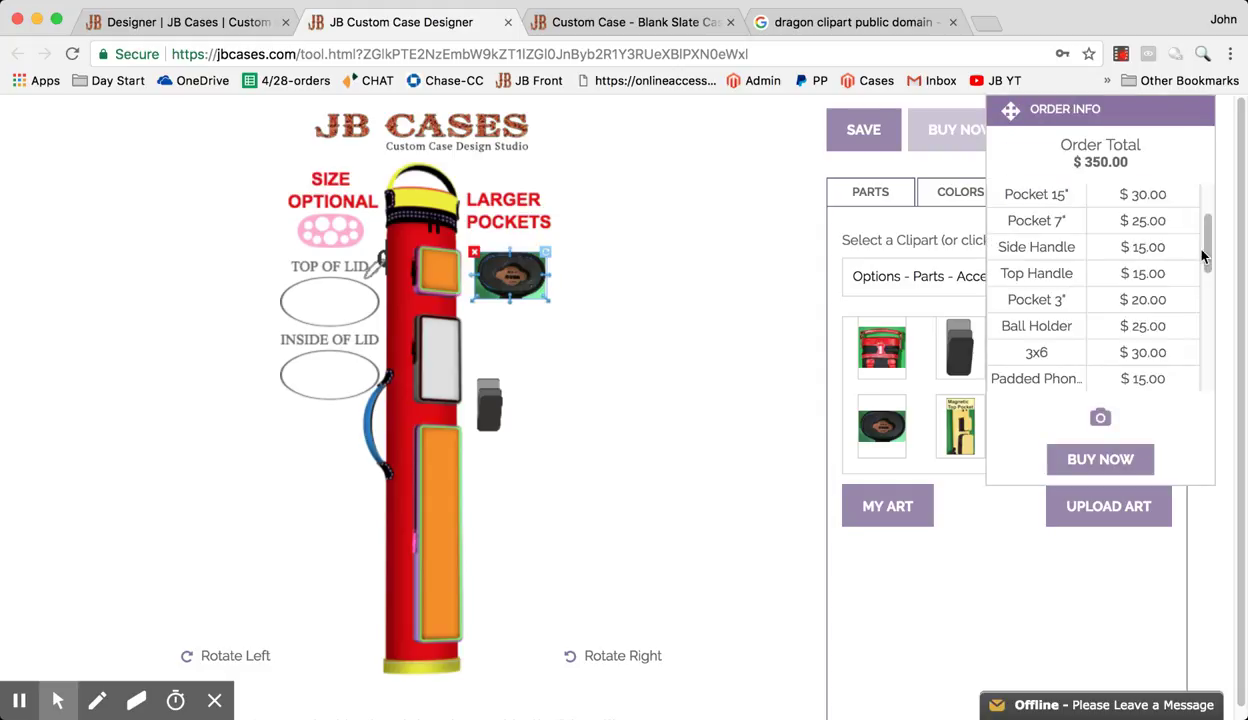
{"action": "mouse_move", "coordinate": [1205, 250]}
{"action": "left_mouse_down"}
{"action": "mouse_move", "coordinate": [1207, 365]}
{"action": "mouse_move", "coordinate": [1207, 270]}
{"action": "left_mouse_up"}
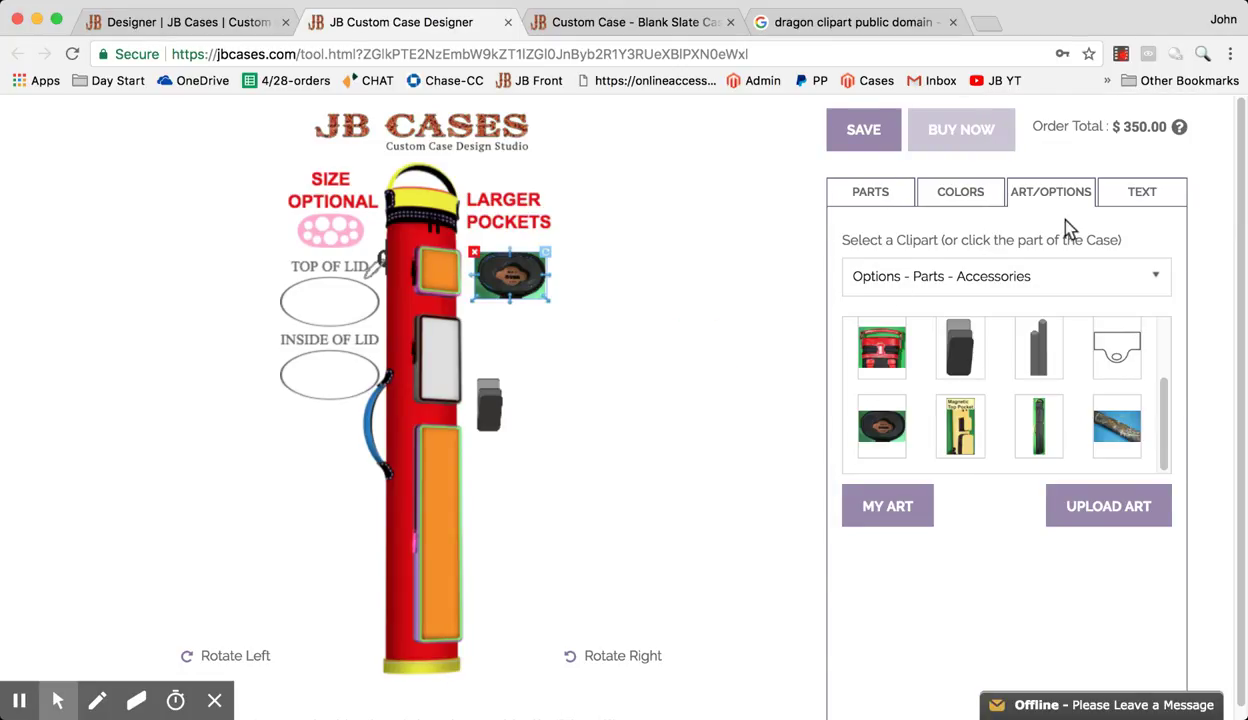
- Switch the clipart selection to the Military category
{"action": "left_click", "coordinate": [1154, 280]}
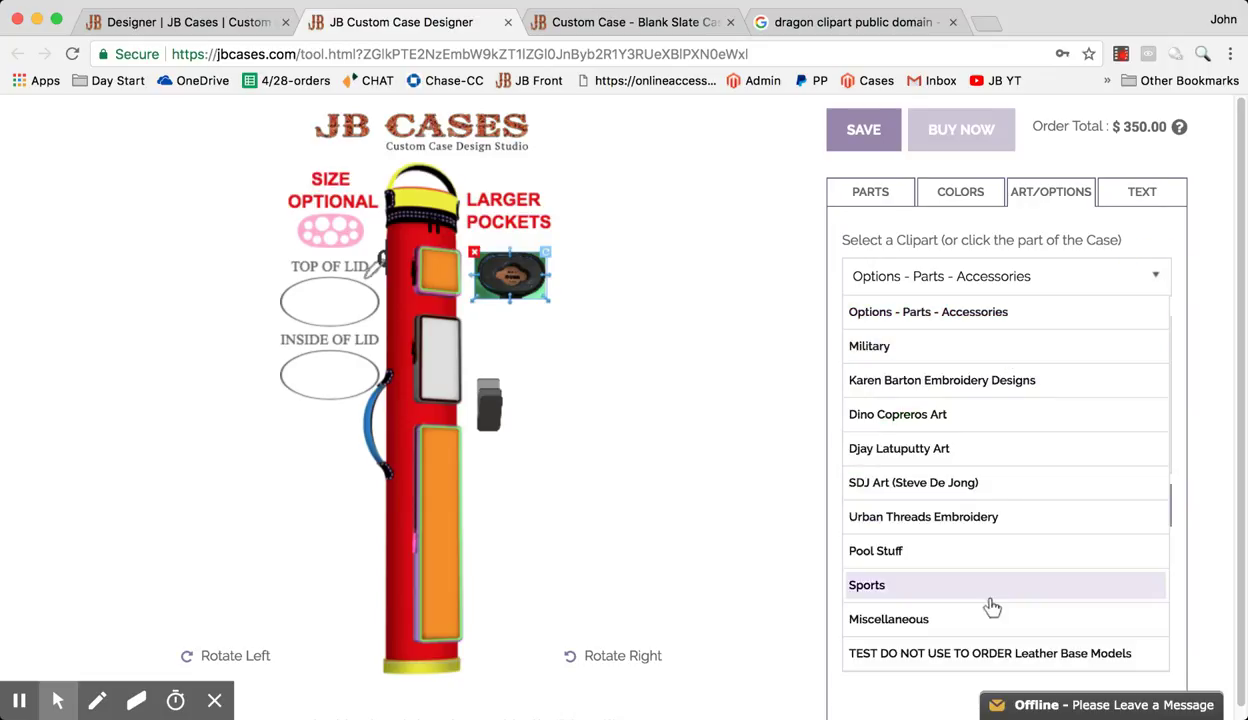
{"action": "left_click", "coordinate": [916, 352]}
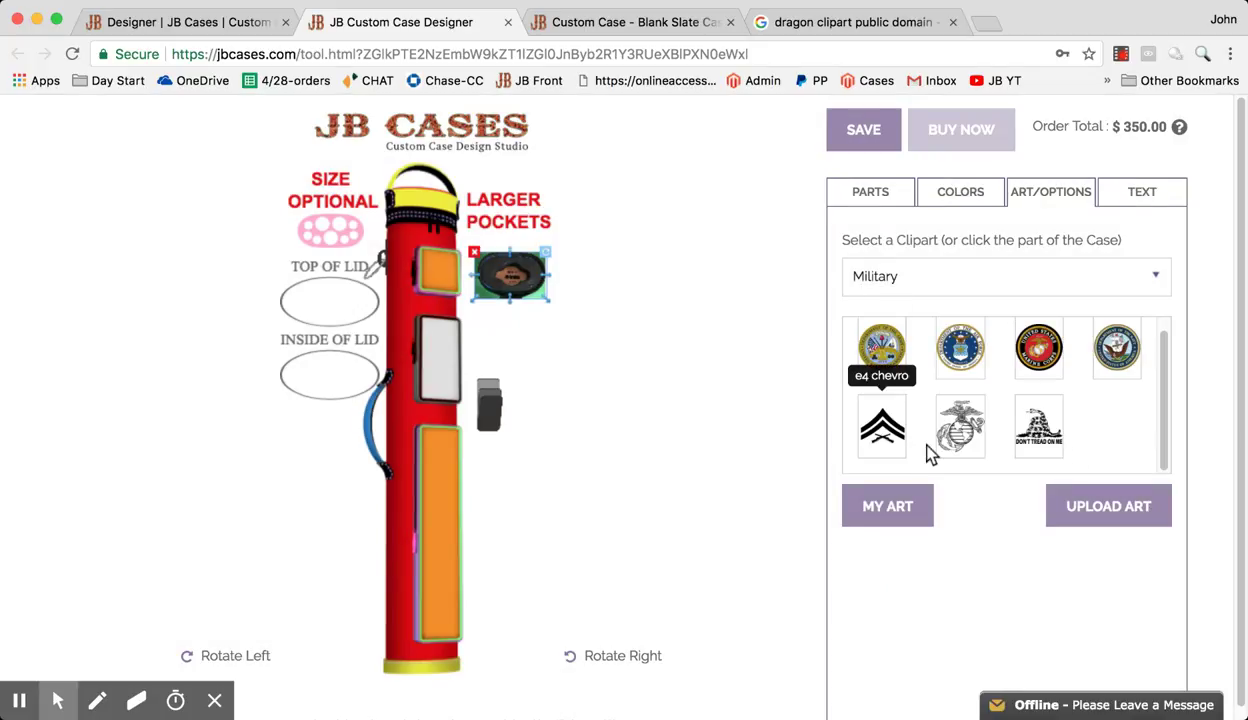
- Try the Army seal clipart reduced to fit the face of the 7" pocket and remove it
{"action": "left_click", "coordinate": [882, 350]}
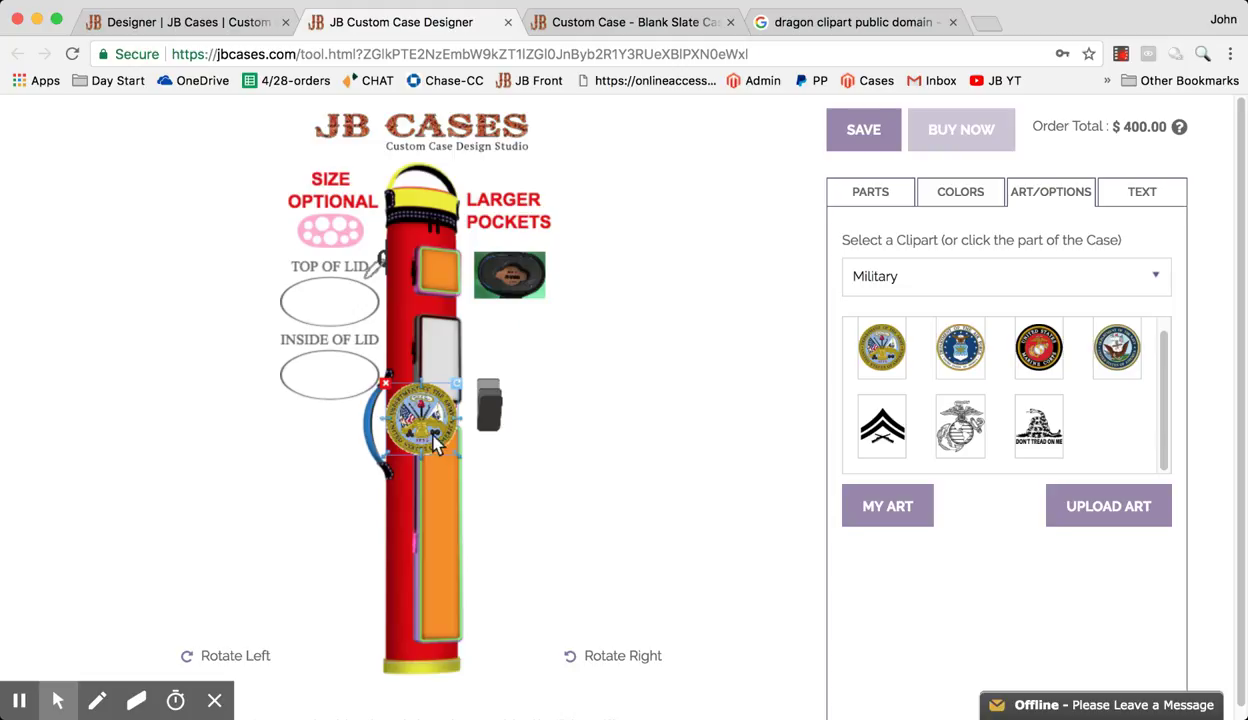
{"action": "left_click_drag", "start_coordinate": [437, 430], "coordinate": [449, 384]}
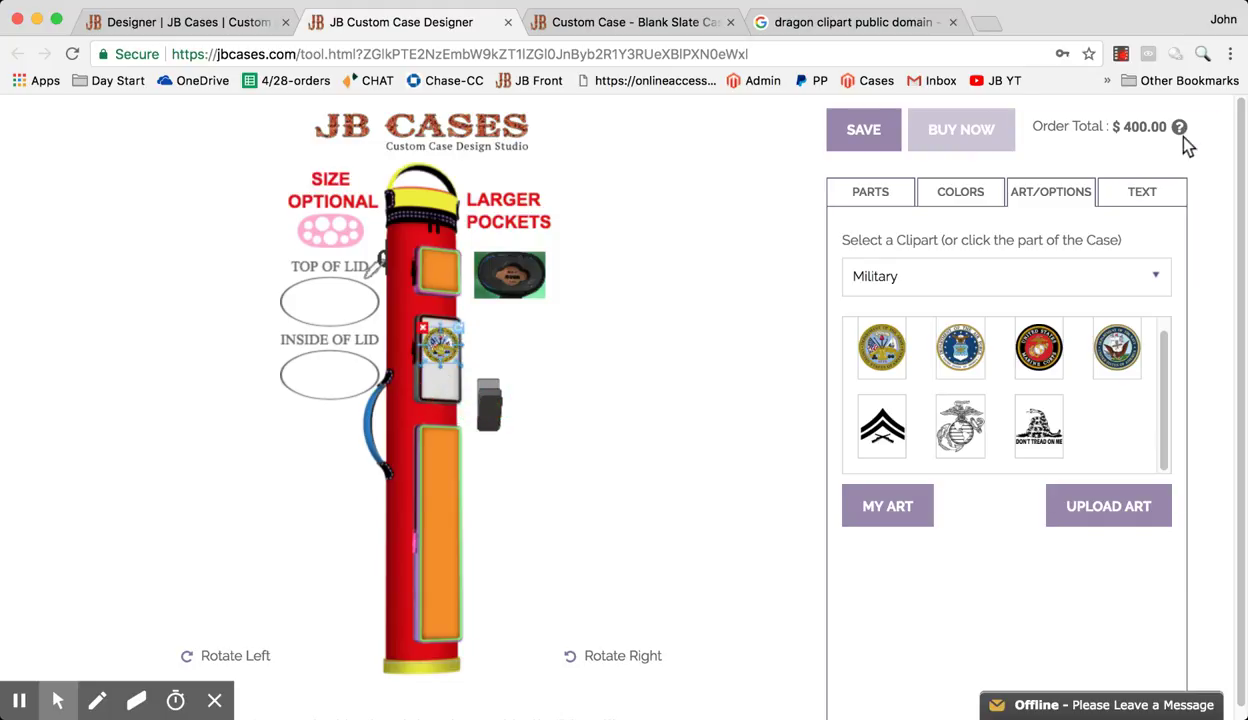
{"action": "mouse_move", "coordinate": [1182, 133]}
{"action": "left_click", "coordinate": [423, 327]}
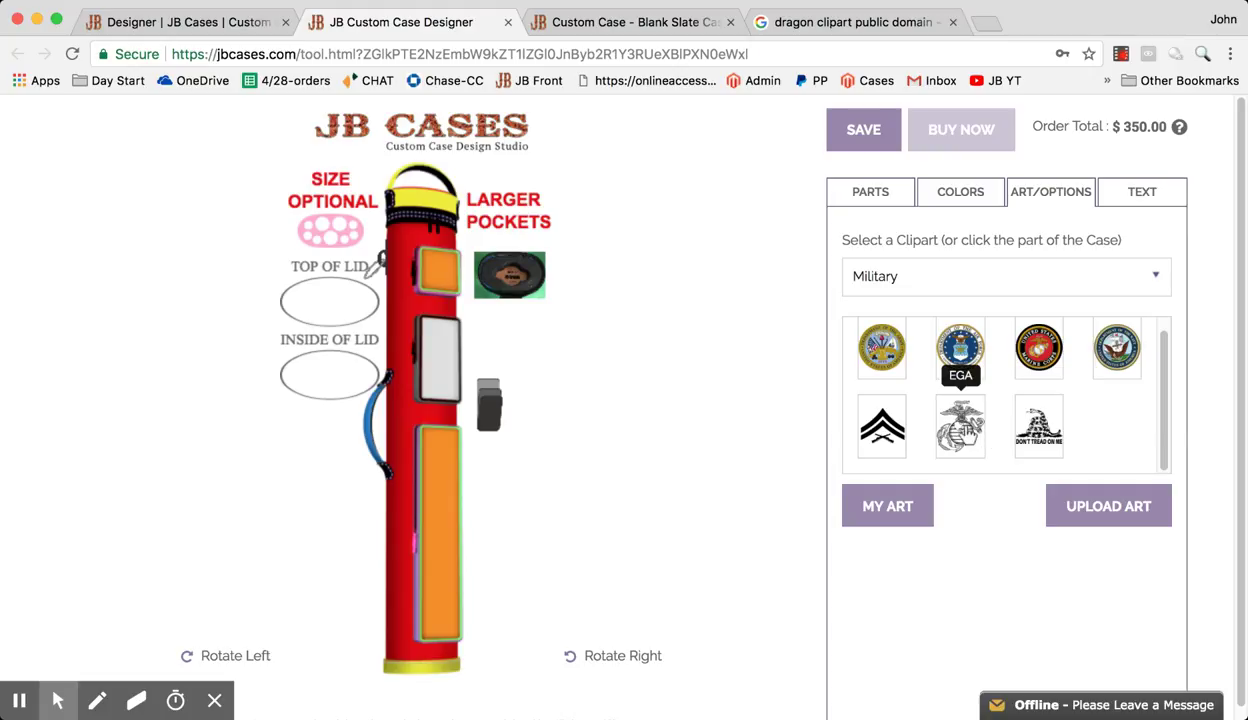
- Try the EGA clipart beside the 7" pocket and delete it
{"action": "left_click", "coordinate": [962, 428]}
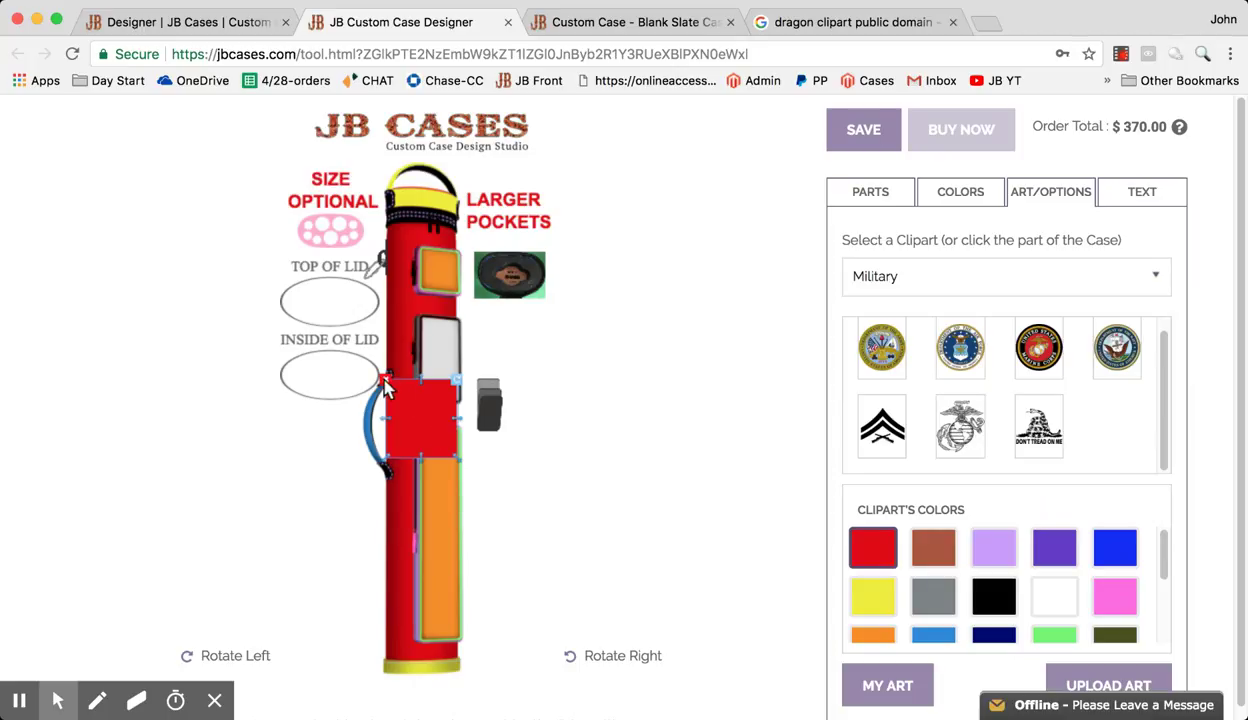
{"action": "left_click_drag", "start_coordinate": [420, 428], "coordinate": [501, 335]}
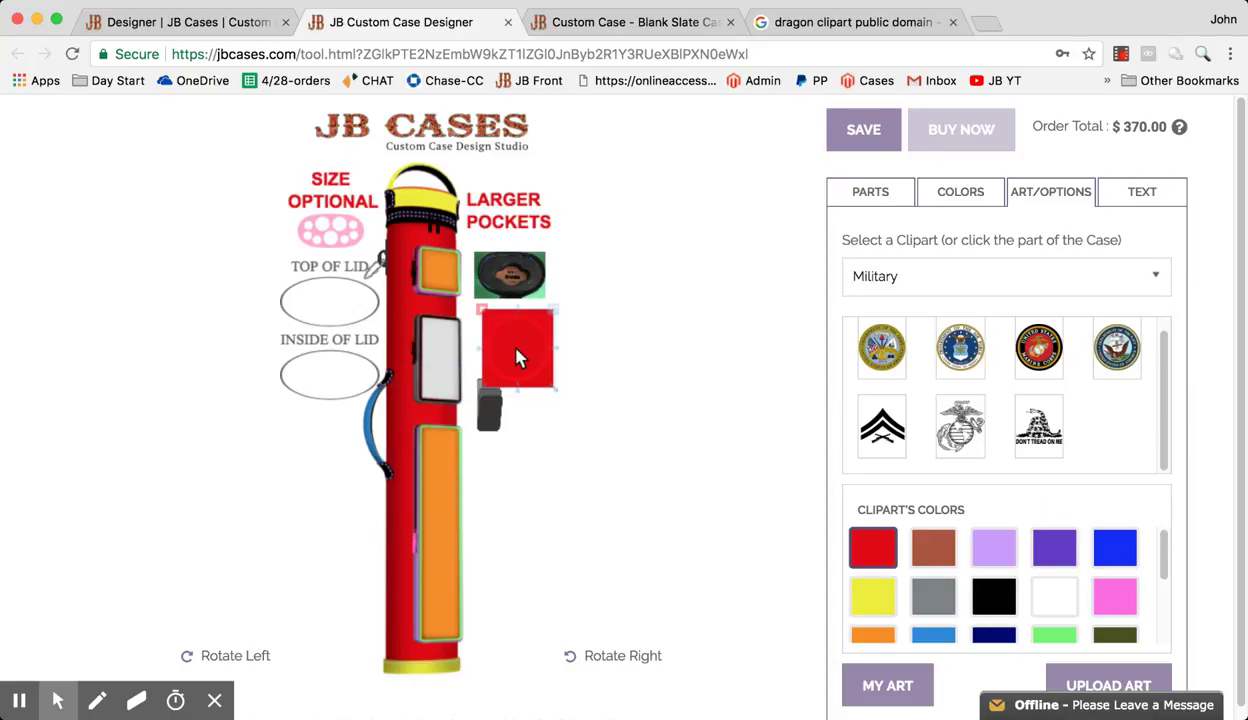
{"action": "left_click", "coordinate": [510, 356]}
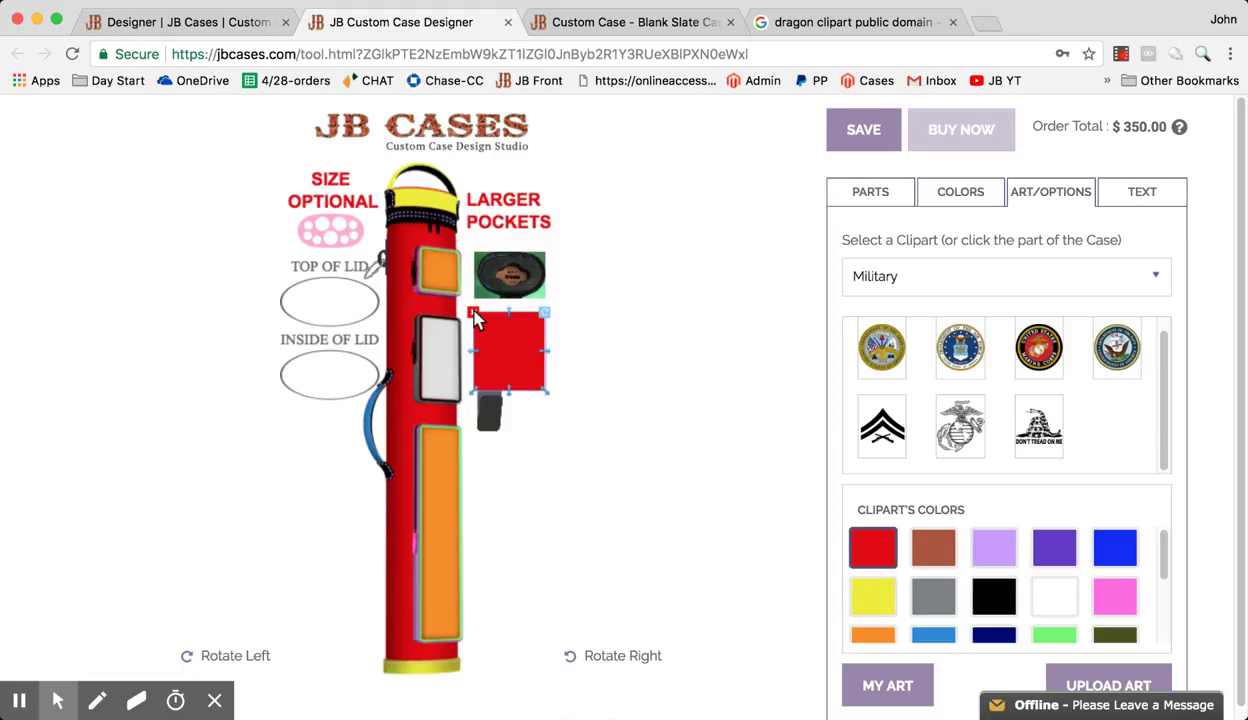
{"action": "left_click", "coordinate": [473, 314]}
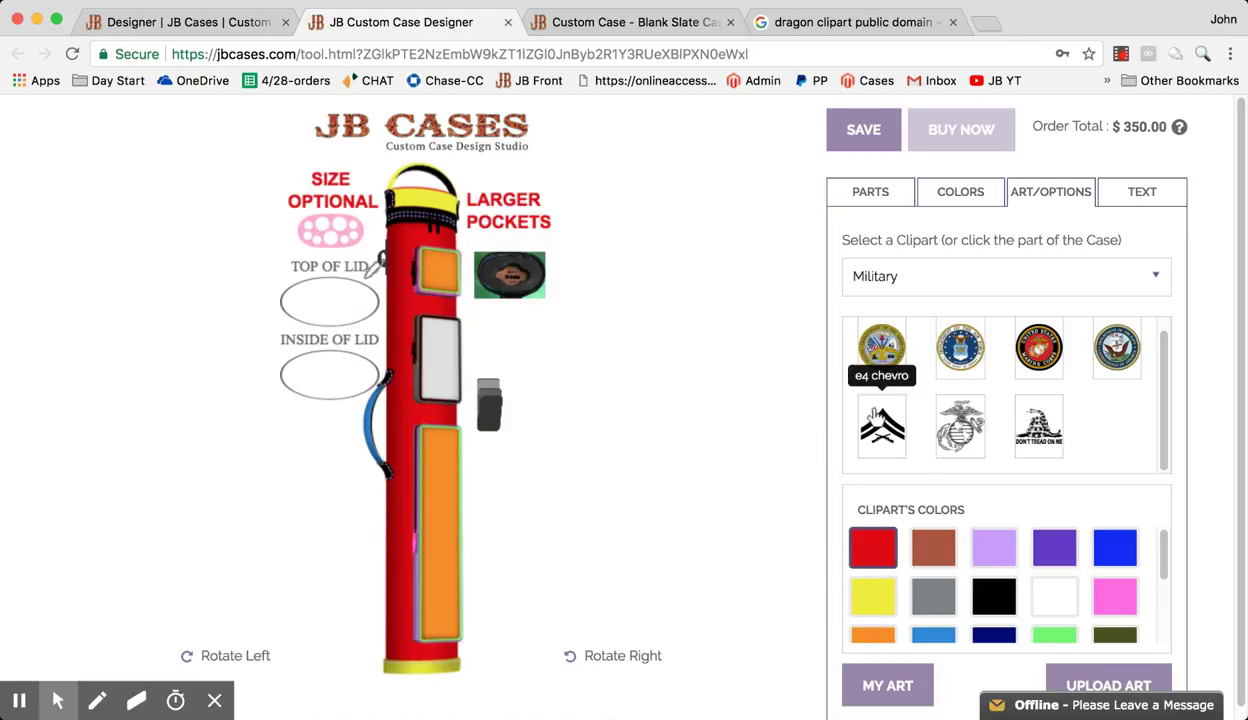
- Add the "e4 chevro" clipart and shrink it to fit the upper part of the 7" pocket's face
{"action": "left_click", "coordinate": [881, 425]}
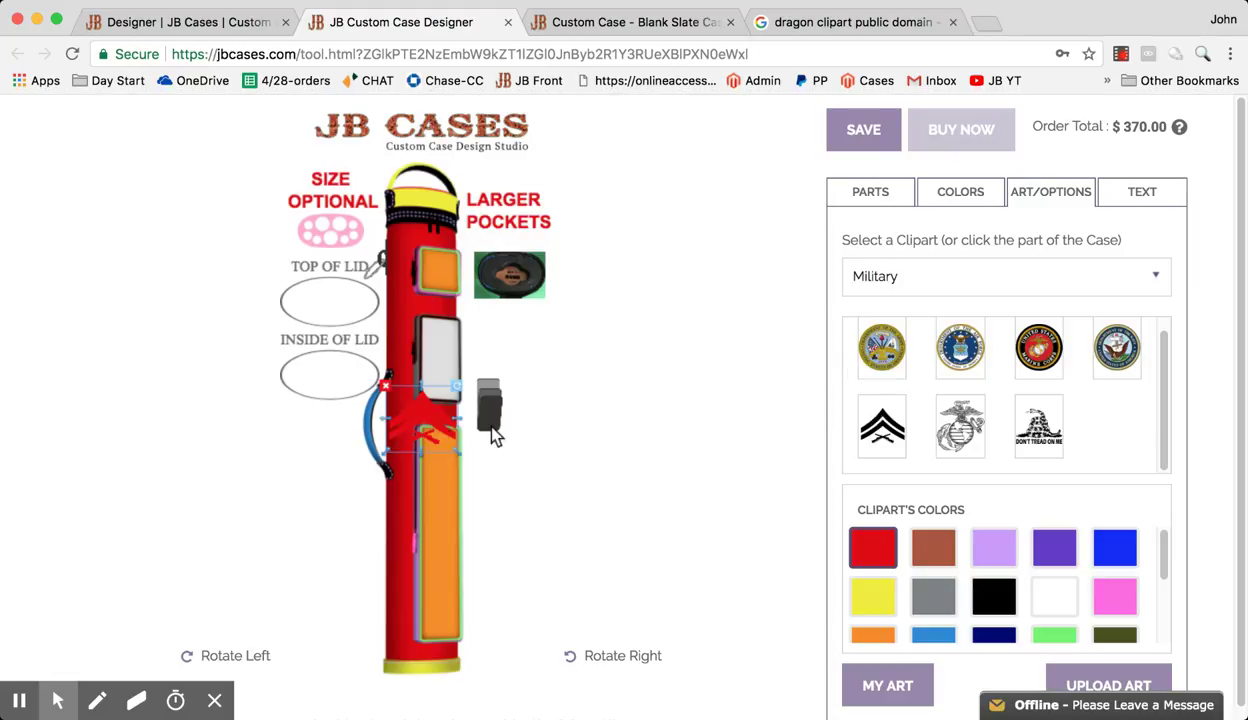
{"action": "left_click_drag", "start_coordinate": [434, 422], "coordinate": [449, 370]}
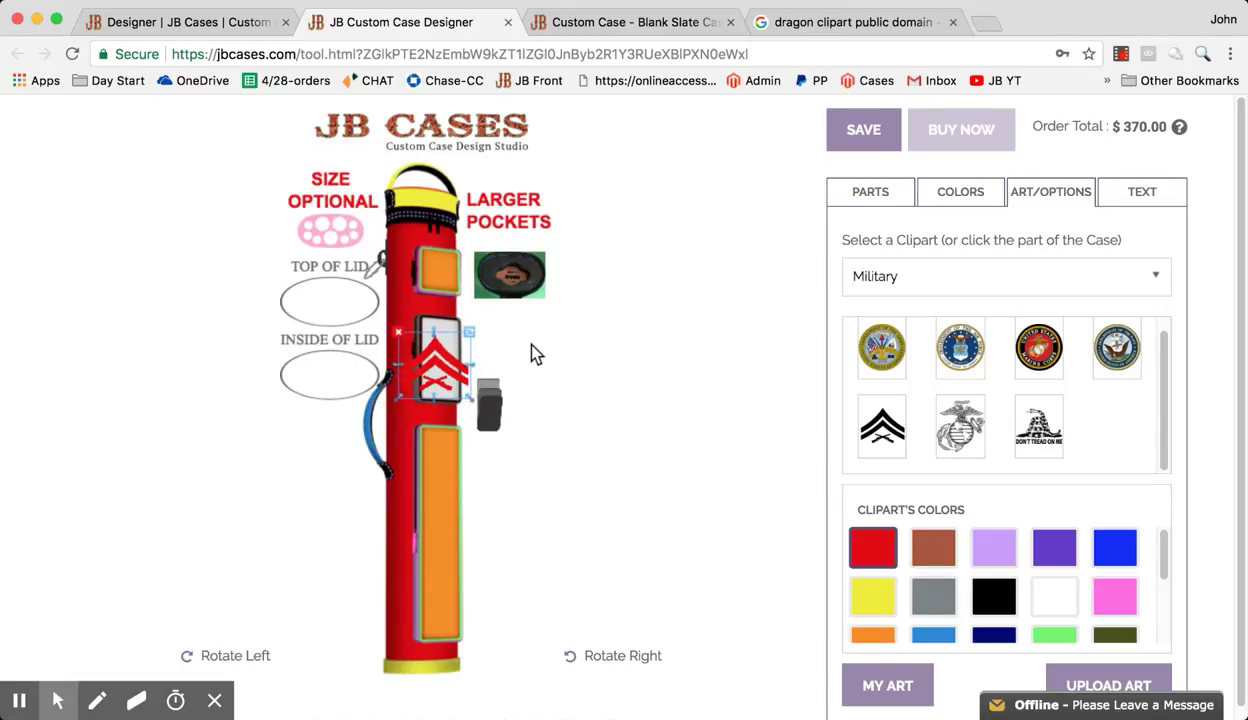
{"action": "left_click", "coordinate": [1179, 127]}
{"action": "left_click_drag", "start_coordinate": [473, 402], "coordinate": [440, 352]}
{"action": "left_click", "coordinate": [420, 352]}
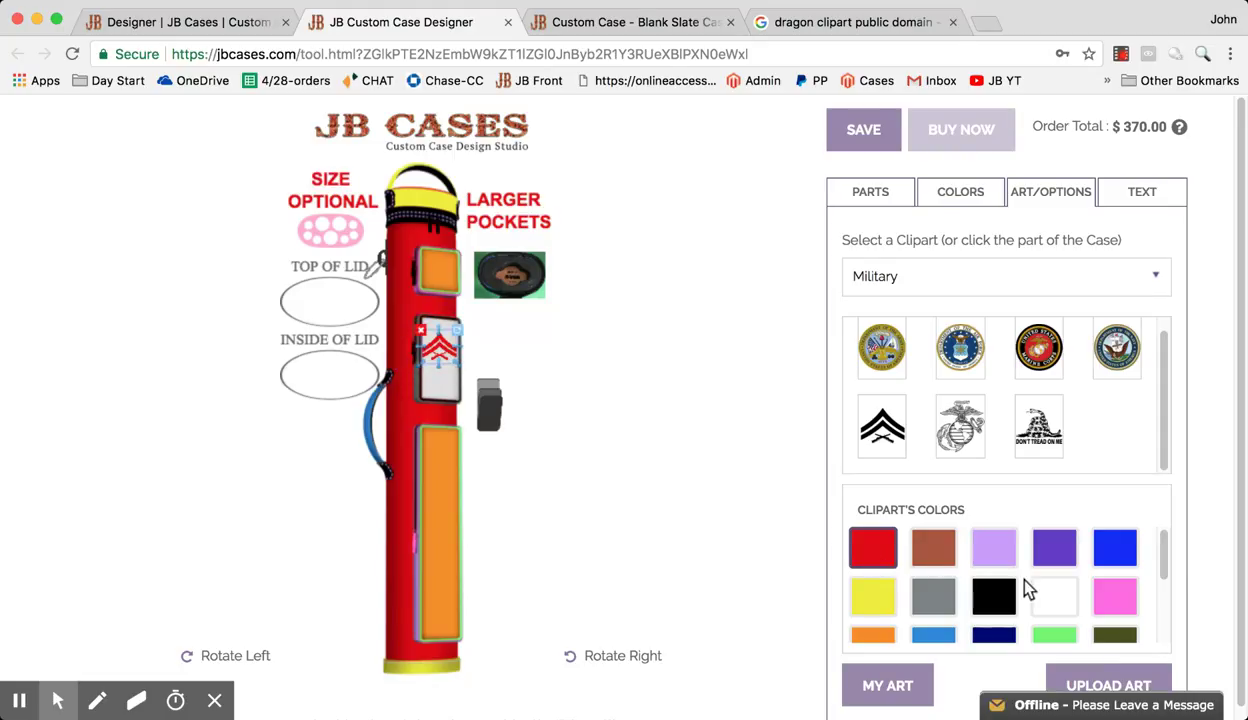
- Color the chevron on the 7" pocket black and nudge it slightly upward
{"action": "left_click", "coordinate": [1056, 552]}
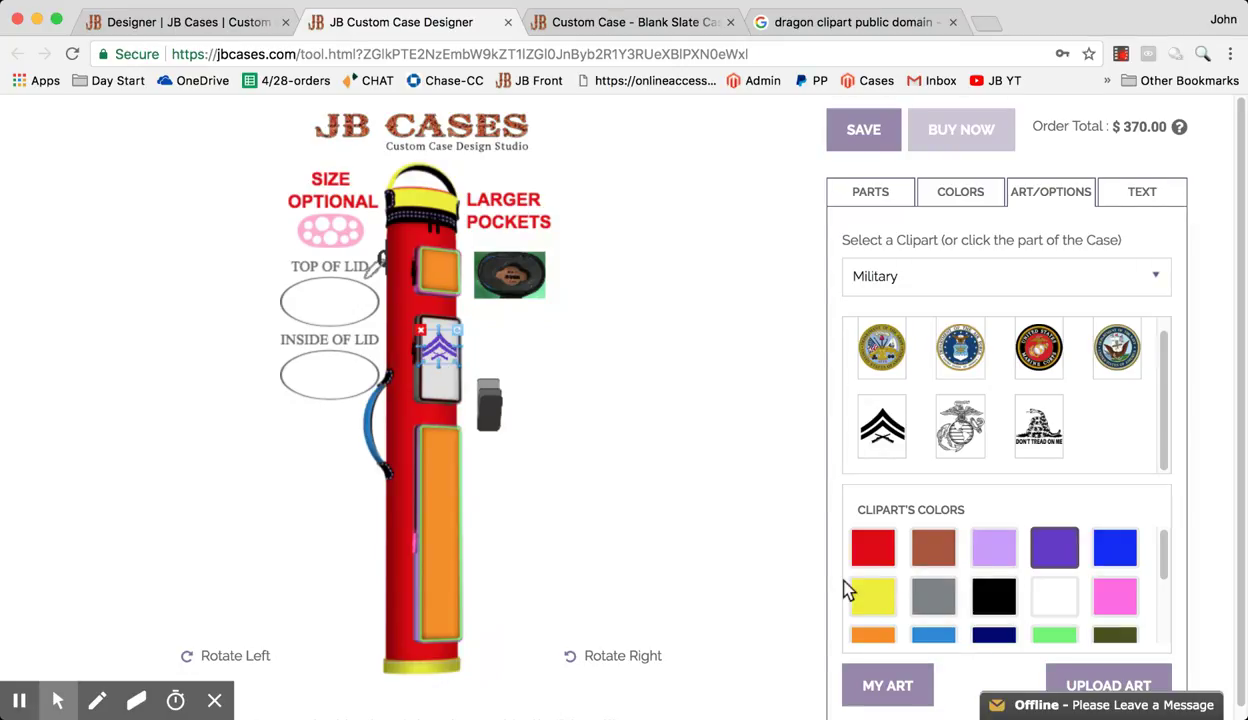
{"action": "left_click", "coordinate": [992, 594]}
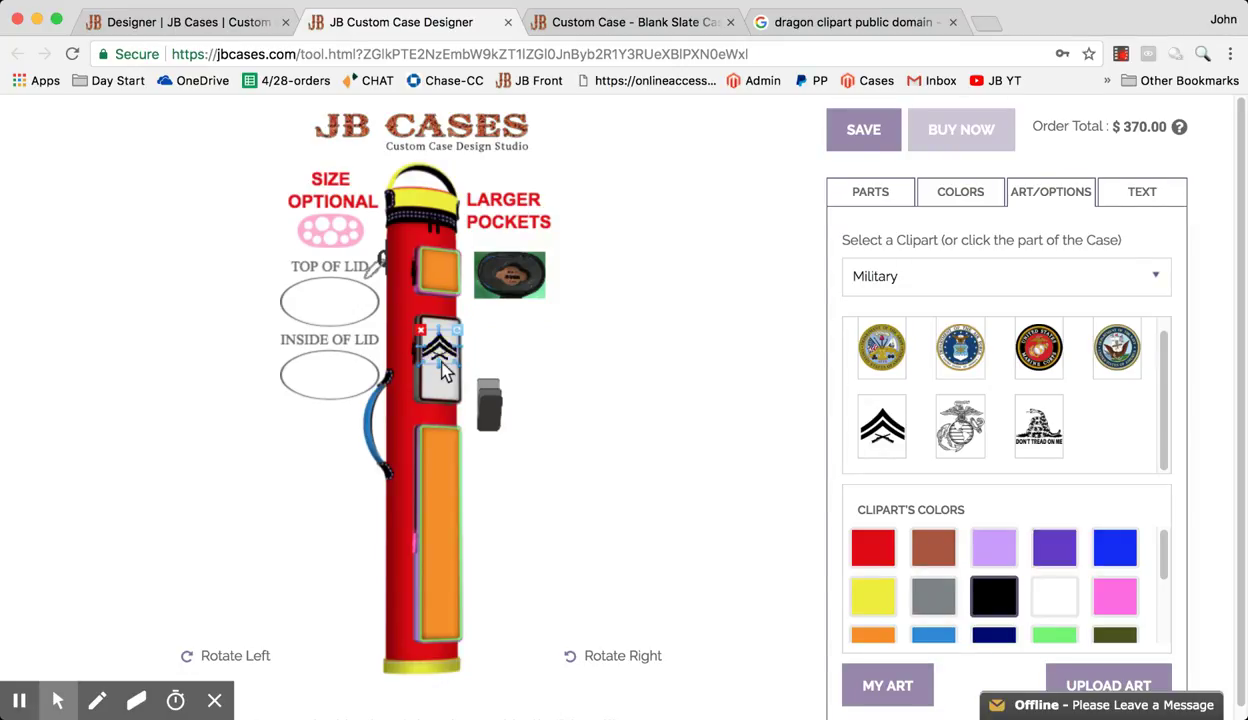
{"action": "left_click", "coordinate": [490, 340]}
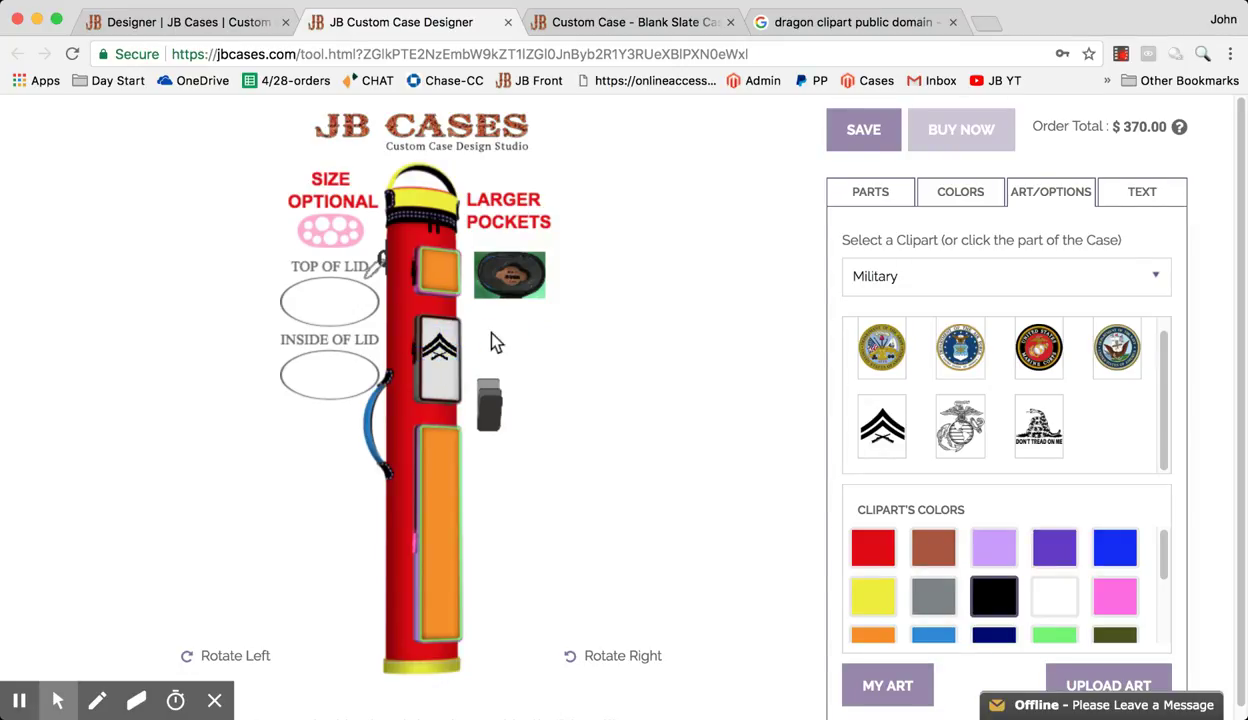
{"action": "left_click", "coordinate": [440, 348]}
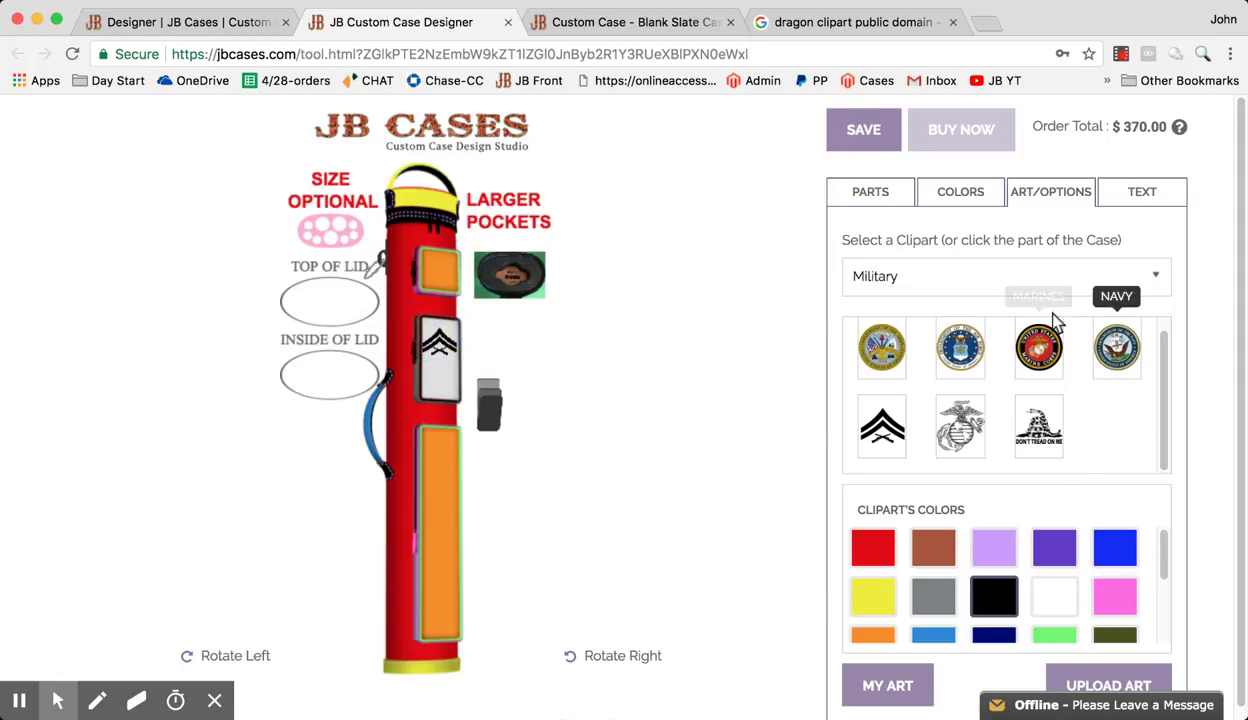
- Add the tall three-diamond scroll from Karen Barton Embroidery Designs and shrink it to fit the 15" pocket
{"action": "left_click", "coordinate": [934, 284]}
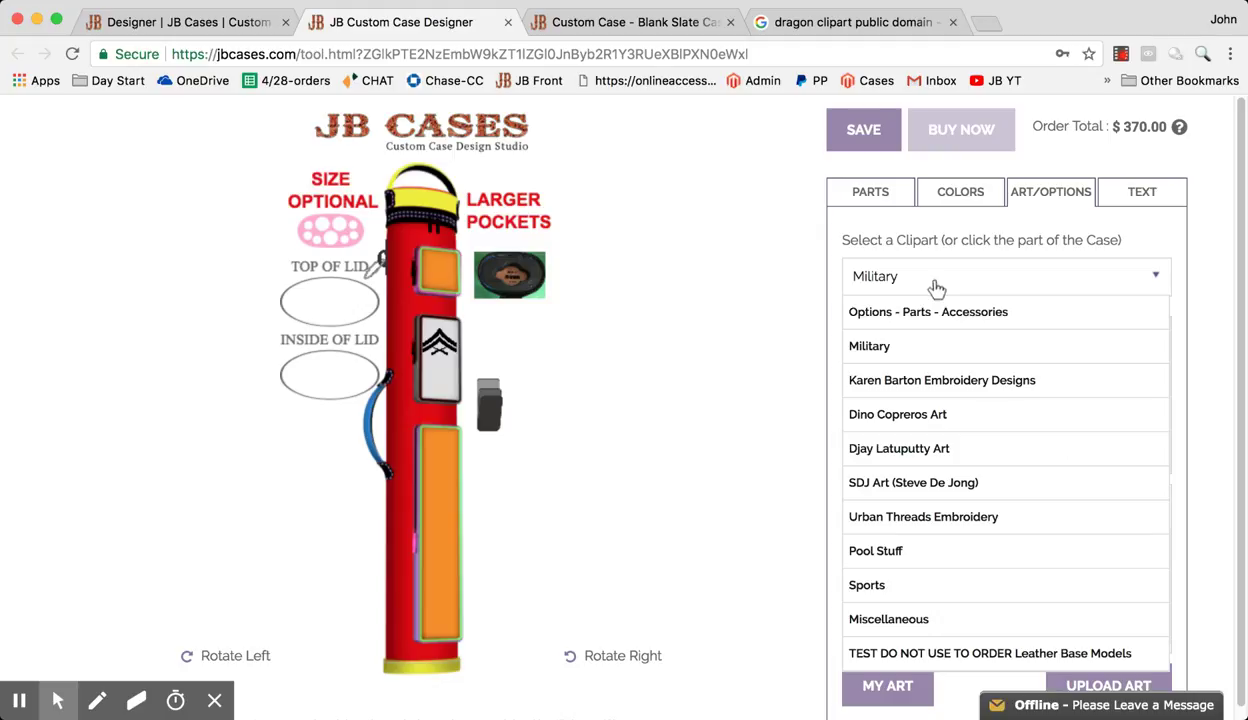
{"action": "left_click", "coordinate": [926, 382]}
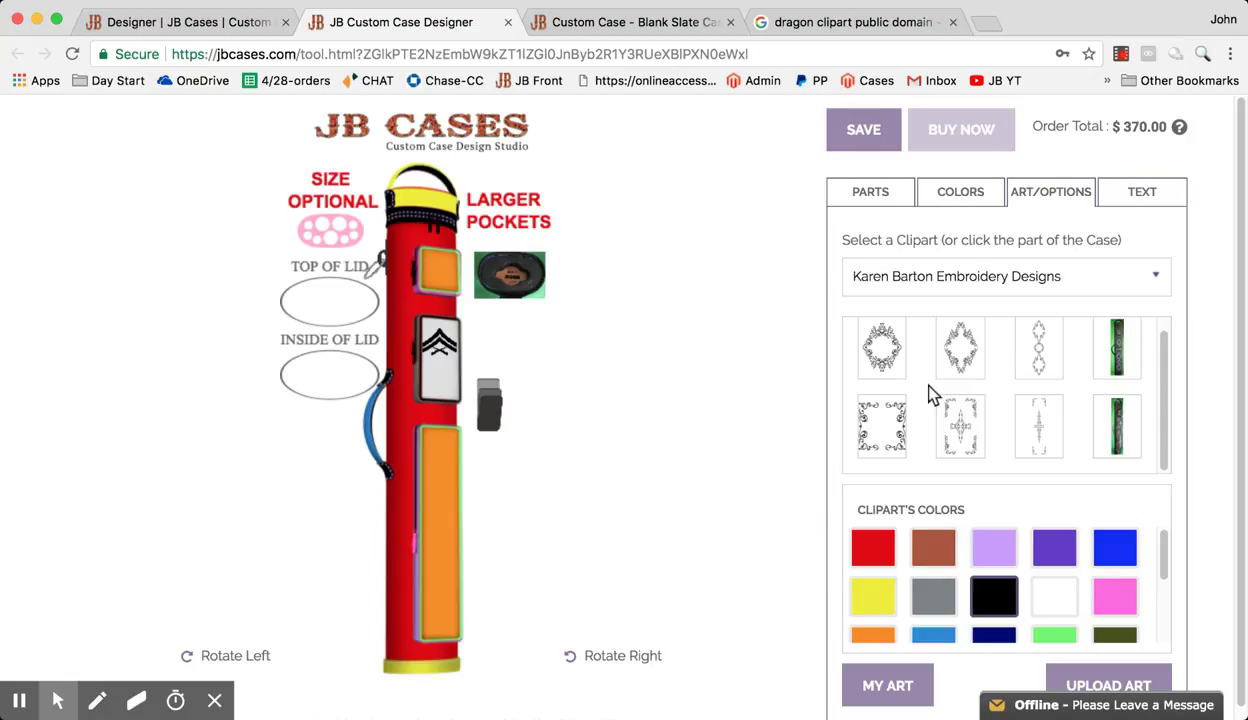
{"action": "left_click", "coordinate": [1040, 346]}
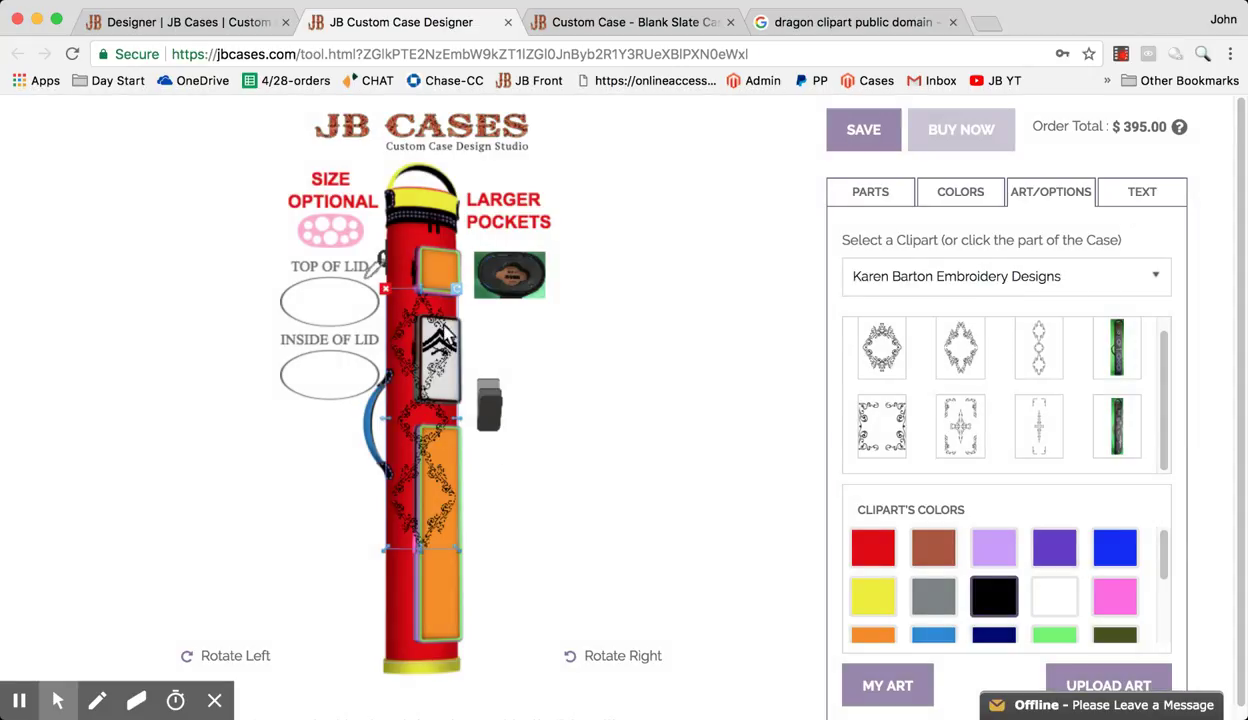
{"action": "left_click_drag", "start_coordinate": [447, 362], "coordinate": [475, 454]}
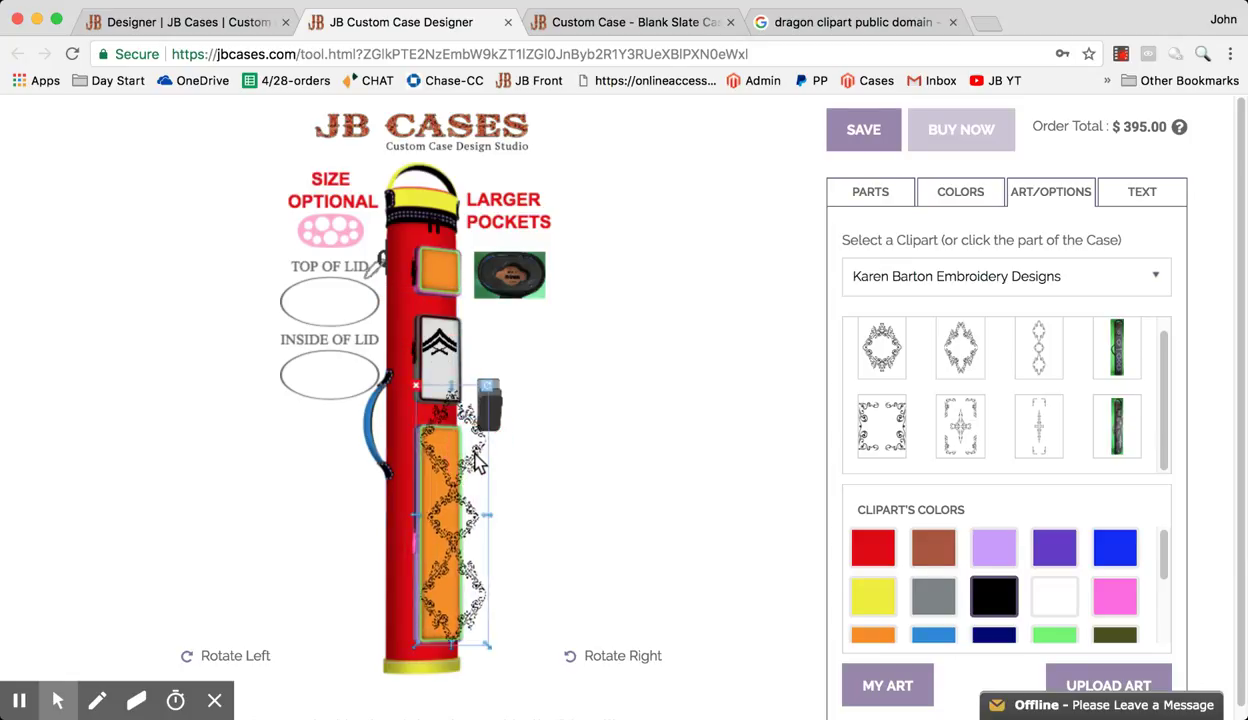
{"action": "left_click_drag", "start_coordinate": [488, 643], "coordinate": [441, 560]}
{"action": "left_click_drag", "start_coordinate": [441, 459], "coordinate": [443, 518]}
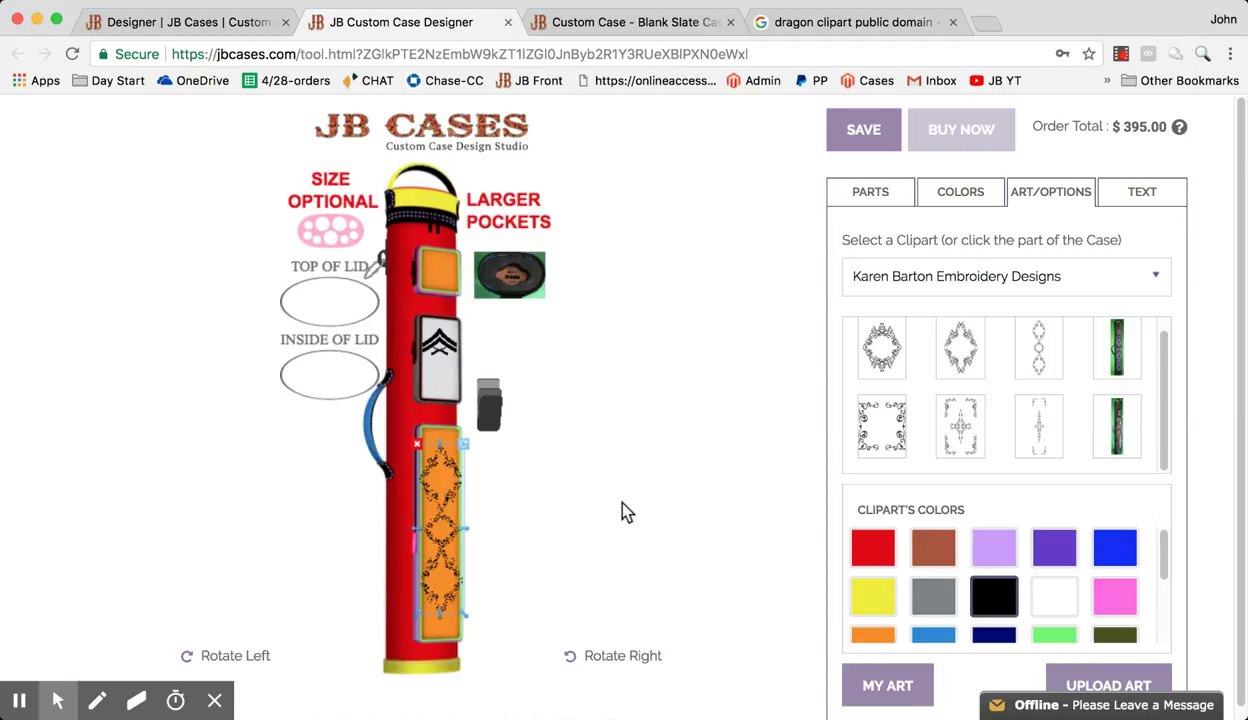
- Color the scroll design on the 15" pocket white
{"action": "left_click", "coordinate": [1104, 599]}
{"action": "left_click", "coordinate": [1045, 600]}
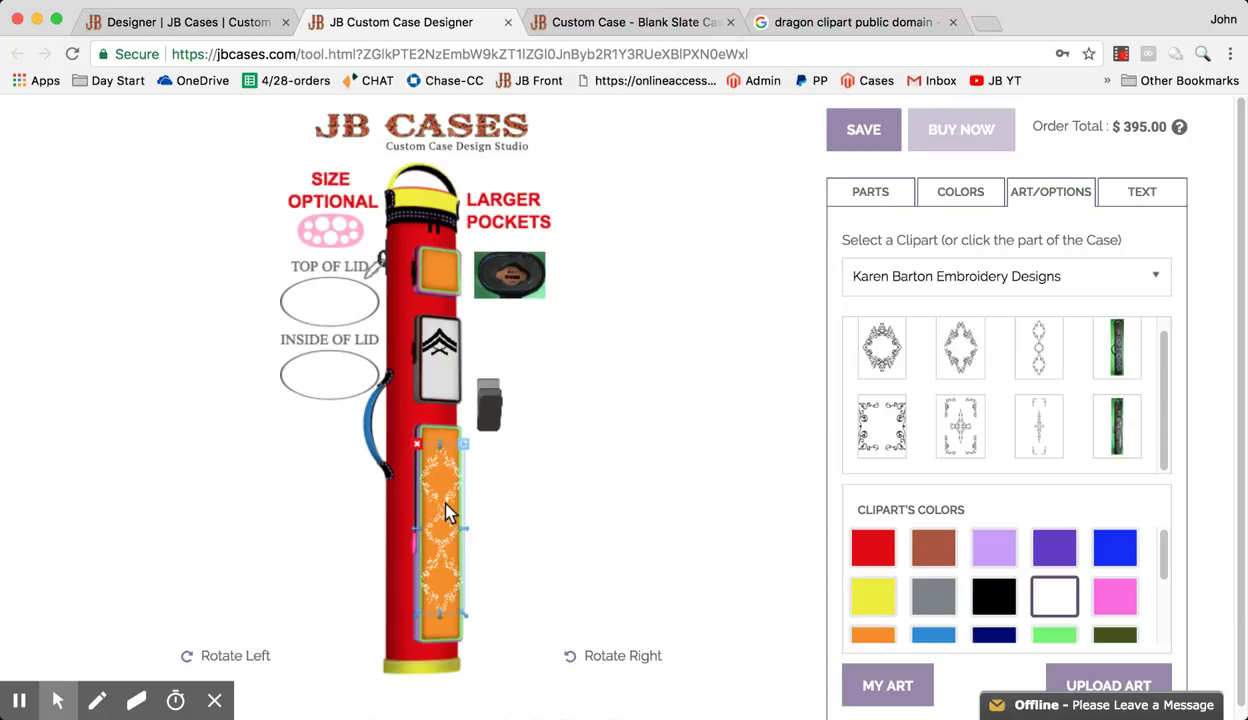
{"action": "mouse_move", "coordinate": [447, 512]}
{"action": "left_mouse_down"}
{"action": "mouse_move", "coordinate": [524, 440]}
{"action": "mouse_move", "coordinate": [562, 372]}
{"action": "mouse_move", "coordinate": [446, 521]}
{"action": "mouse_move", "coordinate": [446, 510]}
{"action": "left_mouse_up"}
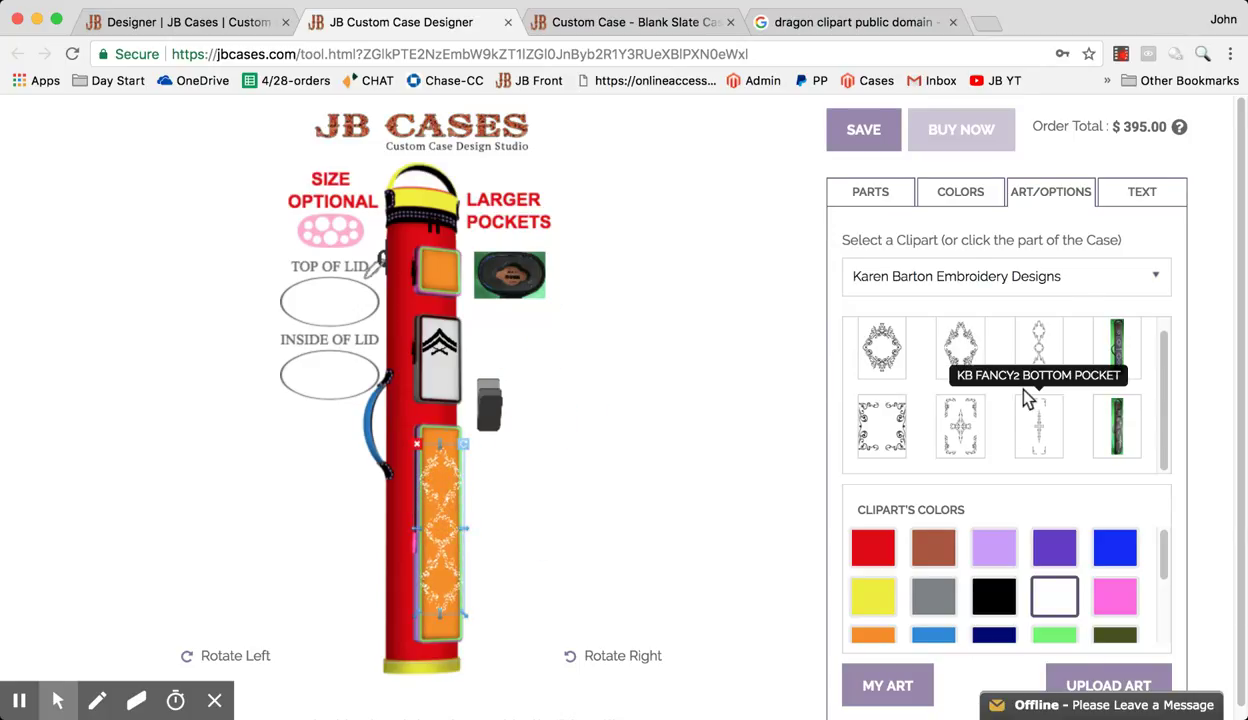
- Add a second three-diamond scroll in black, move it off the case beside the pockets and enlarge it
{"action": "left_click", "coordinate": [886, 358]}
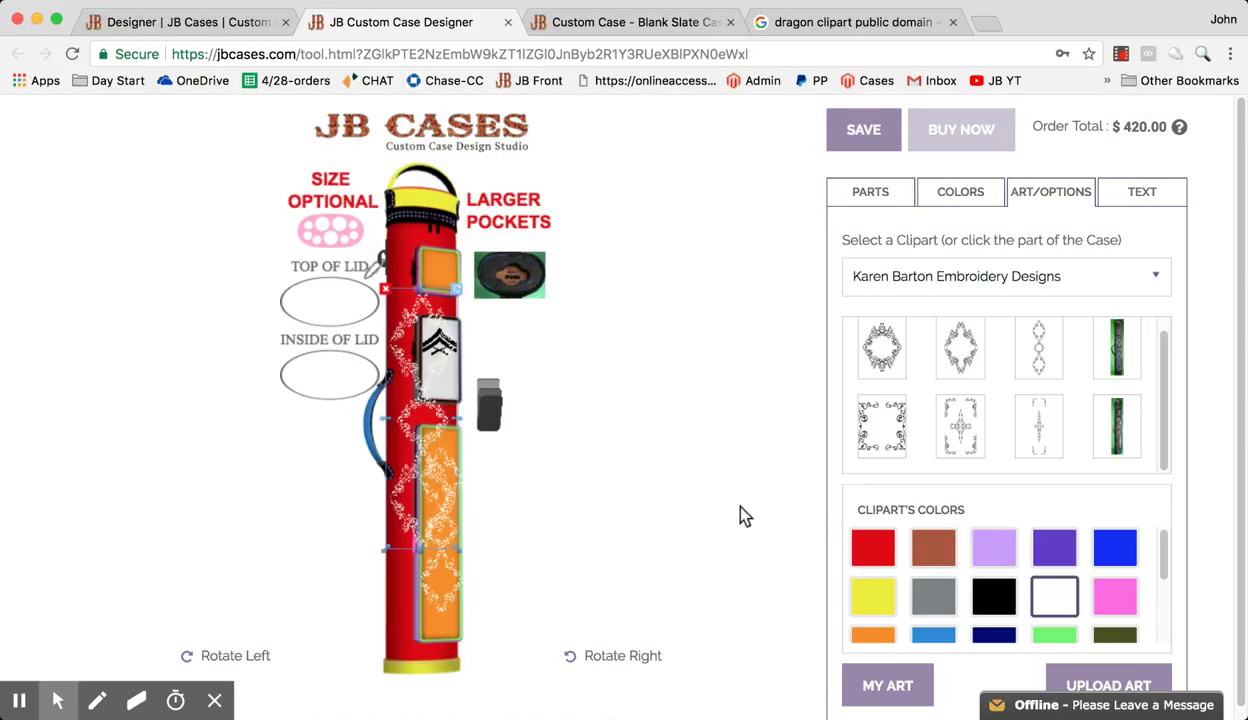
{"action": "left_click", "coordinate": [990, 598]}
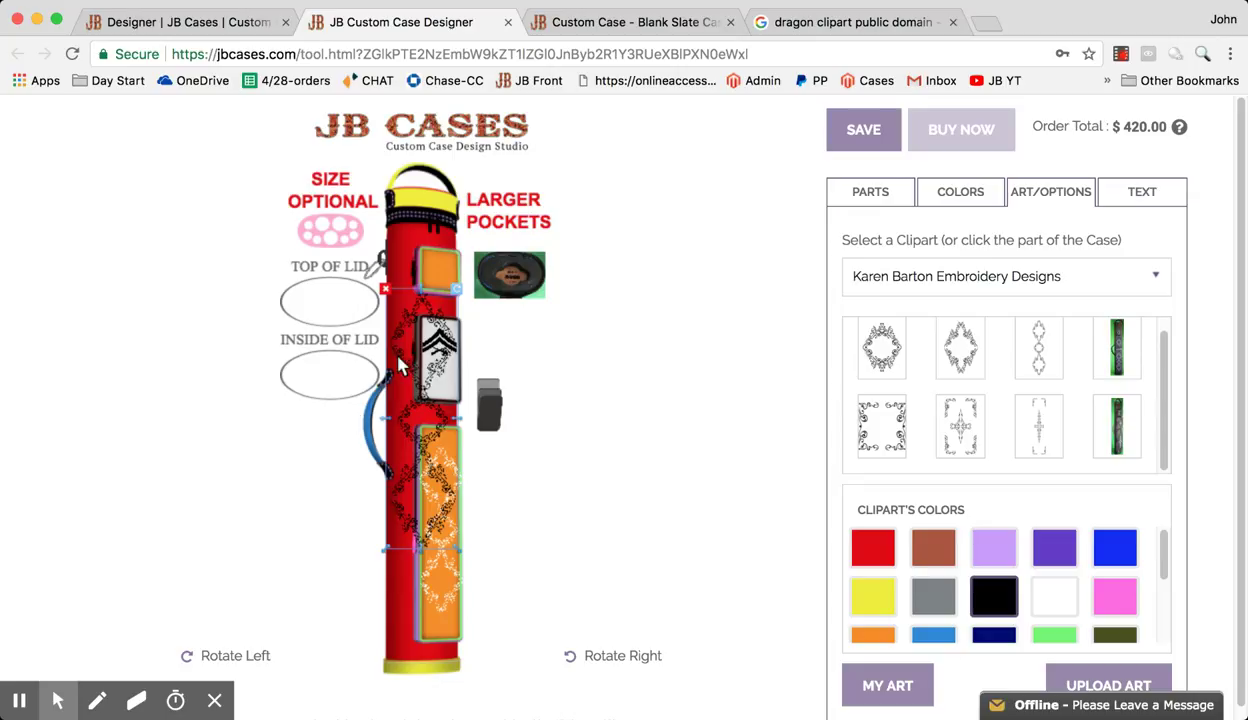
{"action": "left_click_drag", "start_coordinate": [400, 365], "coordinate": [487, 283]}
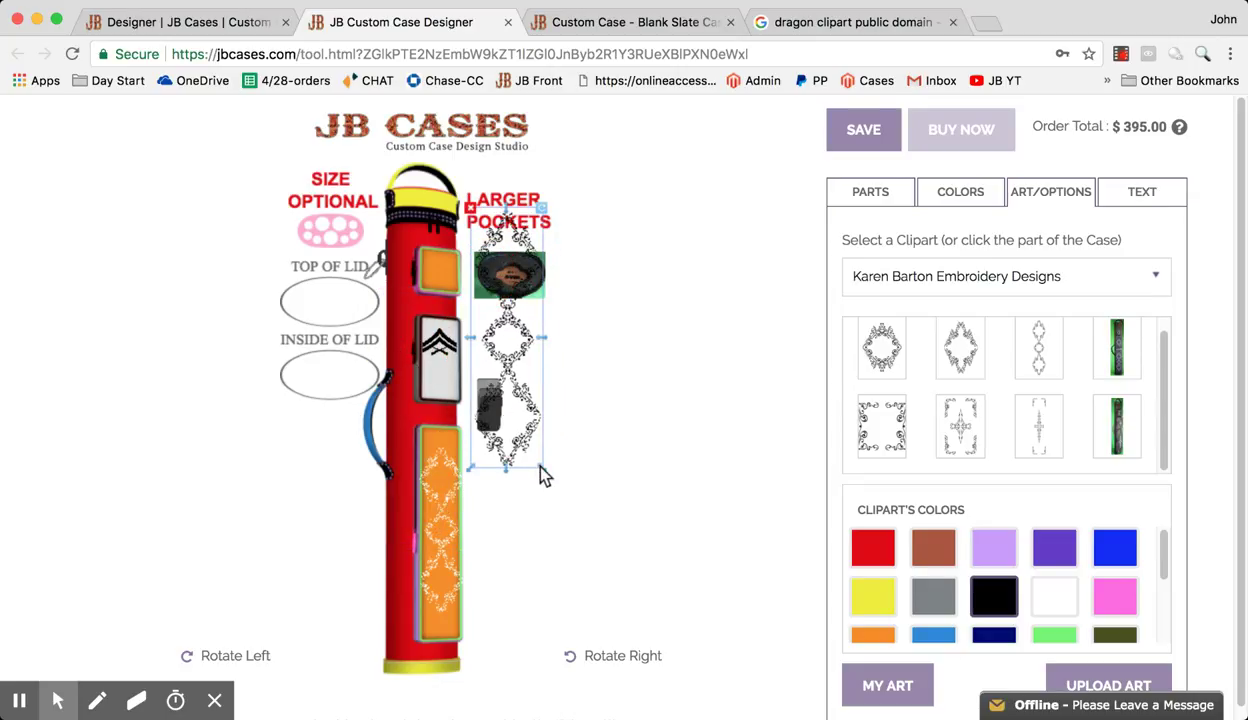
{"action": "left_click_drag", "start_coordinate": [541, 474], "coordinate": [633, 716]}
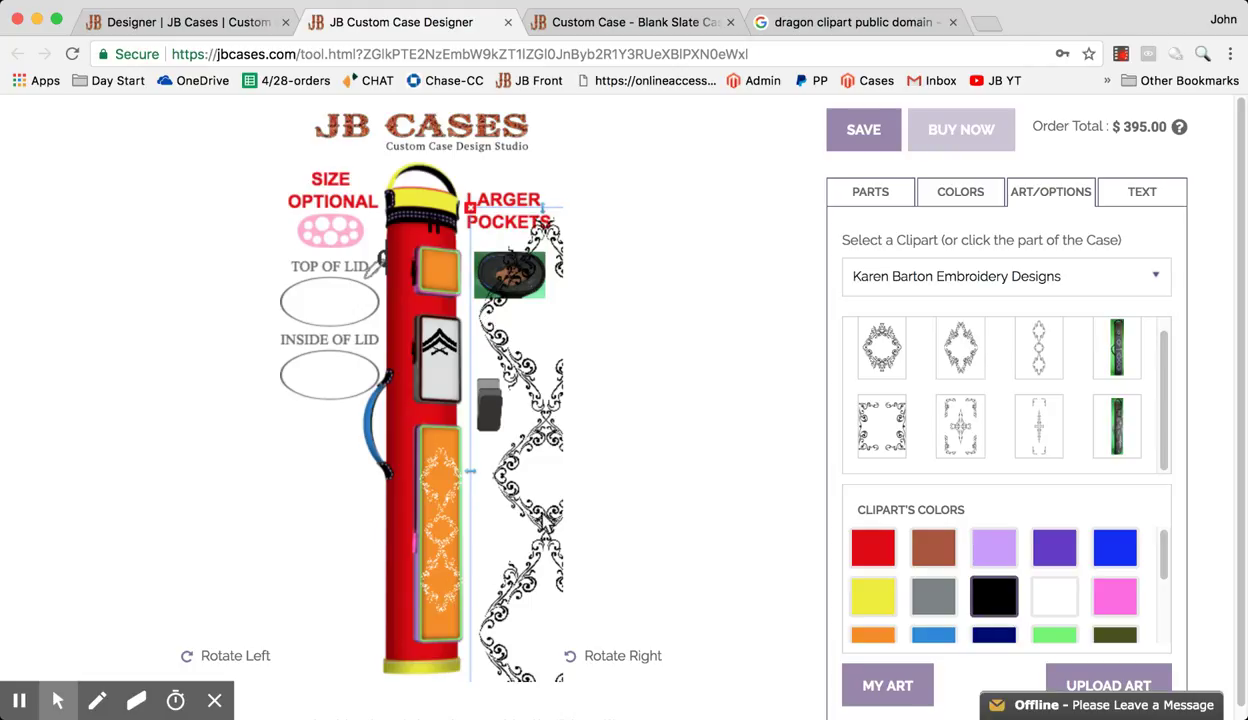
- Try the sample photo of an embroidered three-pocket case, enlarged beside the red case, and delete it
{"action": "left_click", "coordinate": [1118, 347]}
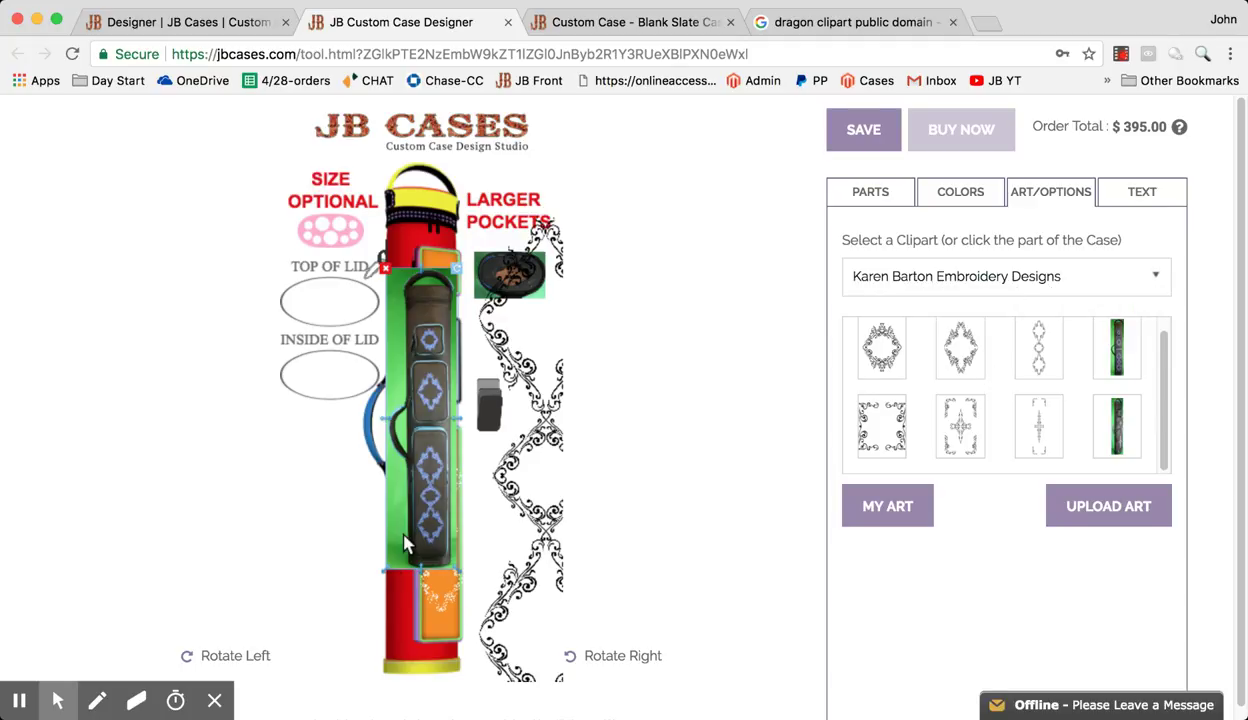
{"action": "left_click_drag", "start_coordinate": [389, 577], "coordinate": [330, 640]}
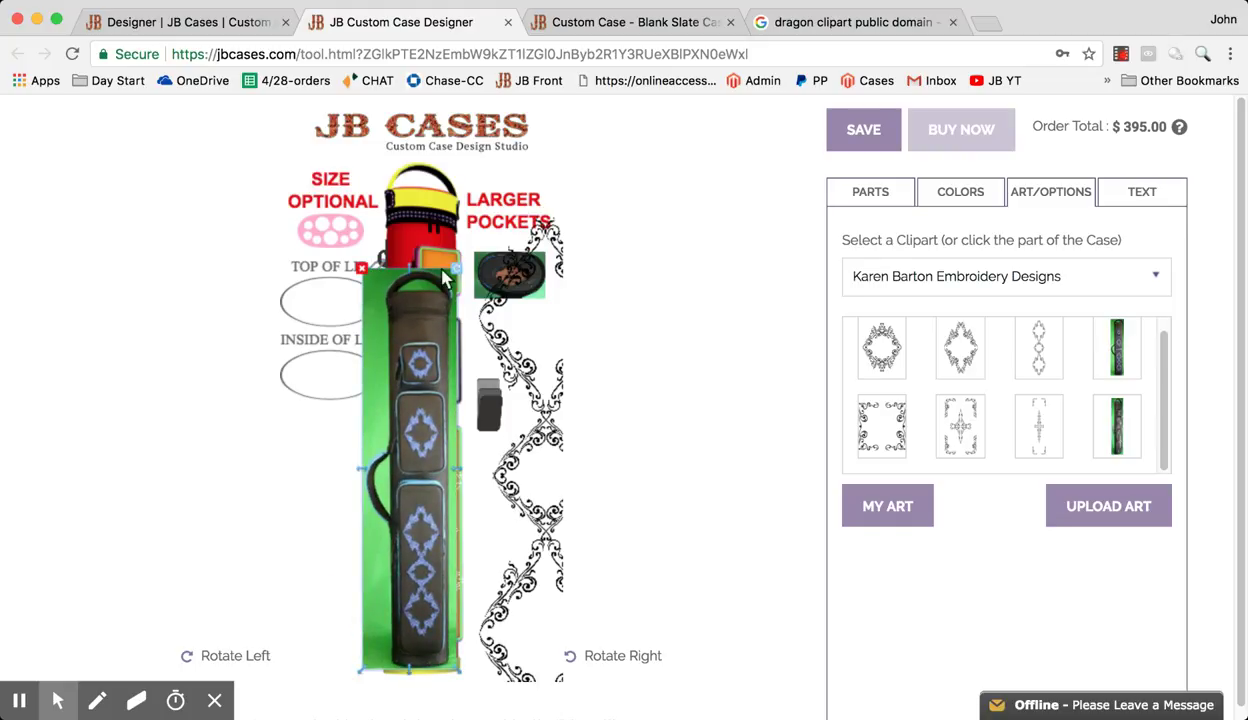
{"action": "left_click_drag", "start_coordinate": [446, 280], "coordinate": [362, 175]}
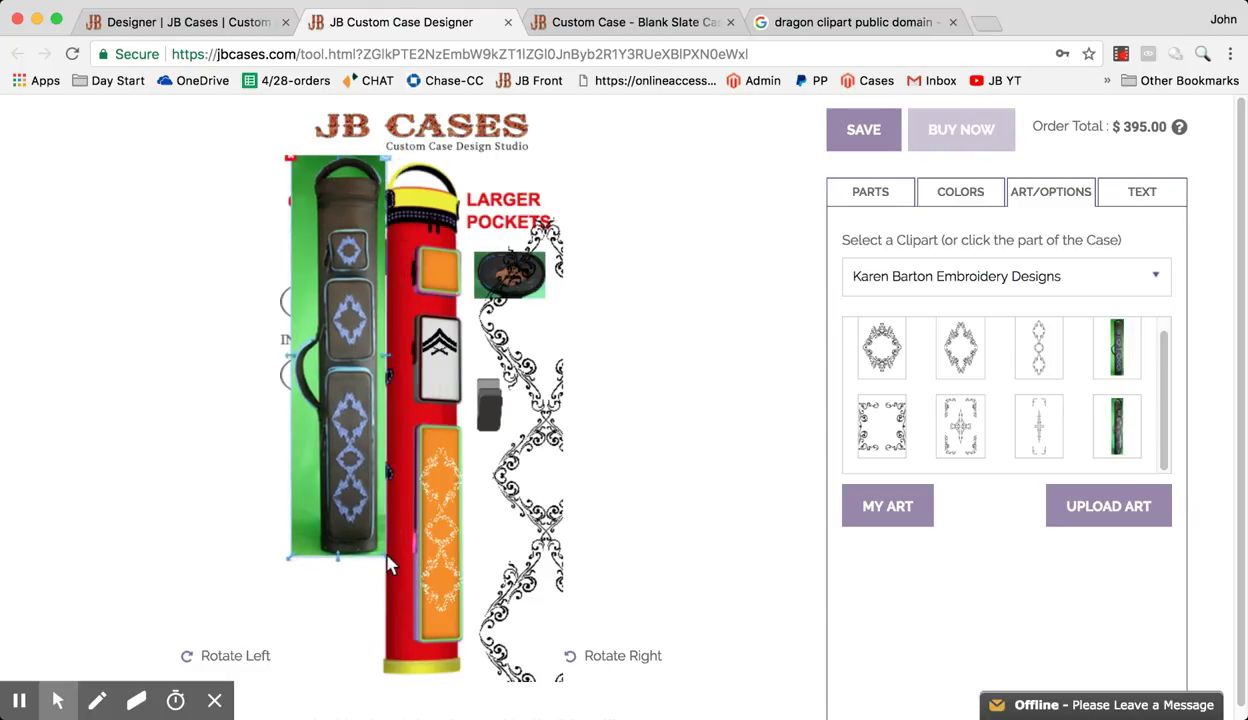
{"action": "left_click_drag", "start_coordinate": [390, 565], "coordinate": [436, 614]}
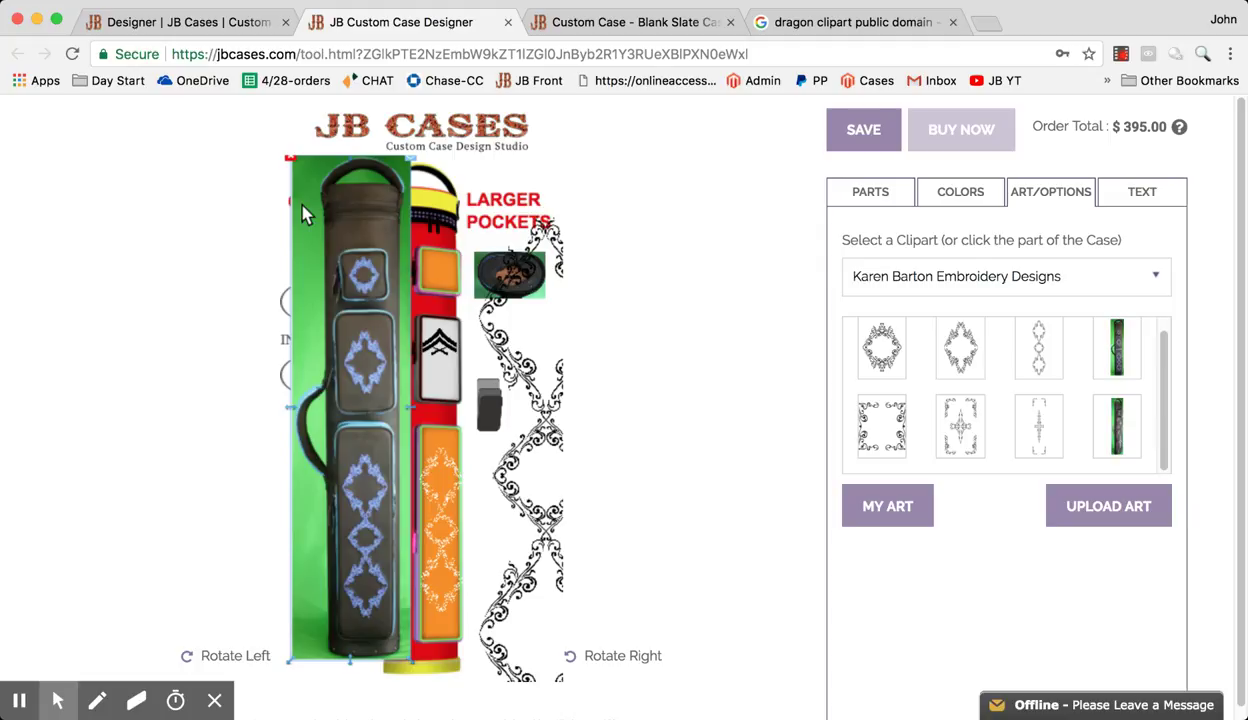
{"action": "left_click", "coordinate": [290, 162]}
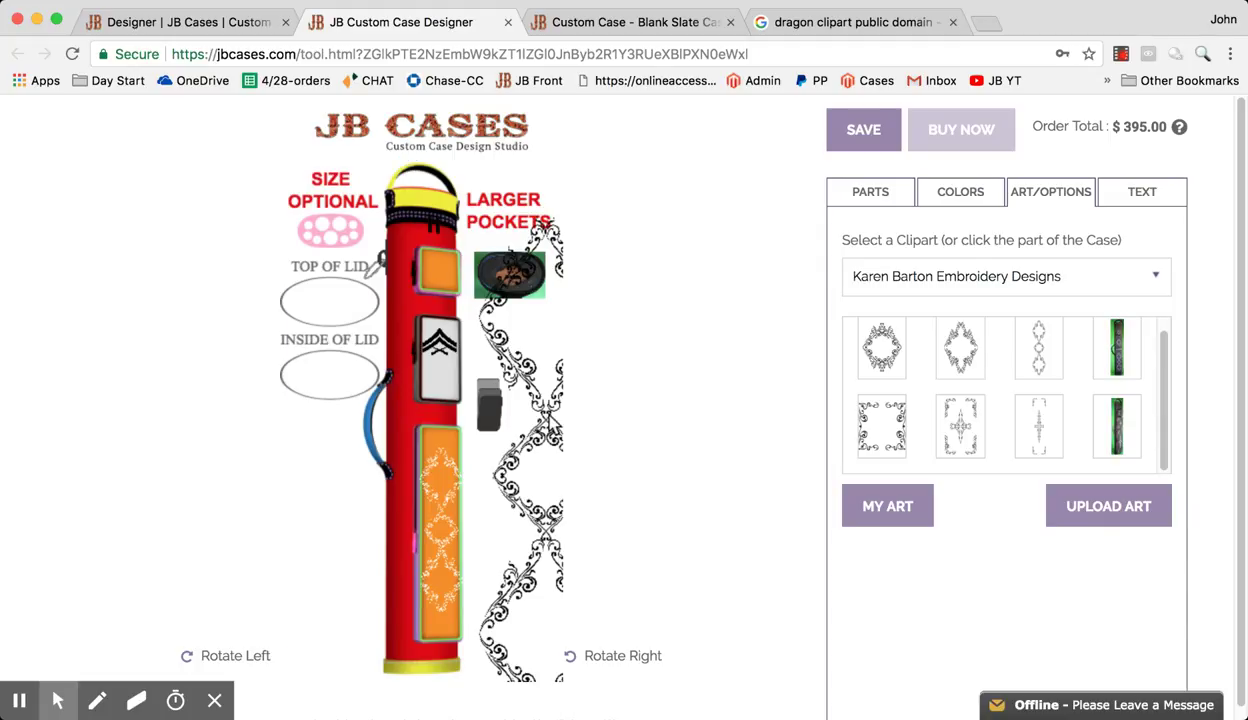
- Delete the enlarged black scroll beside the case and select the white scroll on the 15" pocket
{"action": "left_click", "coordinate": [542, 410]}
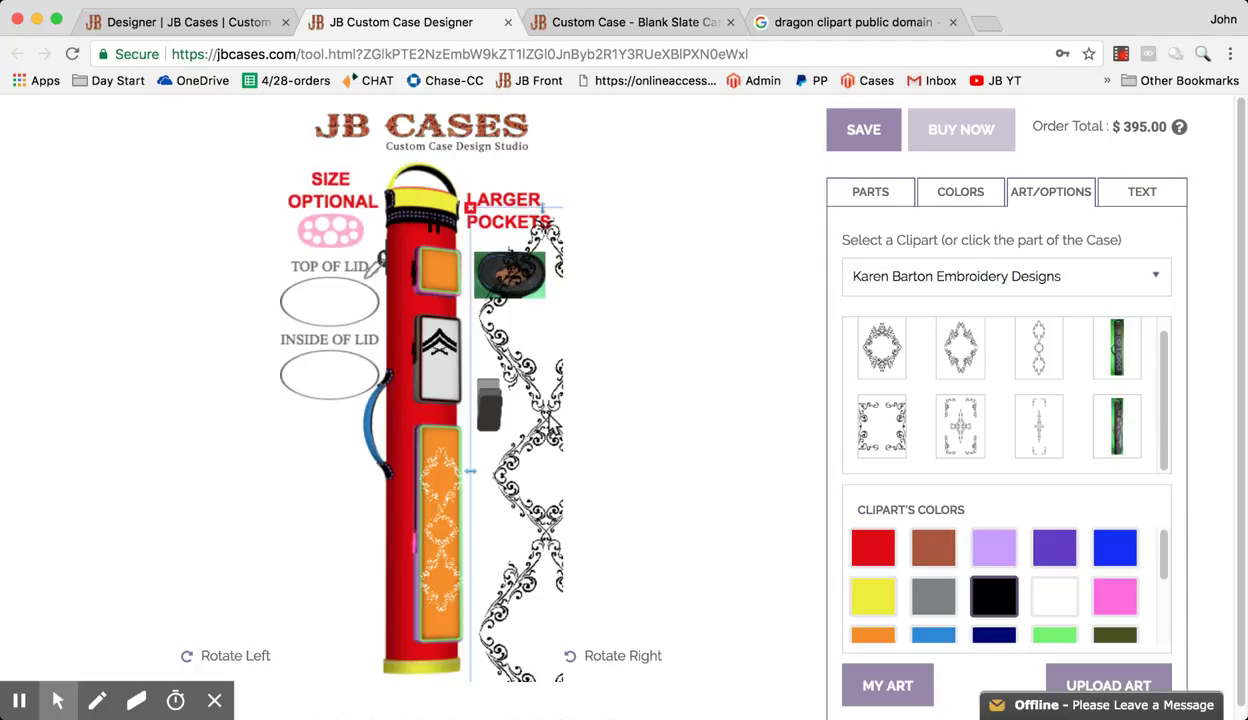
{"action": "left_click", "coordinate": [469, 208]}
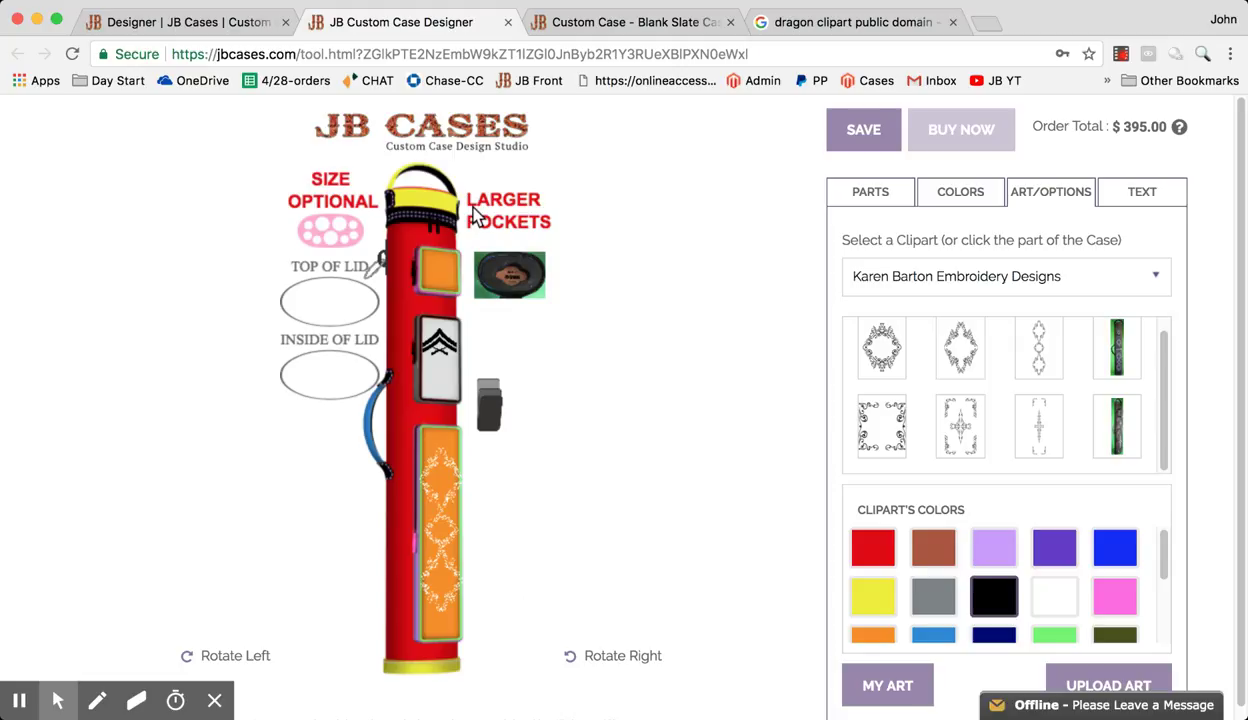
{"action": "left_click", "coordinate": [447, 528]}
- Review the itemized part and embroidery prices in the order total breakdown
{"action": "mouse_move", "coordinate": [1128, 117]}
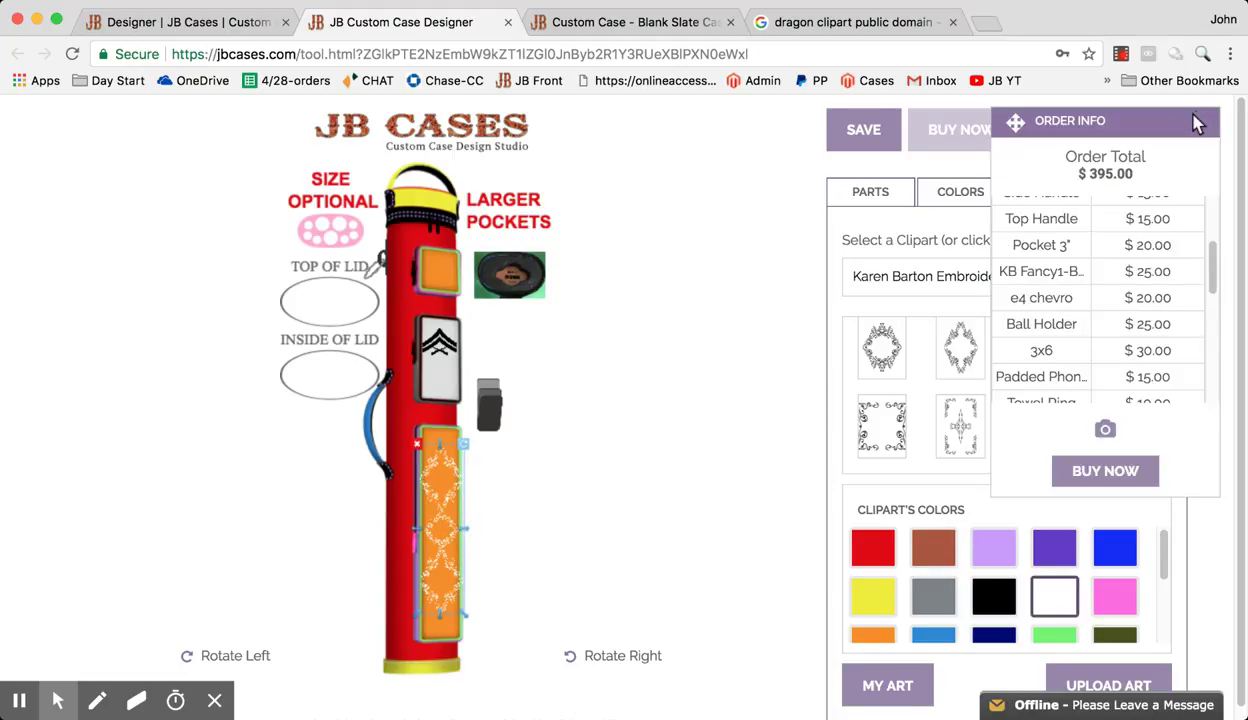
{"action": "scroll", "coordinate": [1168, 320], "scroll_direction": "down", "scroll_amount": 3}
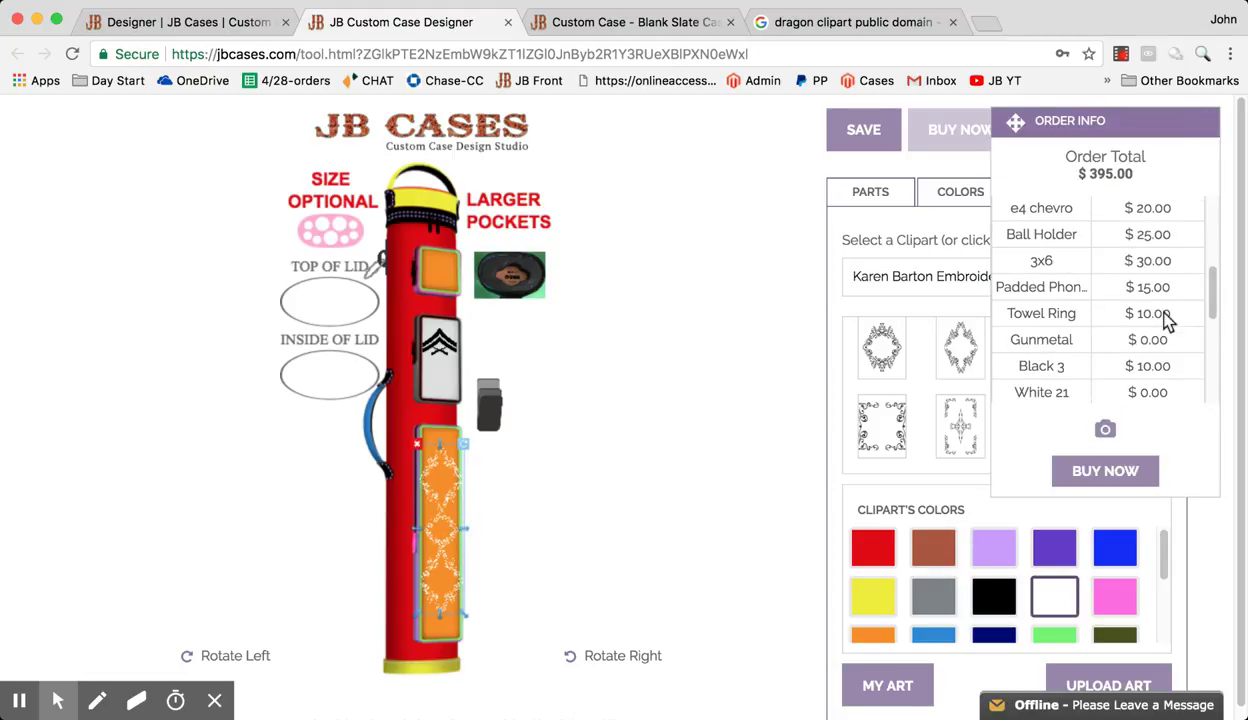
{"action": "scroll", "coordinate": [1168, 320], "scroll_direction": "up", "scroll_amount": 3}
{"action": "scroll", "coordinate": [1168, 320], "scroll_direction": "up", "scroll_amount": 1}
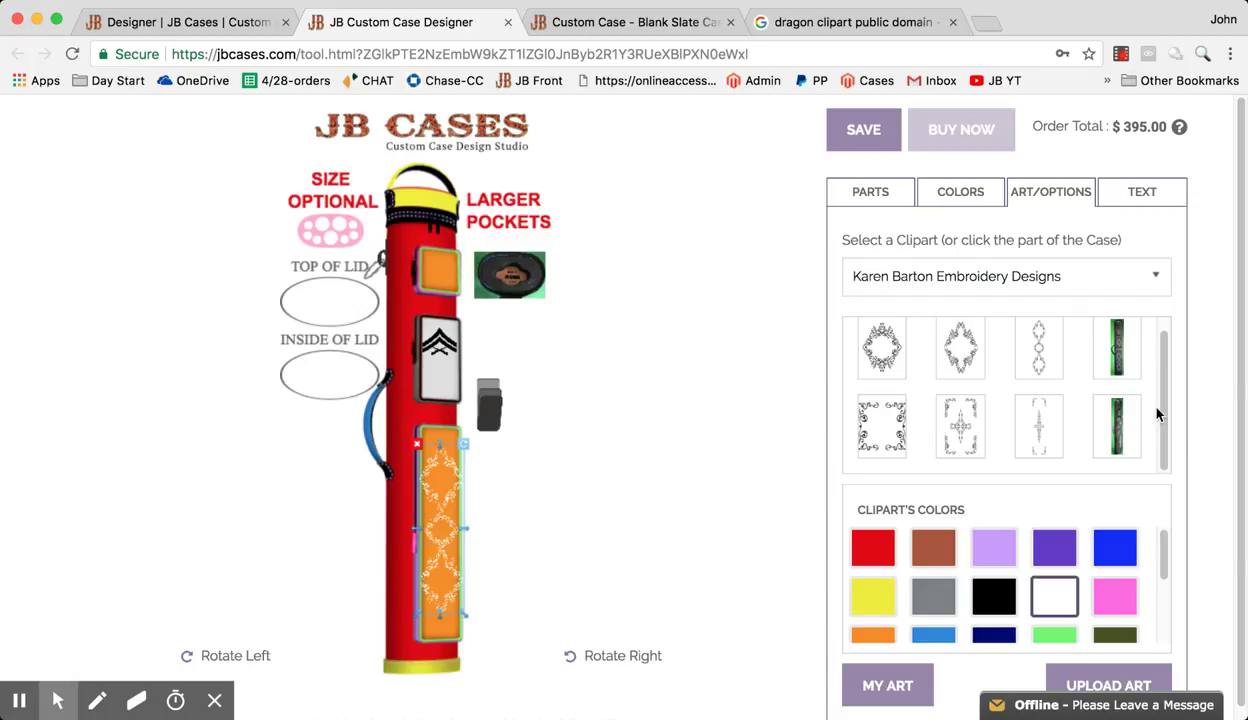
- Try the dino1 design from Dino Copreros Art on the case and delete it
{"action": "left_click_drag", "start_coordinate": [1165, 412], "coordinate": [1165, 404]}
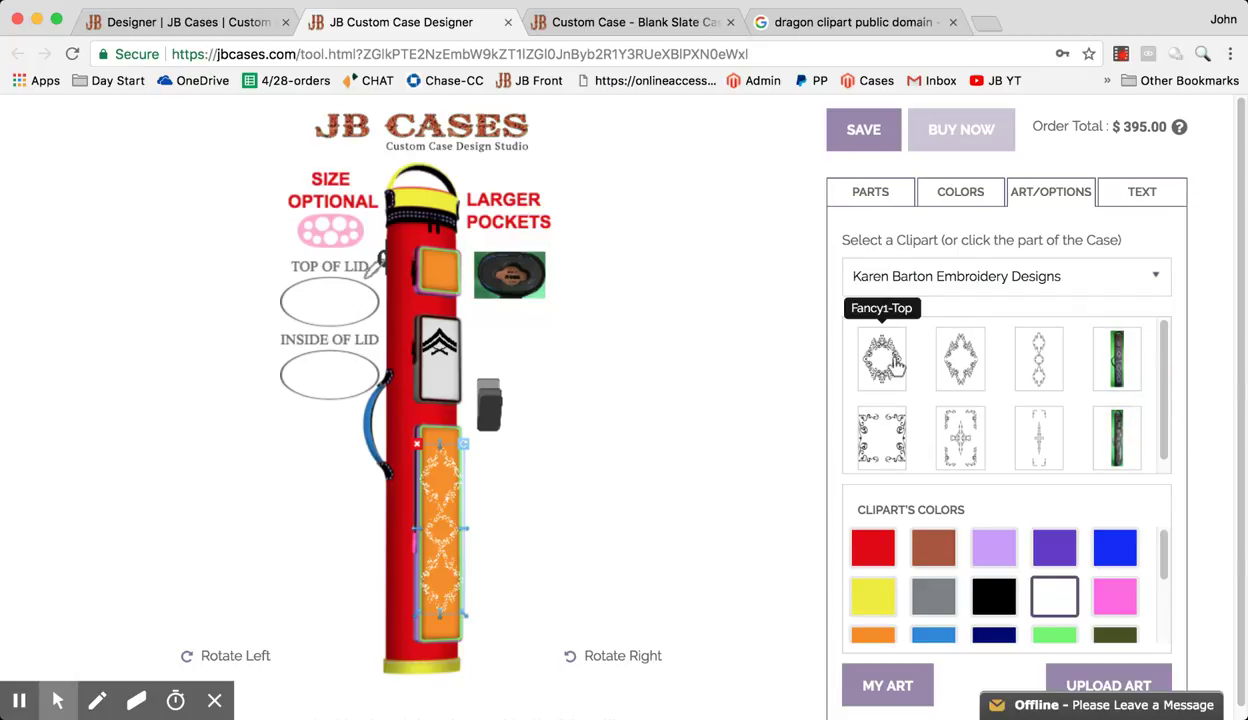
{"action": "left_click", "coordinate": [957, 283]}
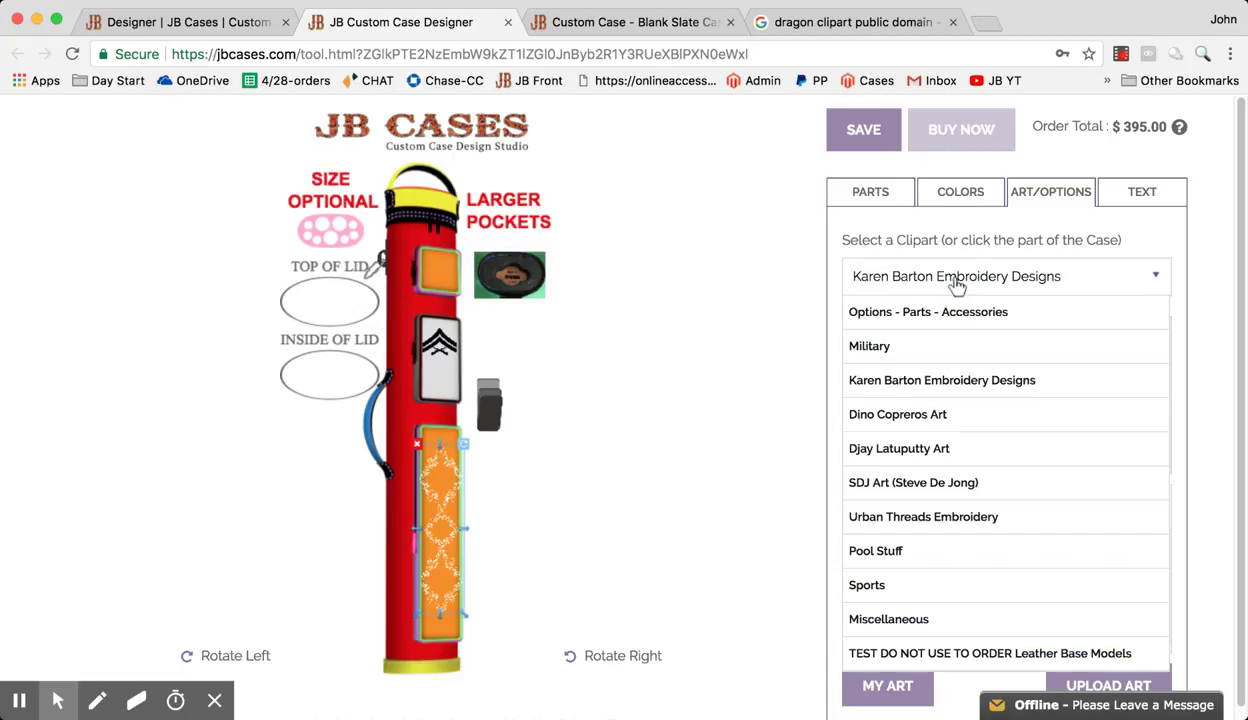
{"action": "left_click", "coordinate": [928, 416]}
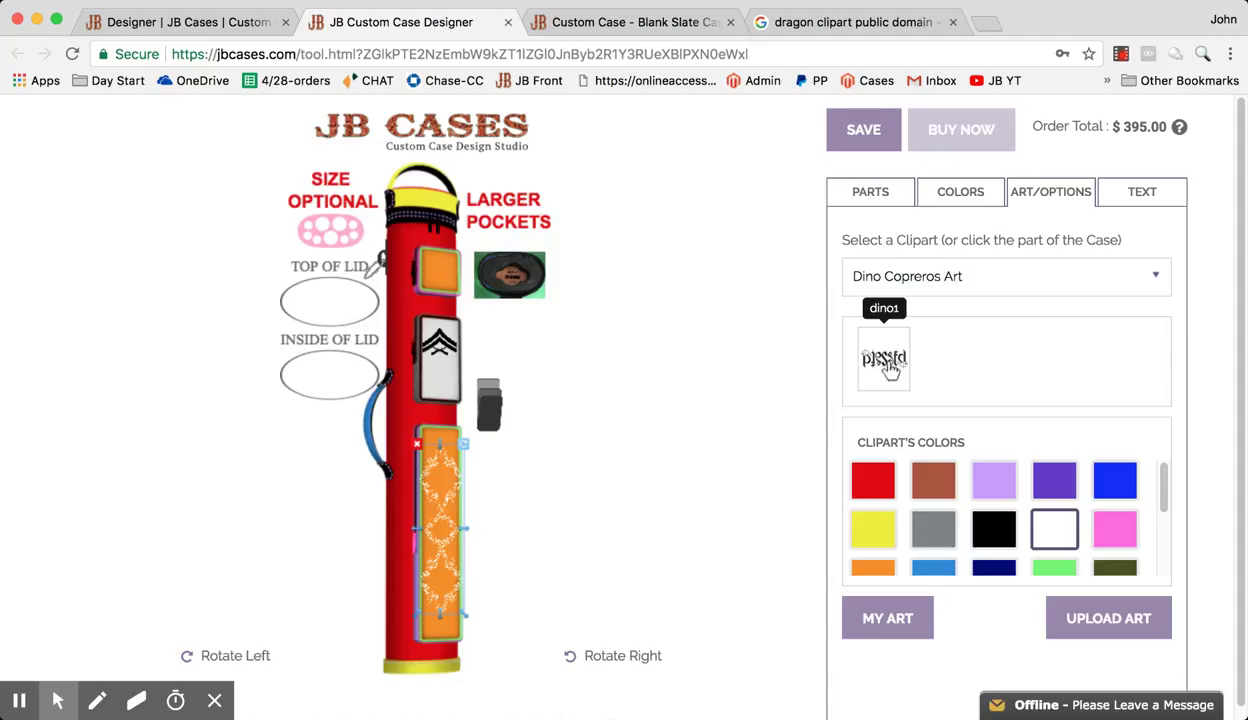
{"action": "left_click", "coordinate": [888, 362]}
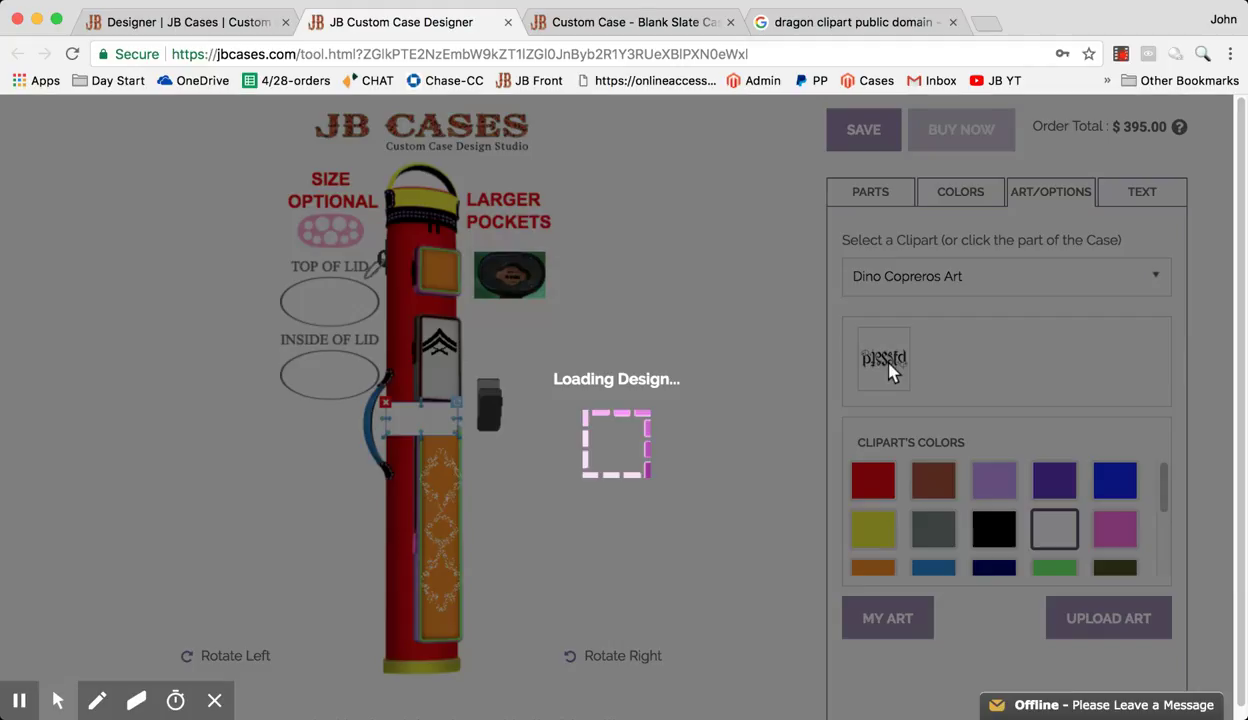
{"action": "left_click", "coordinate": [385, 404]}
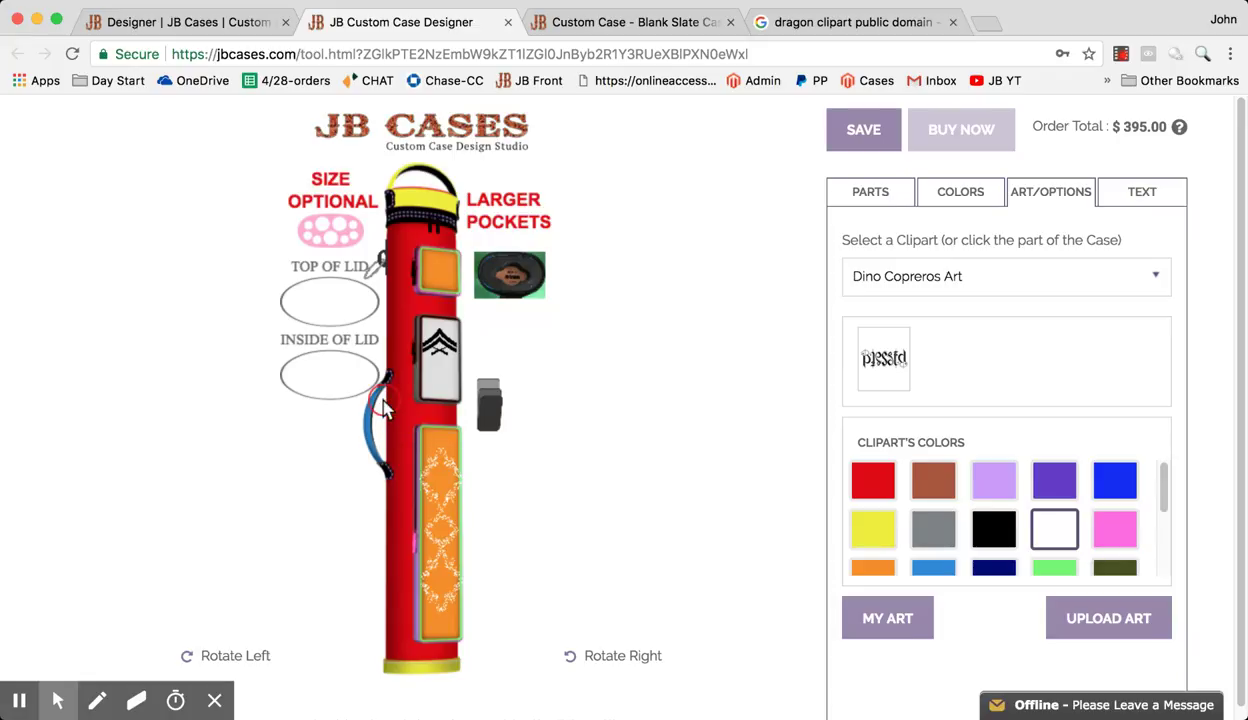
- Add the second Maori mask design from SDJ Art to the case, enlarge it and color it black
{"action": "left_click", "coordinate": [1076, 280]}
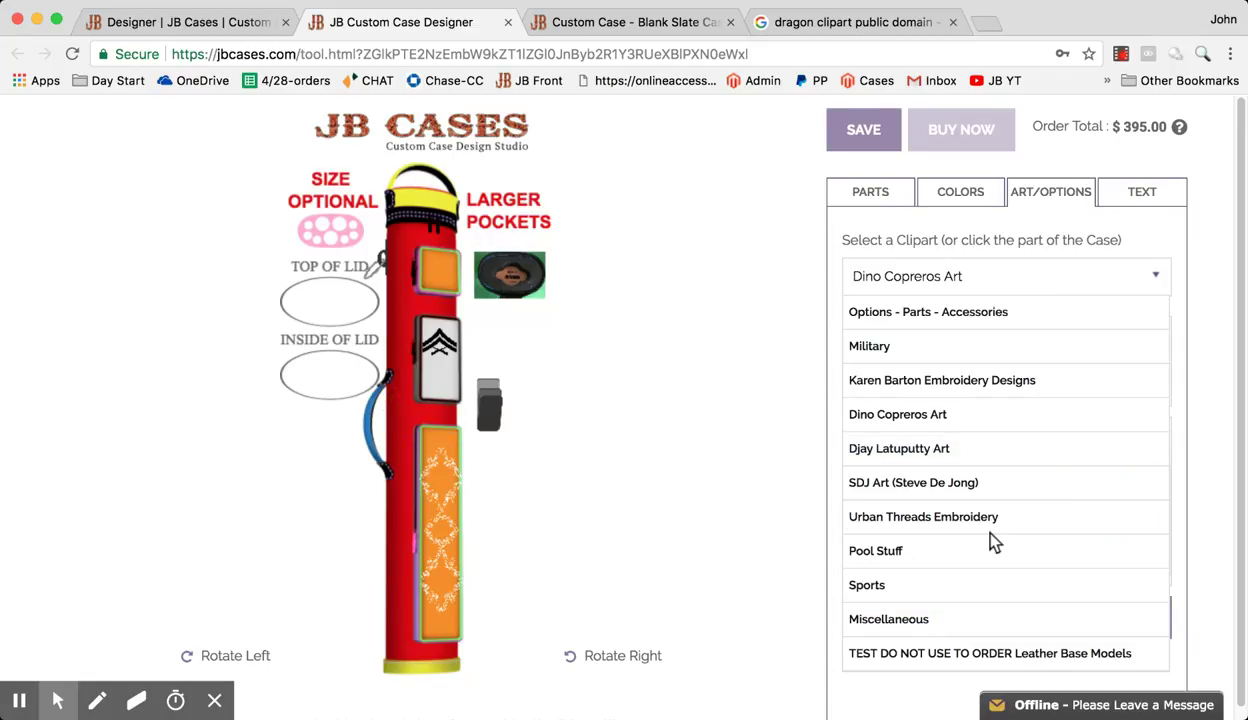
{"action": "left_click", "coordinate": [928, 486]}
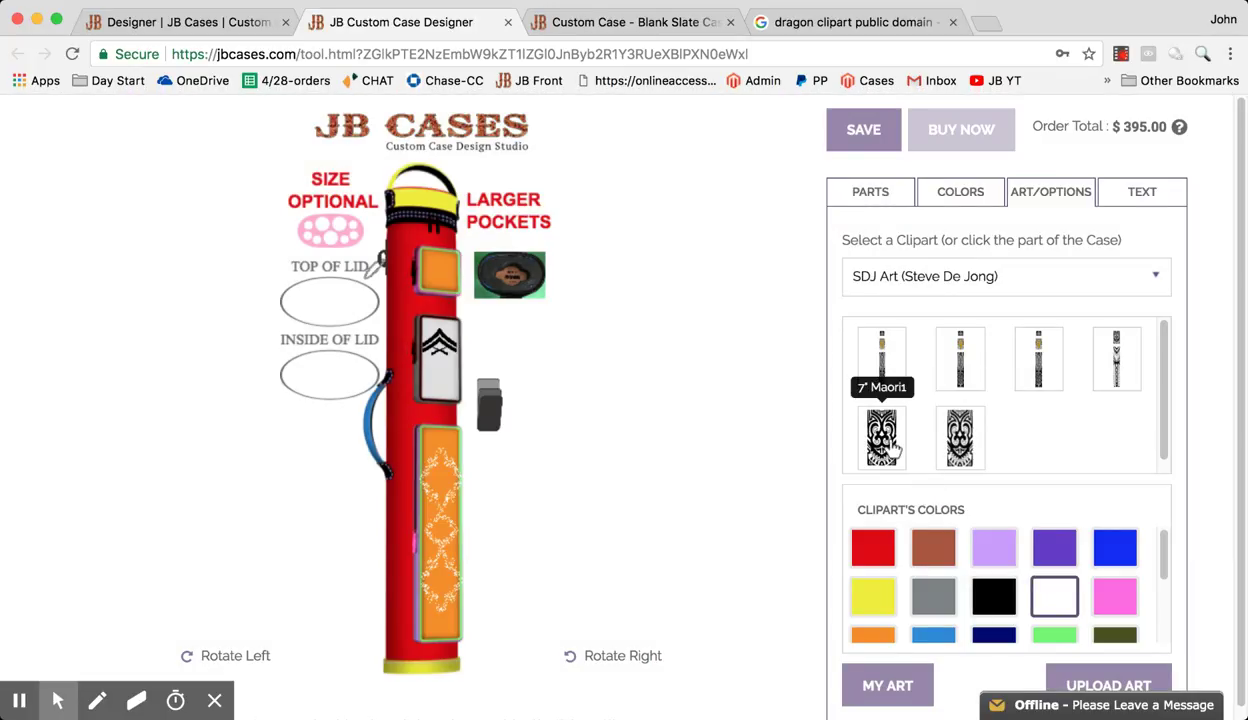
{"action": "left_click", "coordinate": [960, 437]}
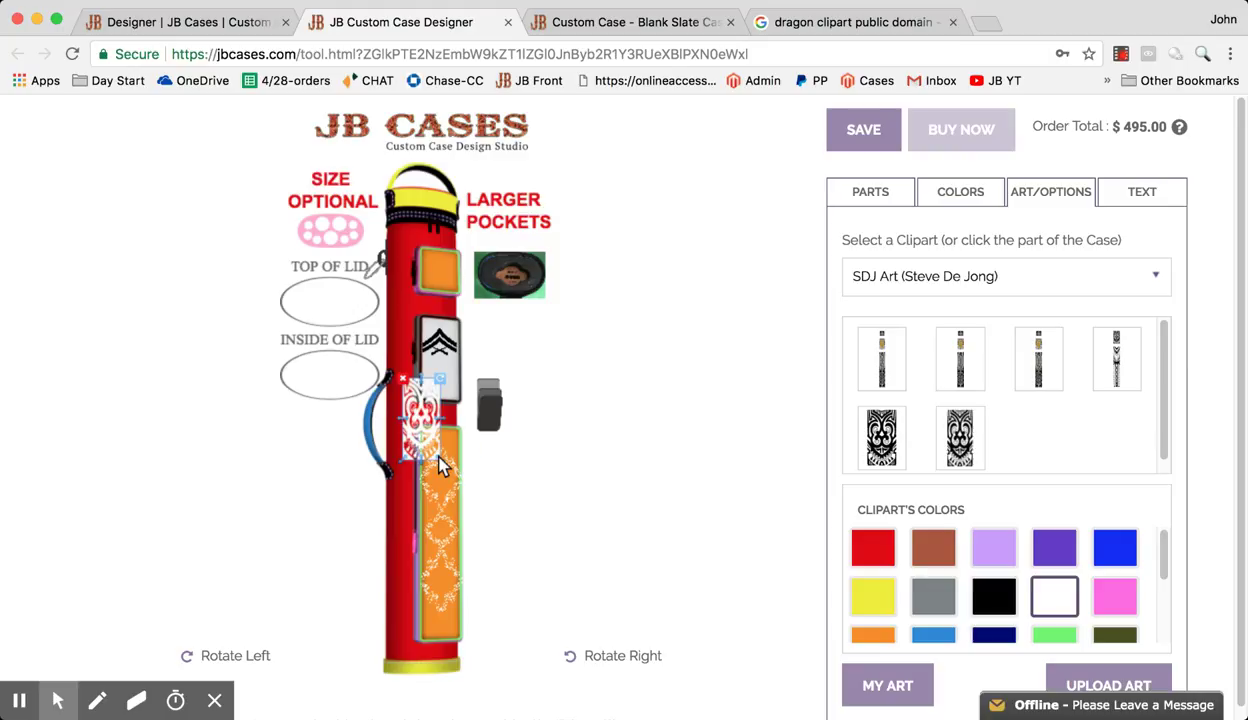
{"action": "left_click_drag", "start_coordinate": [443, 465], "coordinate": [510, 585]}
{"action": "left_click", "coordinate": [993, 600]}
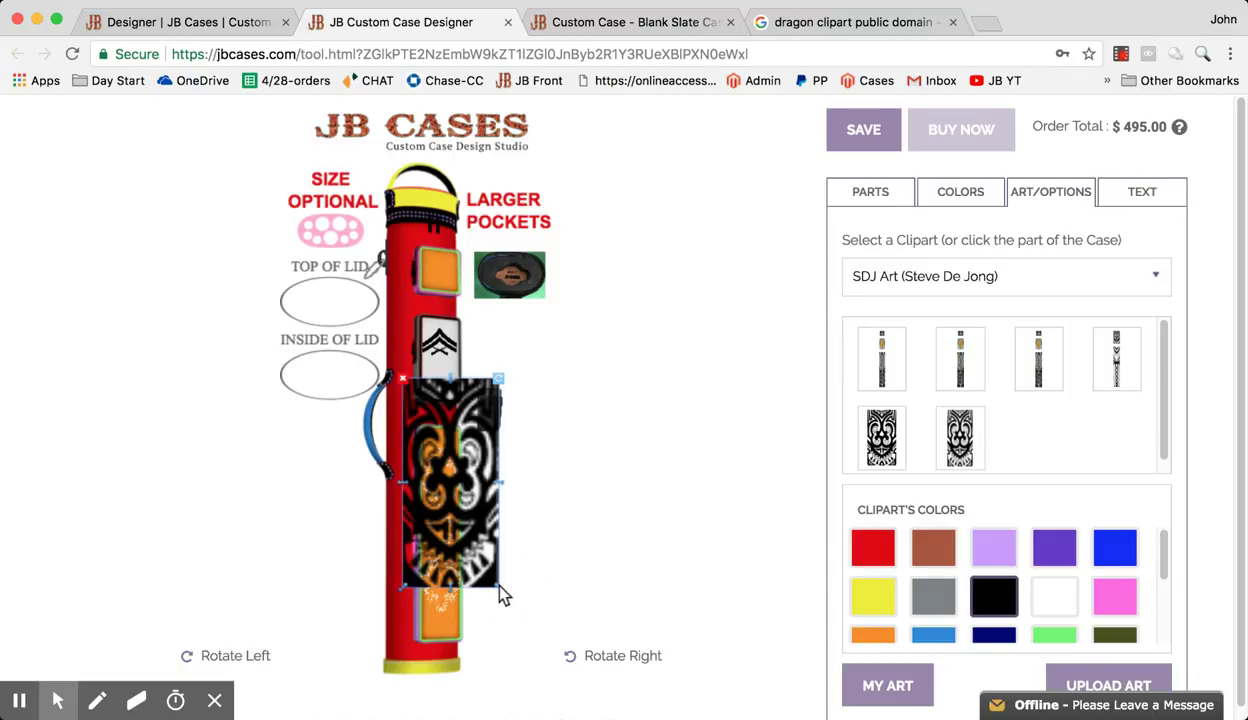
- Shrink the Maori mask design and position it over the white middle pocket
{"action": "left_click_drag", "start_coordinate": [499, 586], "coordinate": [450, 474]}
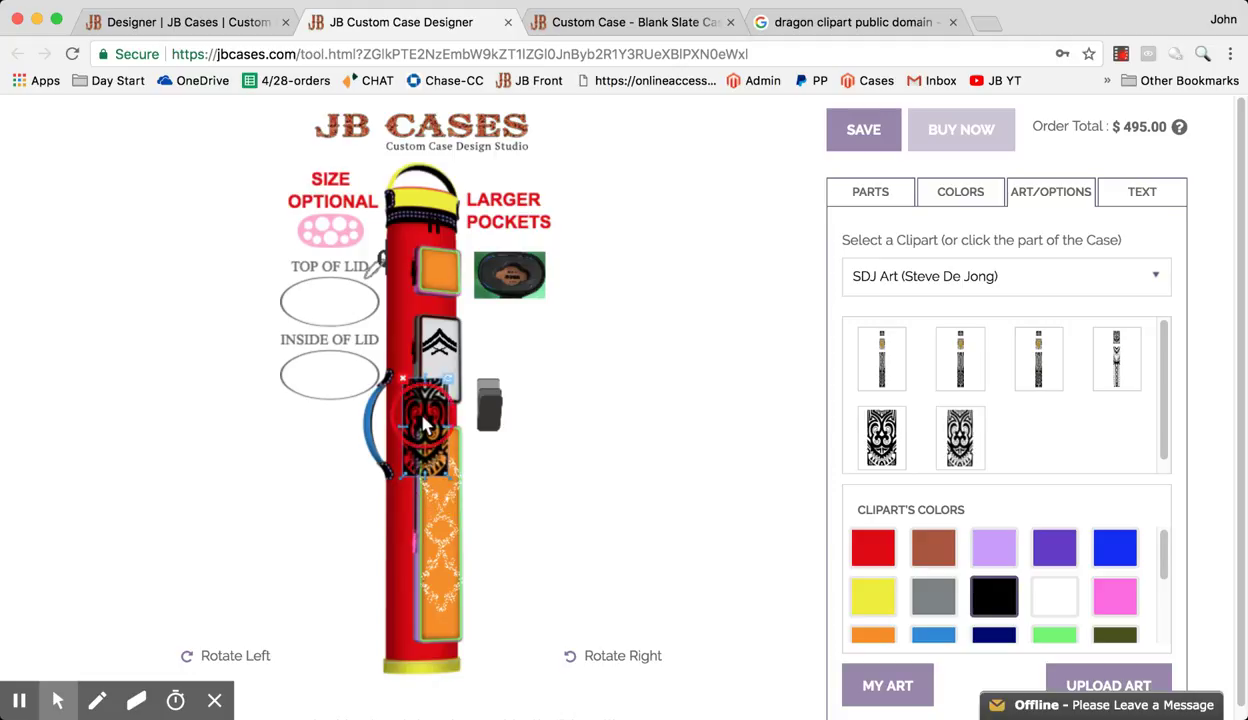
{"action": "left_click_drag", "start_coordinate": [425, 425], "coordinate": [440, 366]}
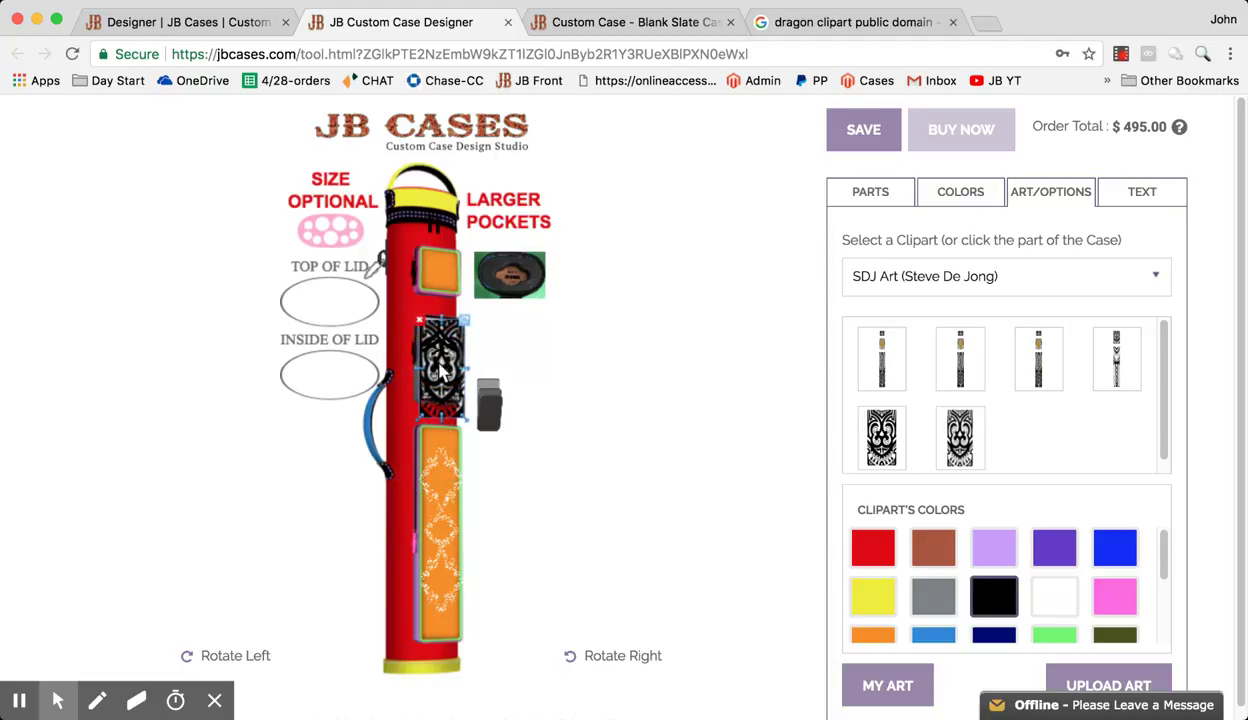
{"action": "left_click", "coordinate": [462, 410]}
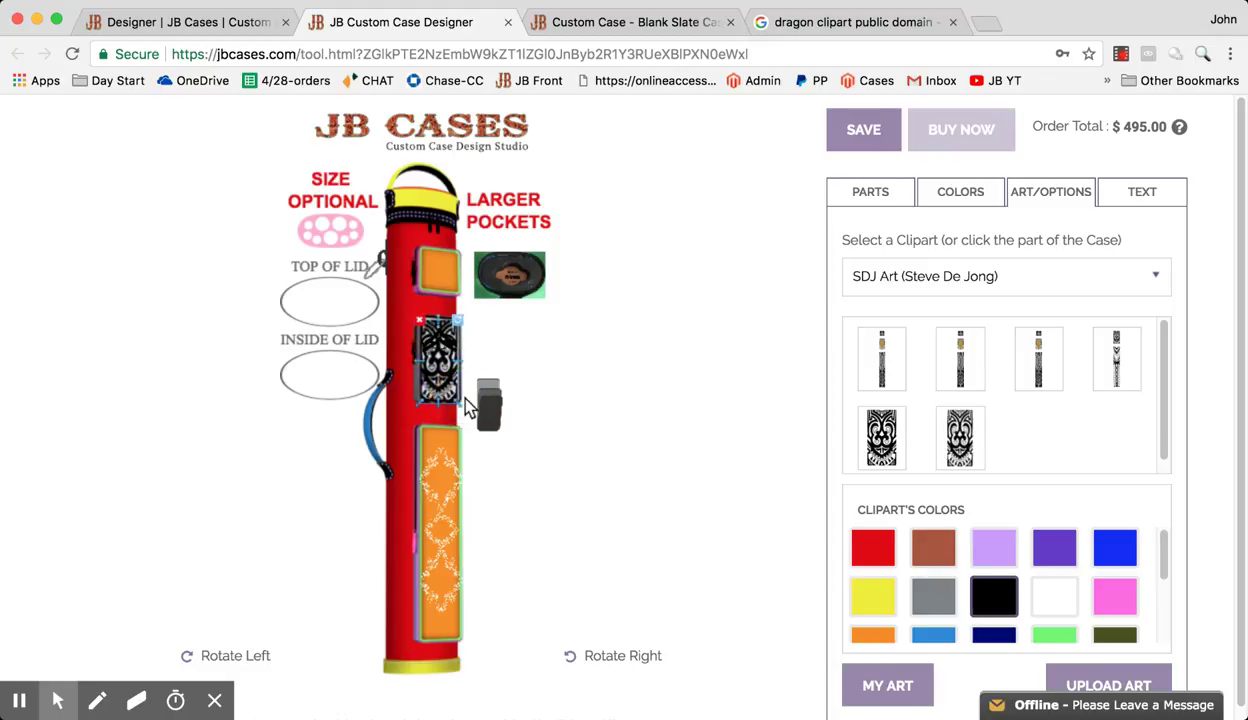
{"action": "left_click", "coordinate": [438, 360]}
{"action": "left_click", "coordinate": [440, 365]}
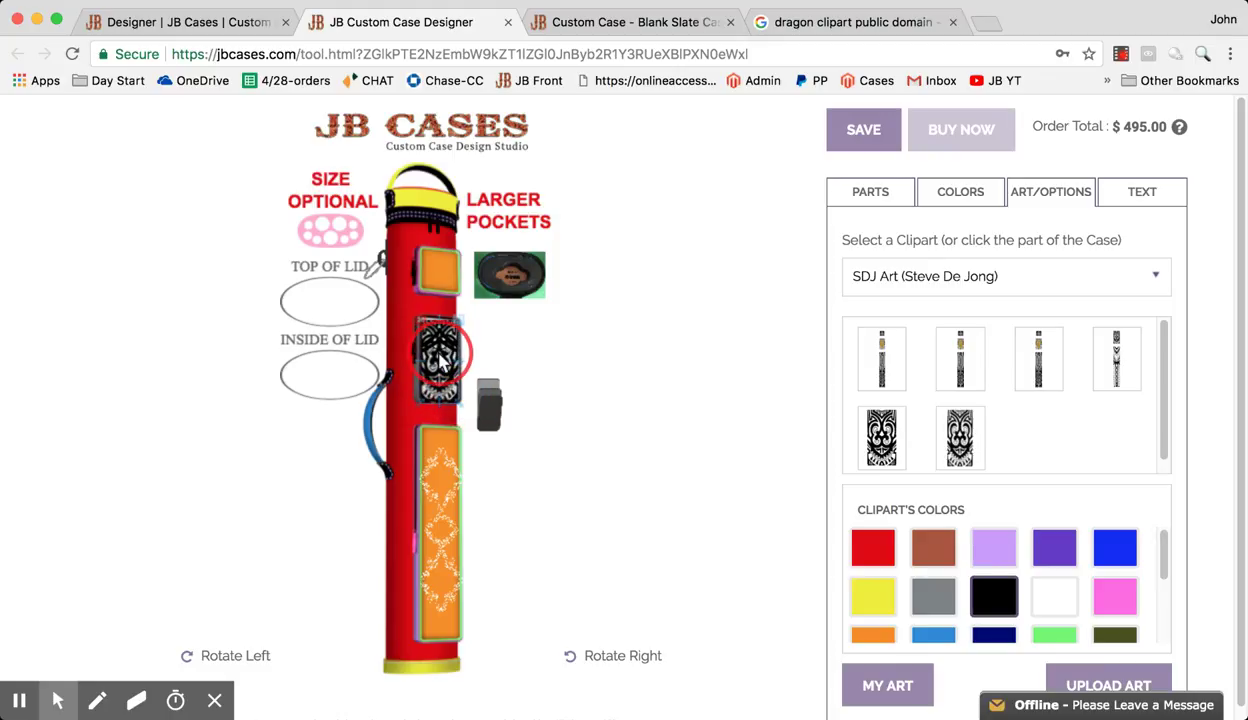
- Try the Maori mask in red on the white middle pocket, check the order info, and delete the design
{"action": "left_click", "coordinate": [866, 548]}
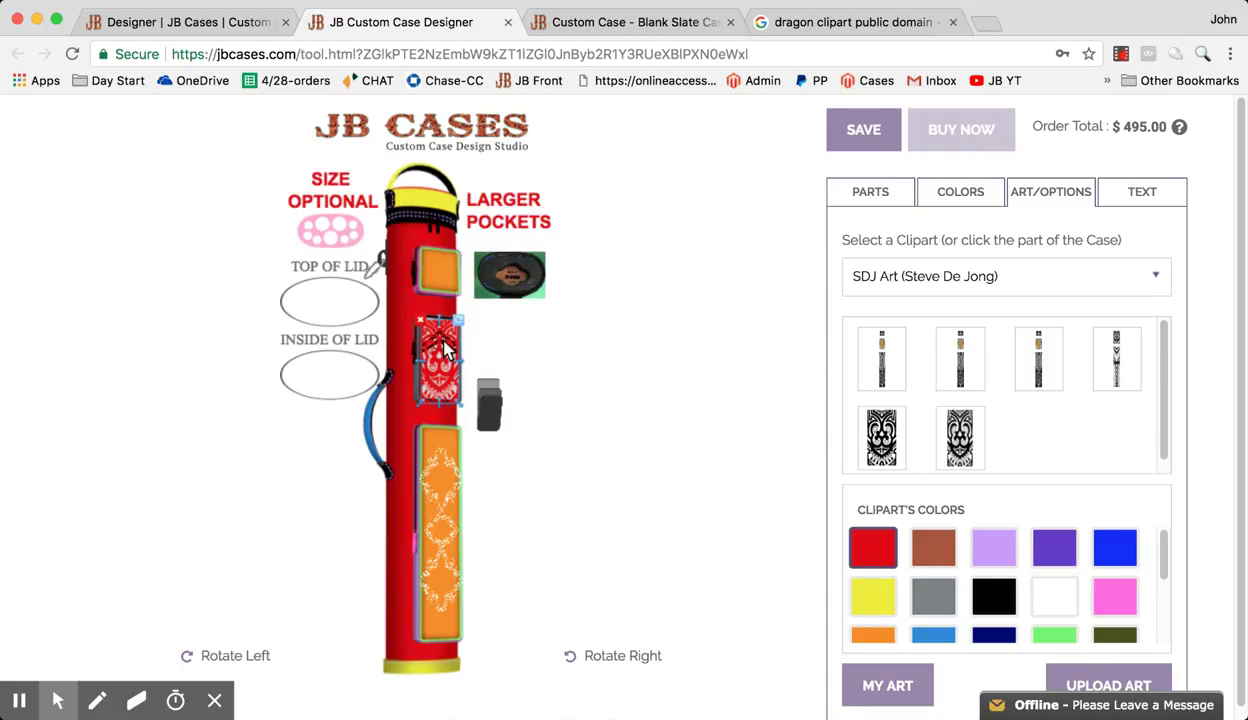
{"action": "left_click", "coordinate": [1179, 130]}
{"action": "left_click", "coordinate": [421, 320]}
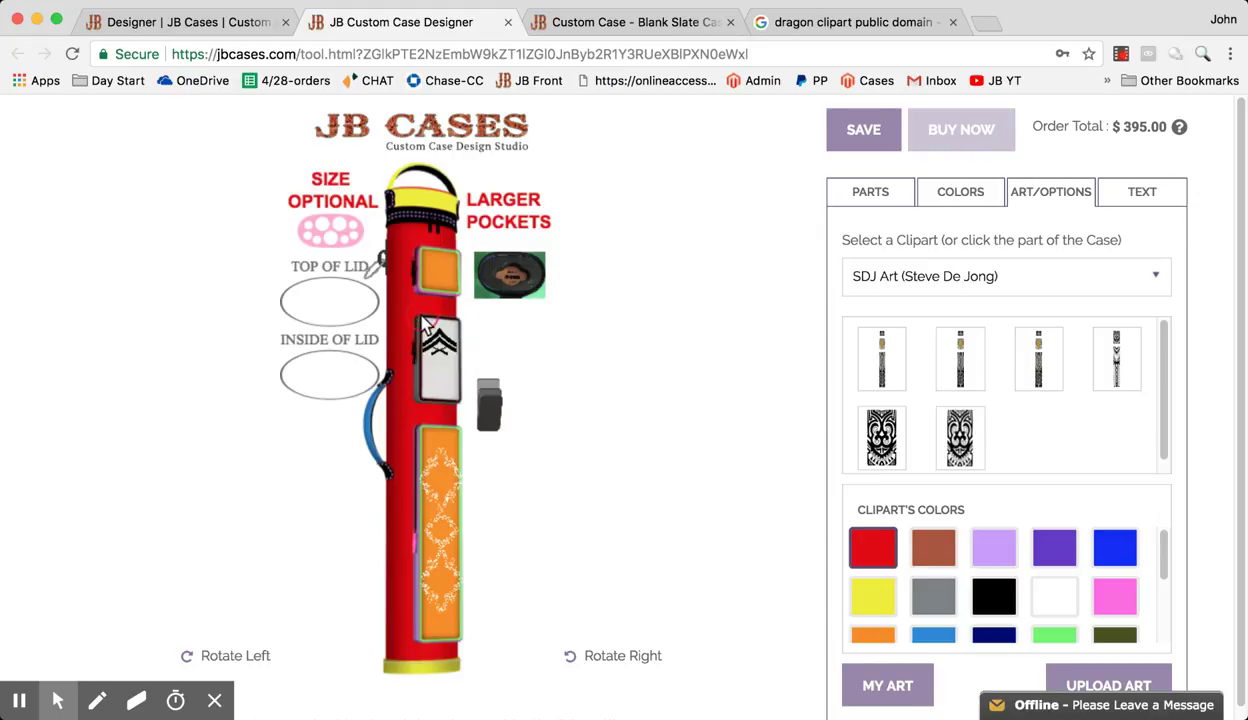
- Add the Bella Muerte - Lechuza design from Urban Threads Embroidery and enlarge it to about twice its size
{"action": "left_click", "coordinate": [1043, 281]}
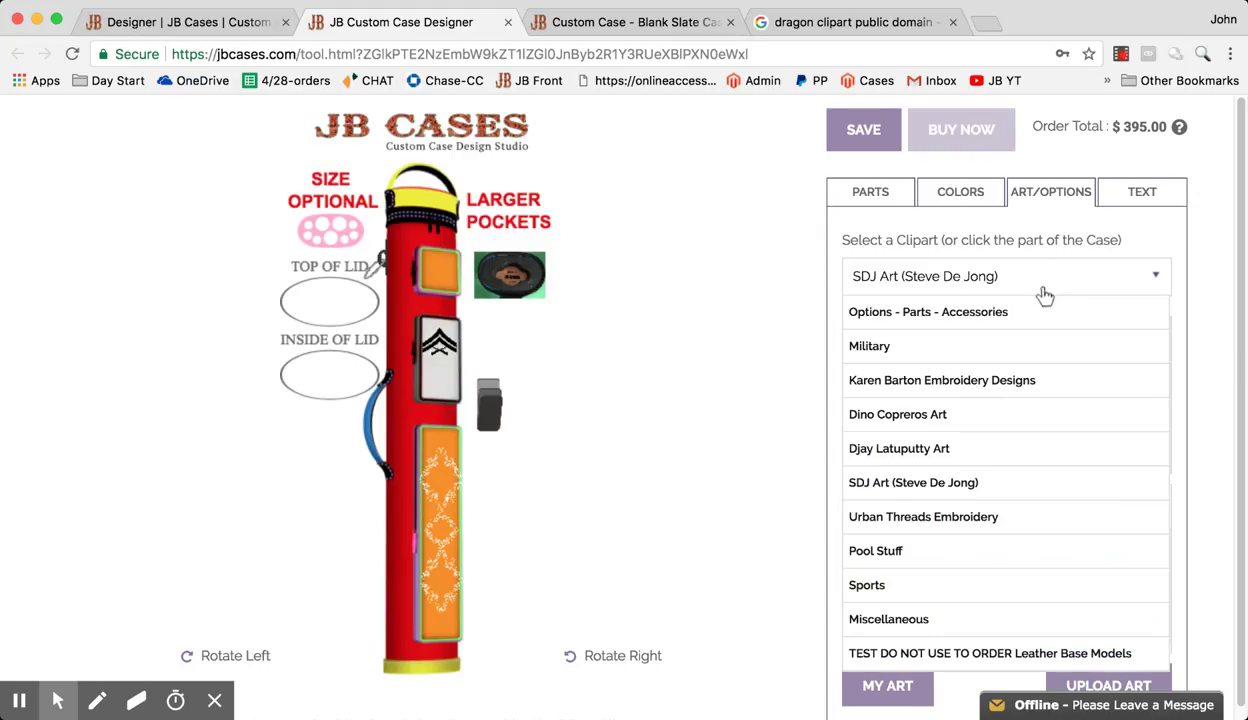
{"action": "scroll", "coordinate": [1025, 412], "scroll_direction": "down", "scroll_amount": 1}
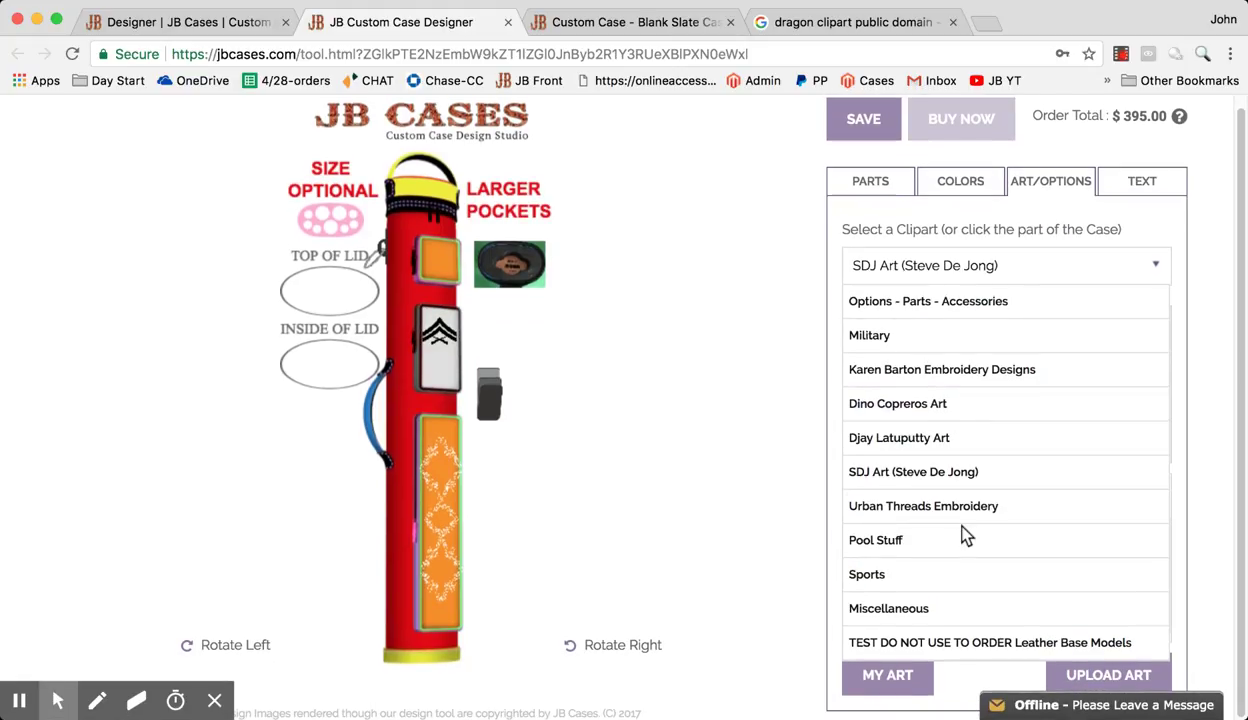
{"action": "left_click", "coordinate": [963, 516]}
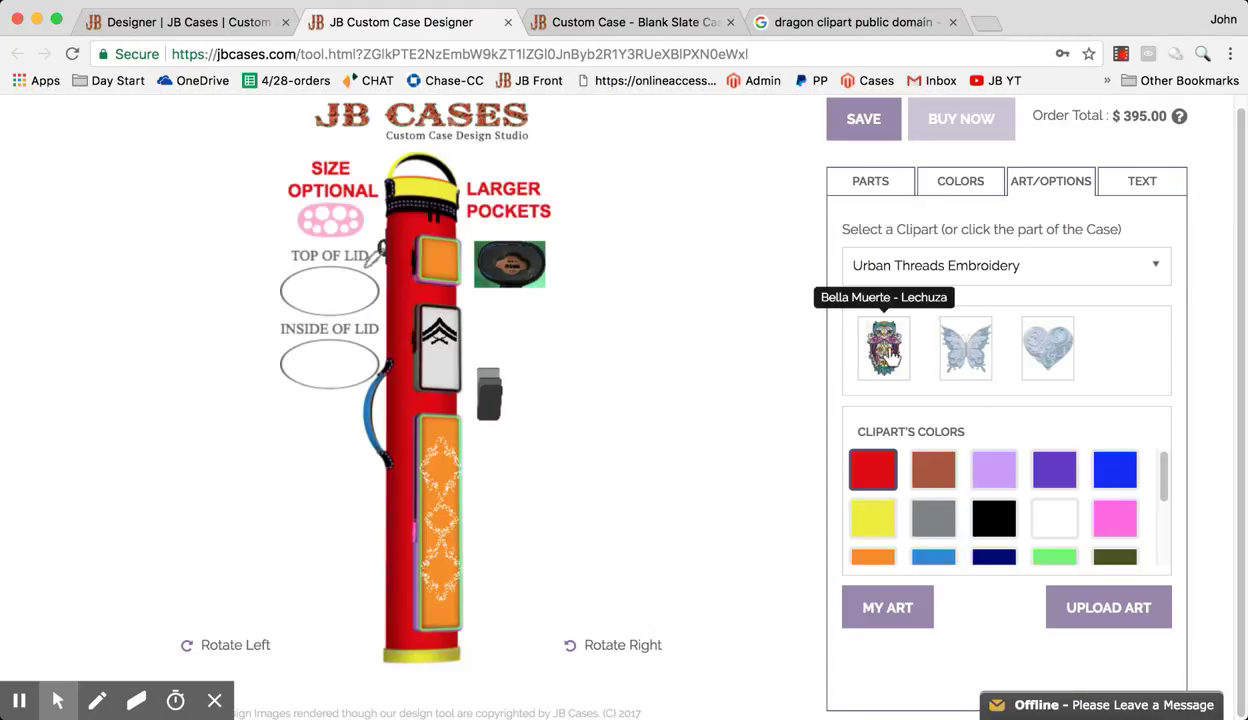
{"action": "left_click", "coordinate": [884, 350]}
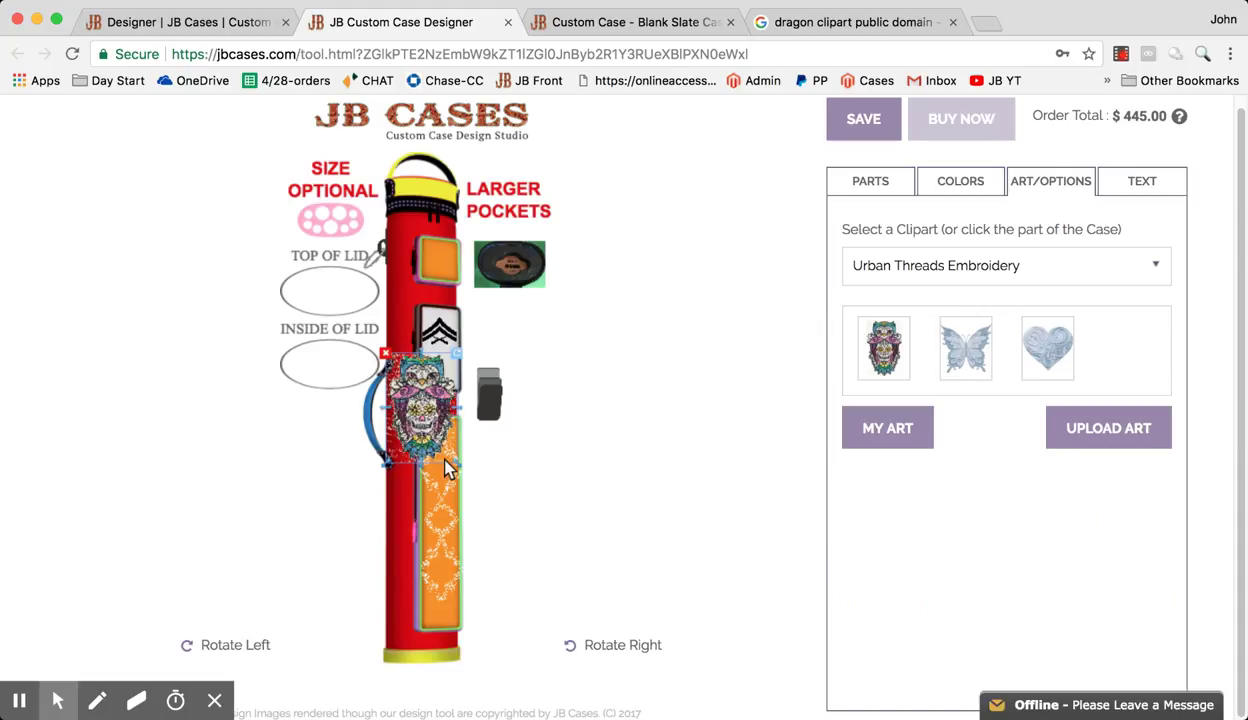
{"action": "left_click_drag", "start_coordinate": [456, 459], "coordinate": [560, 610]}
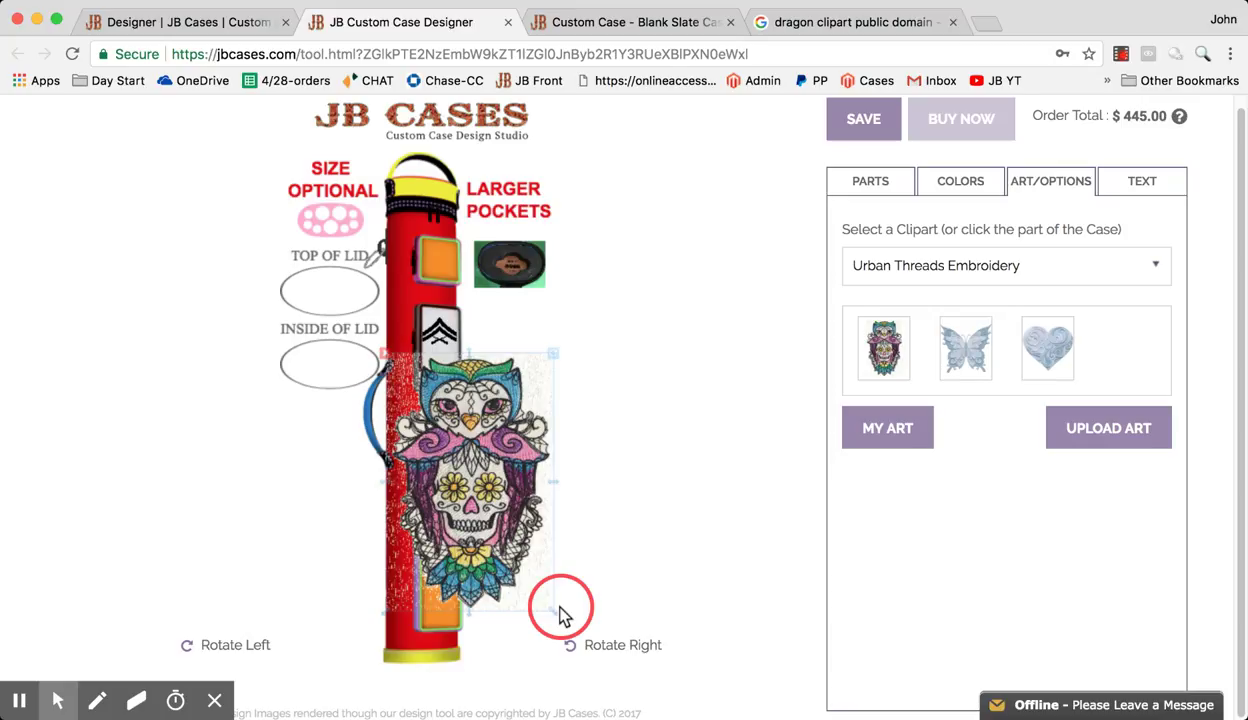
{"action": "left_click_drag", "start_coordinate": [560, 606], "coordinate": [547, 598]}
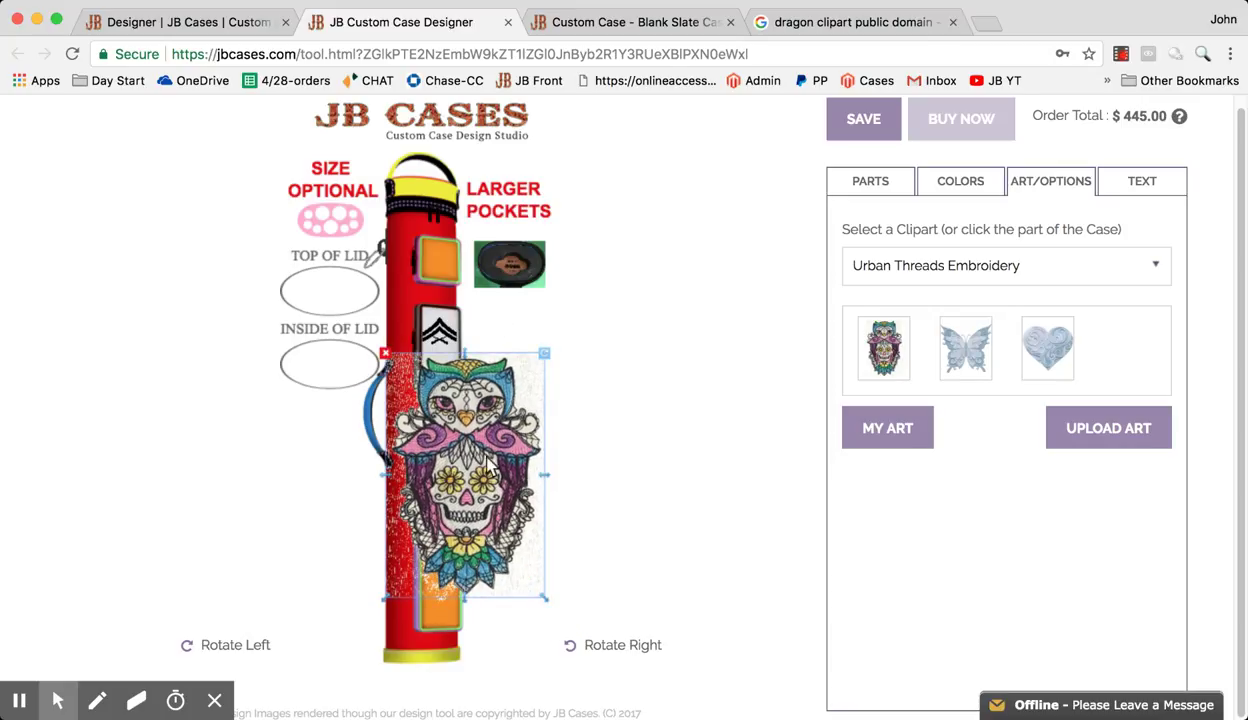
- Shrink the Lechuza owl-skull design and center it on the white middle pocket
{"action": "mouse_move", "coordinate": [1150, 116]}
{"action": "left_click_drag", "start_coordinate": [545, 598], "coordinate": [458, 444]}
{"action": "left_click", "coordinate": [425, 405]}
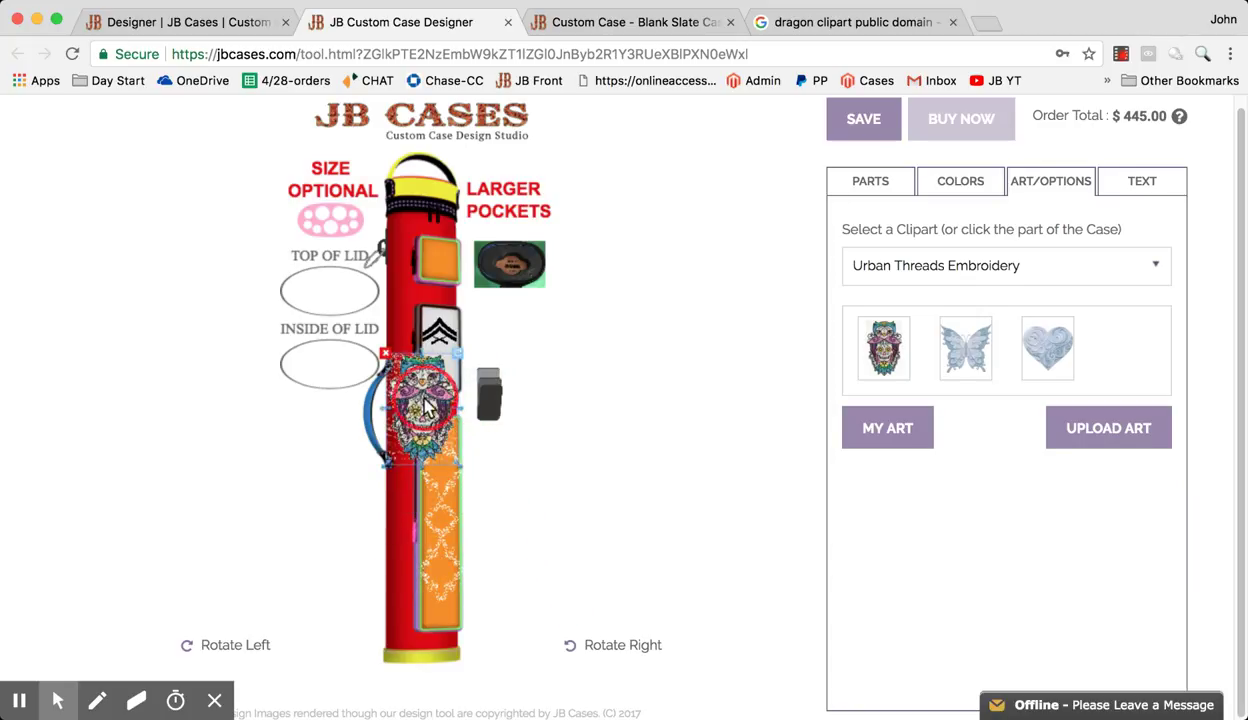
{"action": "left_click_drag", "start_coordinate": [425, 405], "coordinate": [452, 375]}
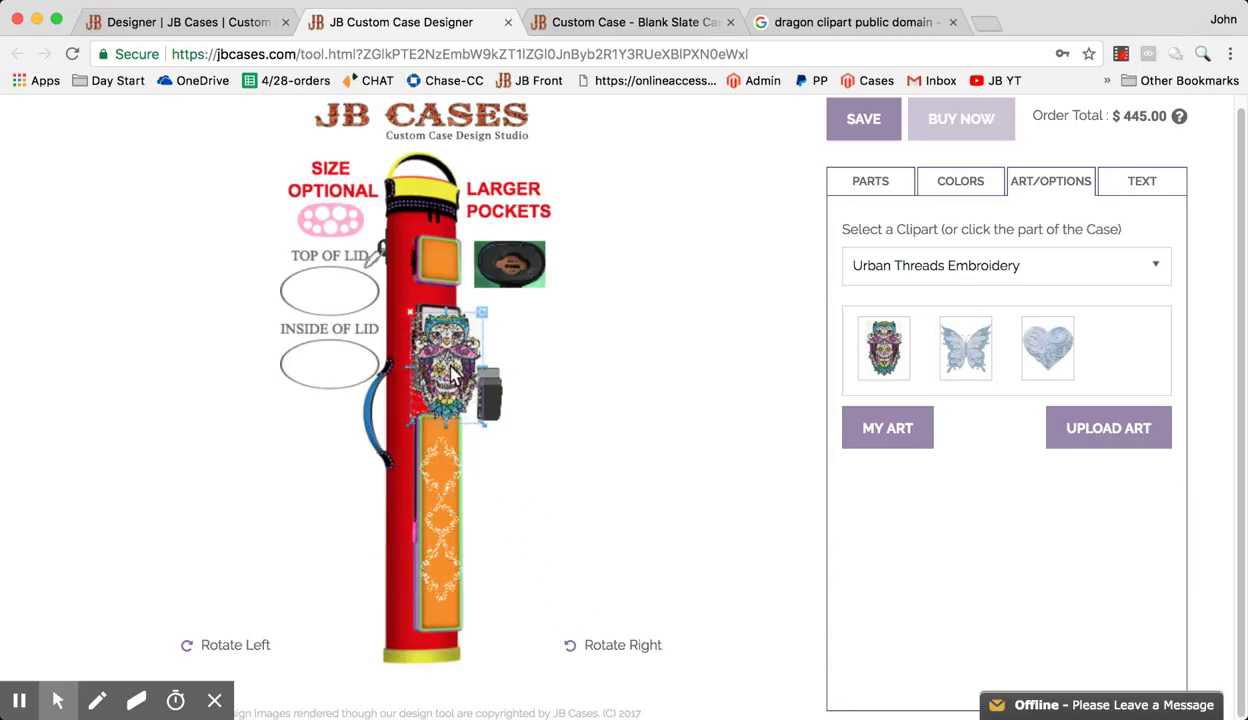
{"action": "left_click_drag", "start_coordinate": [486, 430], "coordinate": [445, 362]}
{"action": "left_click", "coordinate": [458, 375]}
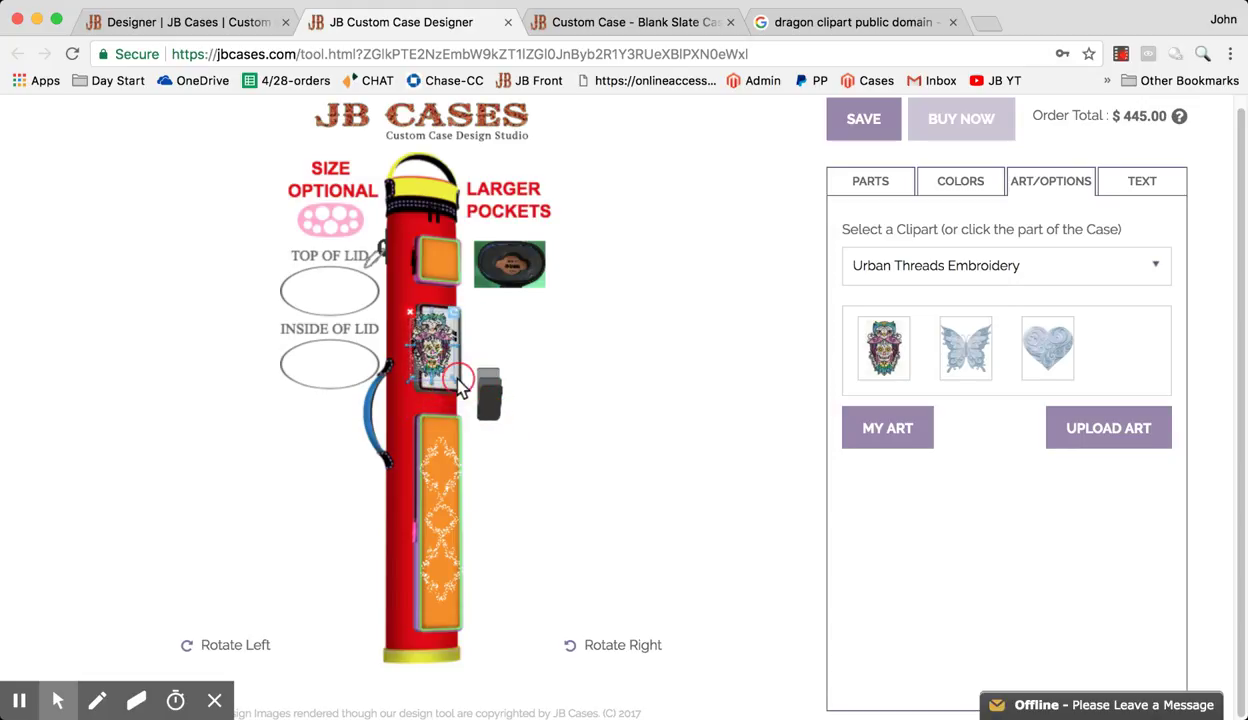
{"action": "left_click", "coordinate": [432, 340]}
{"action": "left_click_drag", "start_coordinate": [432, 340], "coordinate": [440, 346]}
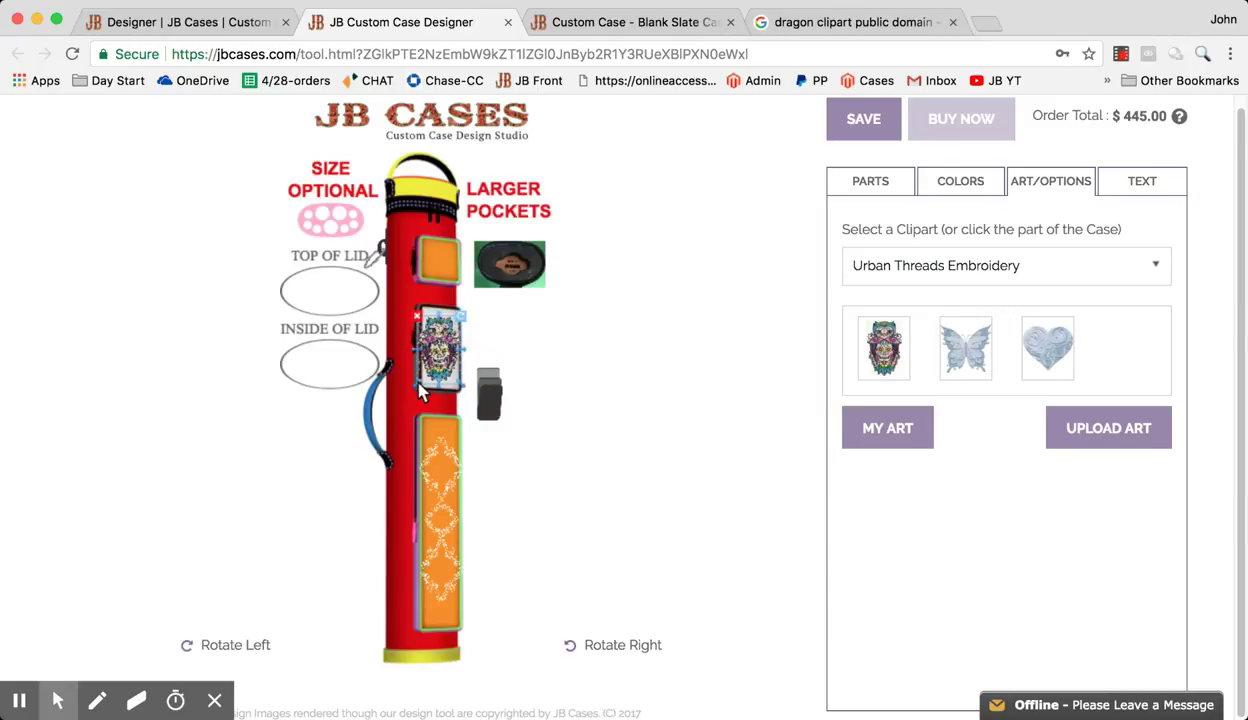
- Reduce the Lechuza design slightly within the white middle pocket, and remove it from the case
{"action": "left_click", "coordinate": [418, 392]}
{"action": "left_click_drag", "start_coordinate": [418, 392], "coordinate": [437, 358]}
{"action": "left_click", "coordinate": [437, 358]}
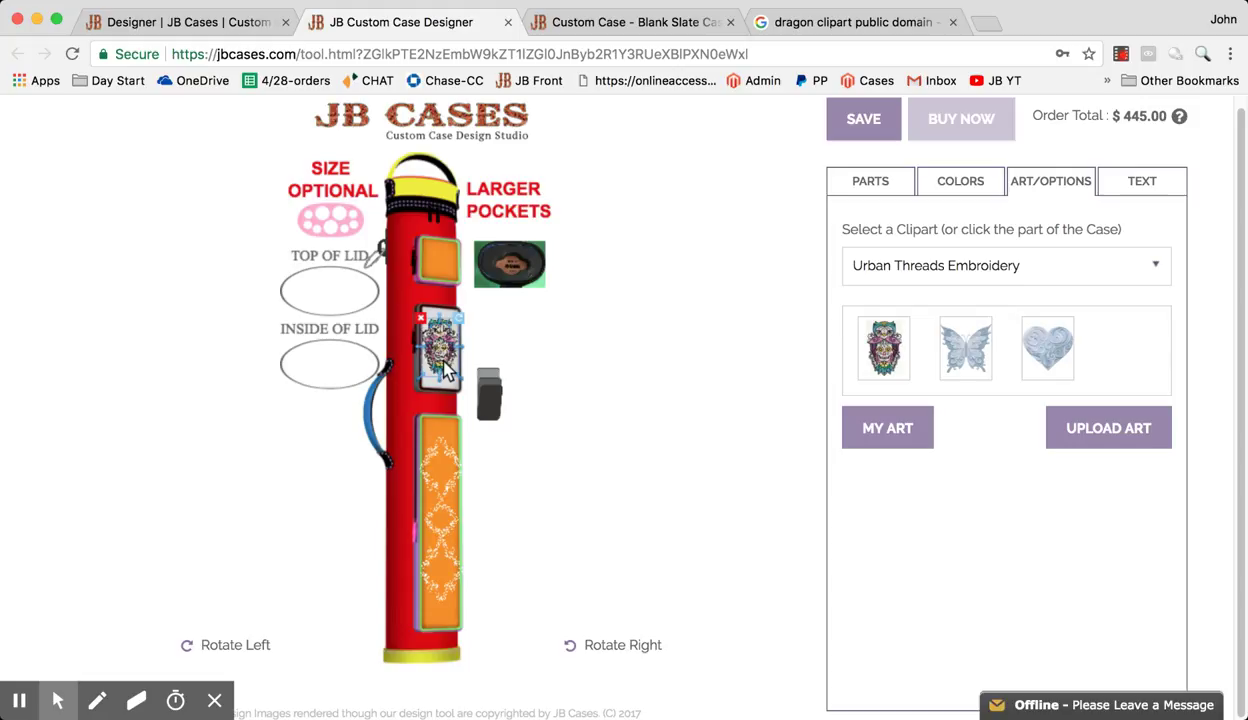
{"action": "left_click_drag", "start_coordinate": [441, 340], "coordinate": [500, 340]}
- Try the Lechuza owl-skull design enlarged and centered across the back of the case, and remove it
{"action": "left_click", "coordinate": [600, 648]}
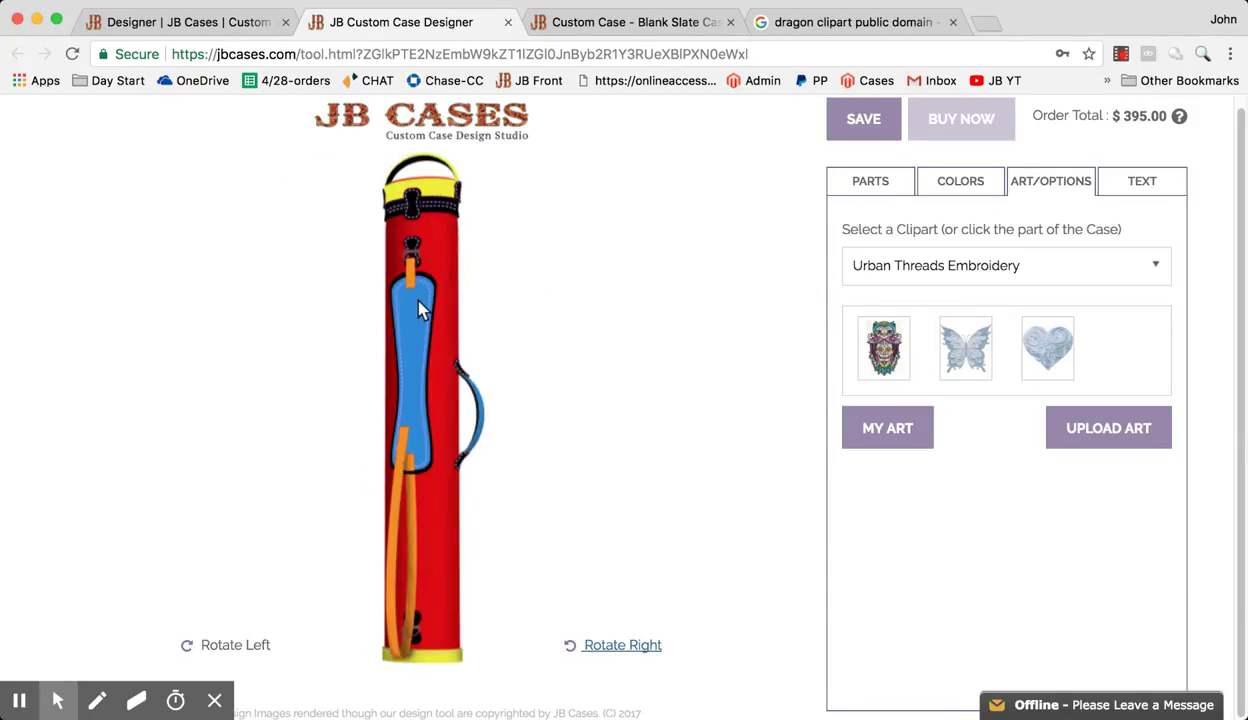
{"action": "left_click", "coordinate": [893, 341]}
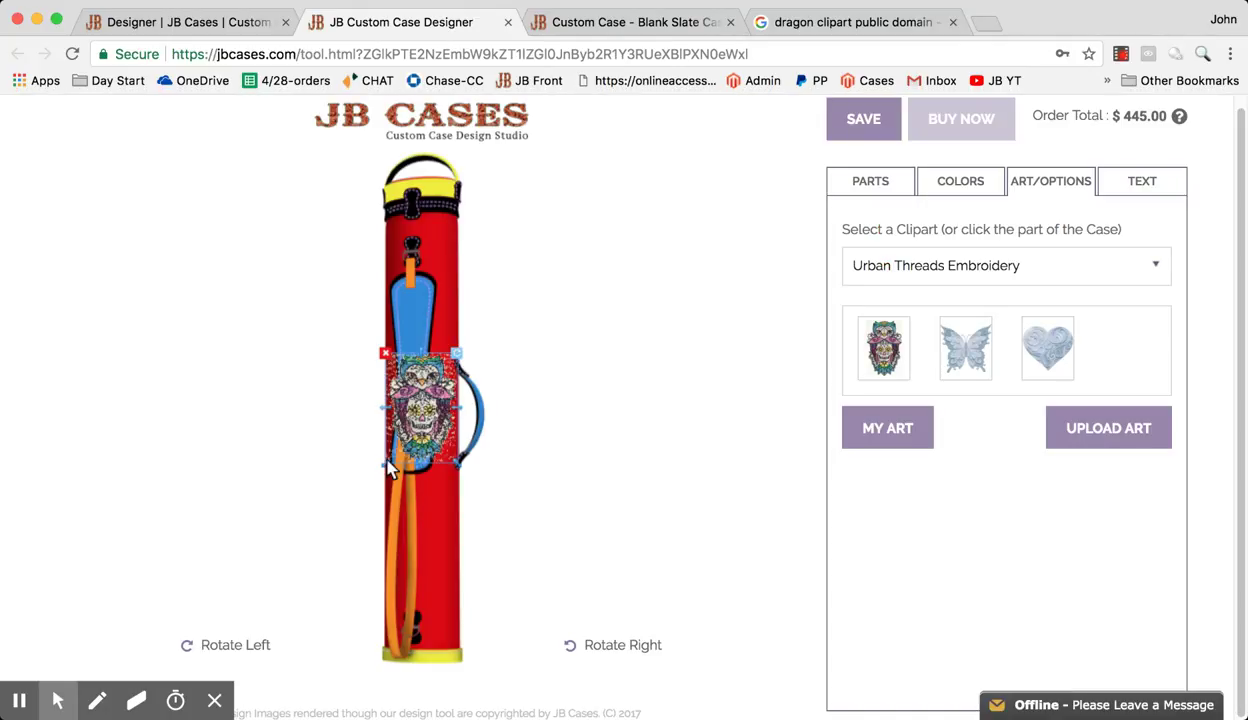
{"action": "left_click", "coordinate": [382, 455]}
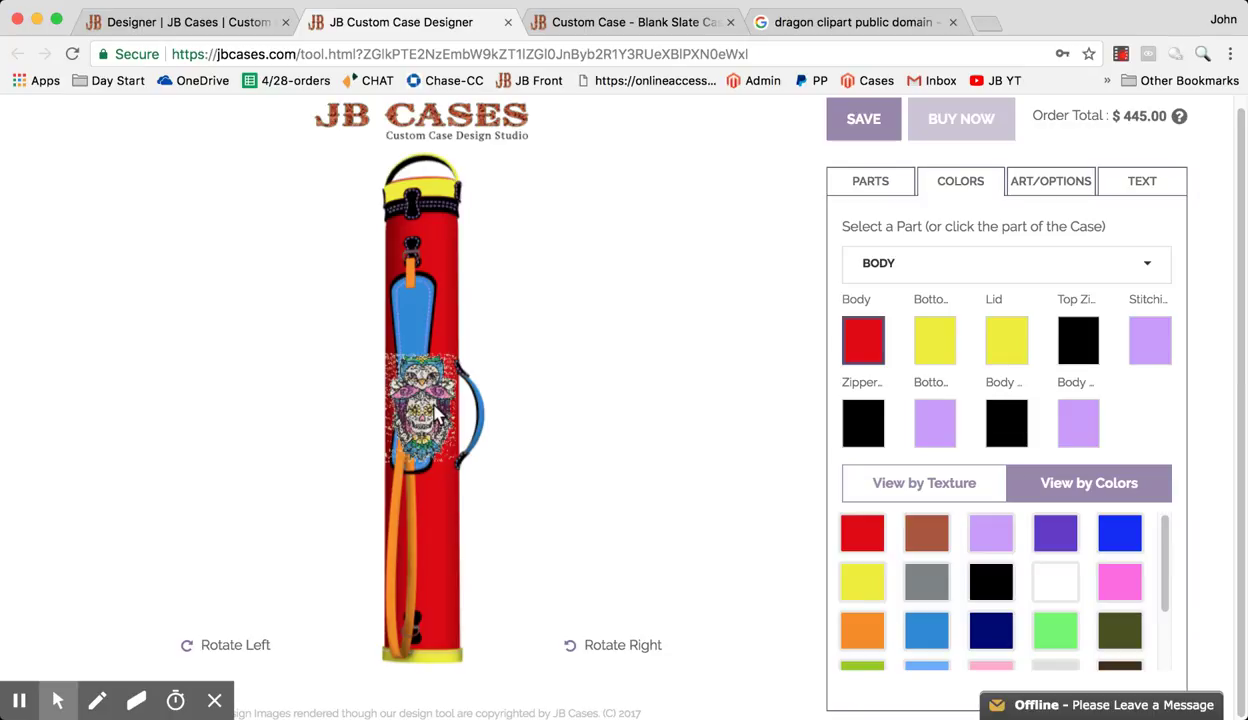
{"action": "left_click", "coordinate": [435, 415]}
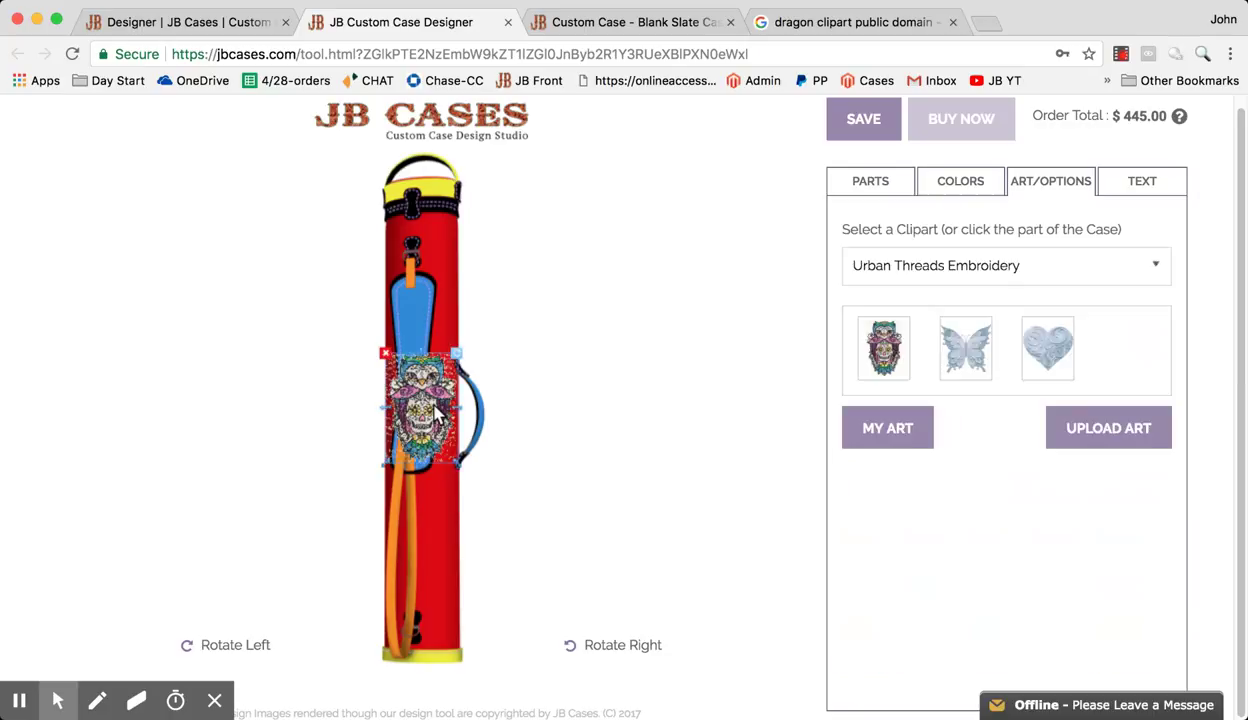
{"action": "left_click_drag", "start_coordinate": [388, 470], "coordinate": [373, 518]}
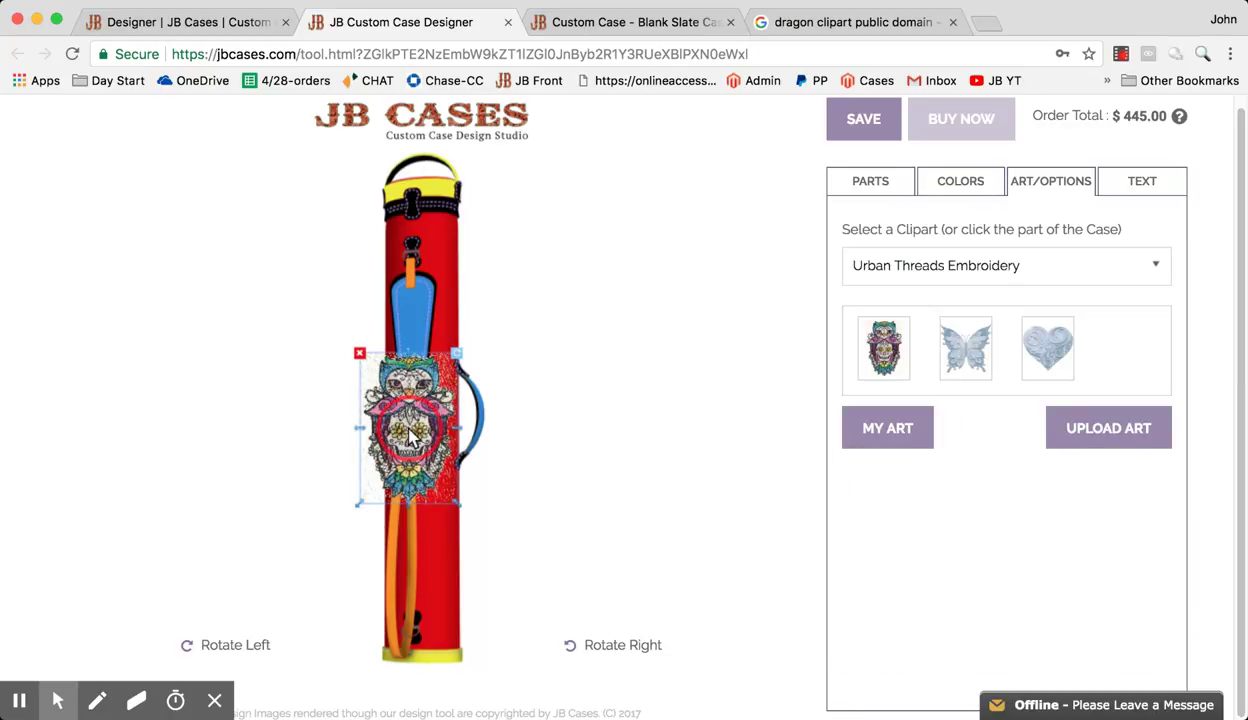
{"action": "mouse_move", "coordinate": [410, 435]}
{"action": "left_mouse_down"}
{"action": "mouse_move", "coordinate": [408, 445]}
{"action": "mouse_move", "coordinate": [423, 415]}
{"action": "left_mouse_up"}
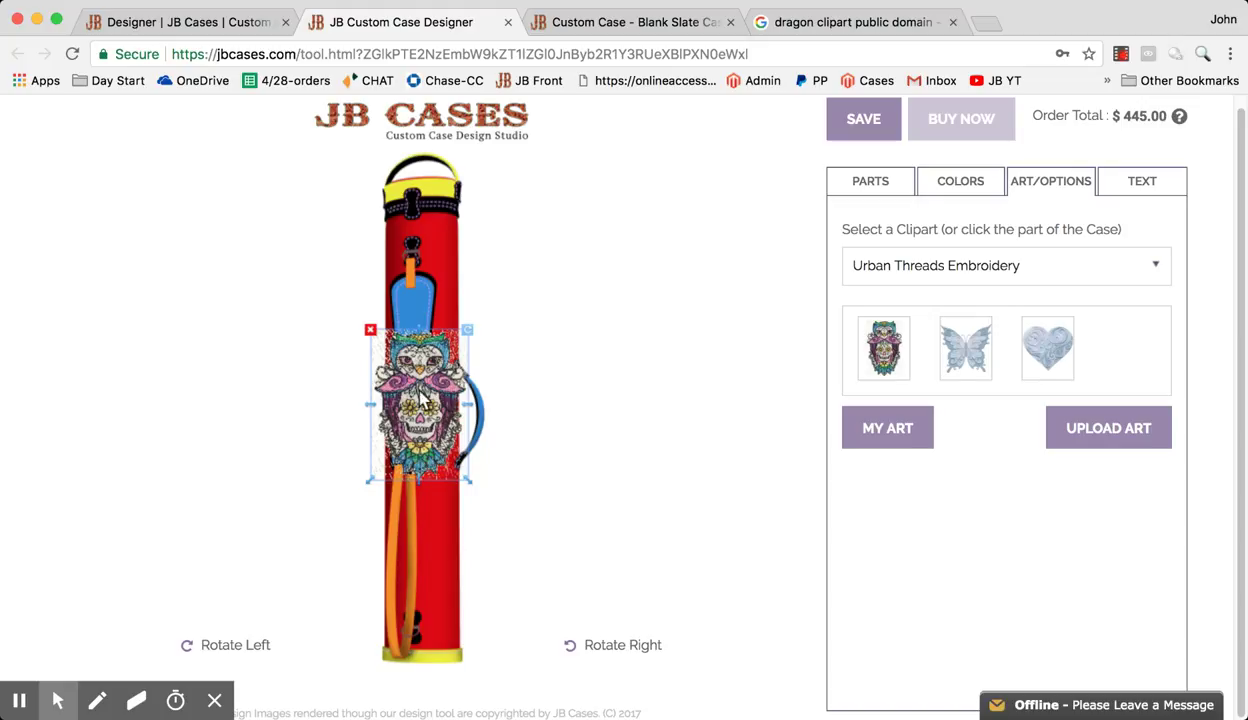
{"action": "left_click", "coordinate": [370, 331]}
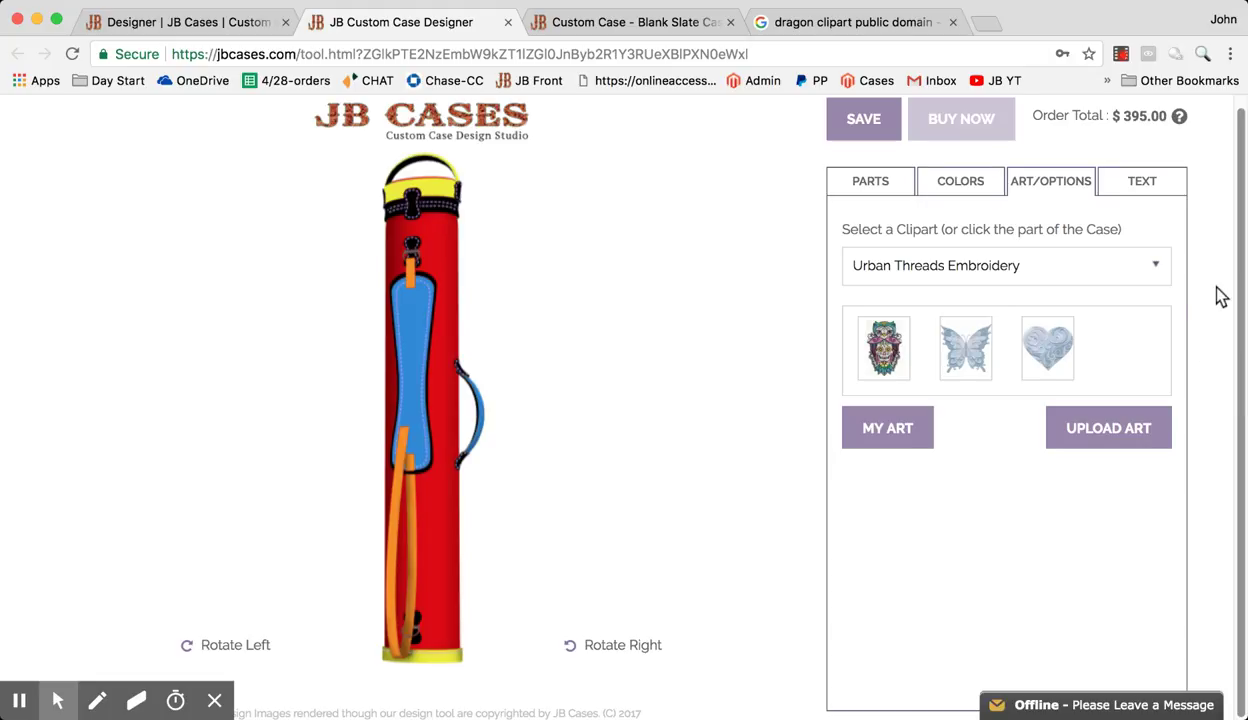
- Try the adobe lid front from the TEST DO NOT USE TO ORDER Leather Base Models category over the lid, and delete it
{"action": "left_click", "coordinate": [1157, 267]}
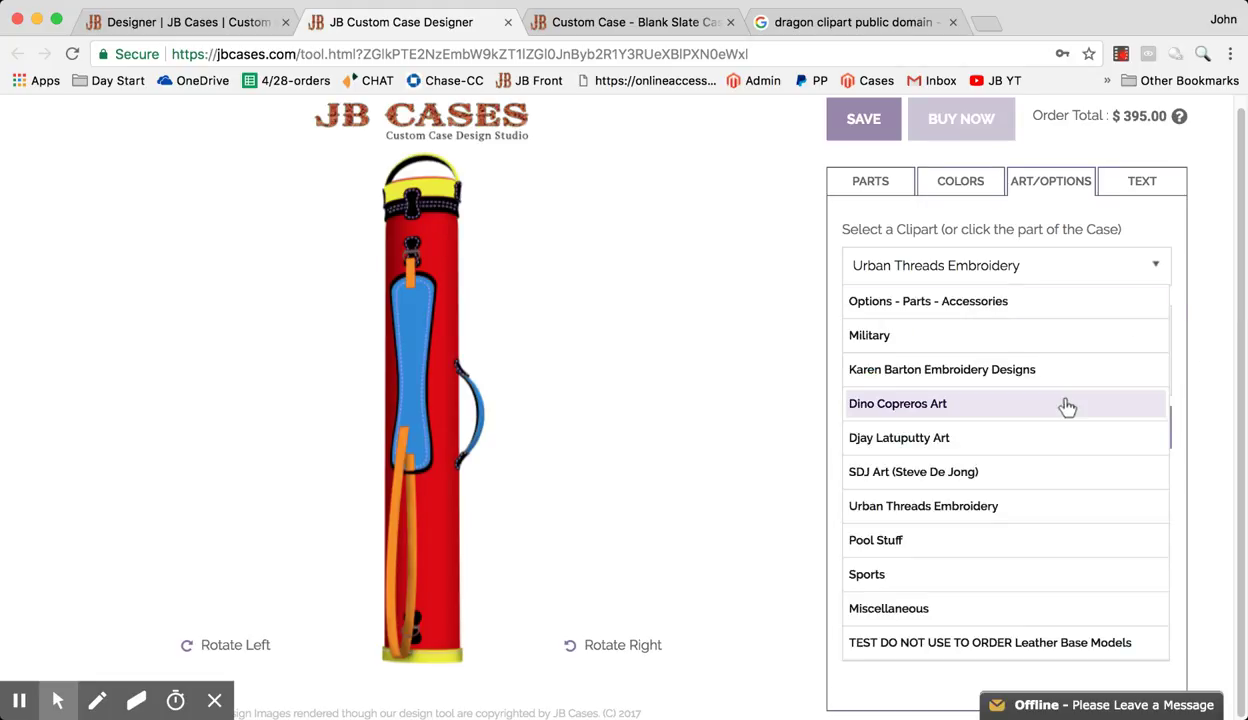
{"action": "scroll", "coordinate": [1065, 405], "scroll_direction": "down", "scroll_amount": 1}
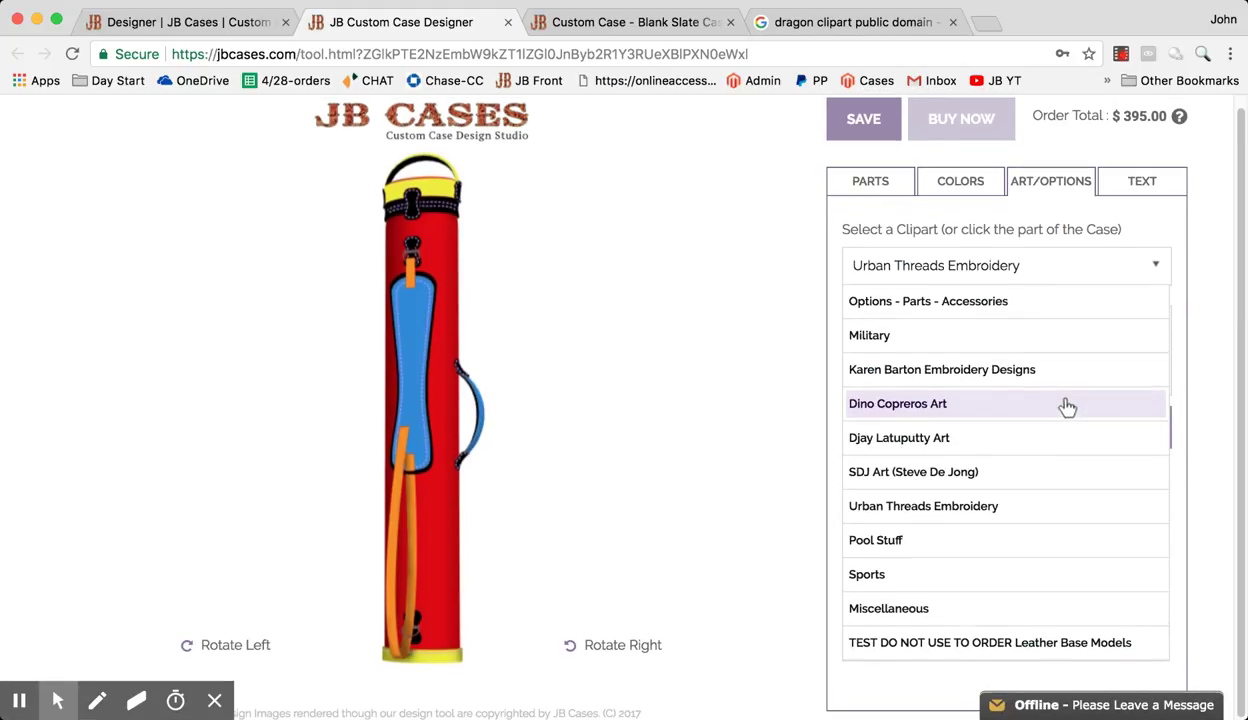
{"action": "left_click", "coordinate": [968, 644]}
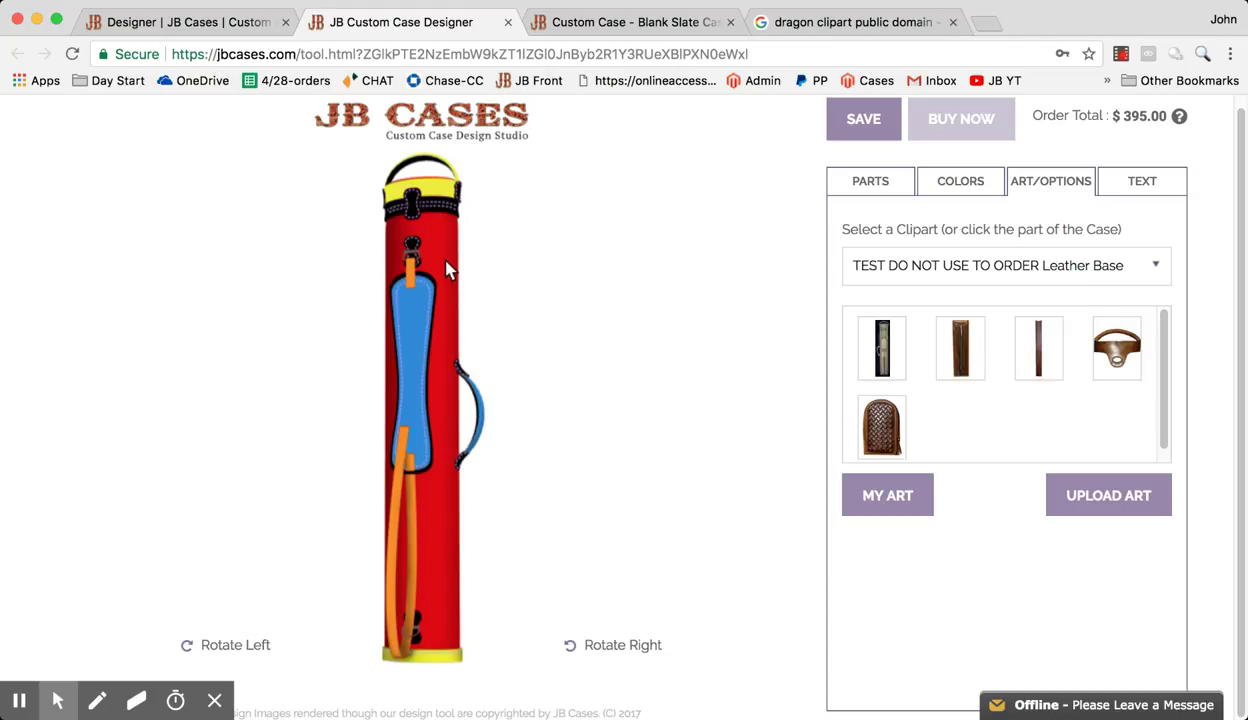
{"action": "left_click", "coordinate": [1119, 358]}
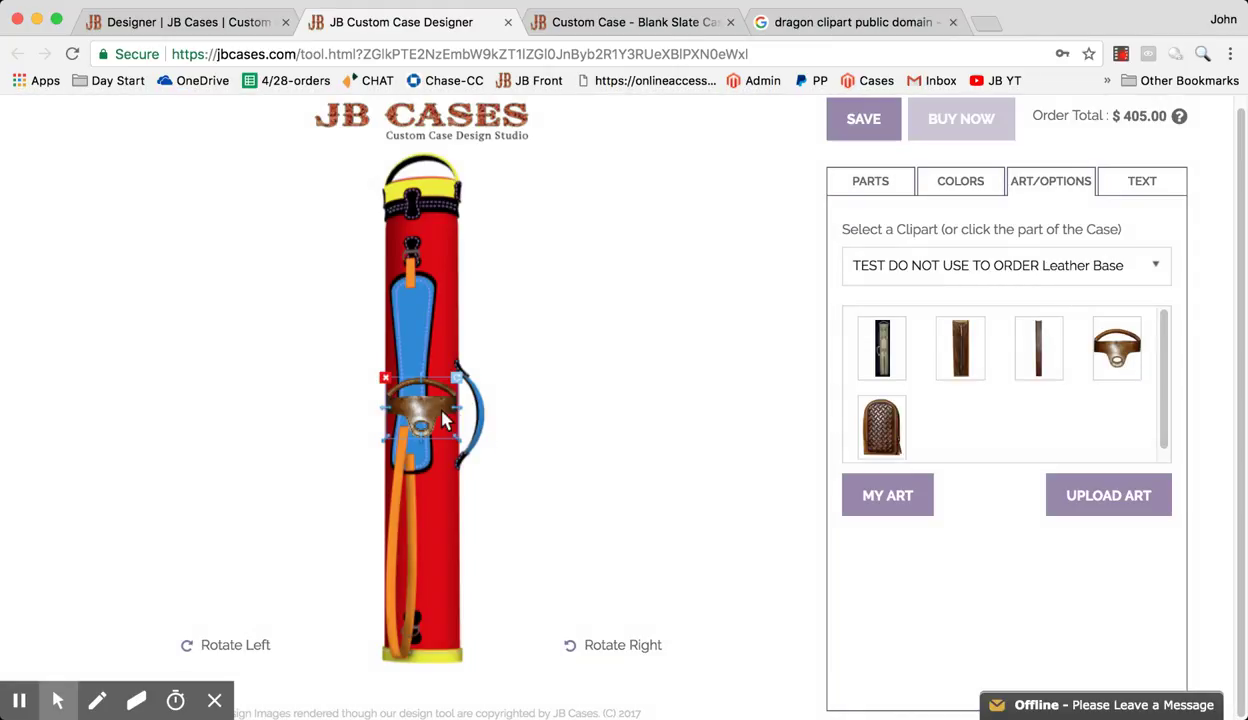
{"action": "left_click_drag", "start_coordinate": [420, 408], "coordinate": [474, 237]}
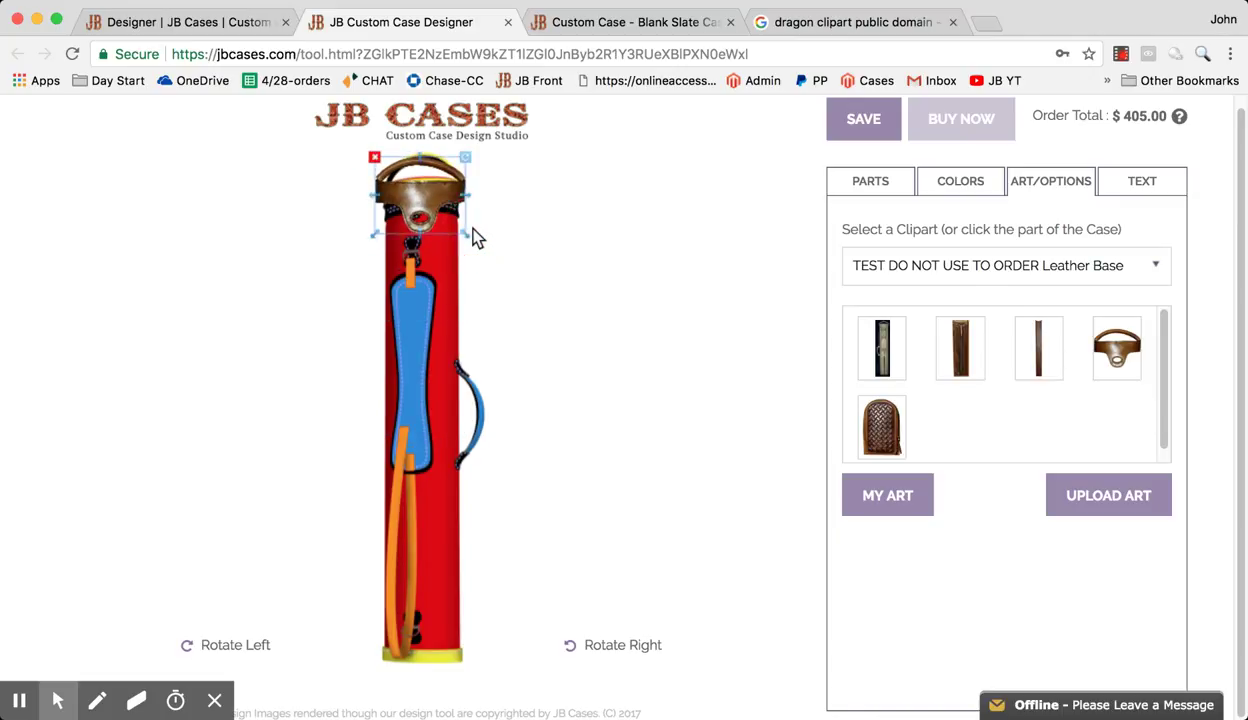
{"action": "left_click", "coordinate": [374, 158]}
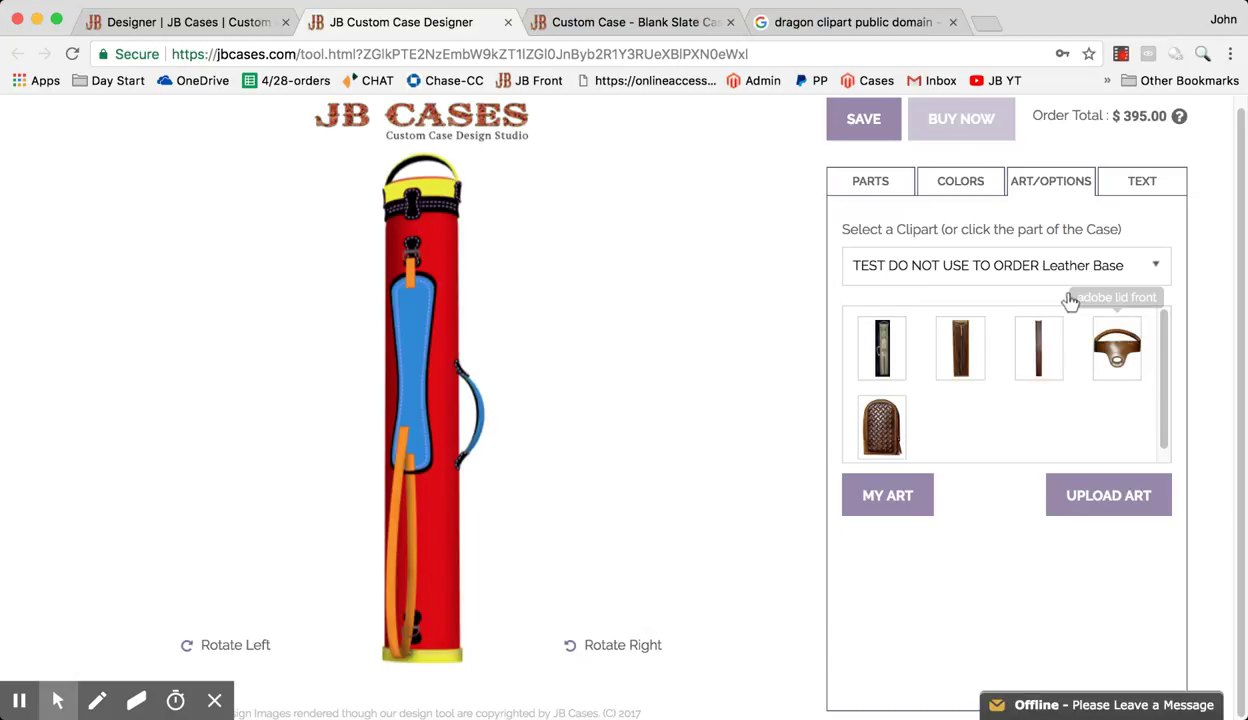
- Display the Pool Stuff clipart category and return to the pocket side of the case with nothing selected
{"action": "left_click", "coordinate": [1155, 268]}
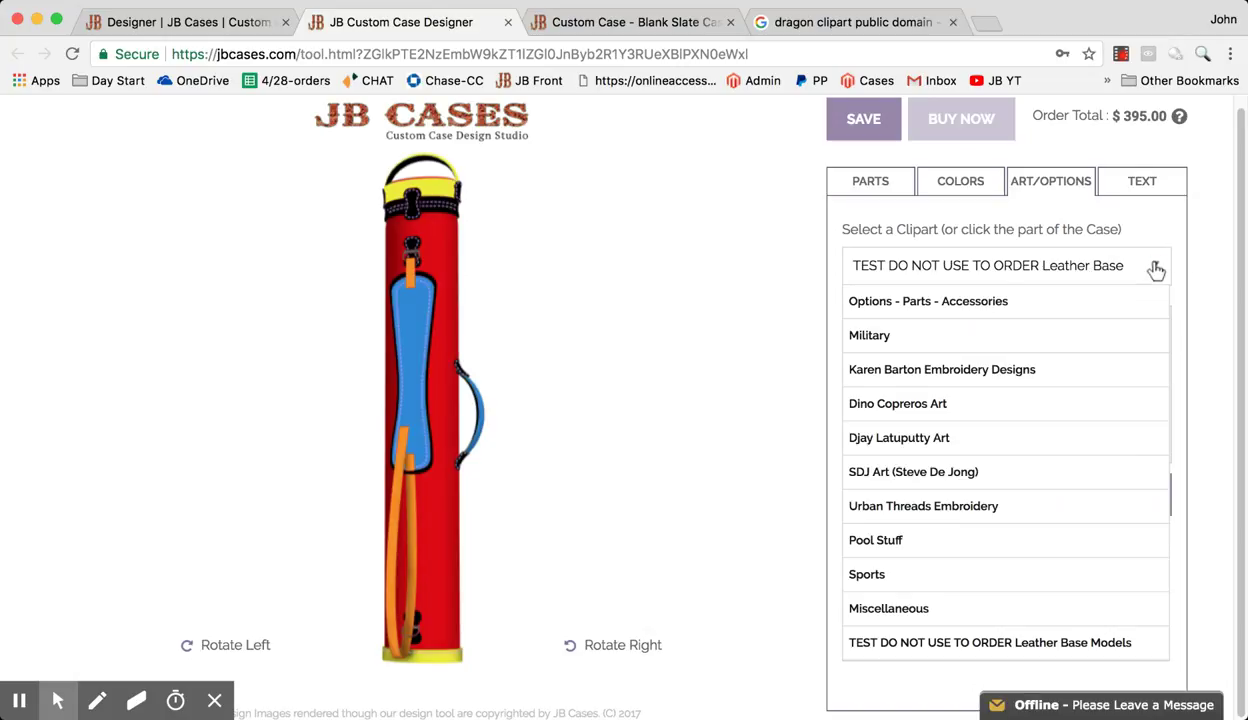
{"action": "left_click", "coordinate": [929, 546]}
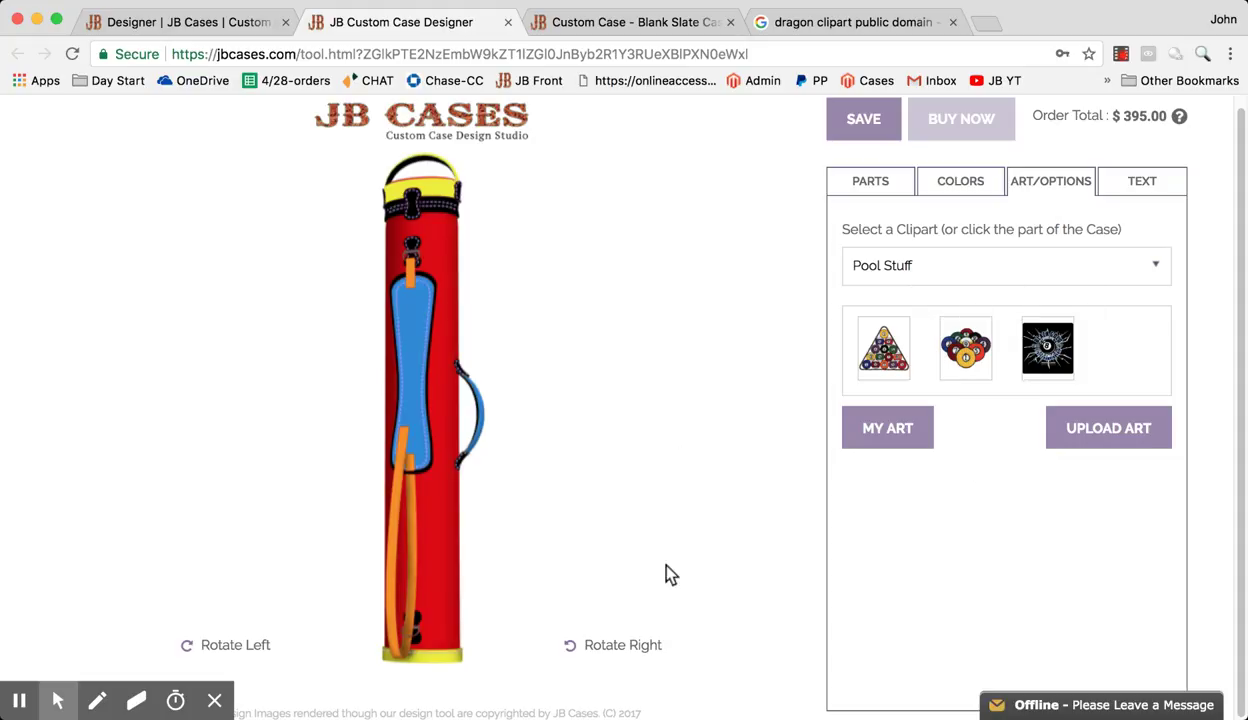
{"action": "left_click", "coordinate": [612, 645]}
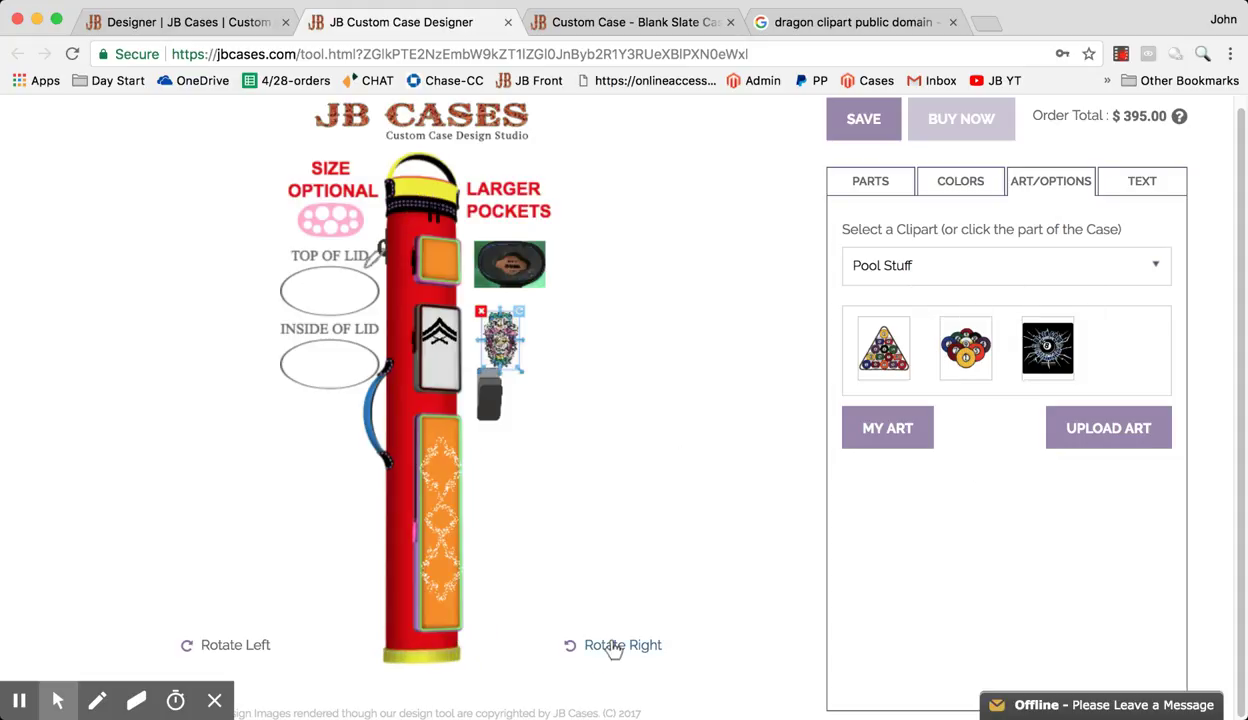
{"action": "left_click", "coordinate": [487, 482]}
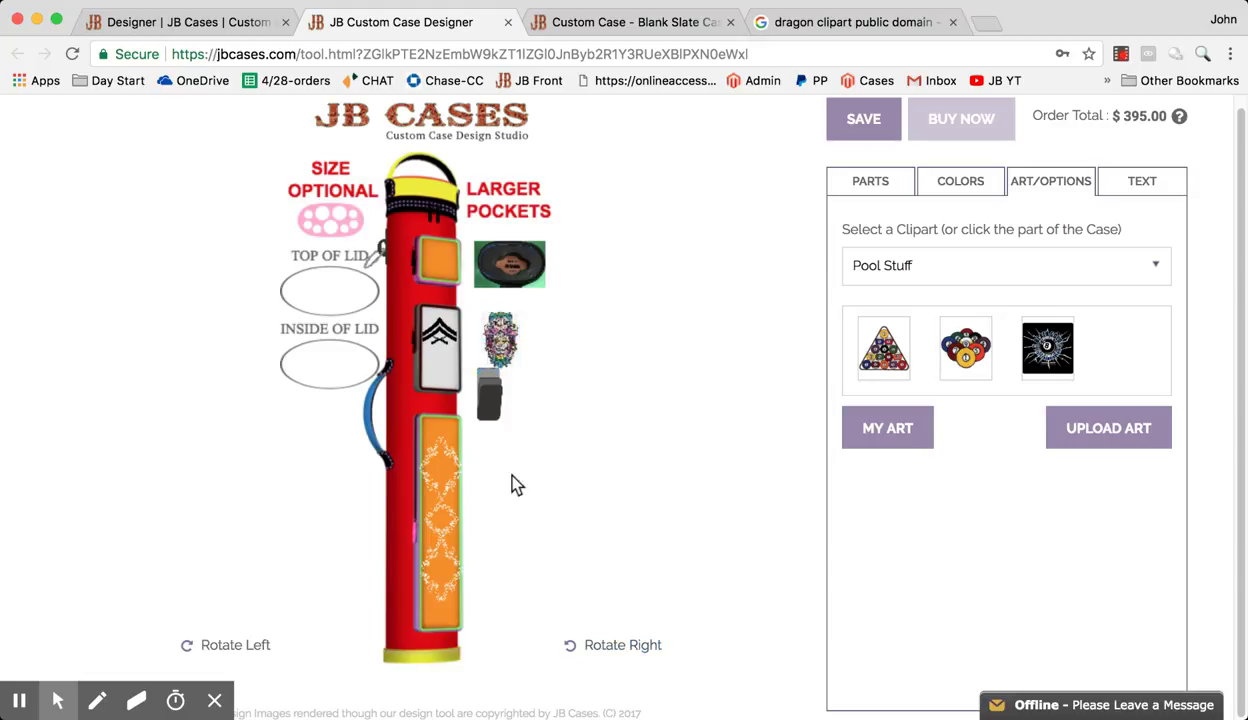
- Start an art upload, and download the Black Dragon Px image from the Google dragon clipart results
{"action": "left_click", "coordinate": [1108, 437]}
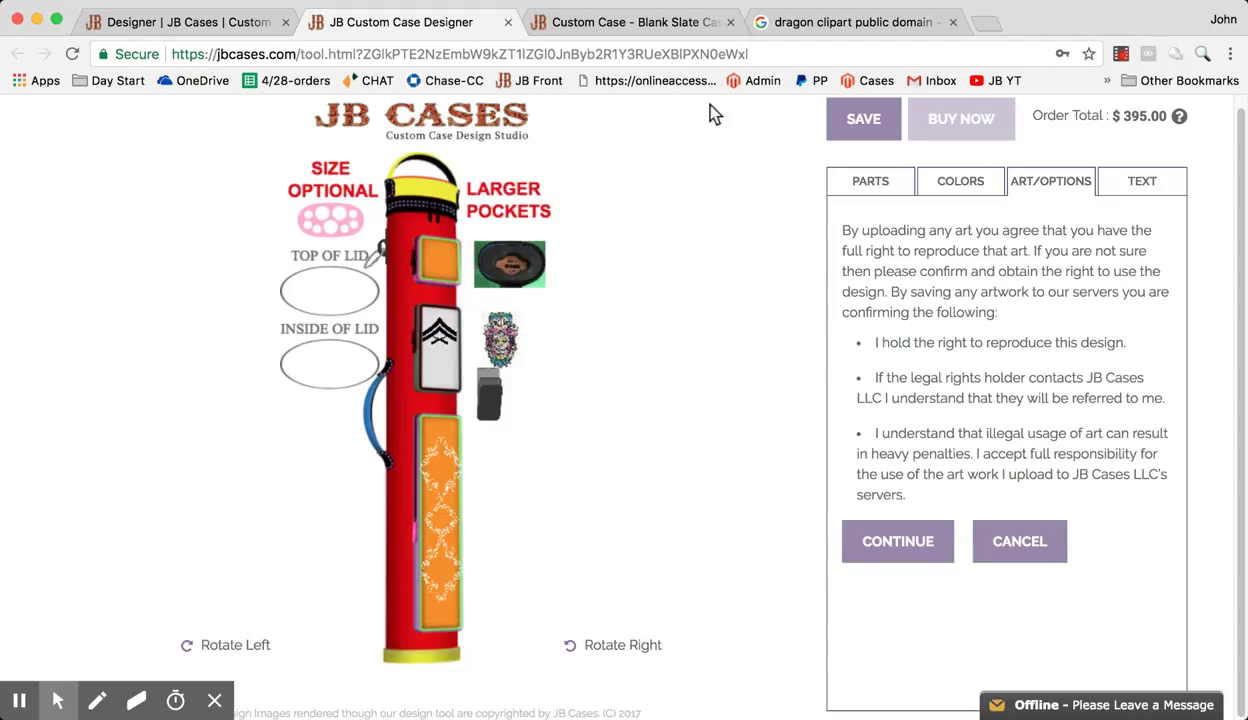
{"action": "left_click", "coordinate": [832, 24]}
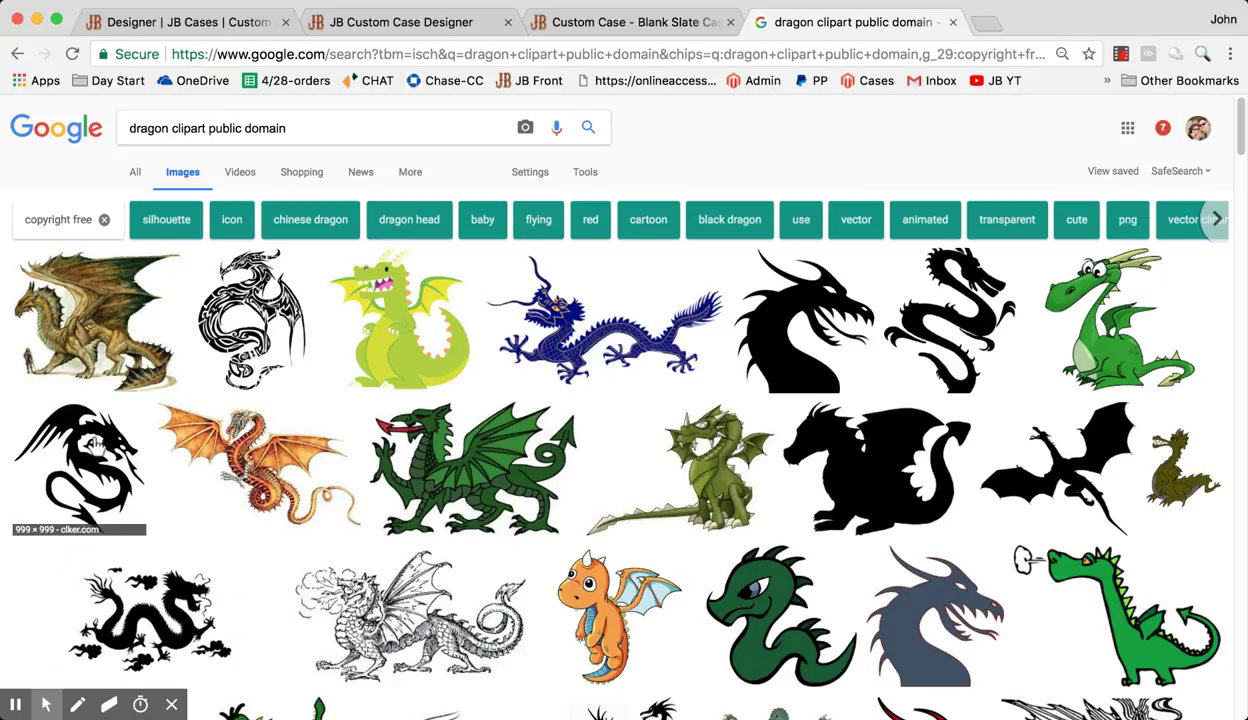
{"action": "left_click", "coordinate": [90, 445]}
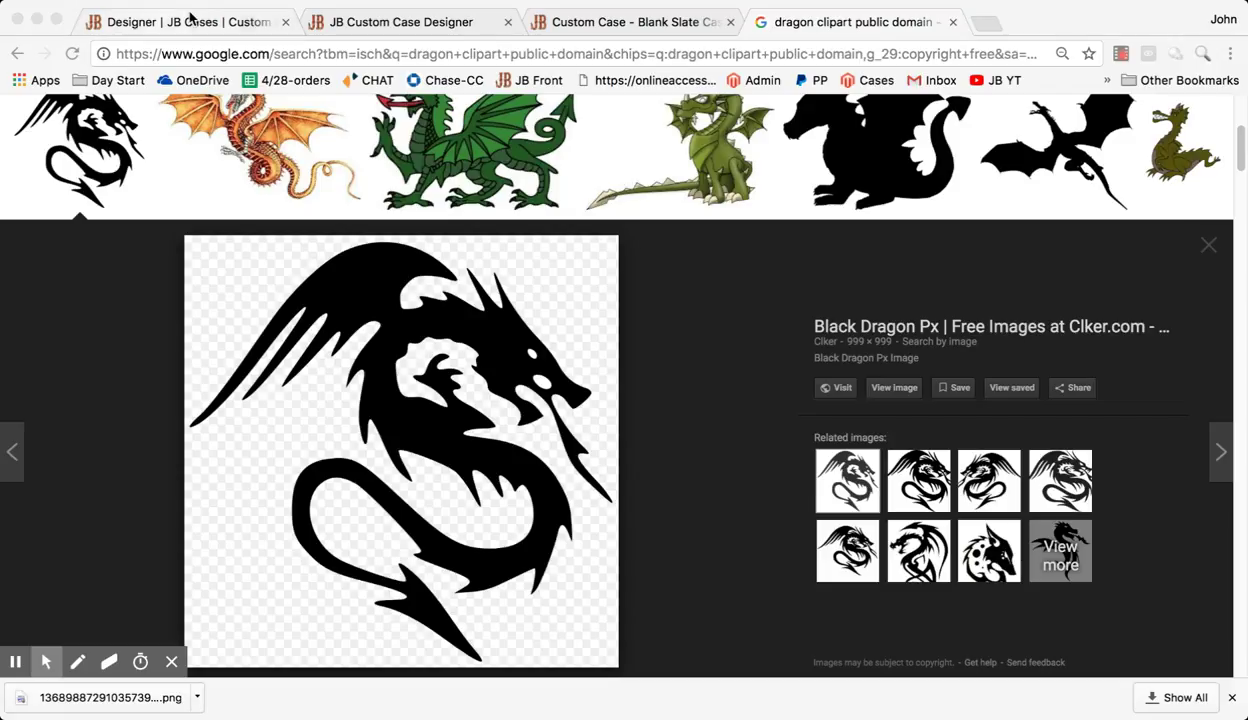
- Return to the case designer, accept the art upload terms, and upload the downloaded black dragon image
{"action": "left_click", "coordinate": [432, 26]}
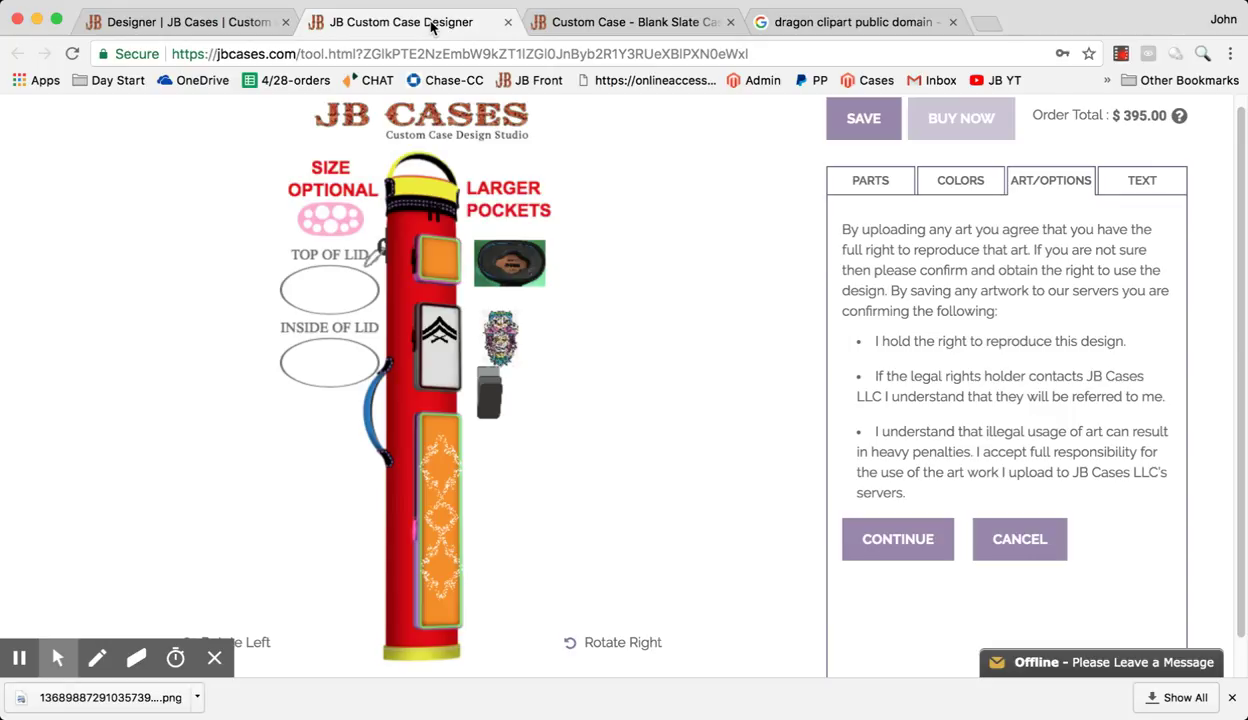
{"action": "left_click", "coordinate": [908, 542]}
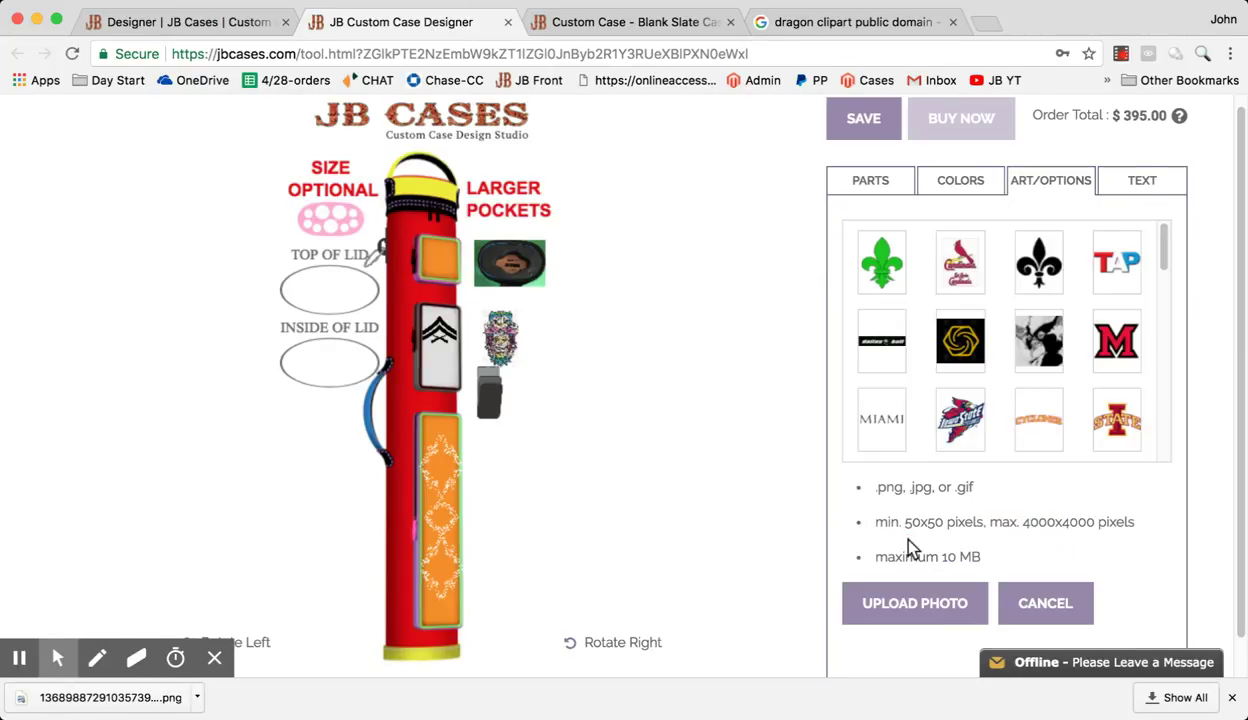
{"action": "left_click", "coordinate": [925, 612]}
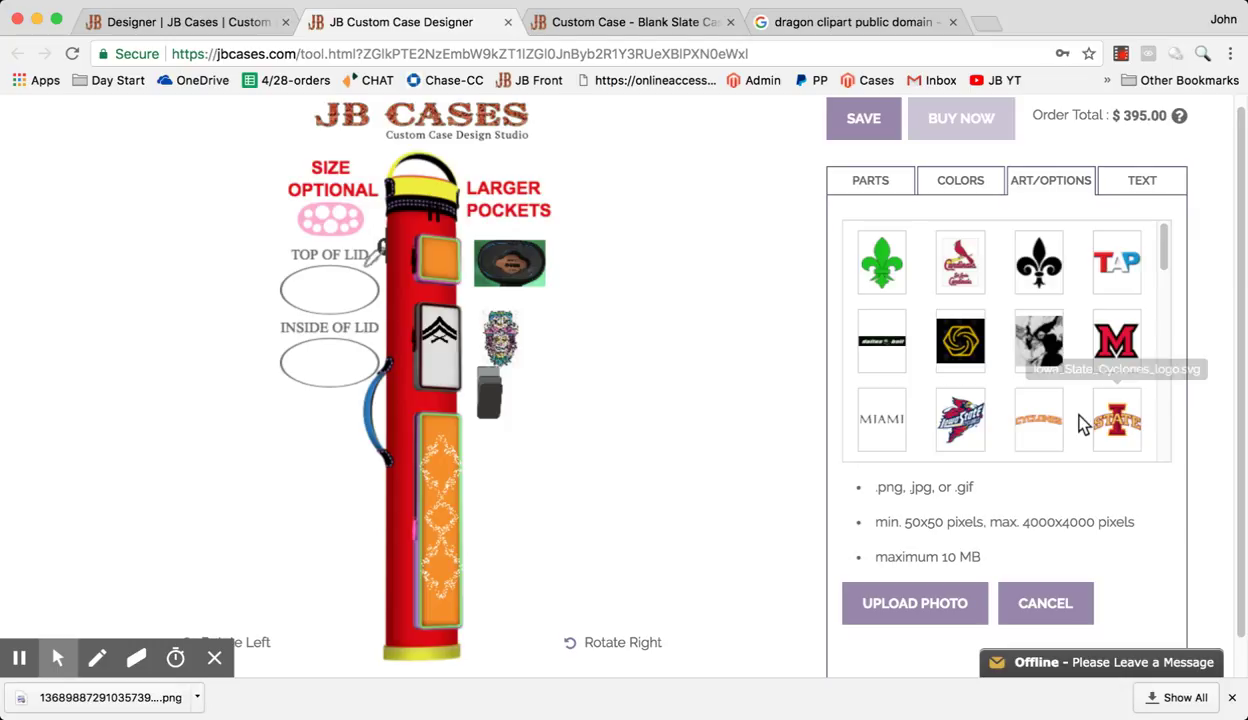
- Add the uploaded black dragon to the white middle pocket and shrink it to about the pocket's width
{"action": "scroll", "coordinate": [1052, 358], "scroll_direction": "down", "scroll_amount": 10}
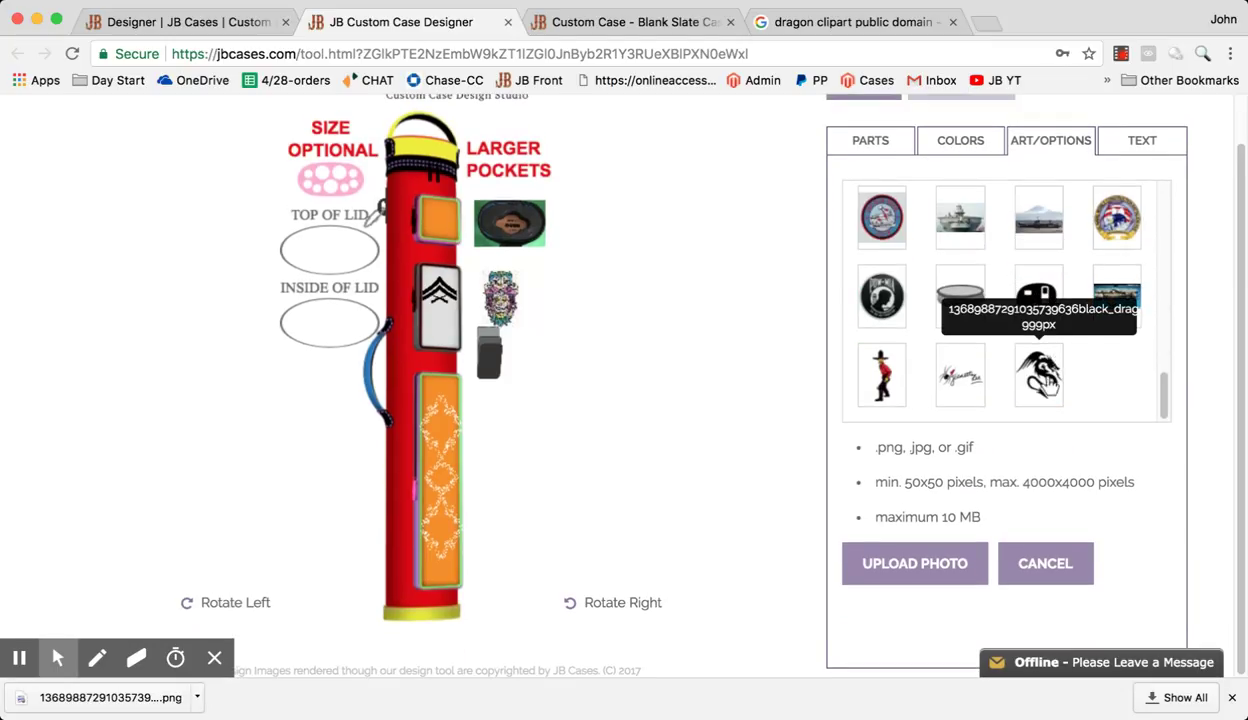
{"action": "left_click", "coordinate": [1025, 372]}
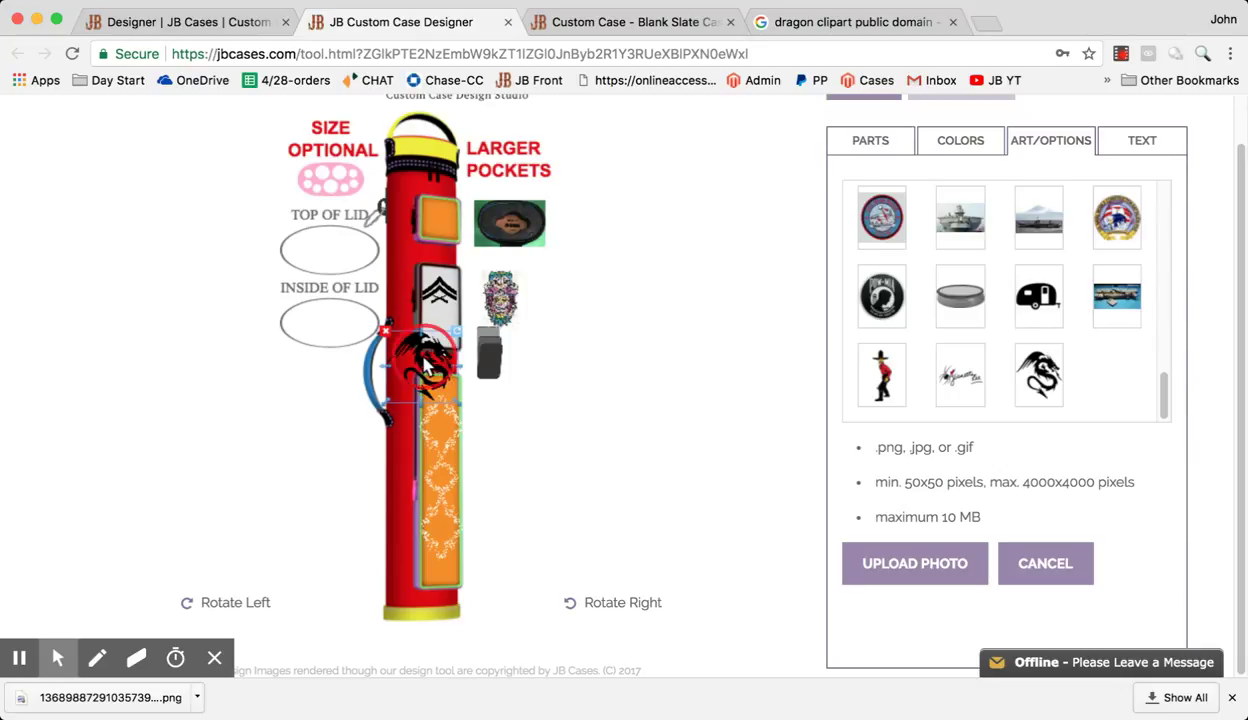
{"action": "left_click_drag", "start_coordinate": [425, 368], "coordinate": [441, 318]}
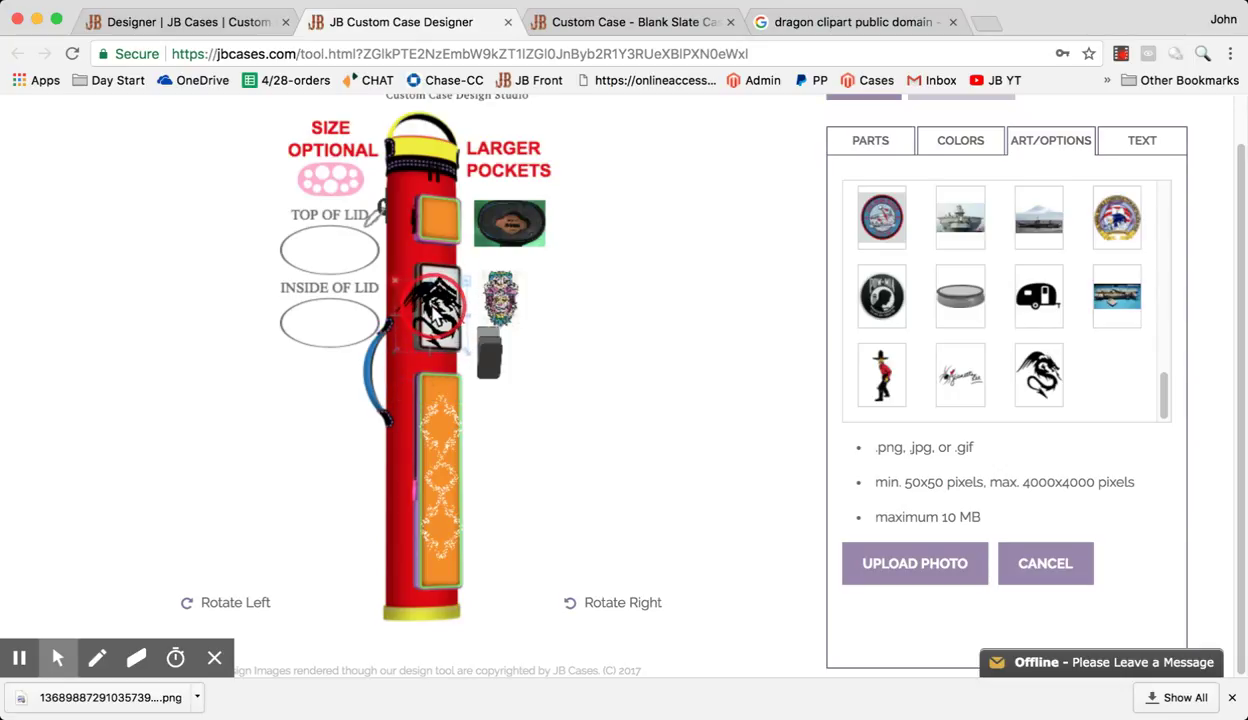
{"action": "left_click", "coordinate": [960, 141]}
{"action": "left_click", "coordinate": [1064, 148]}
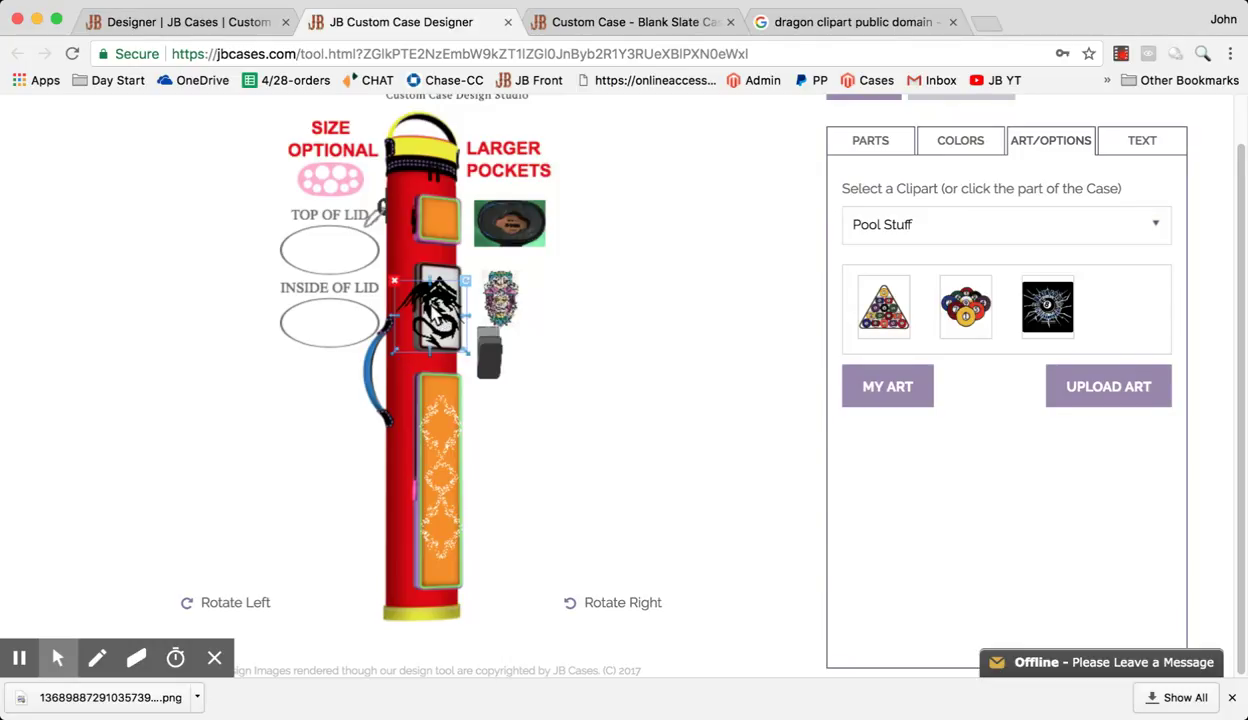
{"action": "left_click", "coordinate": [393, 356]}
{"action": "left_click", "coordinate": [421, 345]}
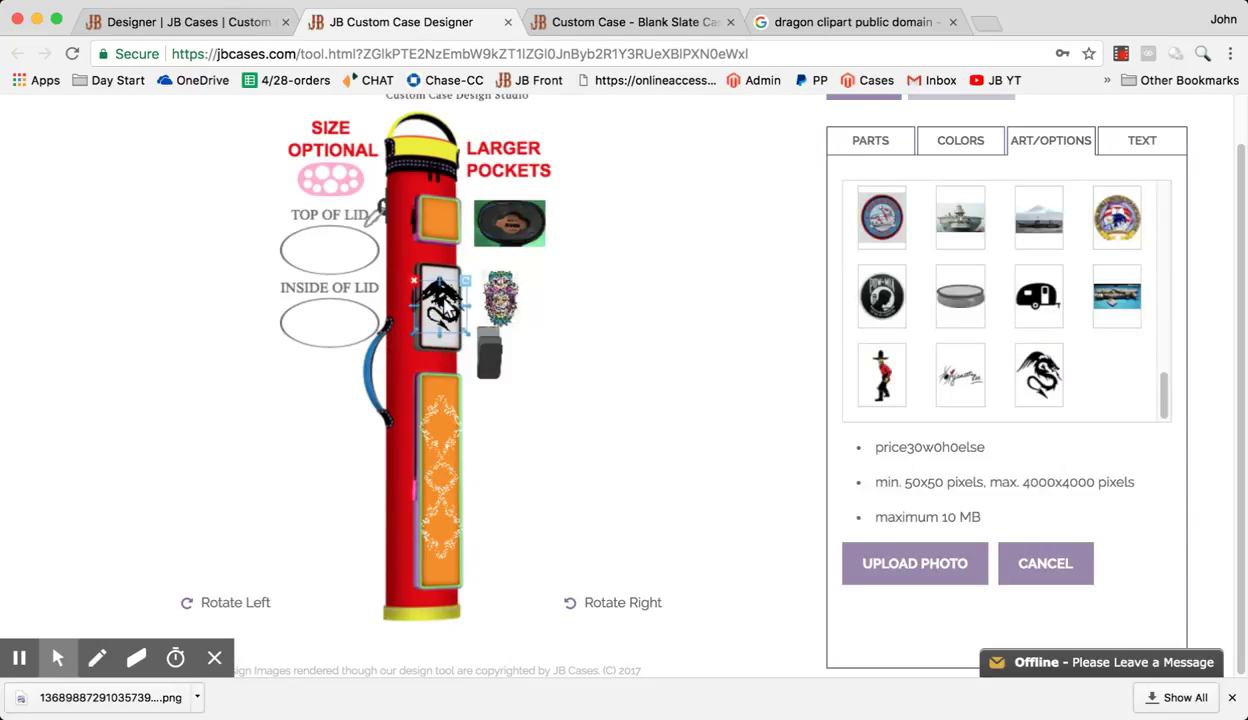
- Move the black dragon to the upper end of the large orange pocket and deselect it
{"action": "left_click_drag", "start_coordinate": [442, 315], "coordinate": [428, 408]}
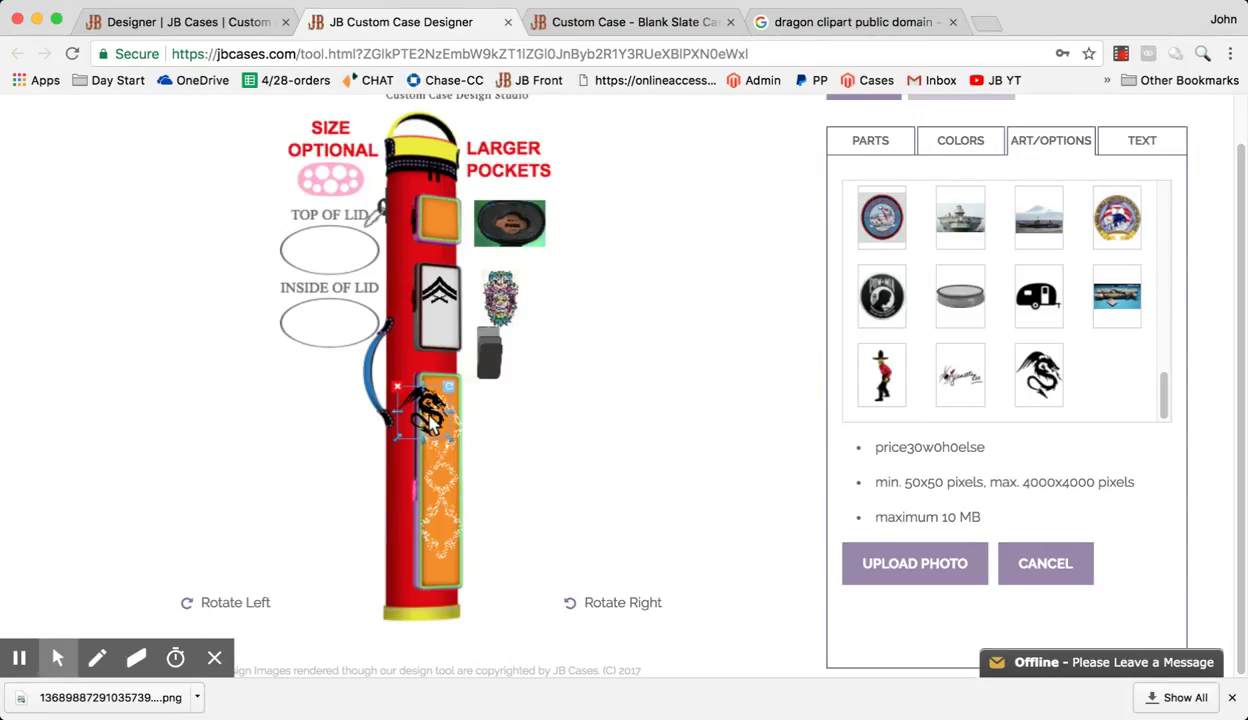
{"action": "left_click_drag", "start_coordinate": [428, 408], "coordinate": [440, 416]}
{"action": "left_click", "coordinate": [470, 416]}
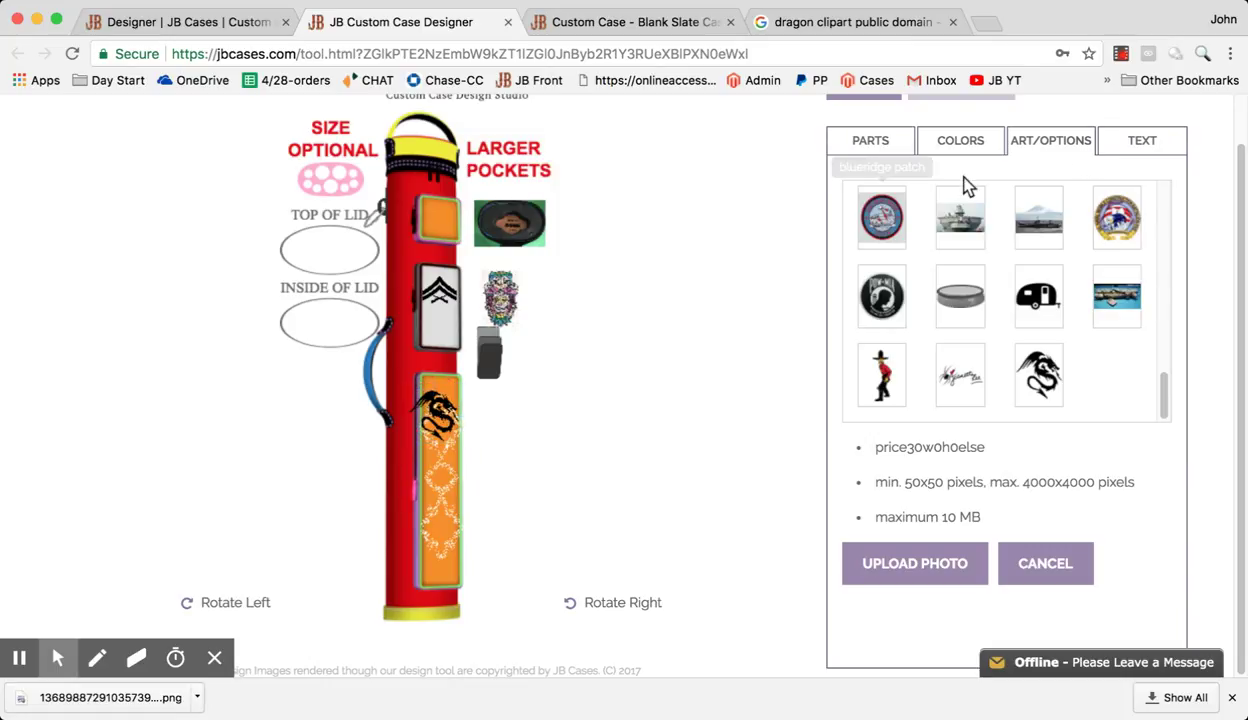
- Add the two-line text note "make dragon" / "red" and place it, reduced in size, beside the dragon outside the case
{"action": "left_click", "coordinate": [1142, 142]}
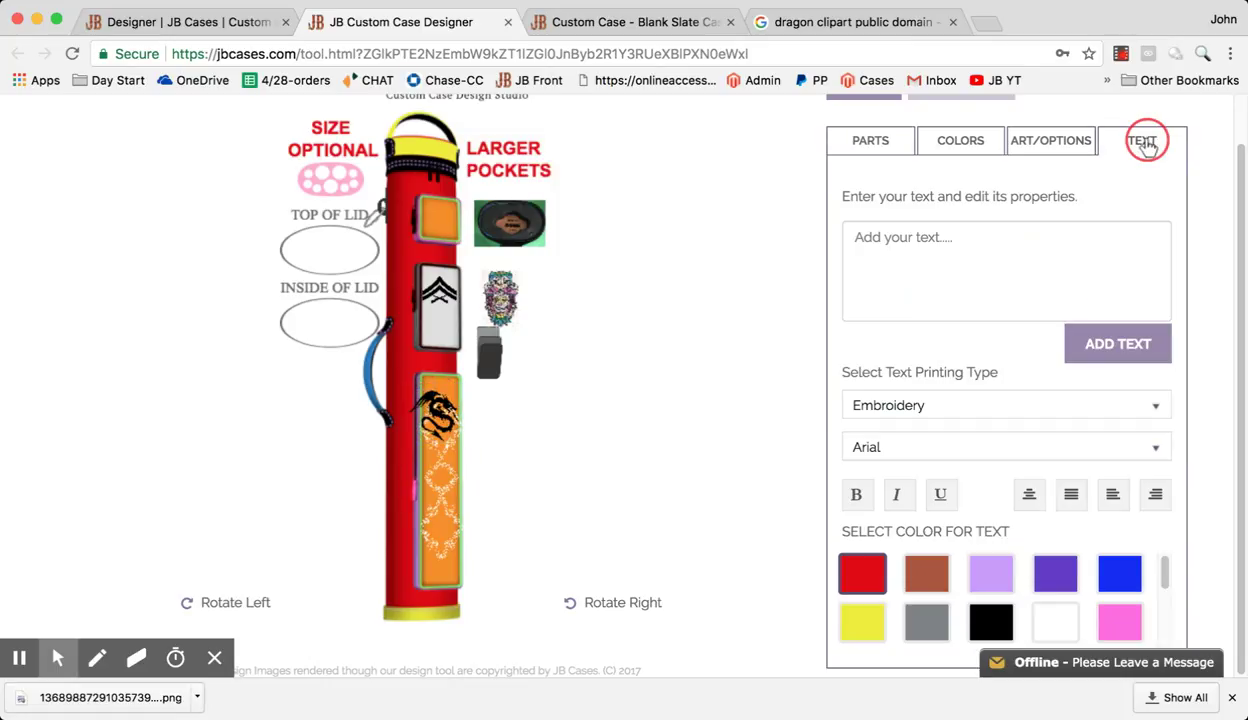
{"action": "left_click", "coordinate": [964, 240]}
{"action": "type", "text": "make"}
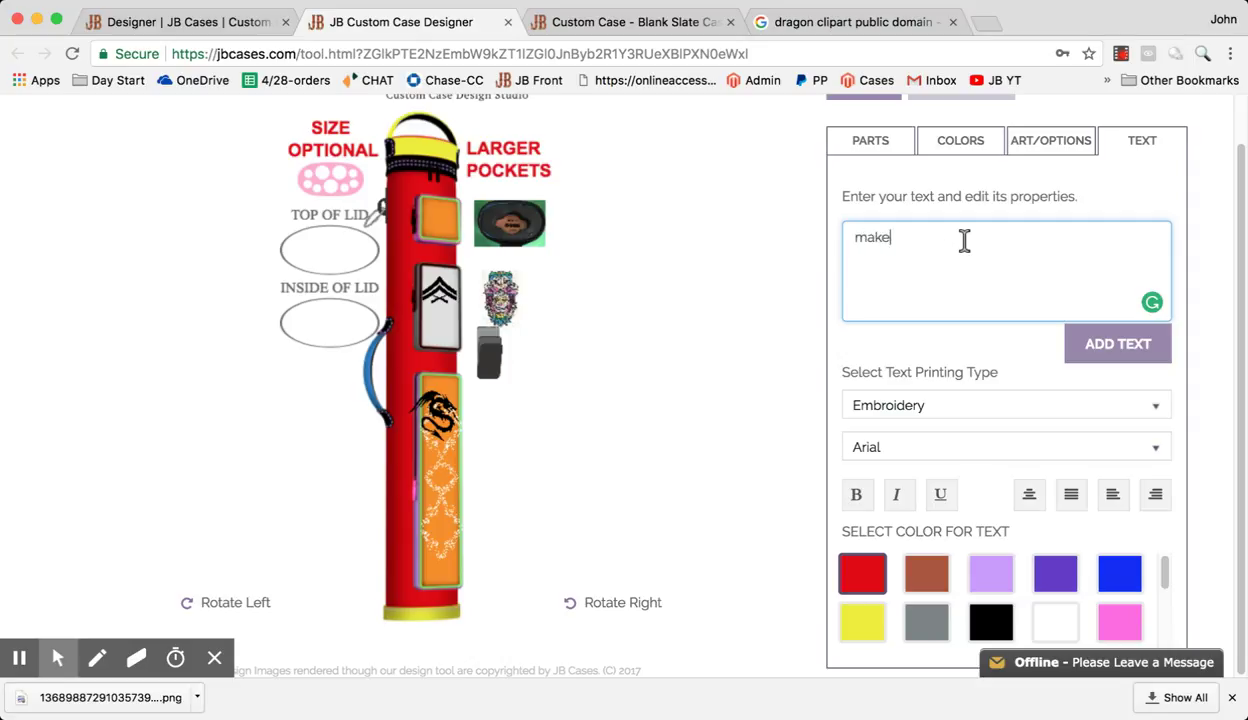
{"action": "type", "text": " dragon"}
{"action": "key", "text": "Return"}
{"action": "type", "text": "red"}
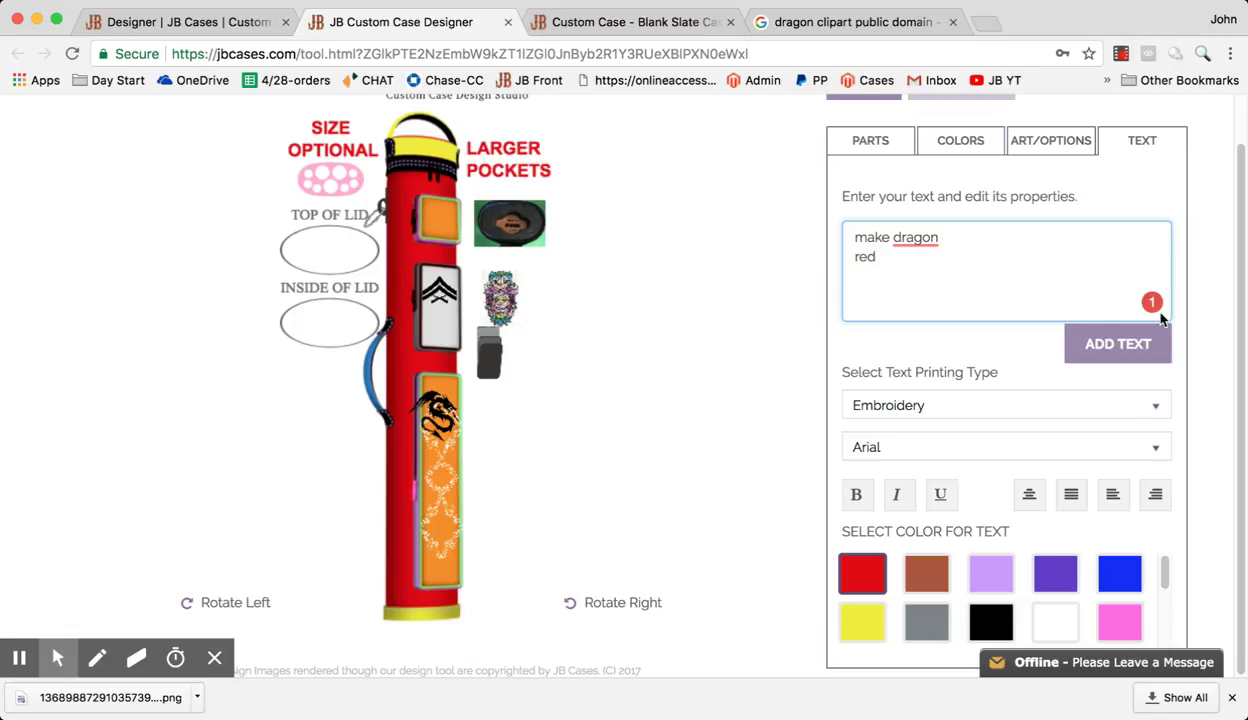
{"action": "left_click", "coordinate": [1117, 348]}
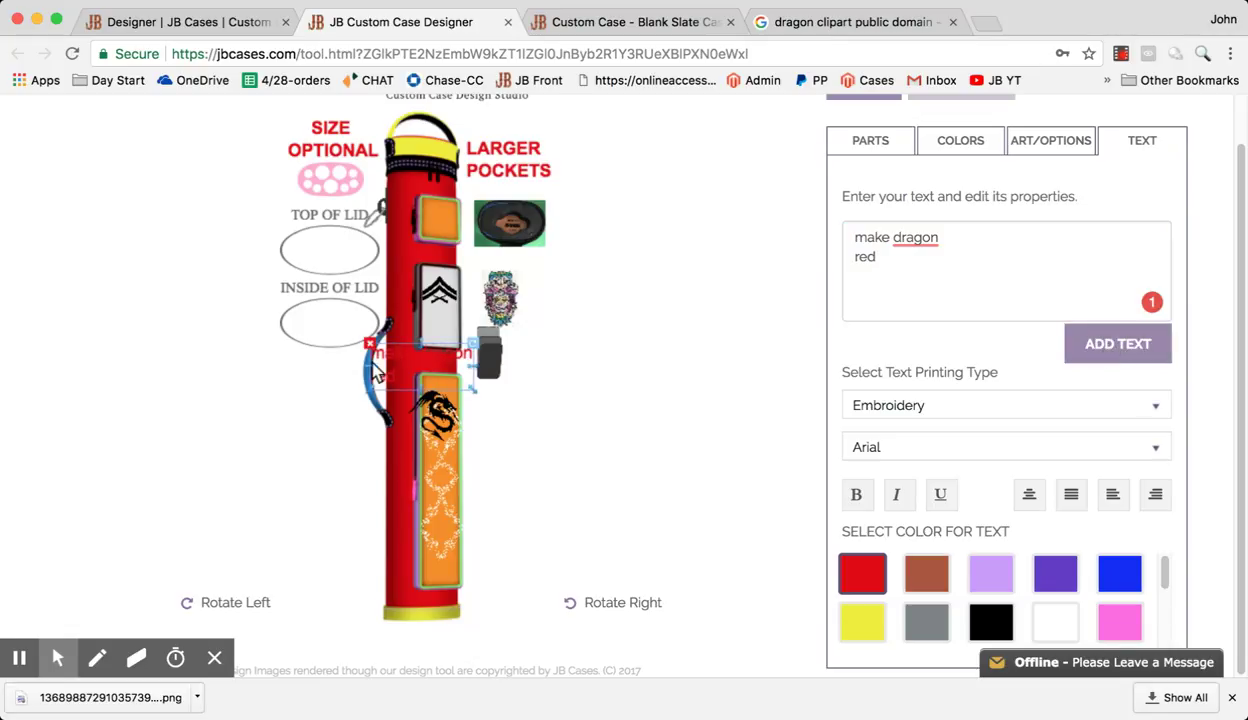
{"action": "left_click_drag", "start_coordinate": [405, 357], "coordinate": [486, 404]}
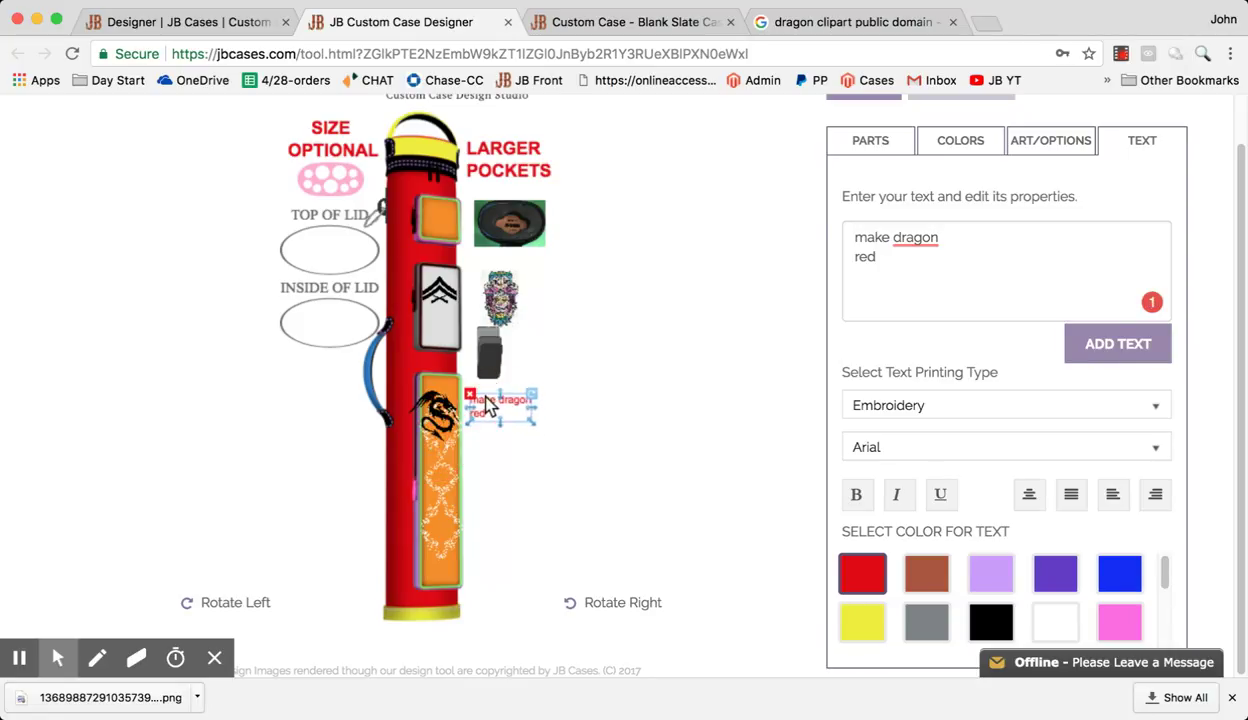
- Deselect the text note, add the muscular mascot image from the uploaded art, and place it at pocket width mid-way down the large orange pocket
{"action": "left_click", "coordinate": [489, 445]}
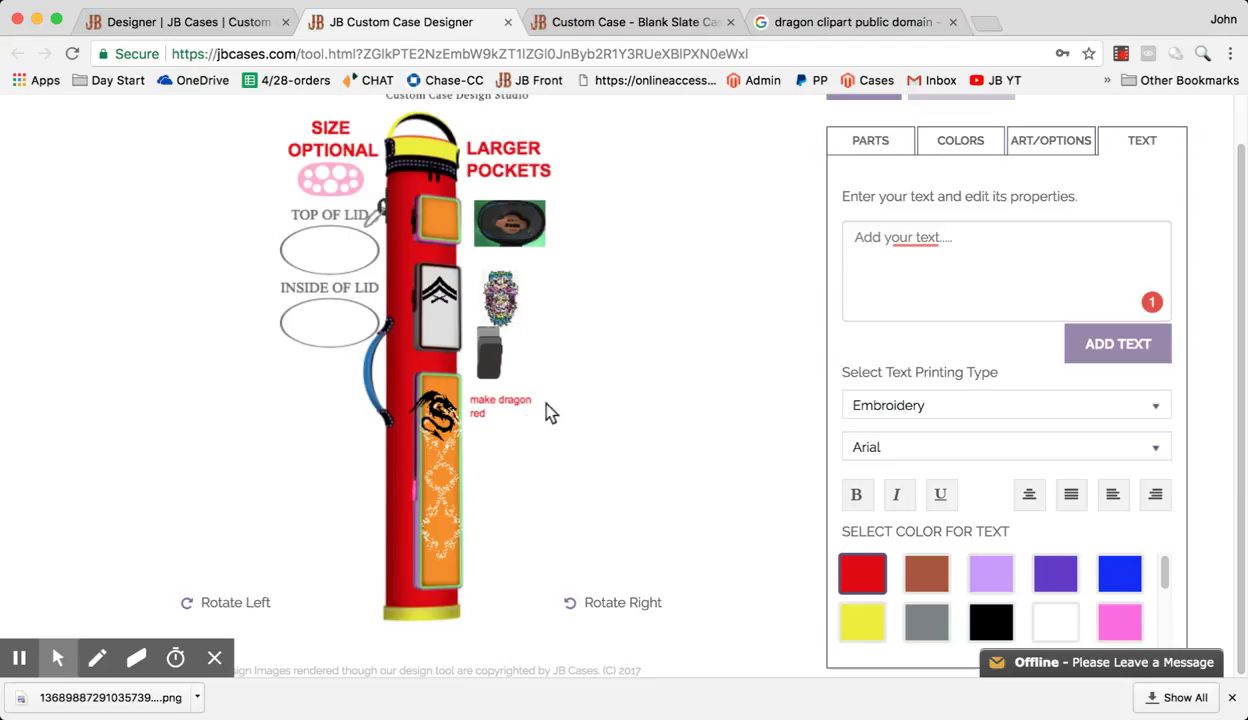
{"action": "left_click", "coordinate": [1072, 141]}
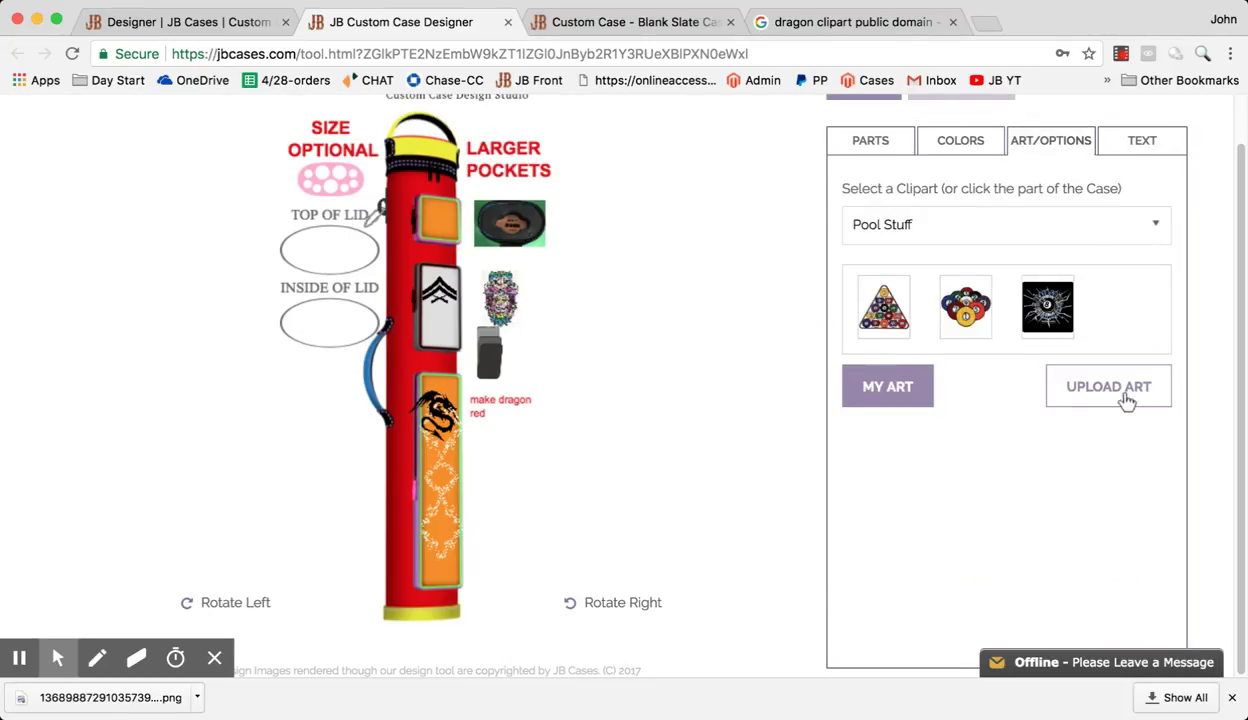
{"action": "left_click", "coordinate": [890, 390]}
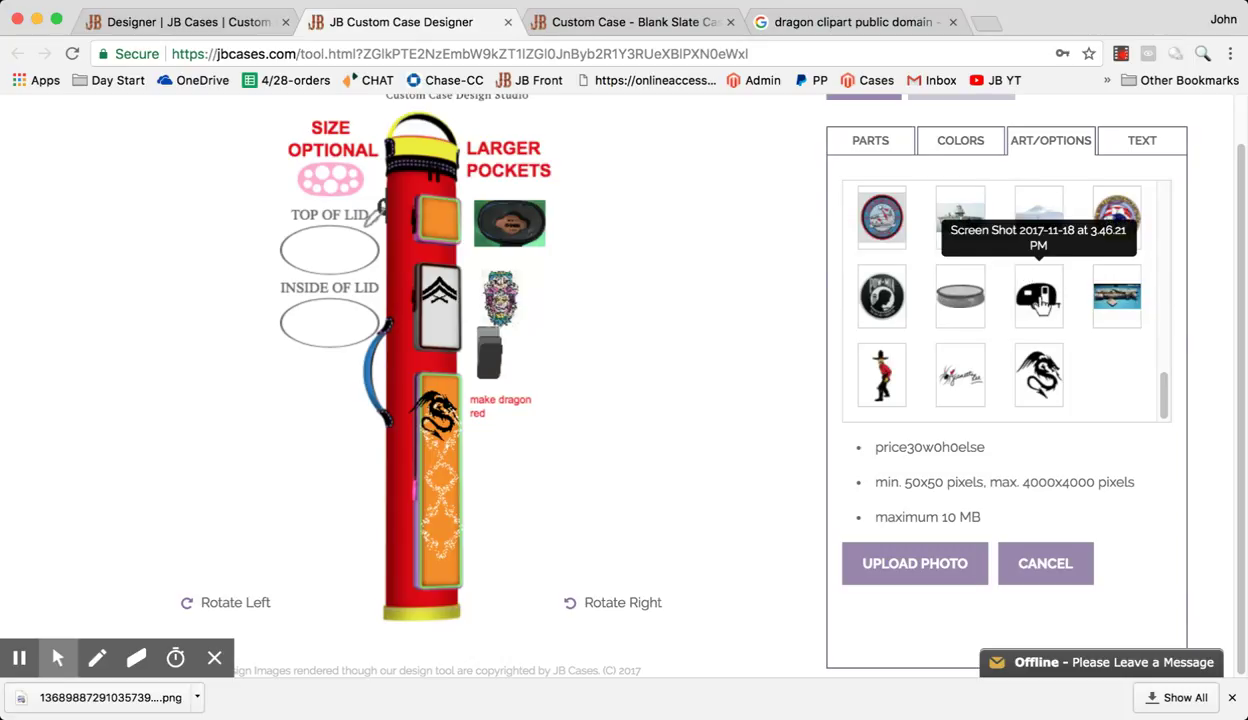
{"action": "scroll", "coordinate": [1040, 298], "scroll_direction": "up", "scroll_amount": 4}
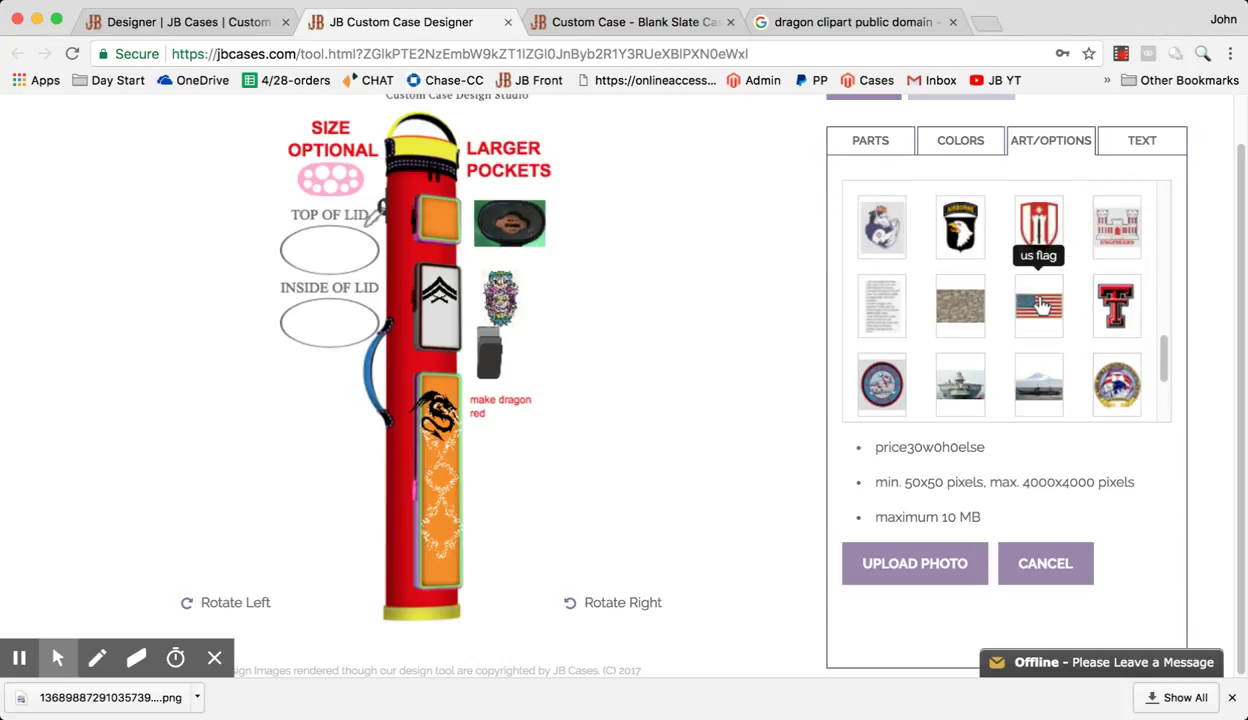
{"action": "scroll", "coordinate": [1040, 305], "scroll_direction": "up", "scroll_amount": 3}
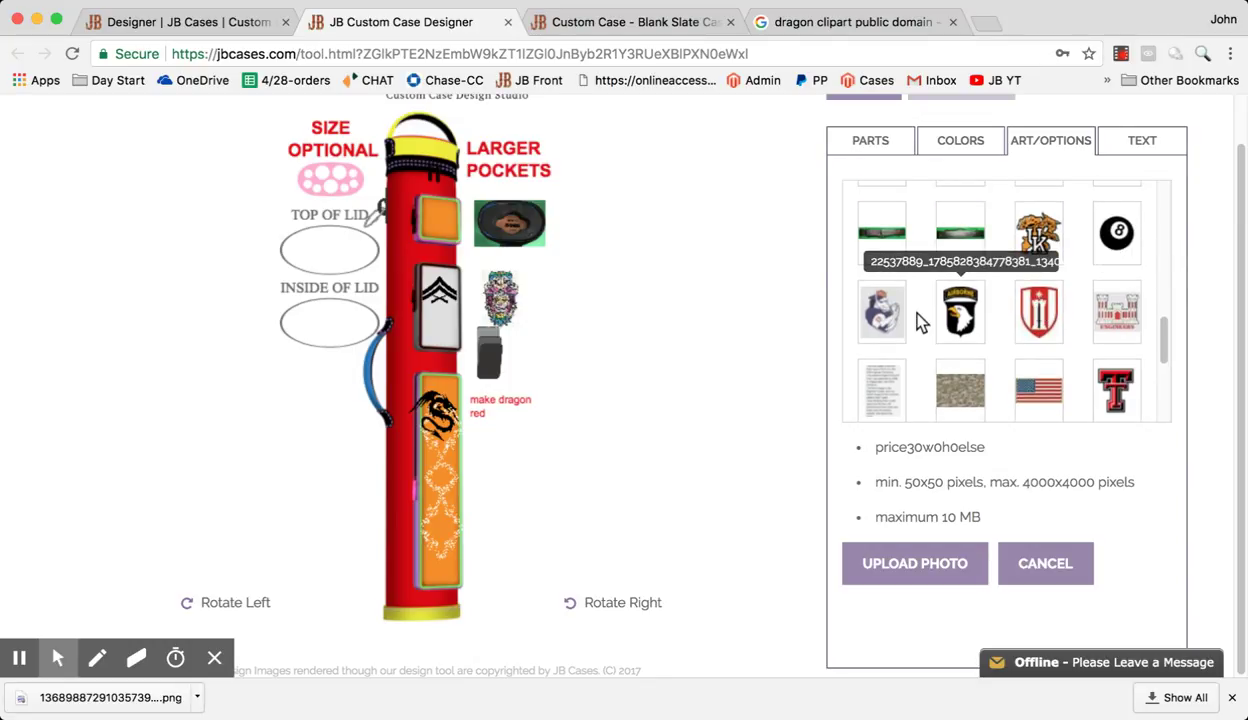
{"action": "left_click", "coordinate": [884, 313]}
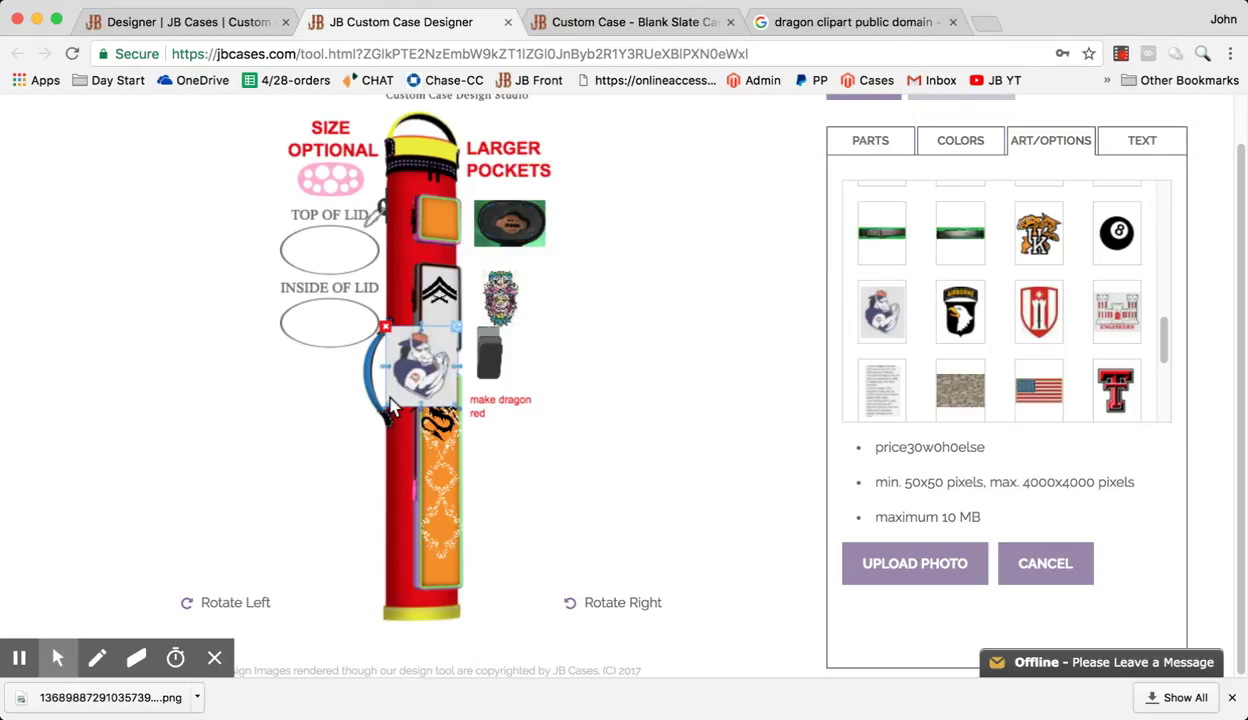
{"action": "left_click_drag", "start_coordinate": [412, 385], "coordinate": [444, 495]}
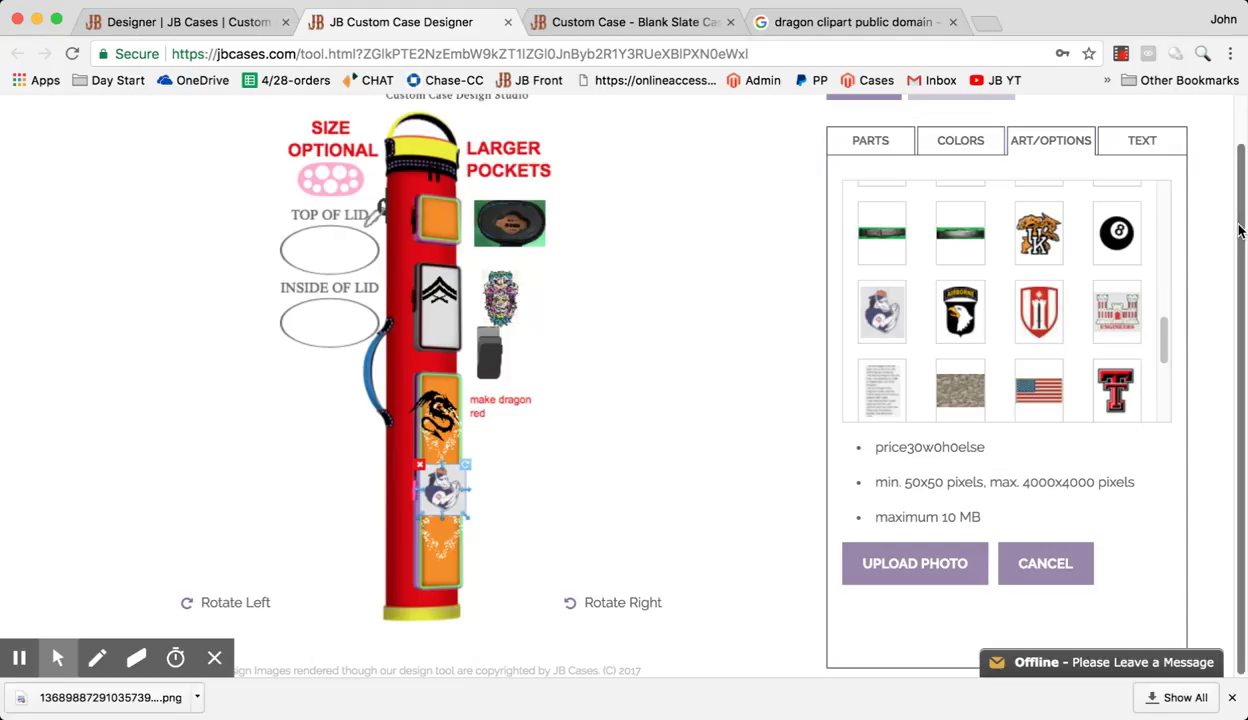
- Review the itemized order prices for the case's parts, artwork, accessories and colors
{"action": "left_click_drag", "start_coordinate": [1238, 230], "coordinate": [1240, 111]}
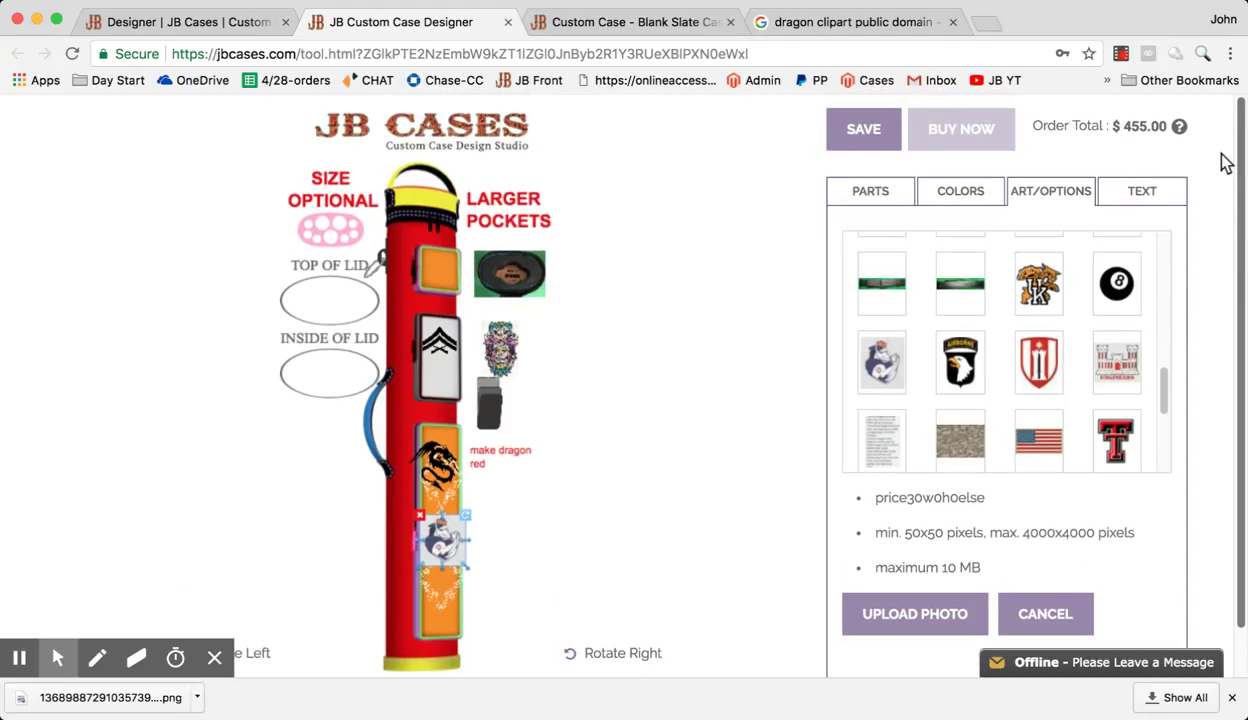
{"action": "mouse_move", "coordinate": [1185, 130]}
{"action": "scroll", "coordinate": [1152, 248], "scroll_direction": "down", "scroll_amount": 5}
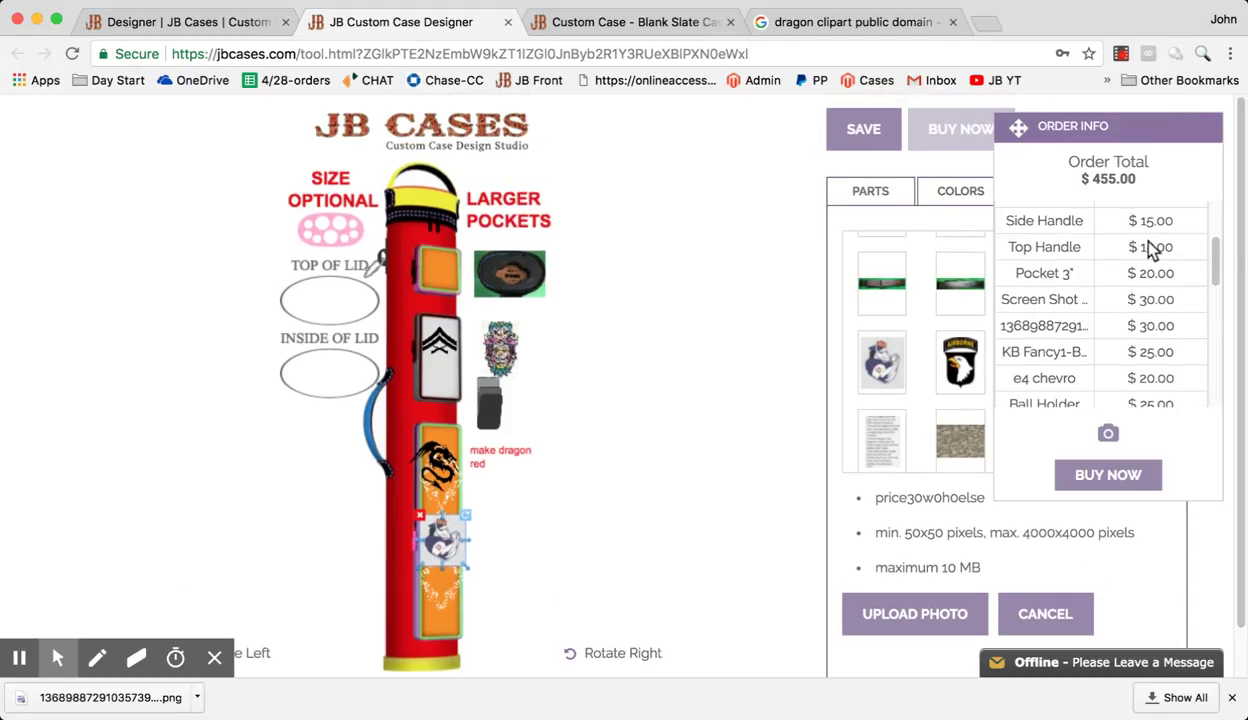
{"action": "scroll", "coordinate": [1152, 248], "scroll_direction": "down", "scroll_amount": 5}
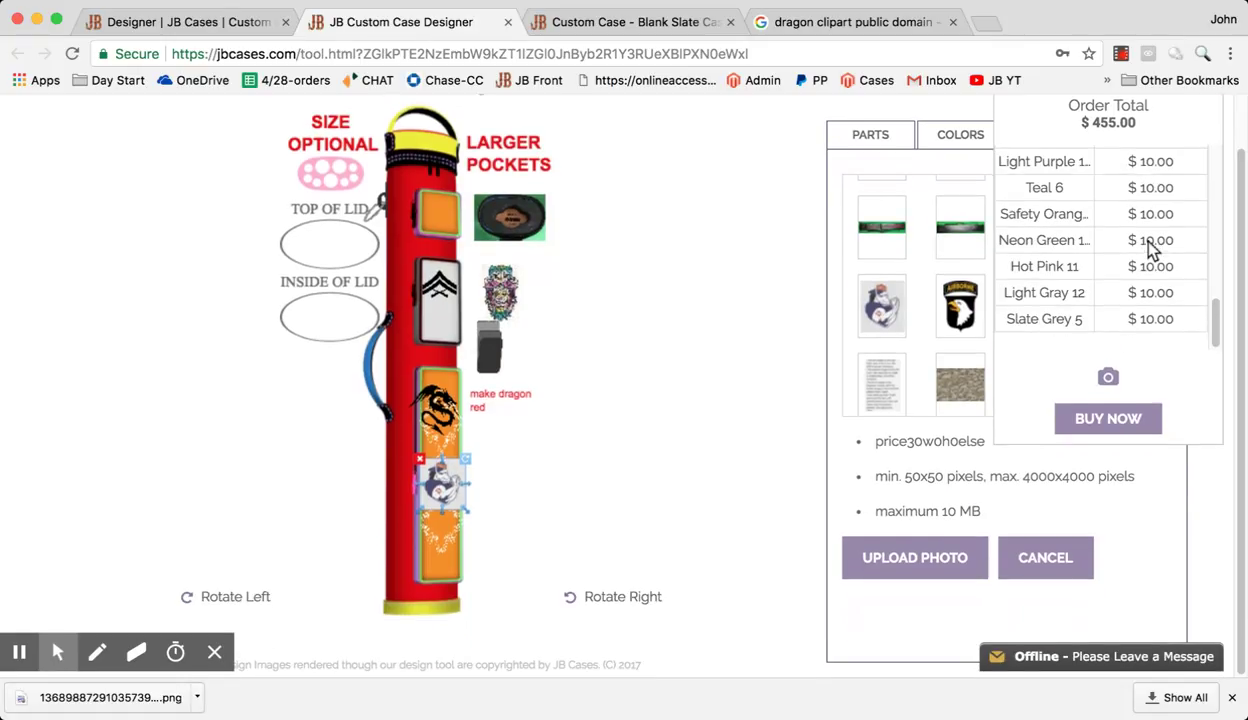
{"action": "scroll", "coordinate": [1152, 250], "scroll_direction": "up", "scroll_amount": 3}
{"action": "scroll", "coordinate": [1150, 250], "scroll_direction": "up", "scroll_amount": 3}
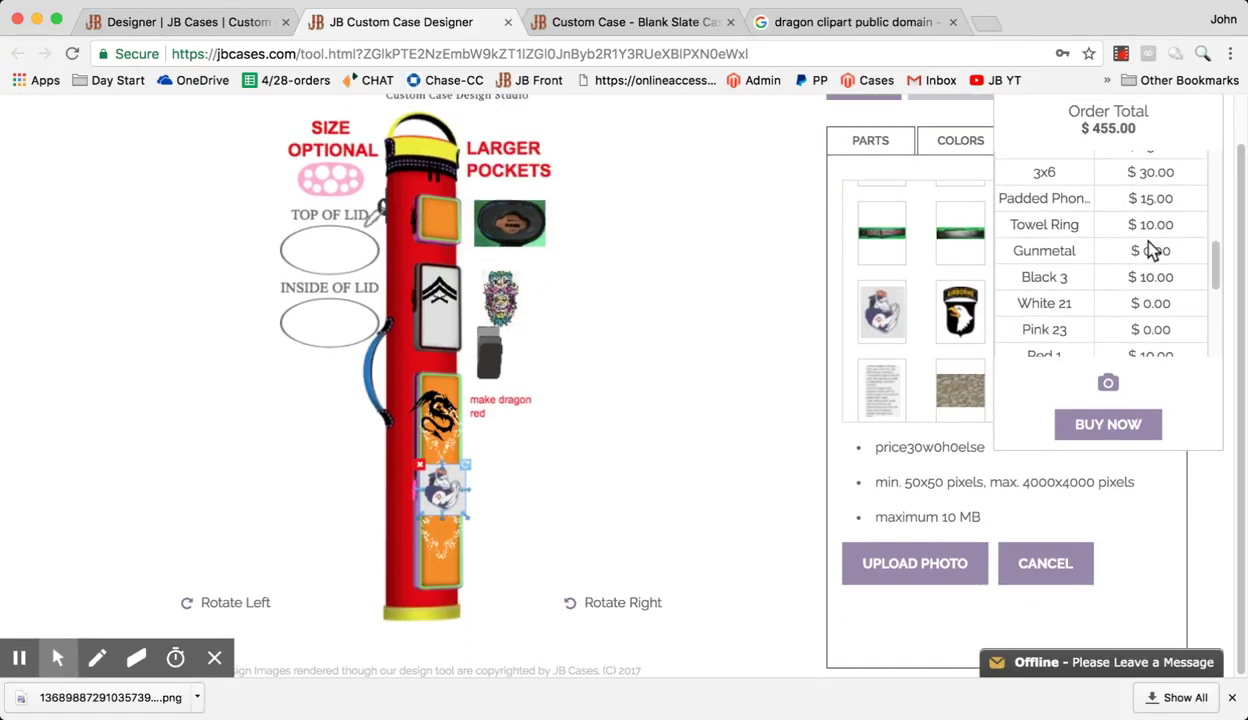
{"action": "scroll", "coordinate": [1152, 250], "scroll_direction": "up", "scroll_amount": 3}
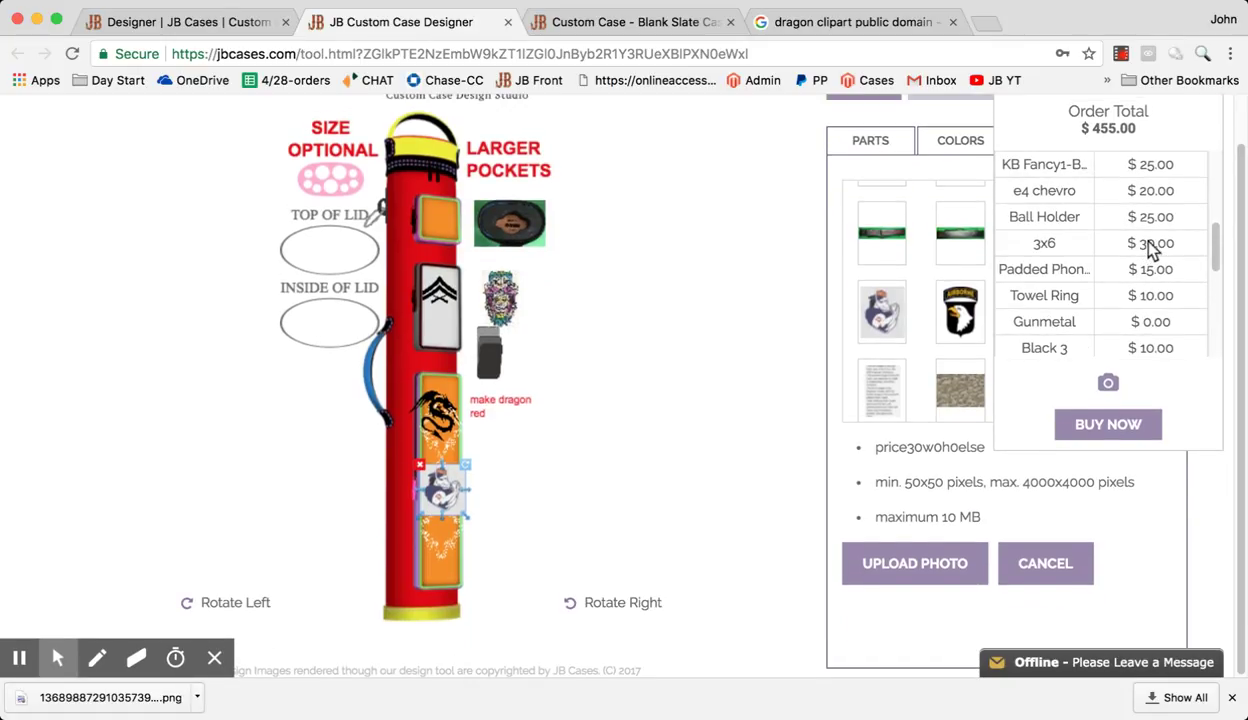
{"action": "scroll", "coordinate": [1152, 250], "scroll_direction": "up", "scroll_amount": 4}
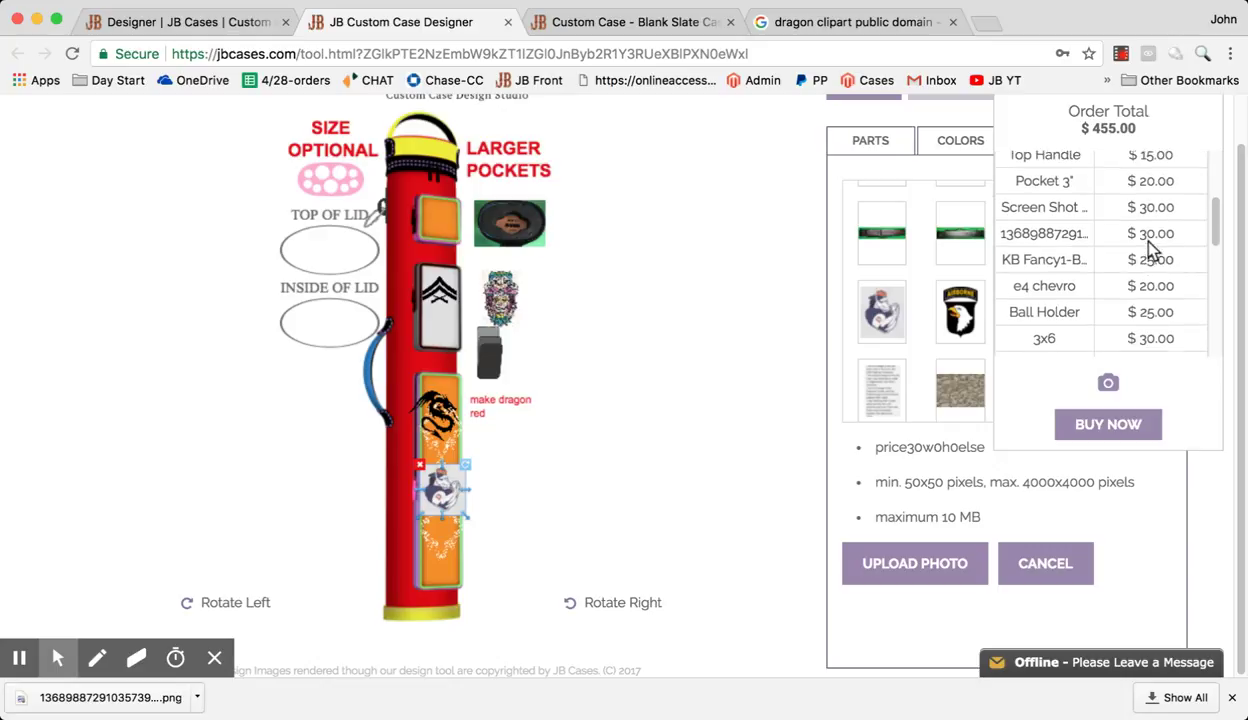
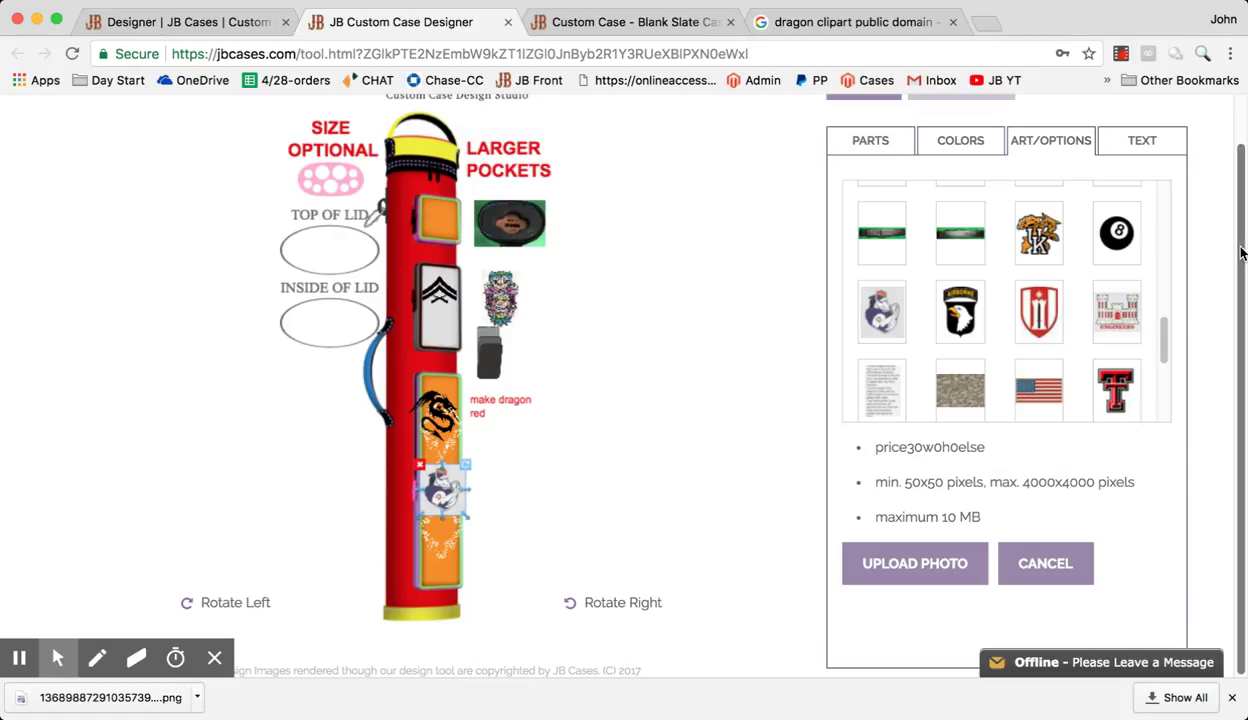
- Move the mascot image off the large orange pocket to the blank area beside the case, below the text note
{"action": "scroll", "coordinate": [1210, 245], "scroll_direction": "up", "scroll_amount": 1}
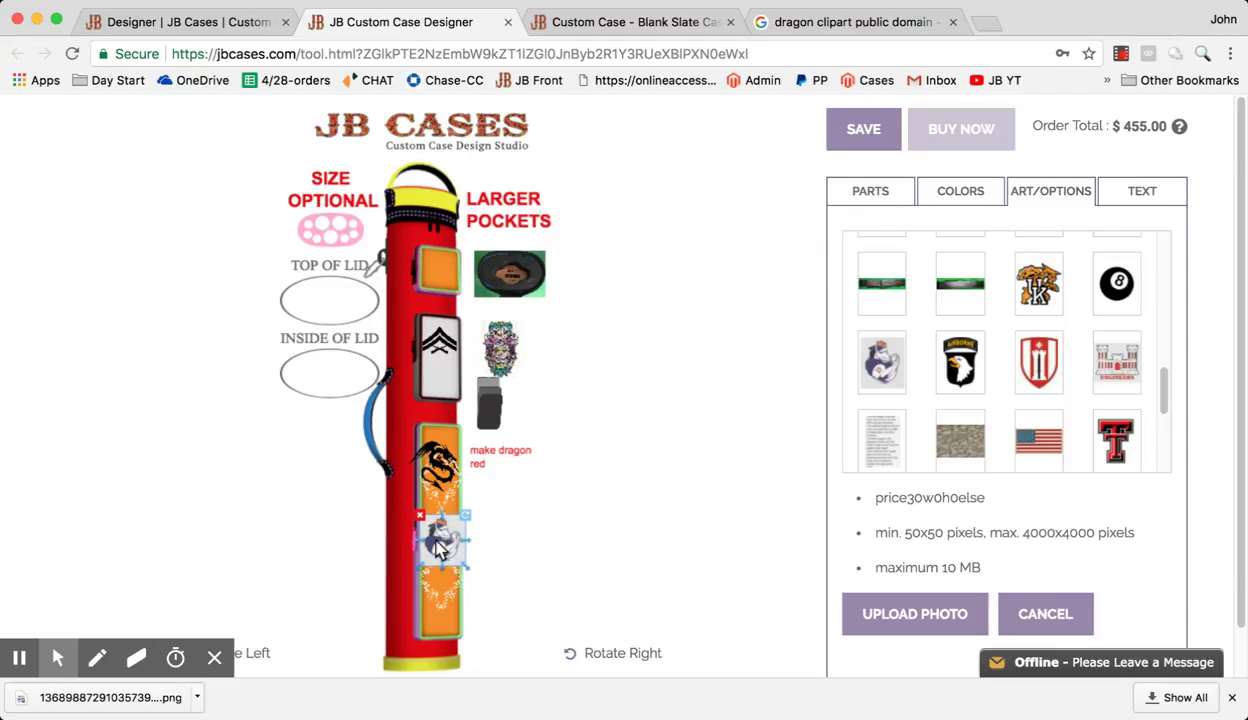
{"action": "left_click_drag", "start_coordinate": [436, 541], "coordinate": [503, 521]}
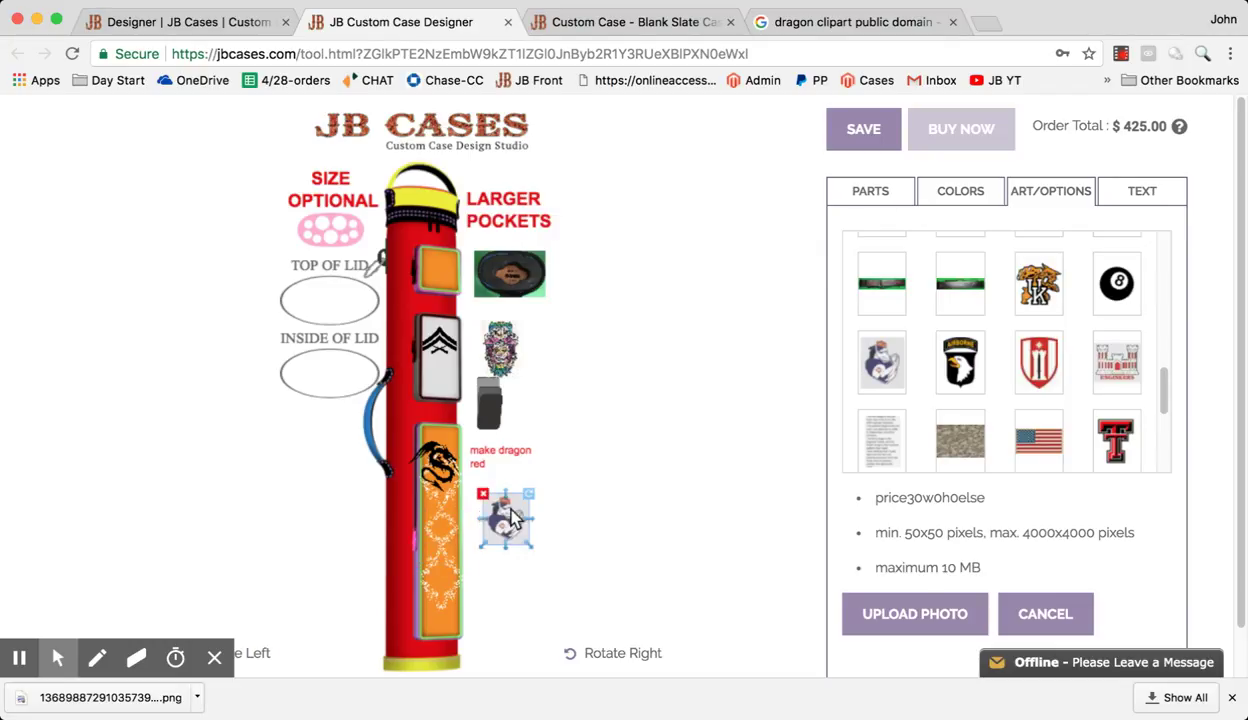
- Add the text "sdkjhfsdkjhf" and move it down over the large orange pocket
{"action": "left_click", "coordinate": [1158, 194]}
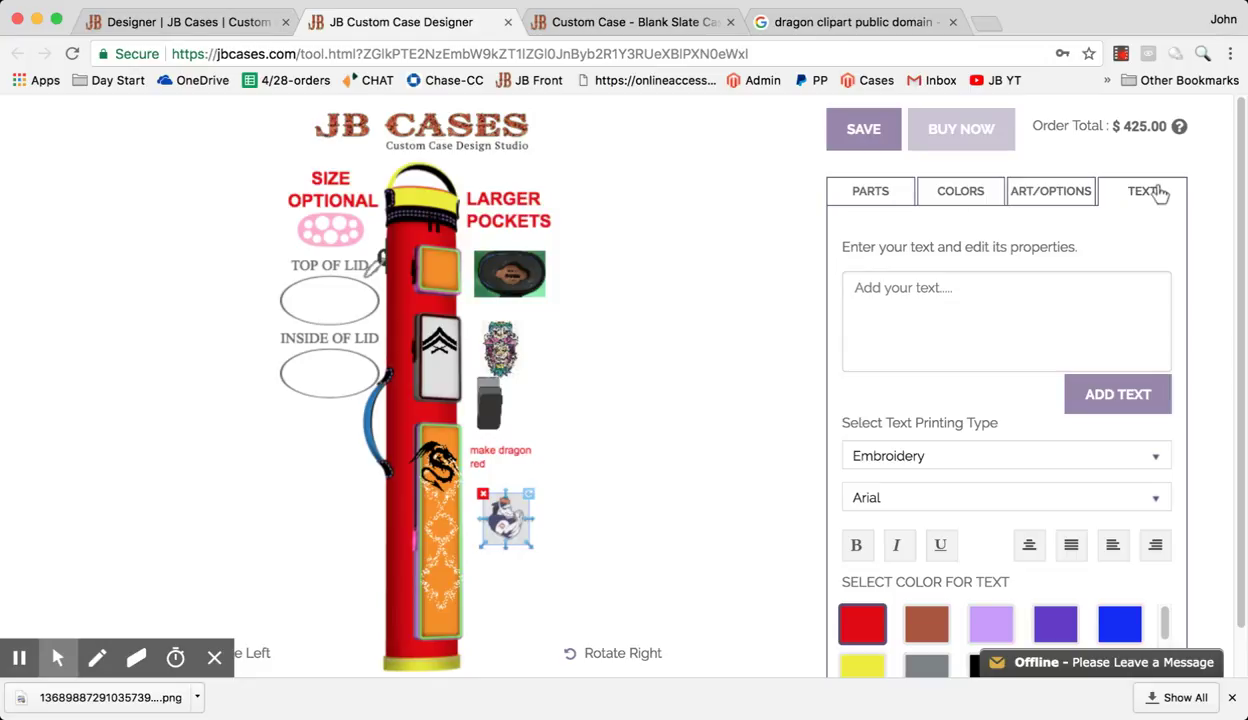
{"action": "left_click", "coordinate": [924, 309]}
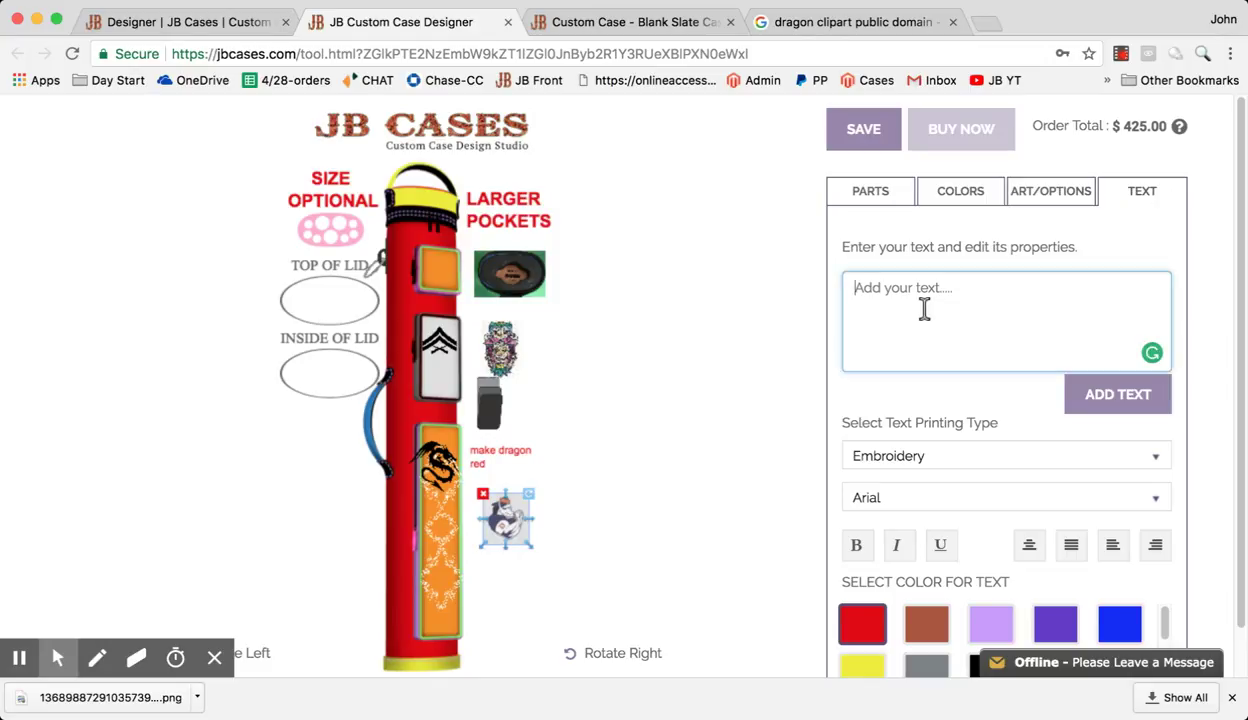
{"action": "type", "text": "sdkjhfsdkjhf"}
{"action": "left_click", "coordinate": [1115, 404]}
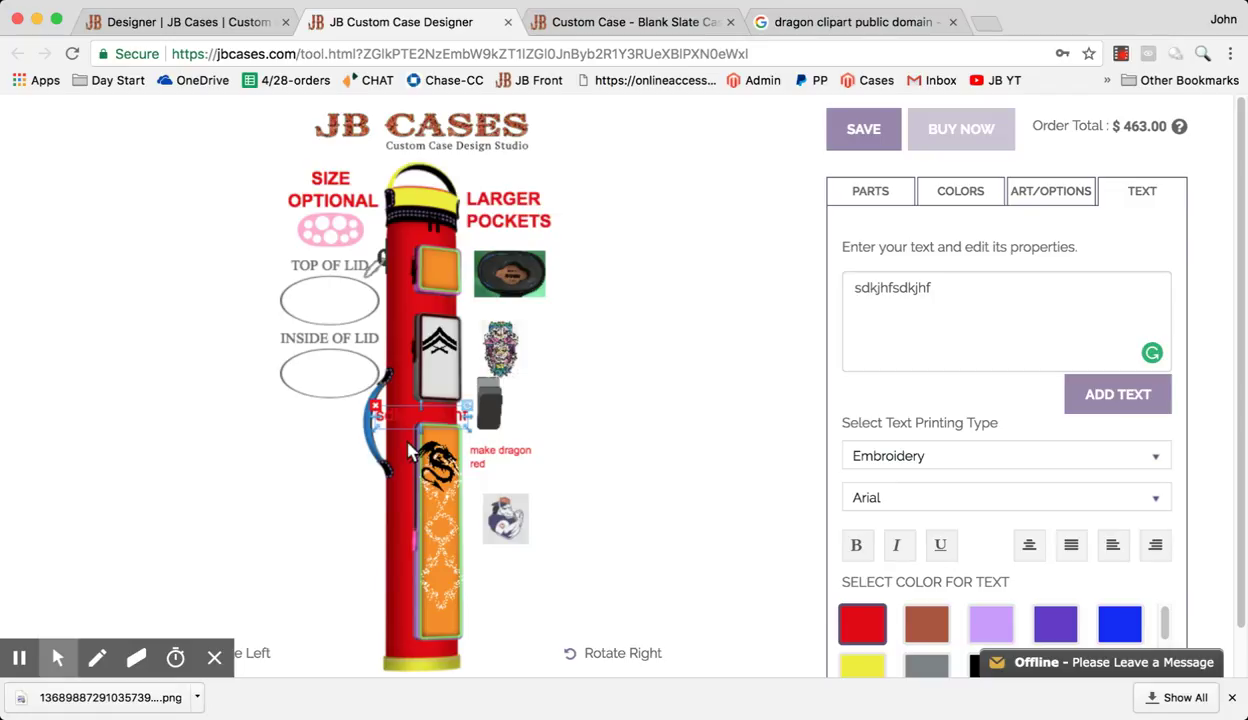
{"action": "mouse_move", "coordinate": [422, 420]}
{"action": "left_mouse_down"}
{"action": "mouse_move", "coordinate": [444, 540]}
{"action": "mouse_move", "coordinate": [432, 418]}
{"action": "mouse_move", "coordinate": [420, 420]}
{"action": "left_mouse_up"}
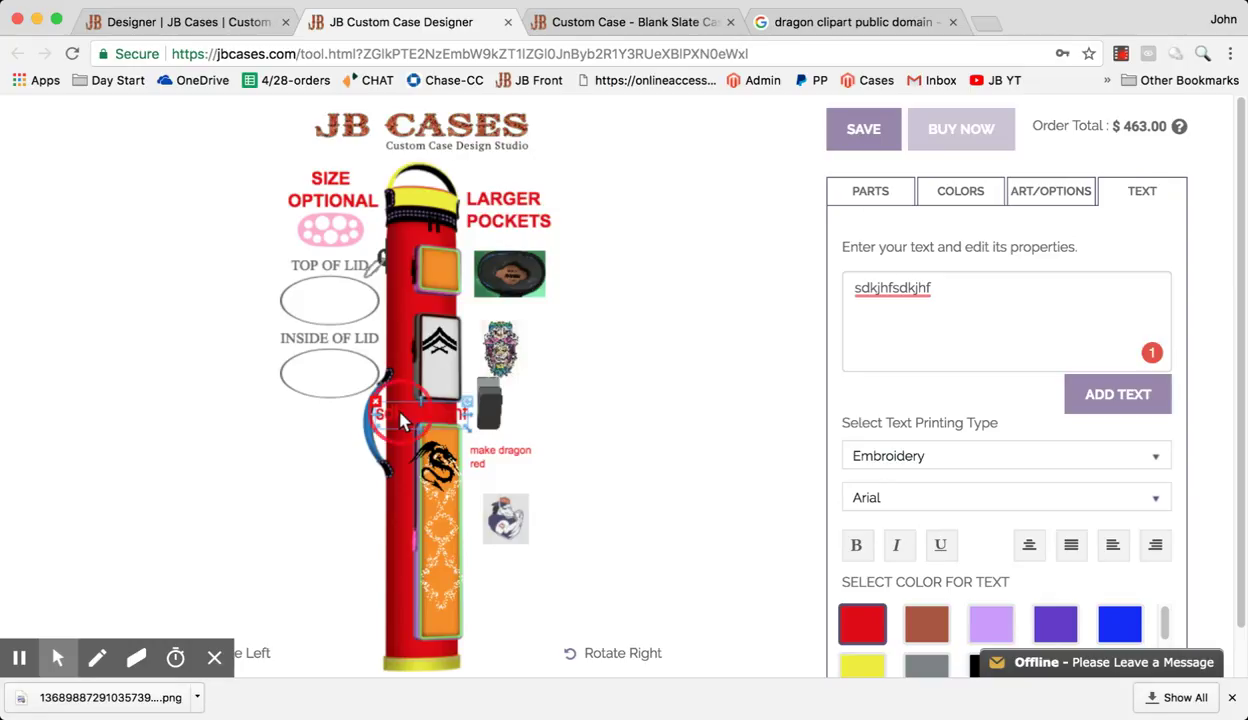
{"action": "left_click_drag", "start_coordinate": [400, 414], "coordinate": [476, 508]}
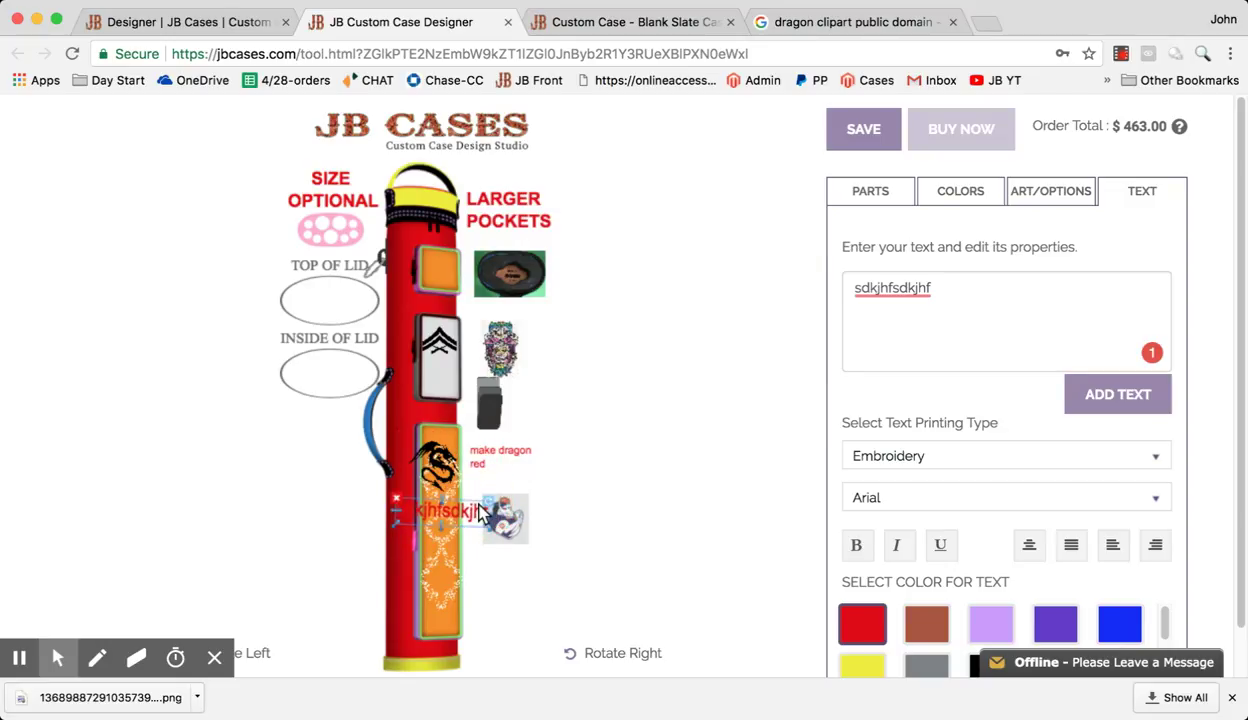
- Delete the white scroll clipart and black dragon from the large orange pocket, plus the mascot image beside the case
{"action": "left_click", "coordinate": [447, 563]}
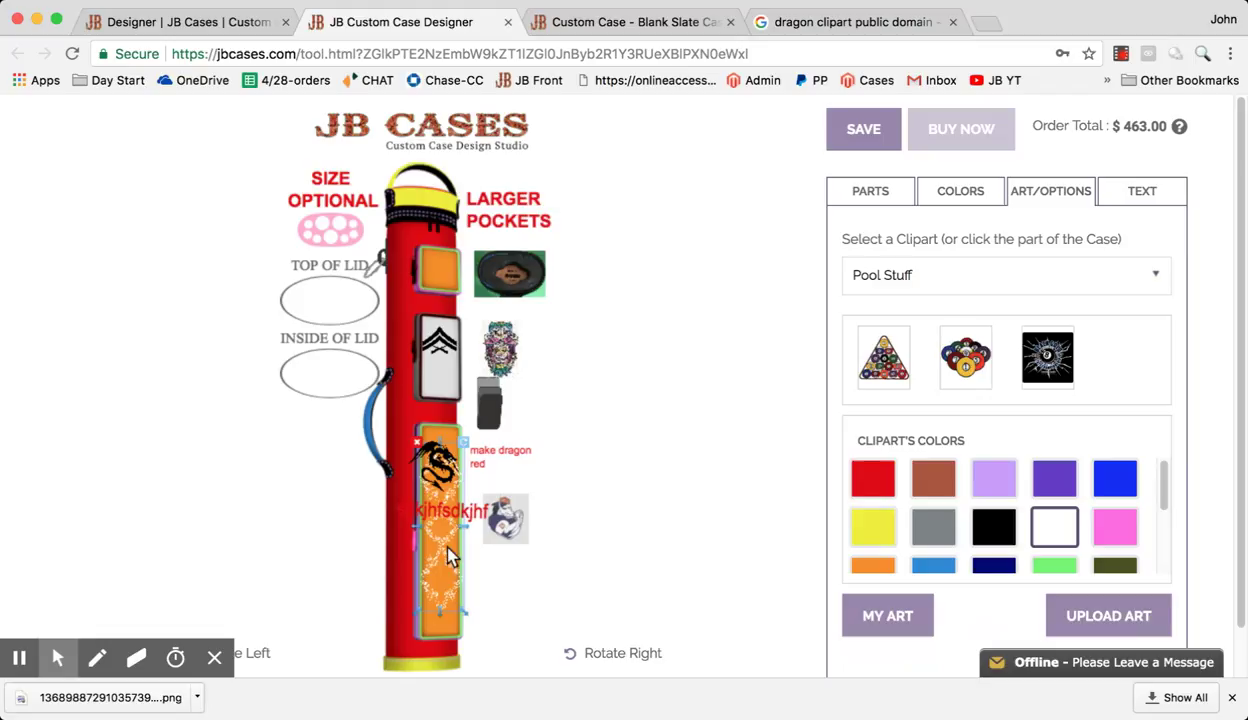
{"action": "key", "text": "Delete"}
{"action": "left_click", "coordinate": [418, 447]}
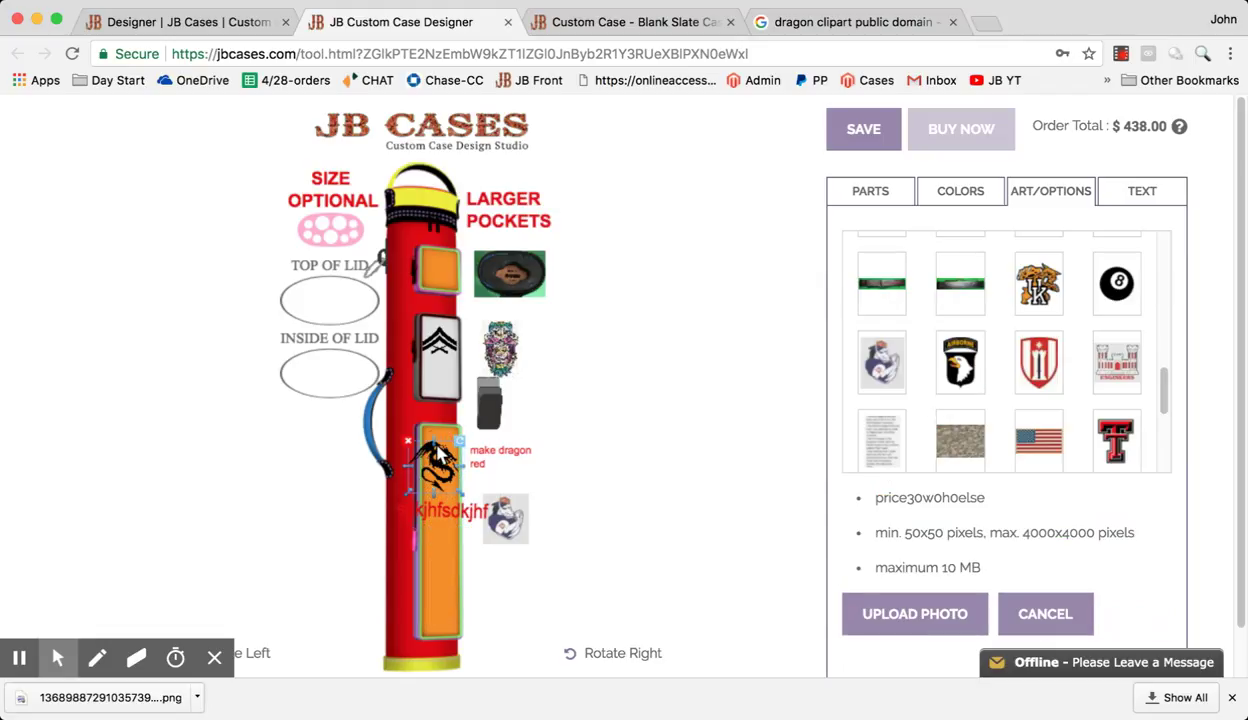
{"action": "key", "text": "Delete"}
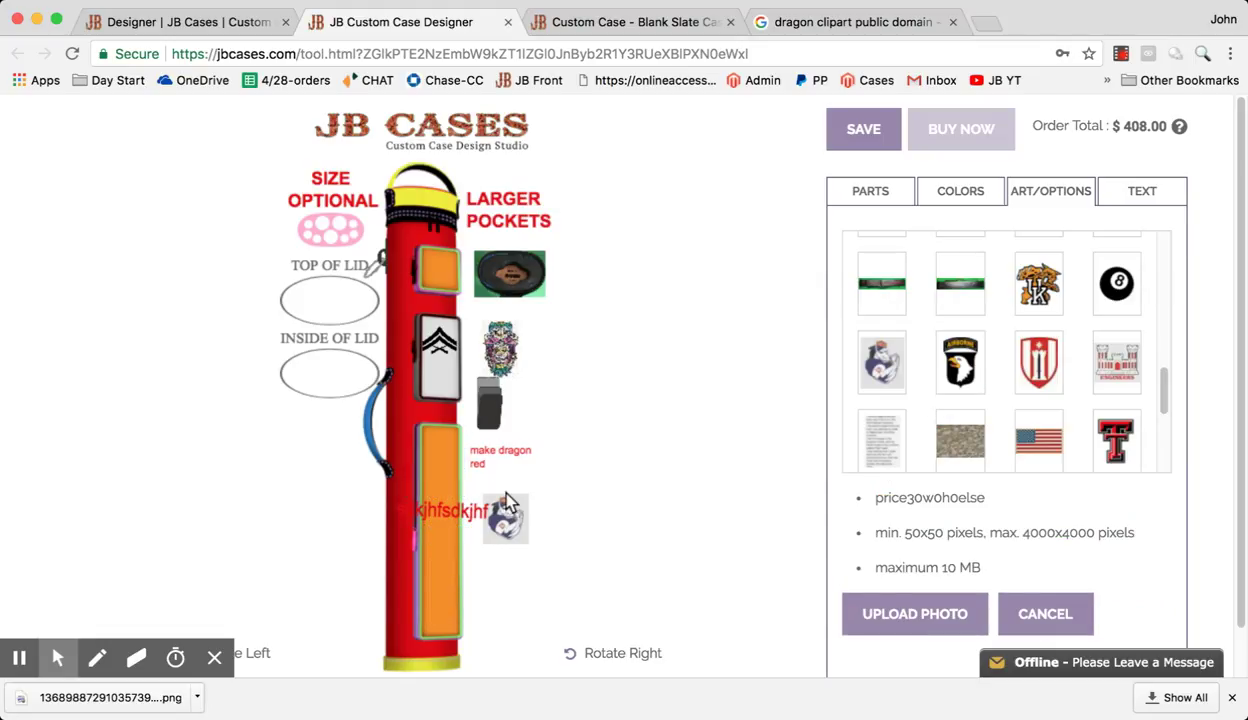
{"action": "left_click", "coordinate": [493, 497]}
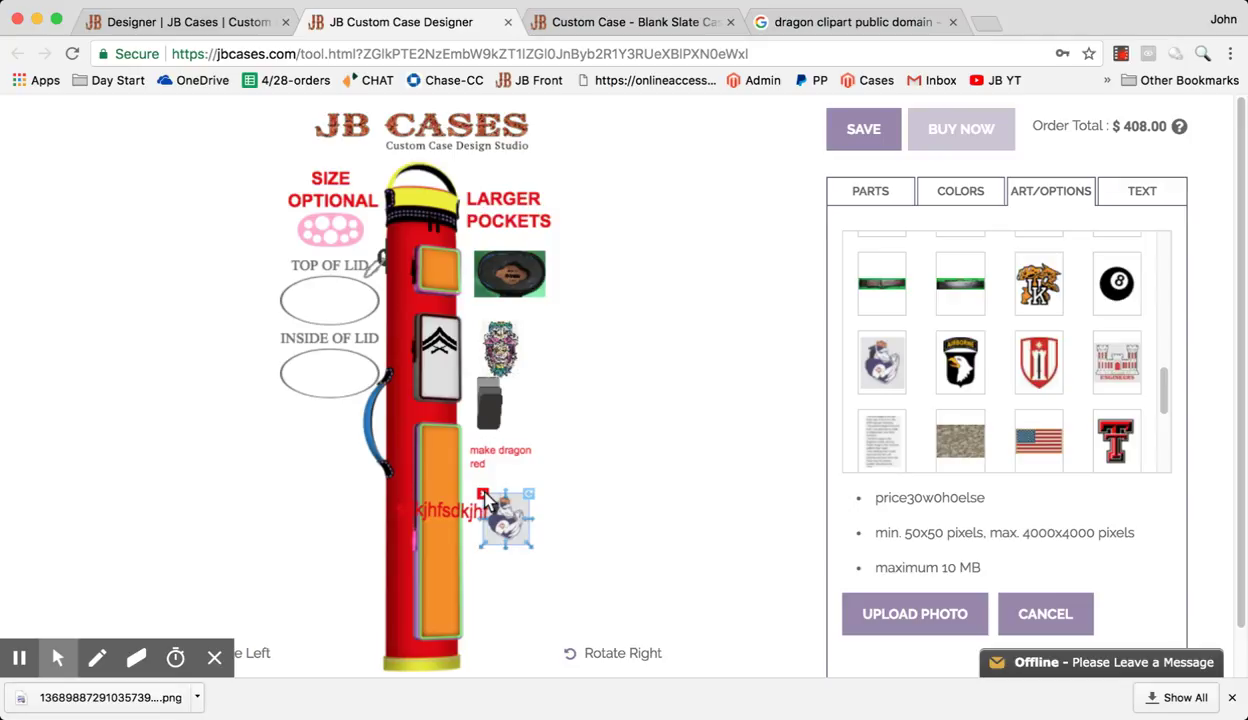
{"action": "left_click", "coordinate": [483, 494]}
- Rotate the "sdkjhfsdkjhf" text to read upward, center and enlarge it inside the large orange pocket, and deselect it
{"action": "left_click", "coordinate": [457, 514]}
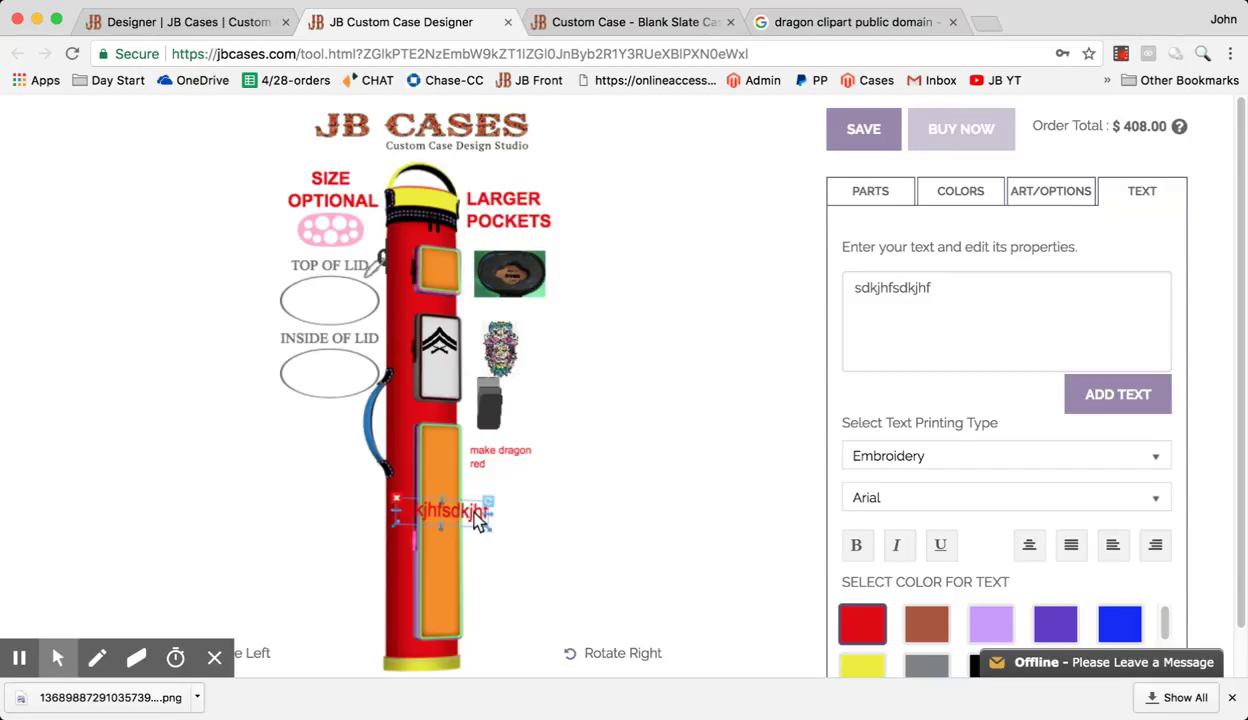
{"action": "left_click_drag", "start_coordinate": [482, 522], "coordinate": [516, 507]}
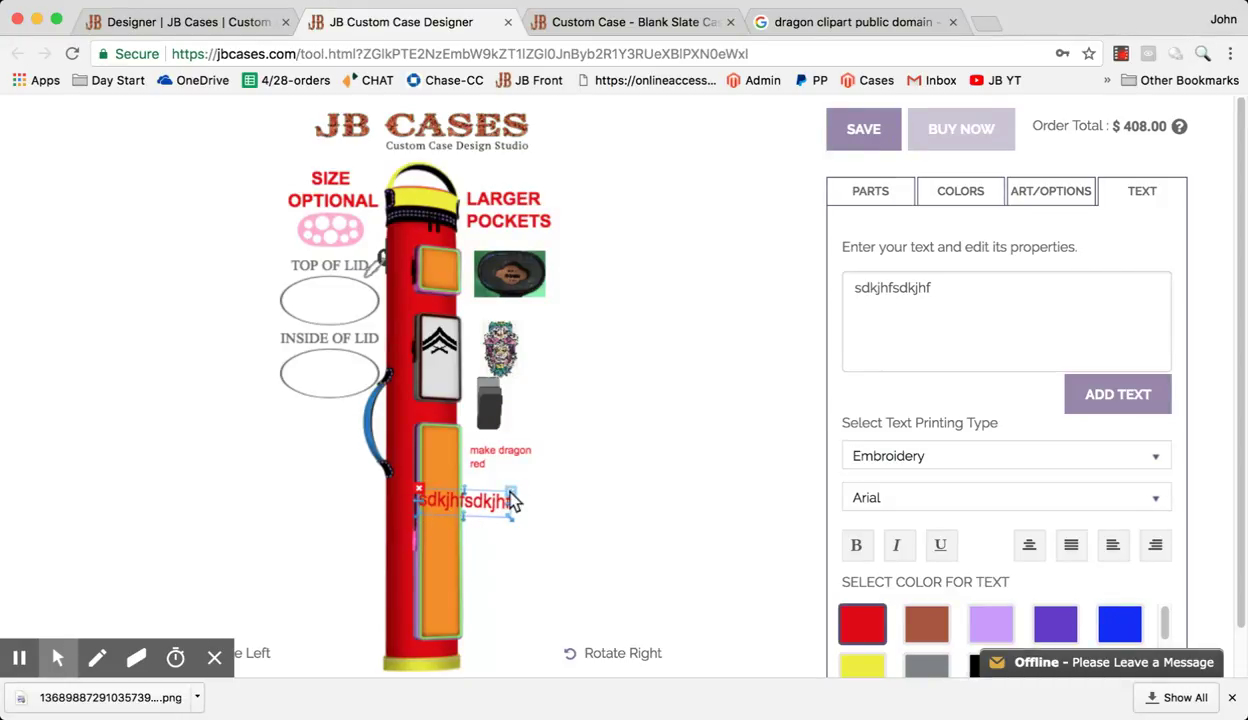
{"action": "left_click_drag", "start_coordinate": [512, 500], "coordinate": [447, 548]}
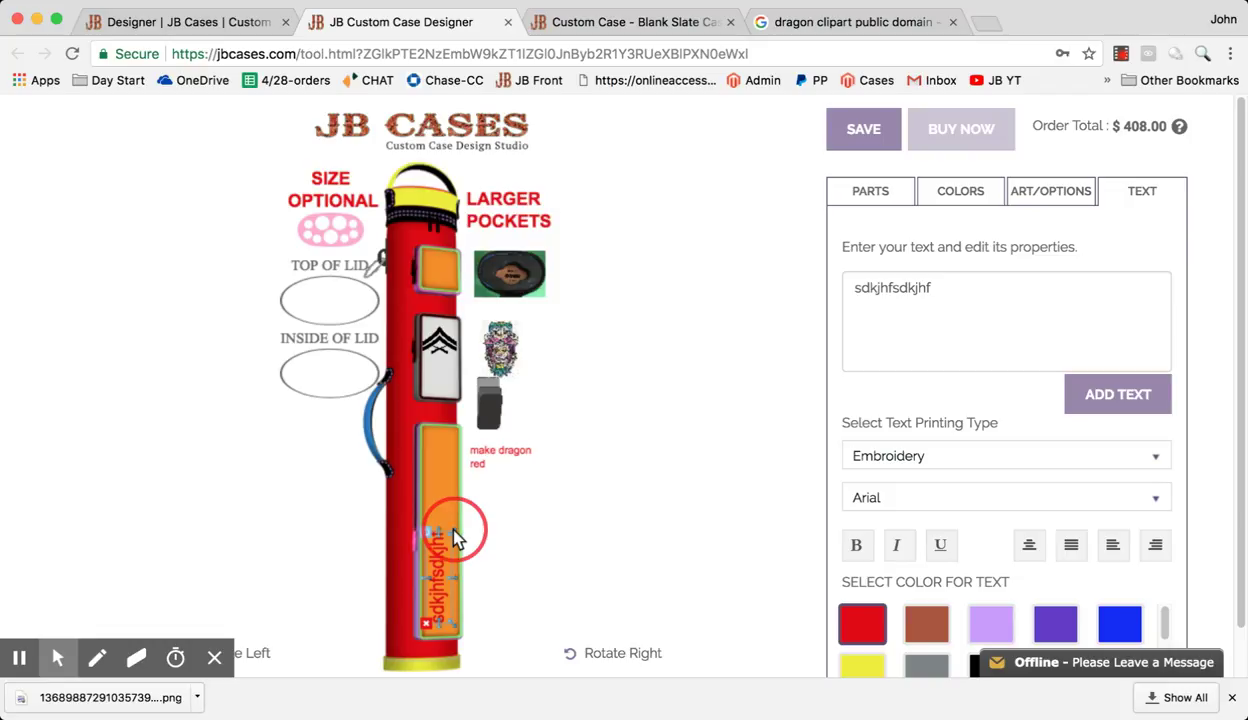
{"action": "mouse_move", "coordinate": [453, 537]}
{"action": "left_mouse_down"}
{"action": "mouse_move", "coordinate": [468, 496]}
{"action": "mouse_move", "coordinate": [450, 488]}
{"action": "mouse_move", "coordinate": [446, 557]}
{"action": "mouse_move", "coordinate": [443, 517]}
{"action": "mouse_move", "coordinate": [441, 535]}
{"action": "left_mouse_up"}
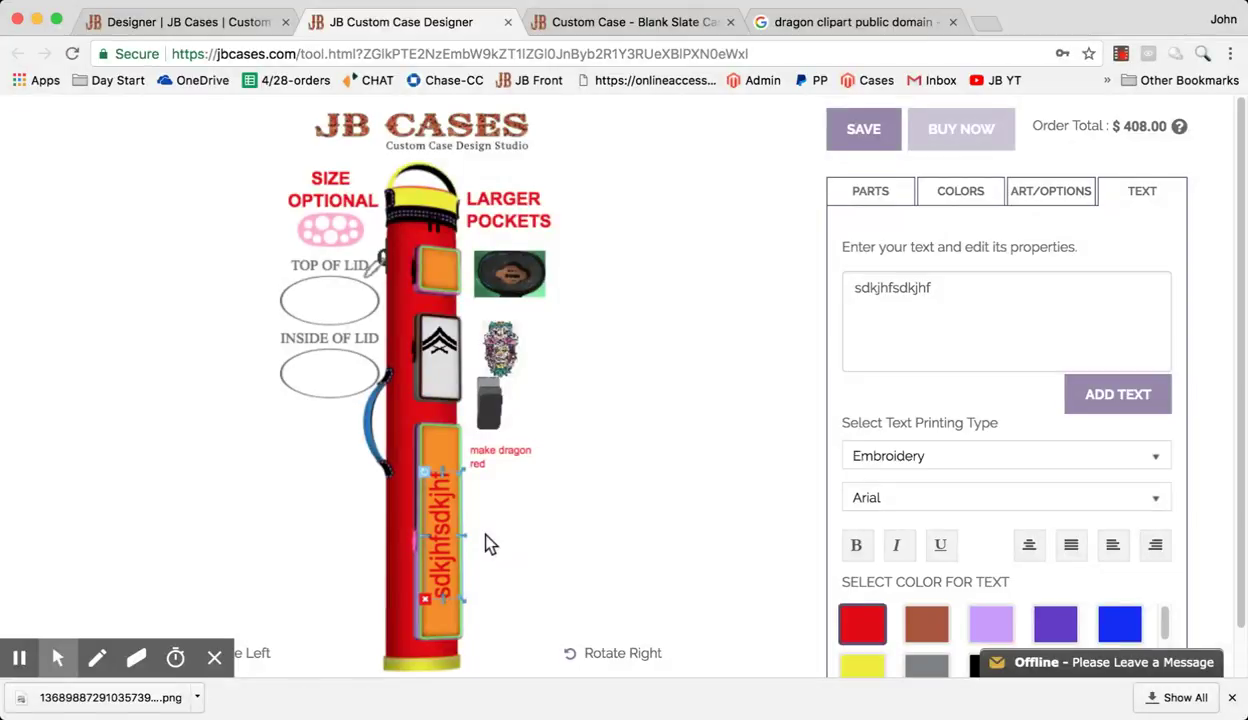
{"action": "left_click", "coordinate": [490, 544]}
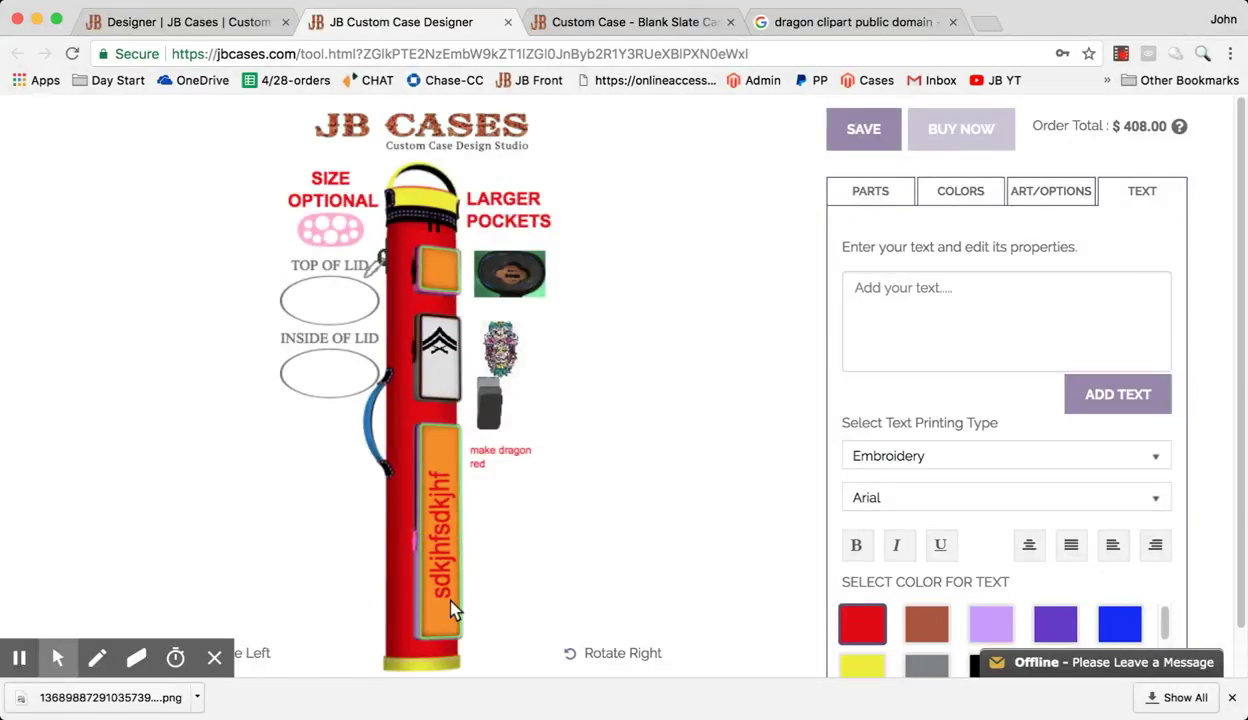
- Change the vertical pocket text's font to Dutch & Harley and nudge it back to the center of the pocket
{"action": "left_click", "coordinate": [446, 522]}
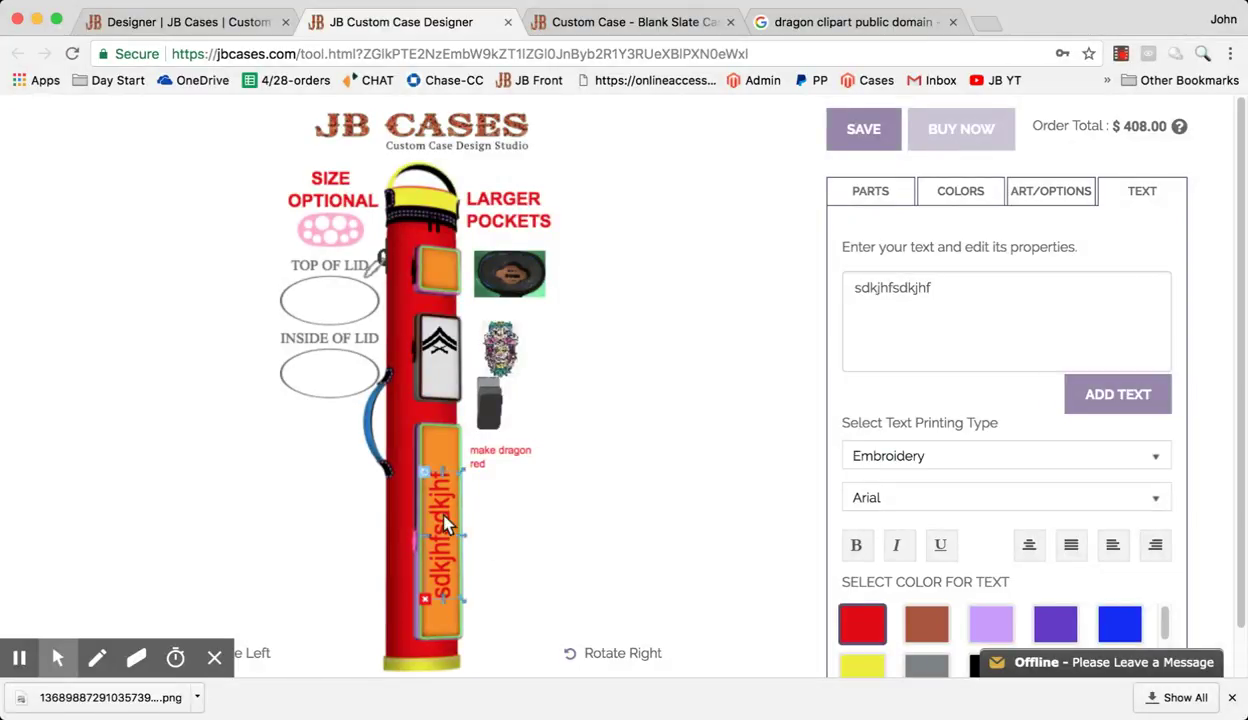
{"action": "left_click", "coordinate": [908, 505]}
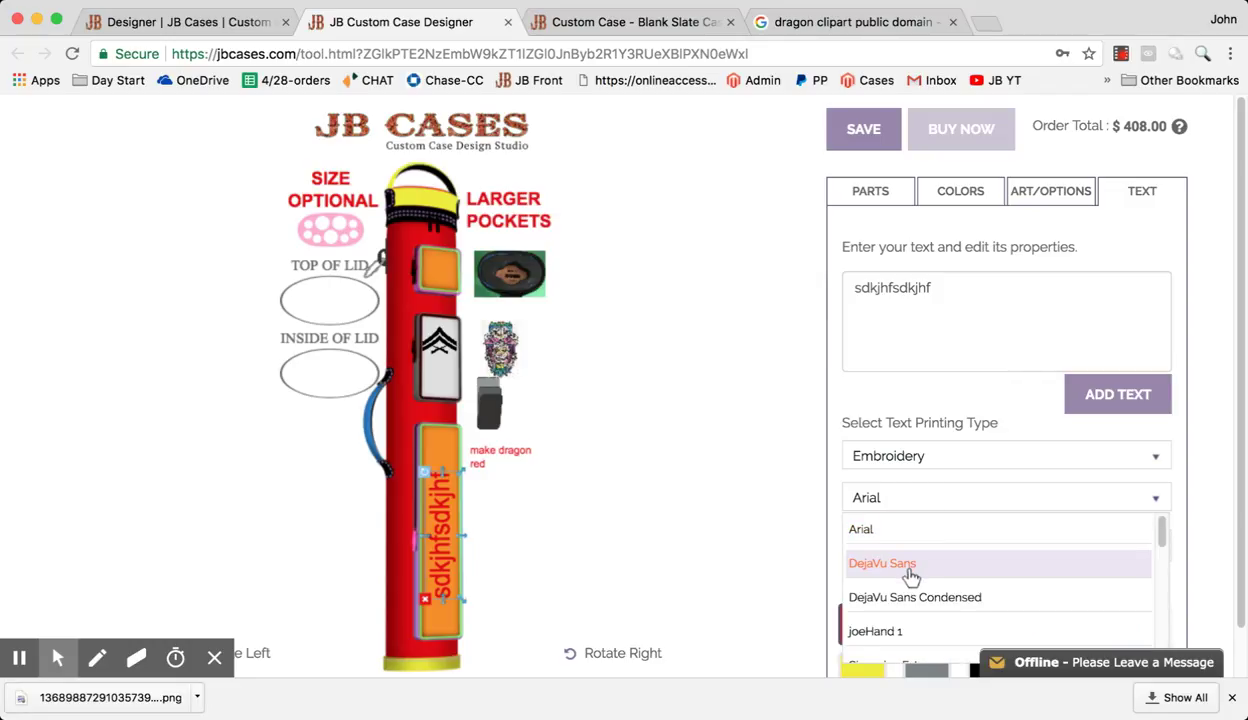
{"action": "scroll", "coordinate": [910, 575], "scroll_direction": "down", "scroll_amount": 8}
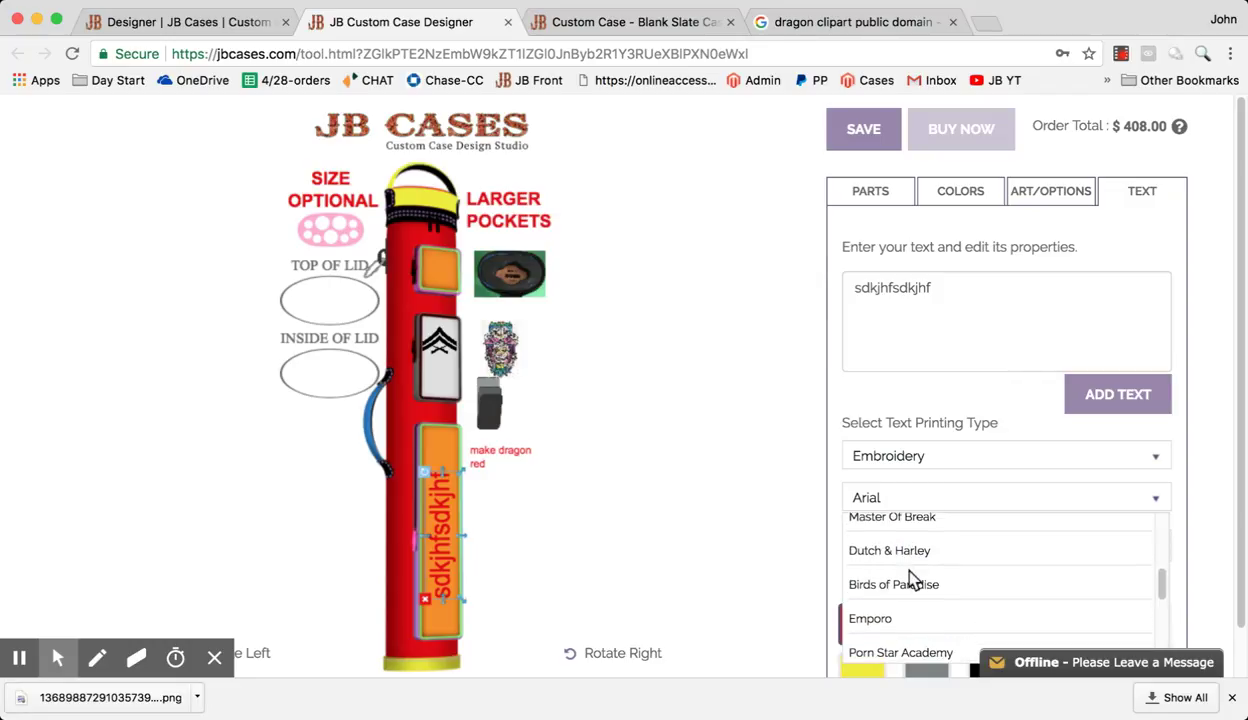
{"action": "left_click", "coordinate": [911, 552]}
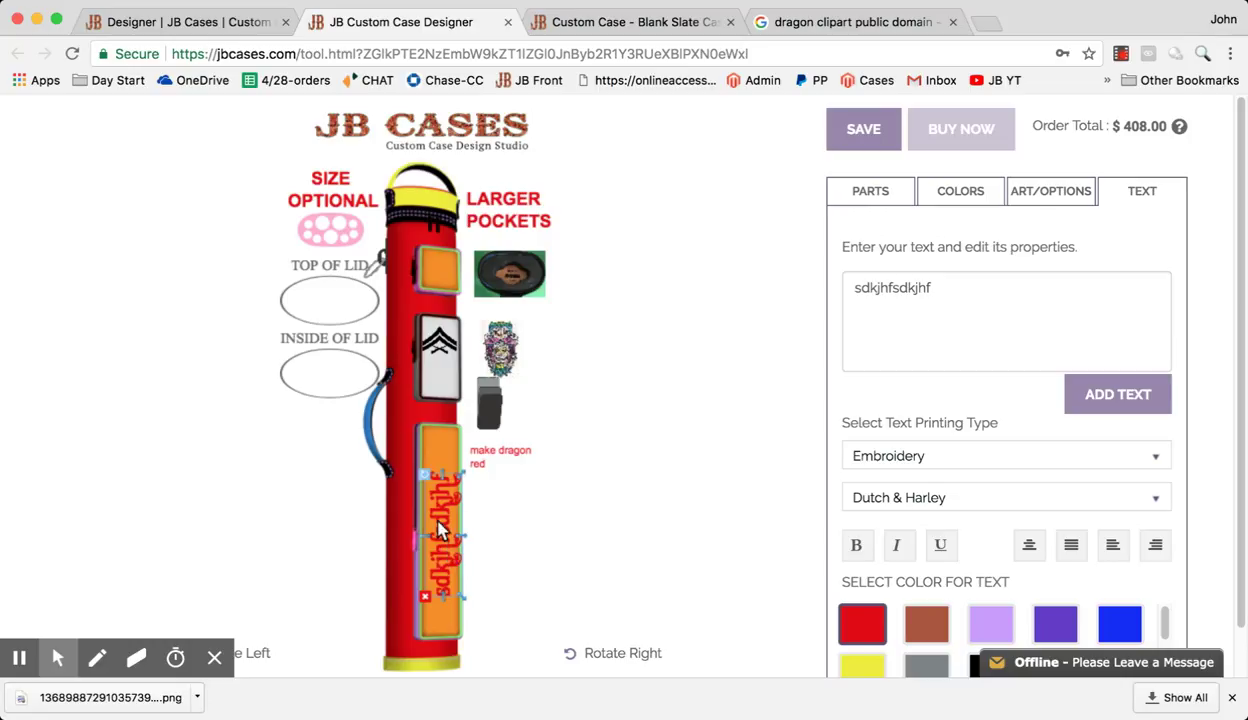
{"action": "mouse_move", "coordinate": [435, 518]}
{"action": "left_mouse_down"}
{"action": "mouse_move", "coordinate": [445, 505]}
{"action": "mouse_move", "coordinate": [438, 528]}
{"action": "left_mouse_up"}
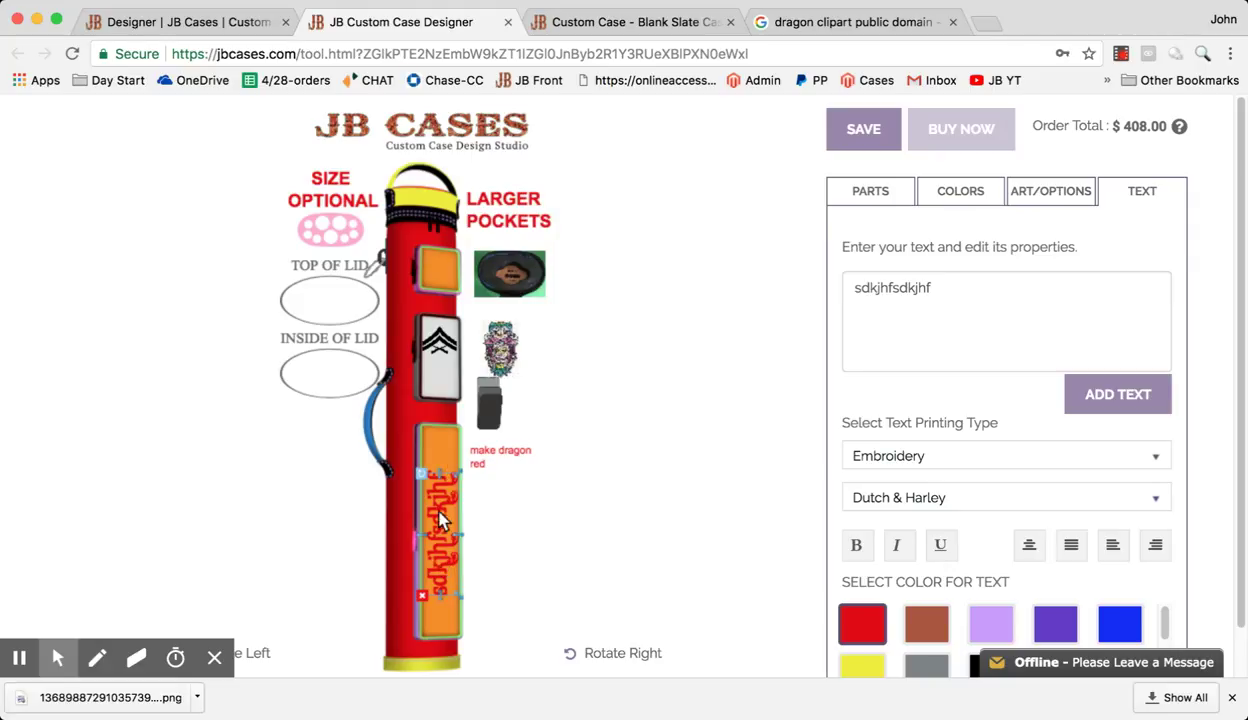
- Move the vertical text off the large orange pocket, try retyping it as stacked letters, and delete the text object
{"action": "left_click_drag", "start_coordinate": [441, 515], "coordinate": [493, 528]}
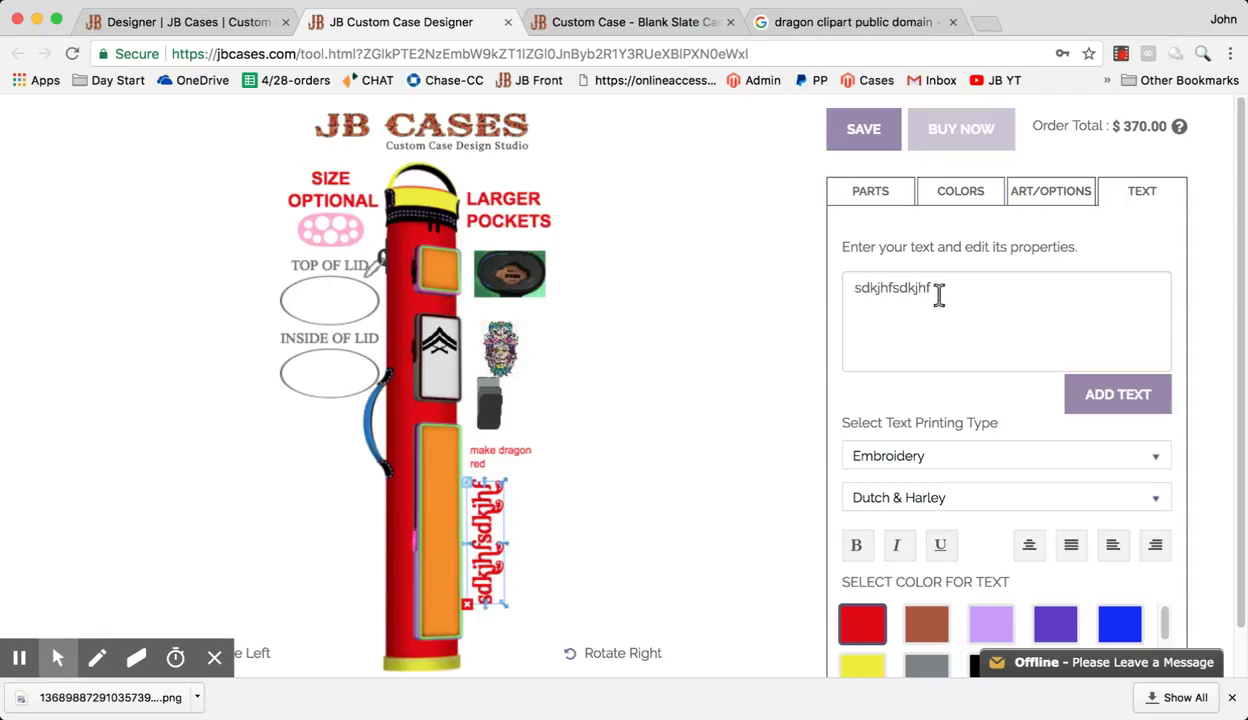
{"action": "left_click_drag", "start_coordinate": [933, 291], "coordinate": [850, 291]}
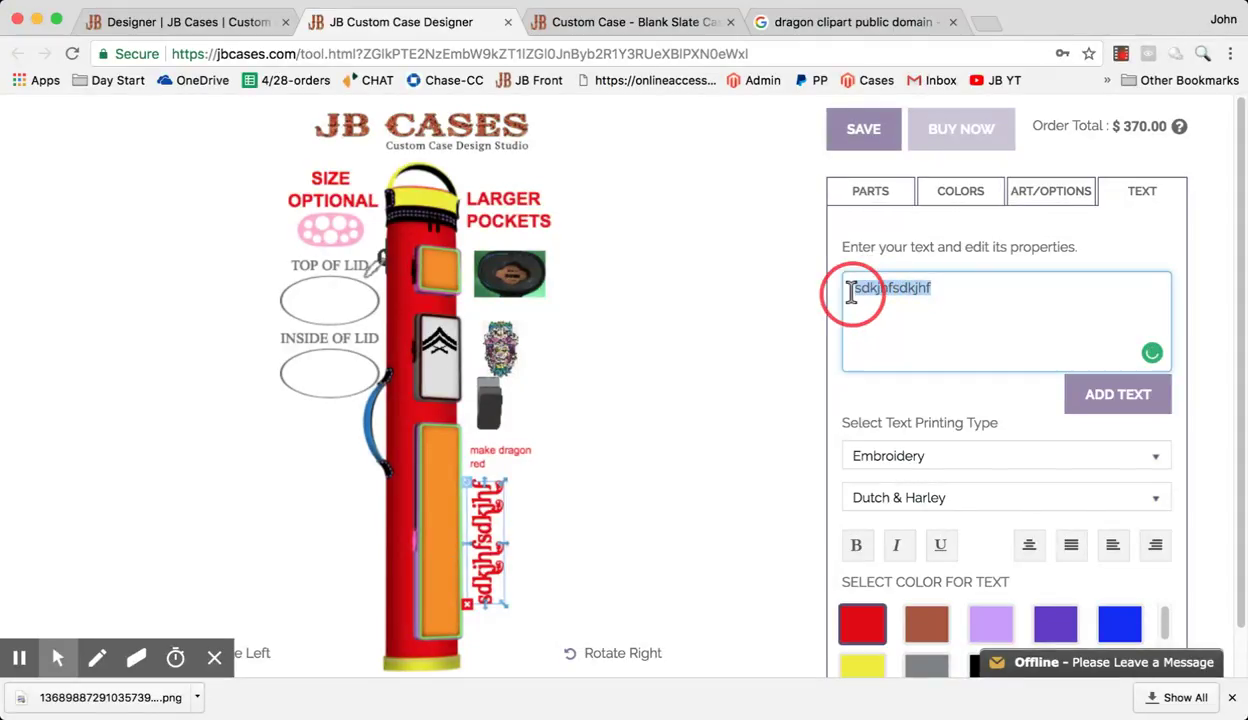
{"action": "key", "text": "BackSpace"}
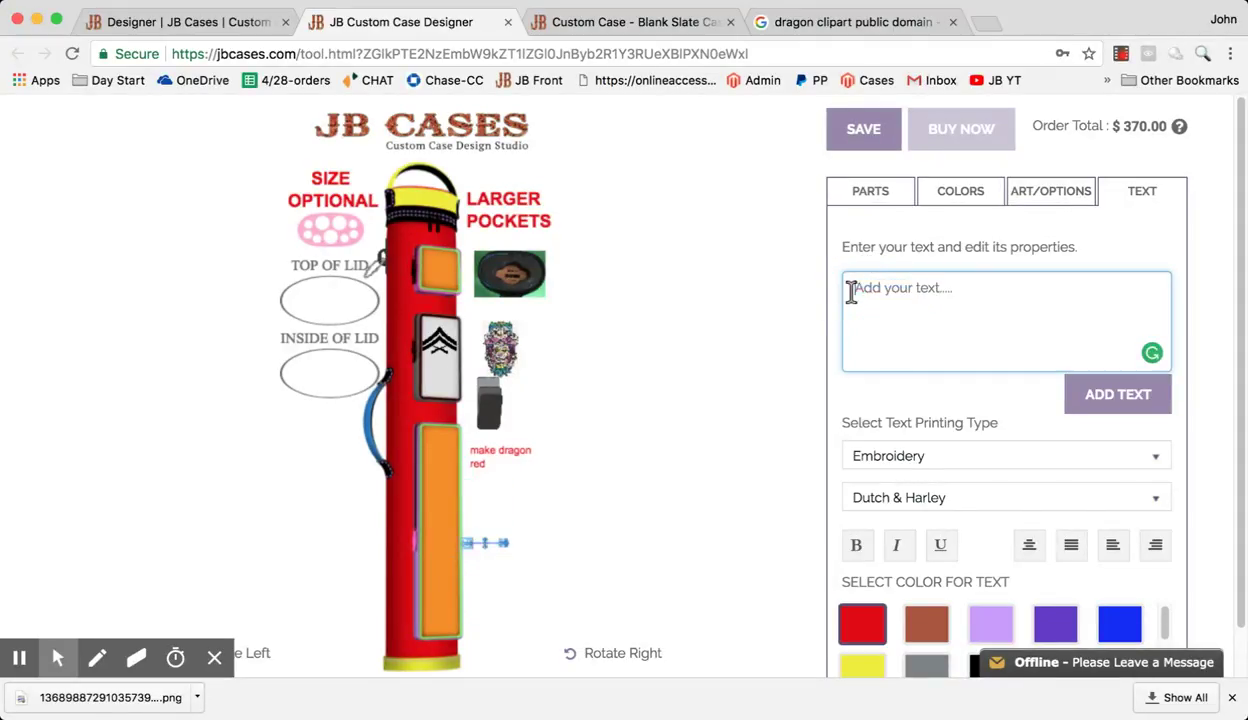
{"action": "type", "text": "Te"}
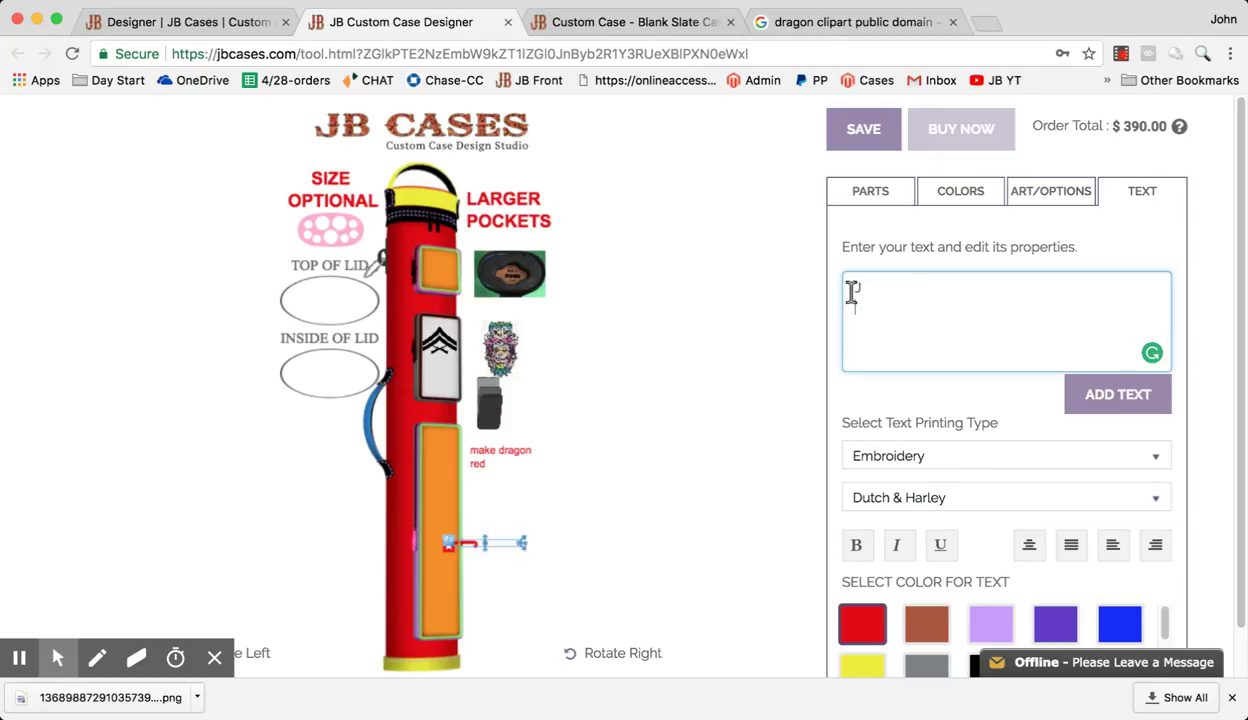
{"action": "type", "text": "o"}
{"action": "key", "text": "Return"}
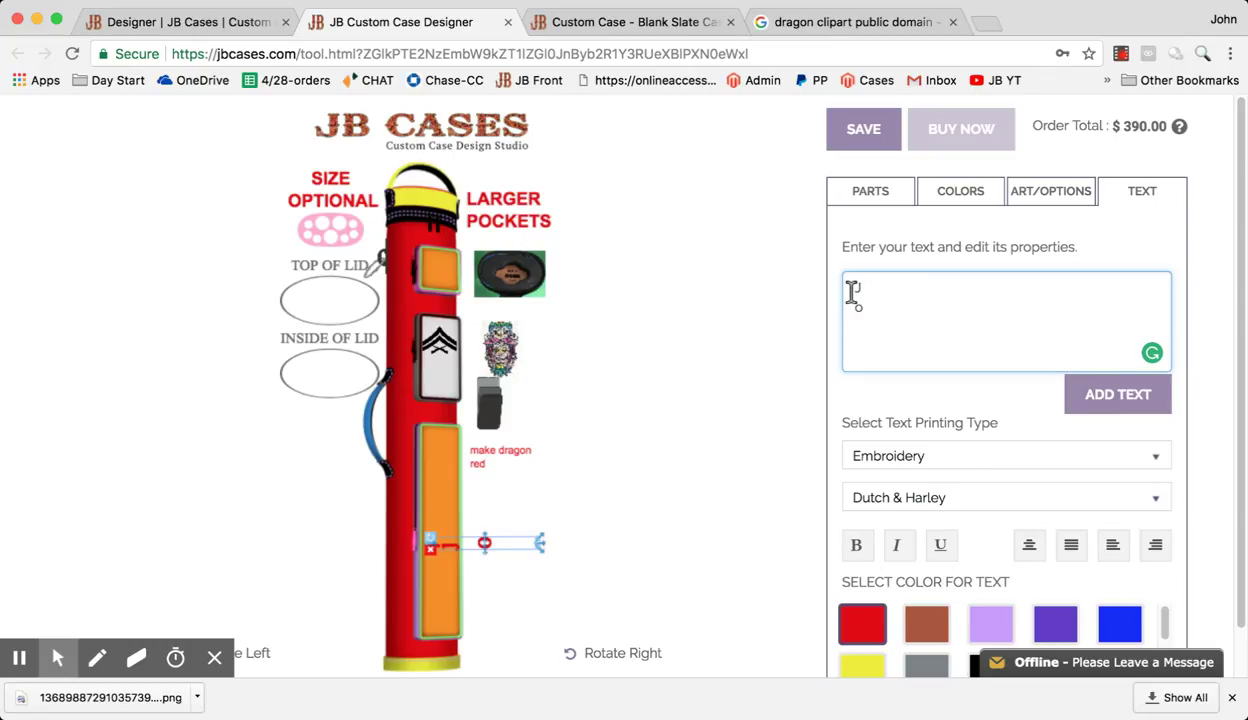
{"action": "left_click", "coordinate": [428, 550]}
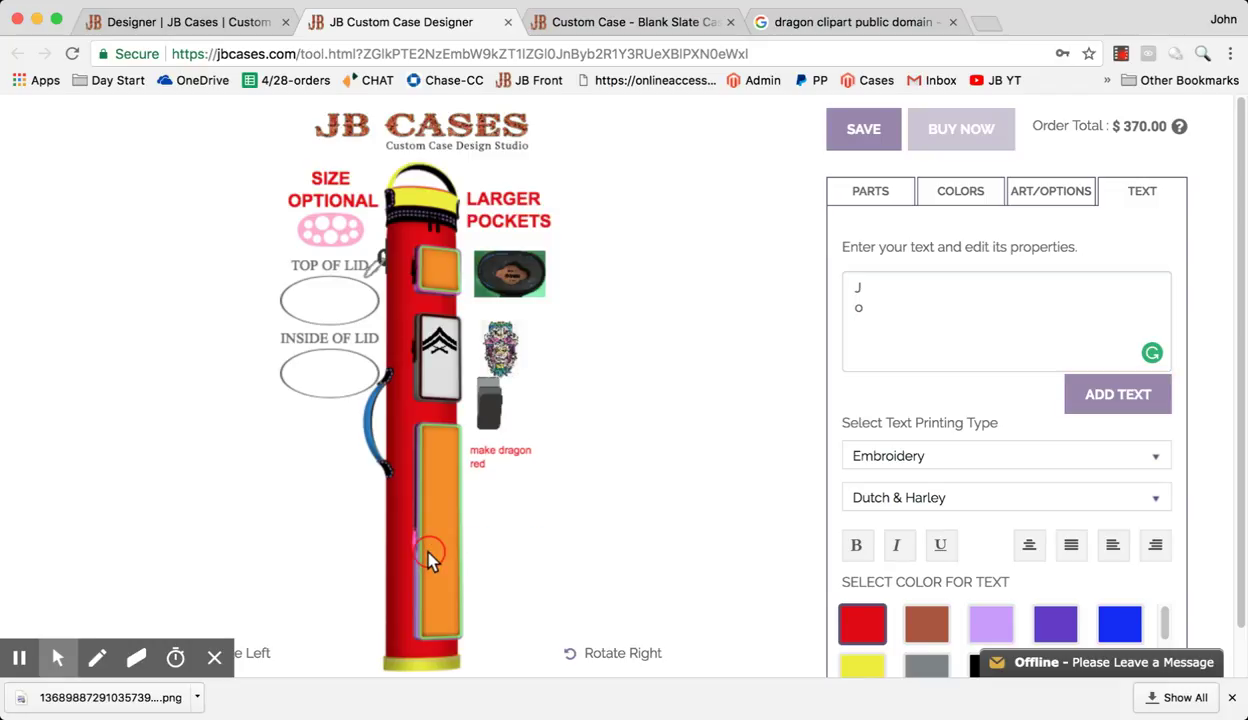
- Add a first name in capitals with one letter per line as new text and place it on the large orange pocket
{"action": "left_click", "coordinate": [876, 290]}
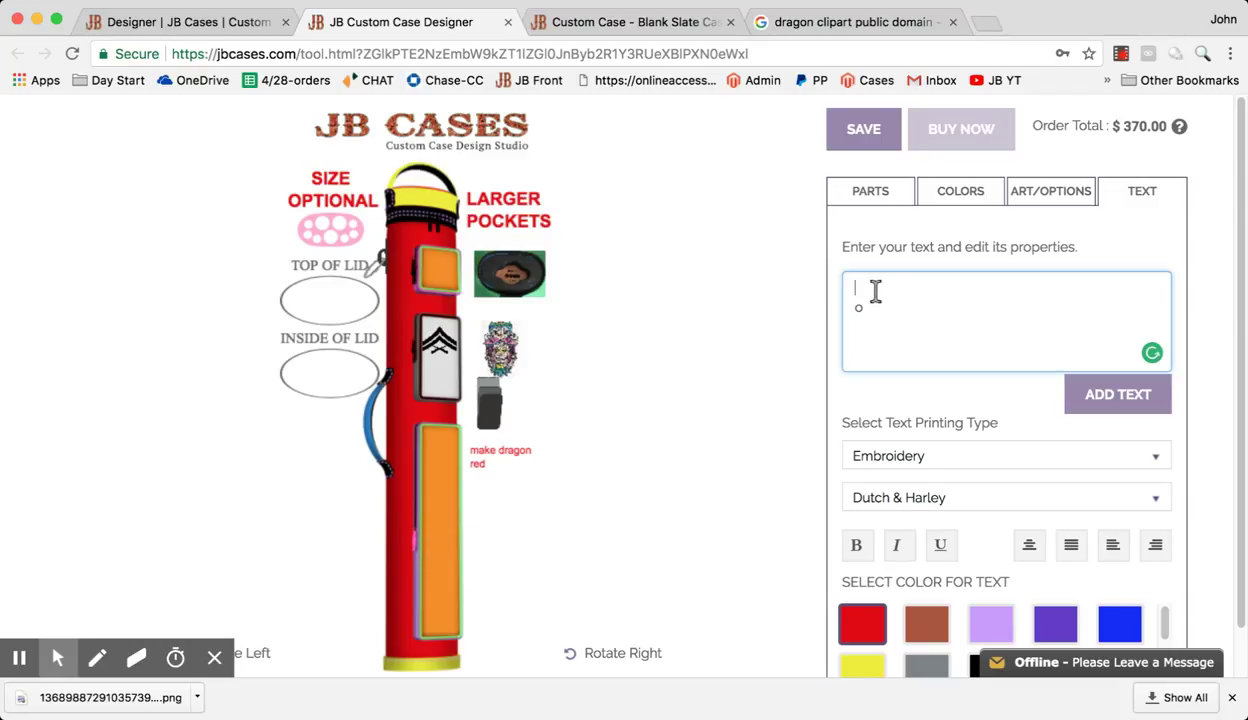
{"action": "key", "text": "BackSpace"}
{"action": "left_click", "coordinate": [863, 312]}
{"action": "key", "text": "BackSpace"}
{"action": "key", "text": "BackSpace"}
{"action": "type", "text": "J"}
{"action": "key", "text": "Return"}
{"action": "type", "text": "M "}
{"action": "type", "text": "H"}
{"action": "key", "text": "Return"}
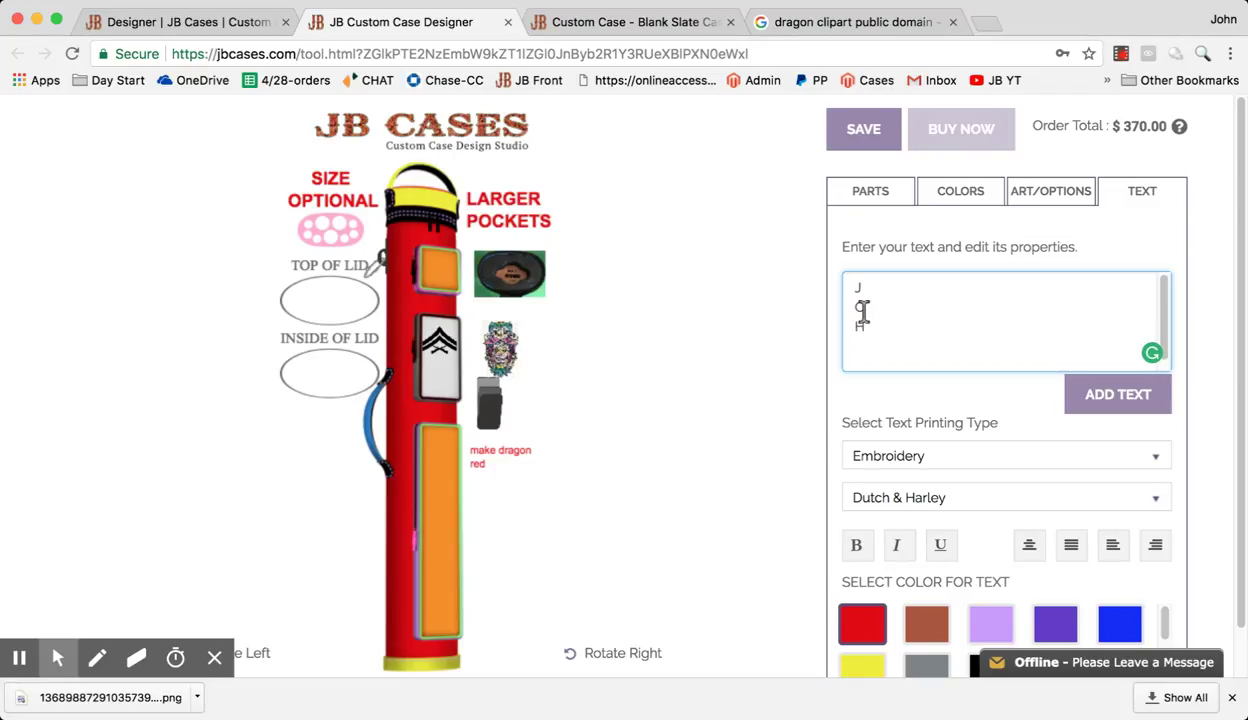
{"action": "type", "text": "N"}
{"action": "left_click", "coordinate": [1091, 398]}
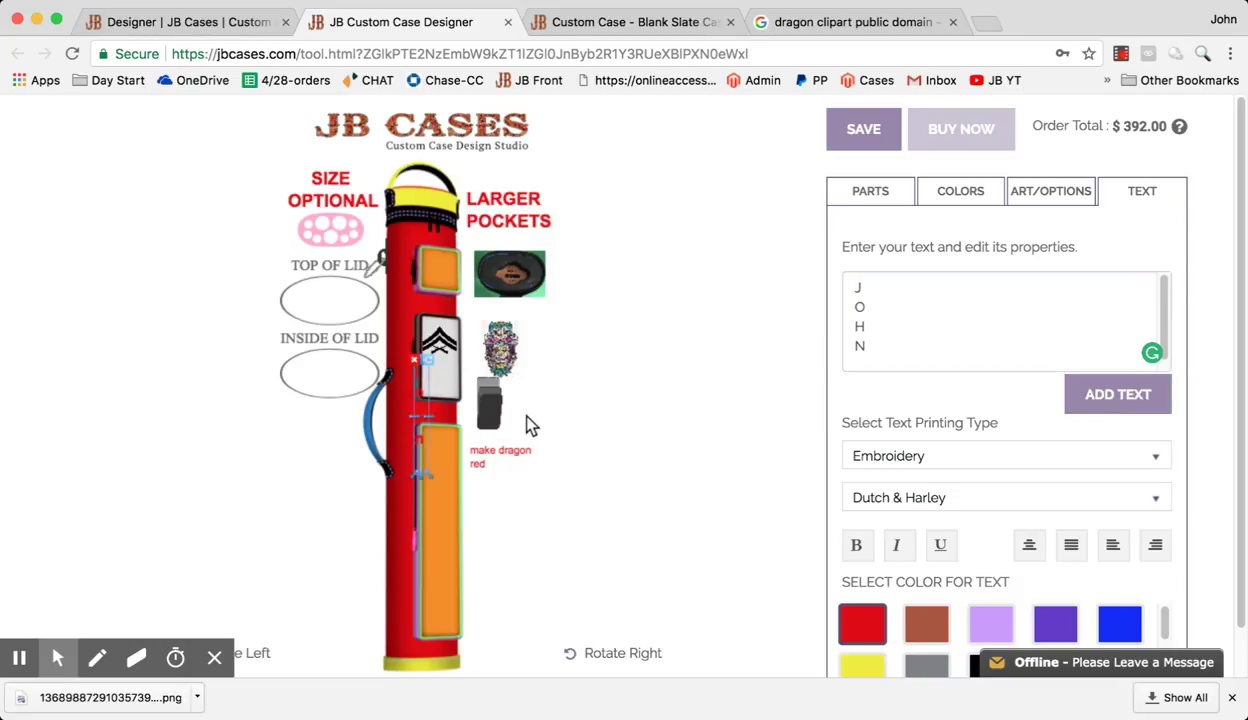
{"action": "left_click_drag", "start_coordinate": [418, 398], "coordinate": [437, 511]}
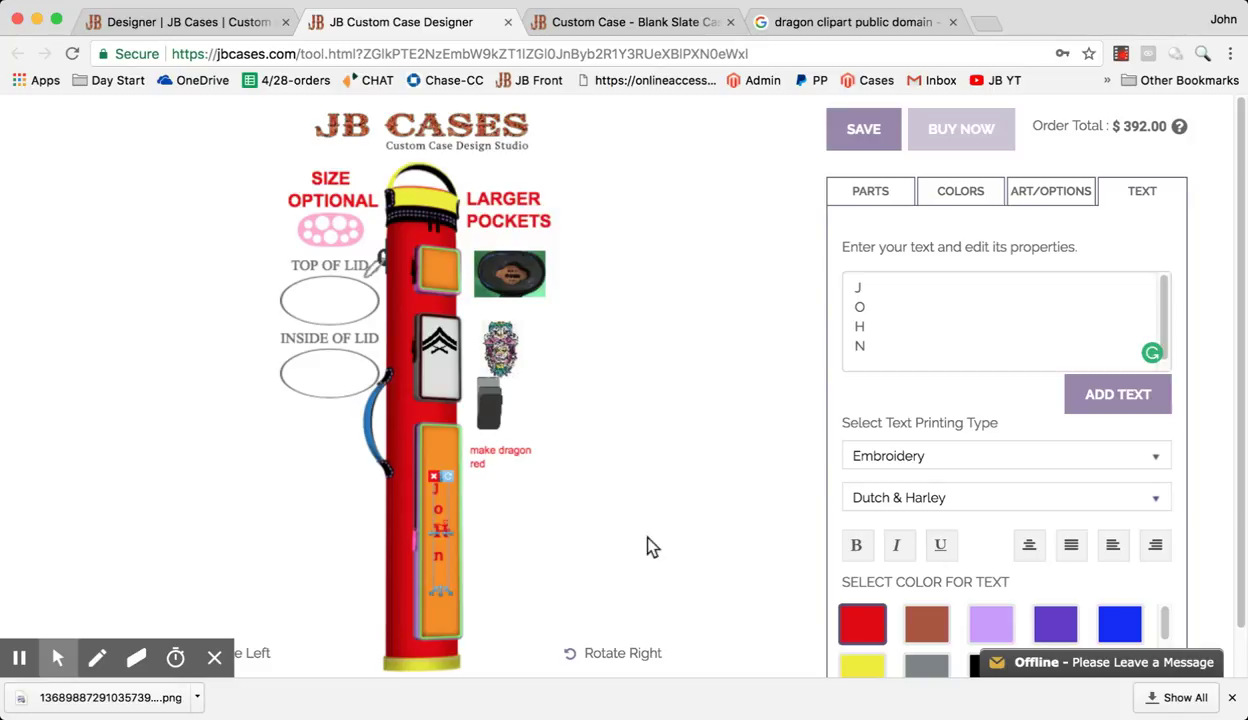
- Change the stacked name's font to Arial and deselect it
{"action": "left_click", "coordinate": [899, 499]}
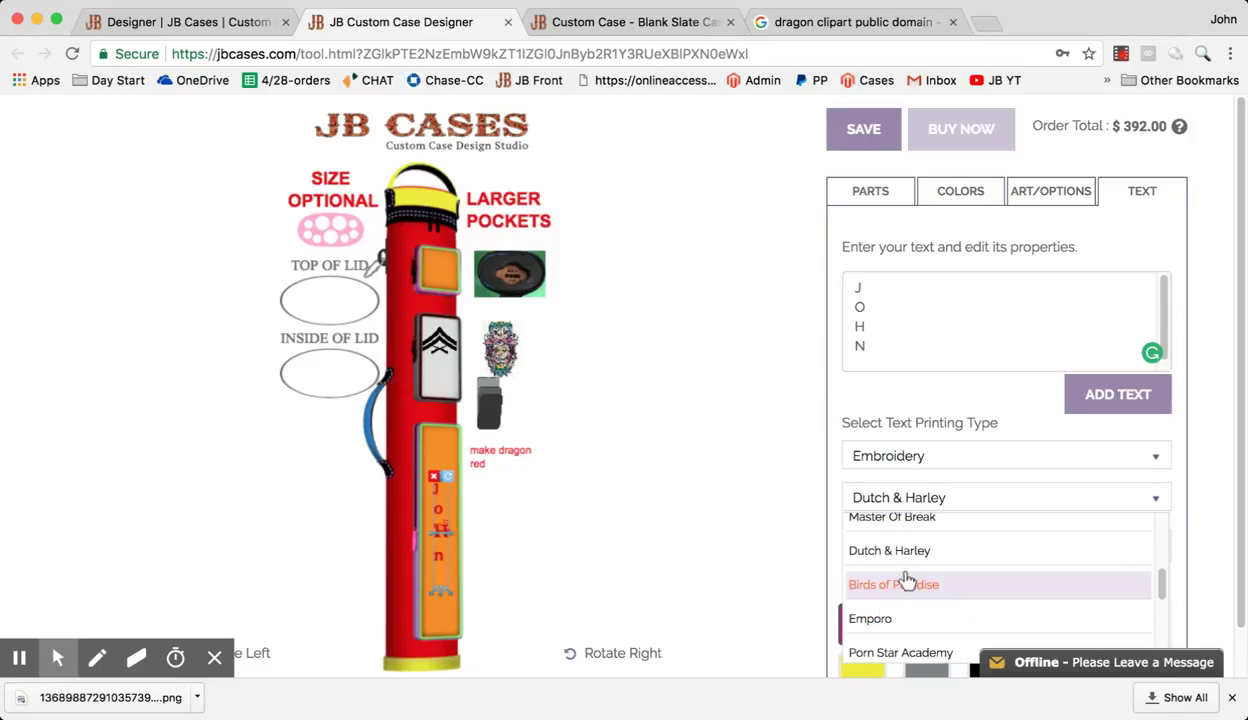
{"action": "scroll", "coordinate": [905, 578], "scroll_direction": "up", "scroll_amount": 5}
{"action": "left_click", "coordinate": [888, 532]}
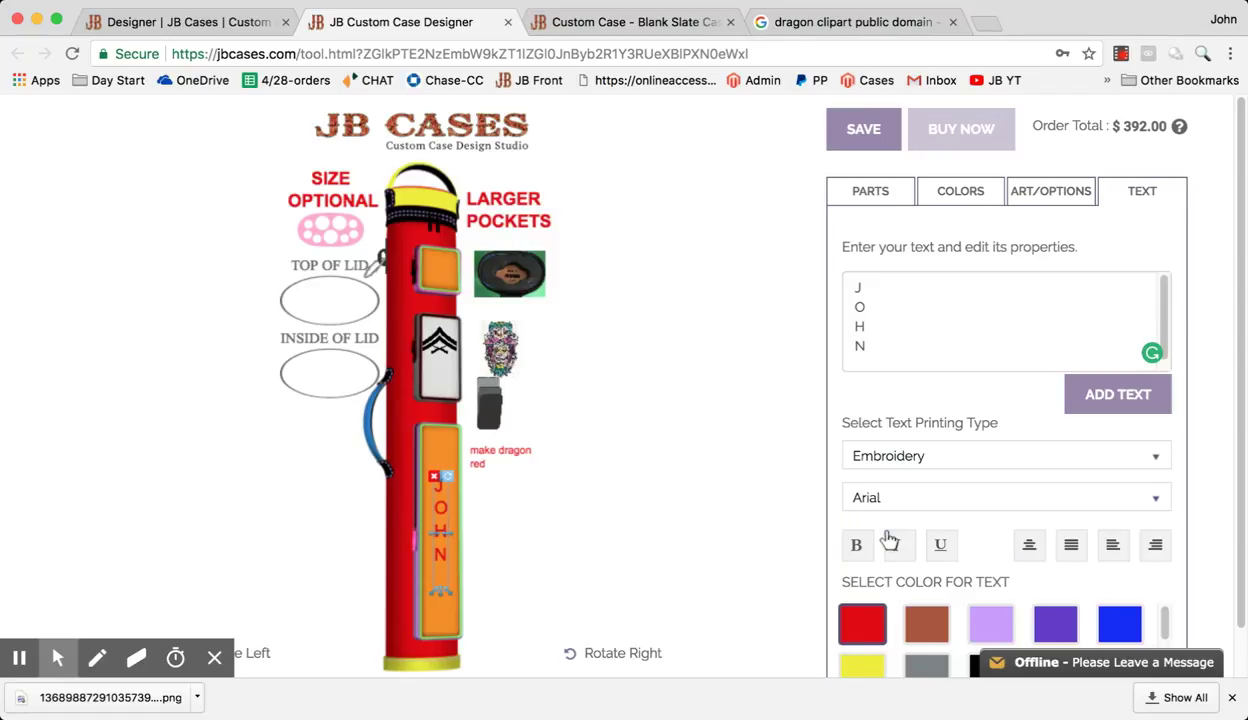
{"action": "left_click", "coordinate": [477, 517]}
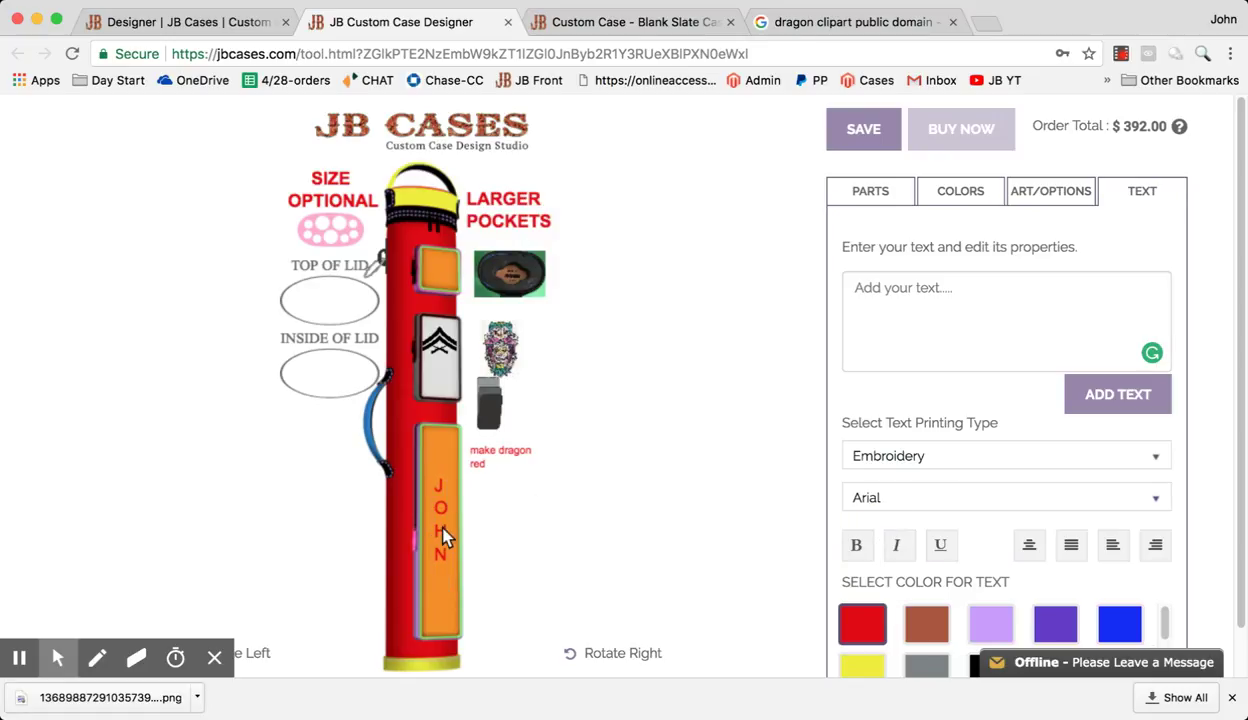
- Enlarge the stacked name to span more of the large orange pocket and center it there
{"action": "left_click", "coordinate": [438, 525]}
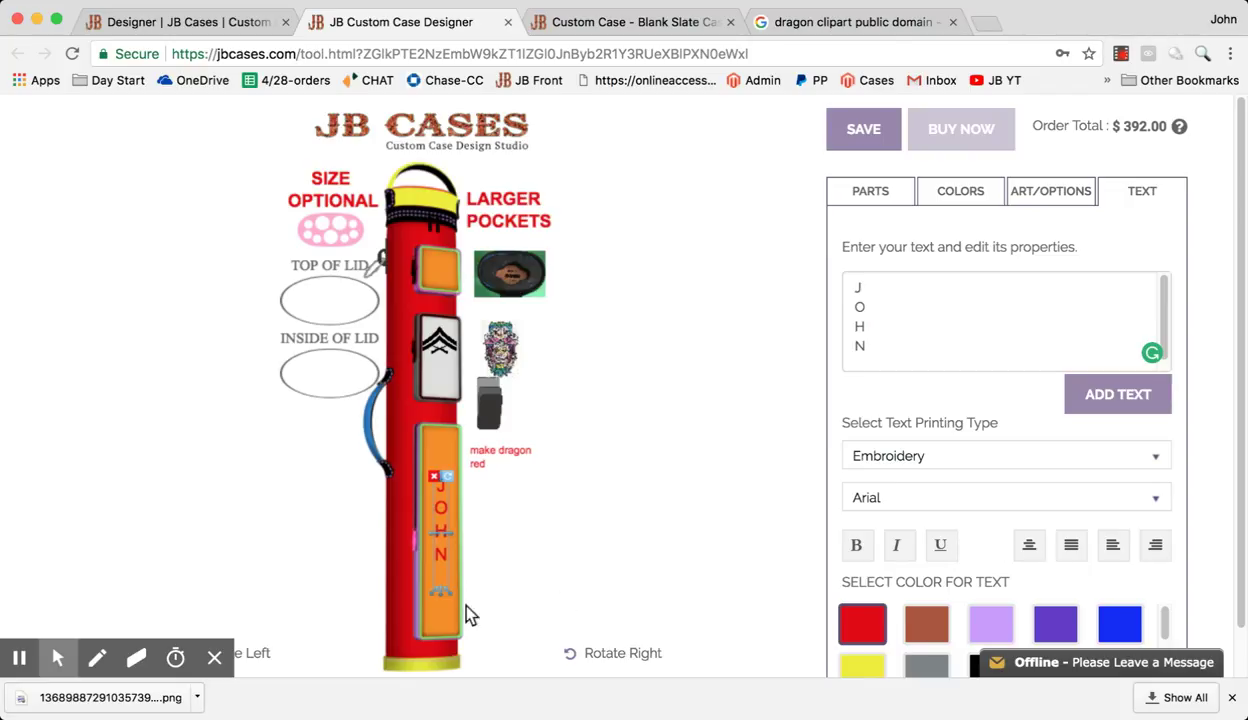
{"action": "left_click_drag", "start_coordinate": [446, 588], "coordinate": [456, 645]}
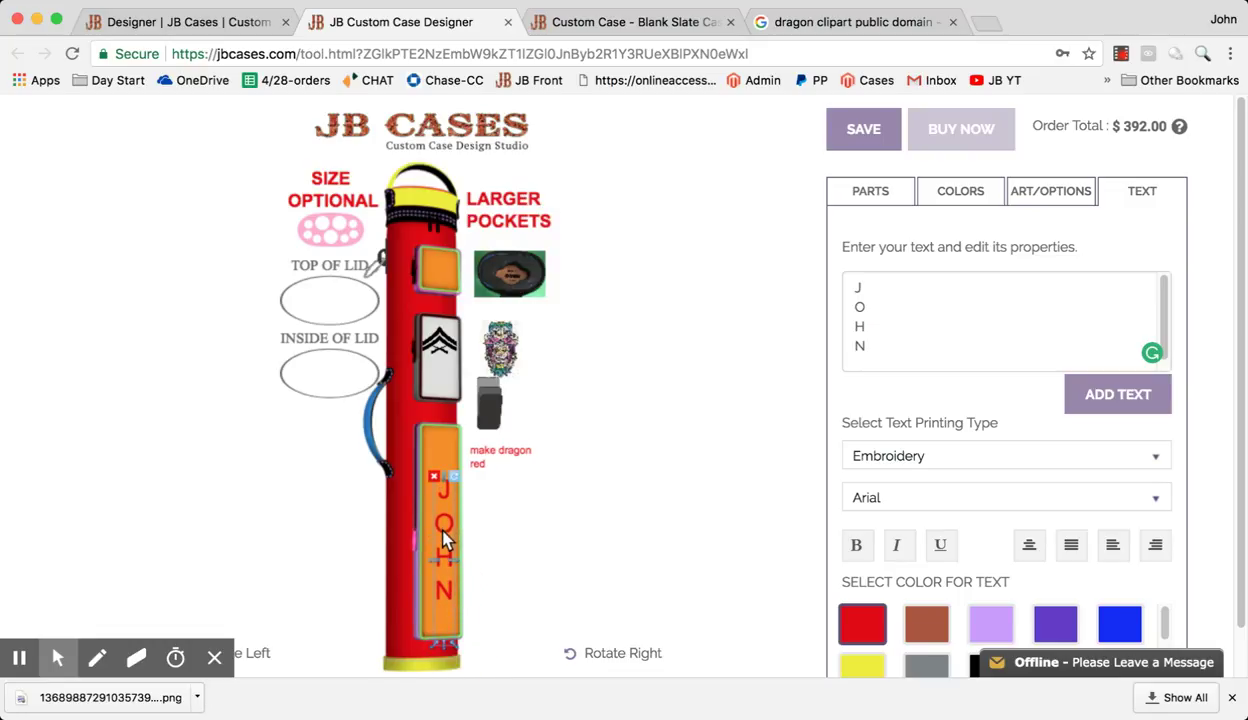
{"action": "left_click_drag", "start_coordinate": [443, 530], "coordinate": [439, 521]}
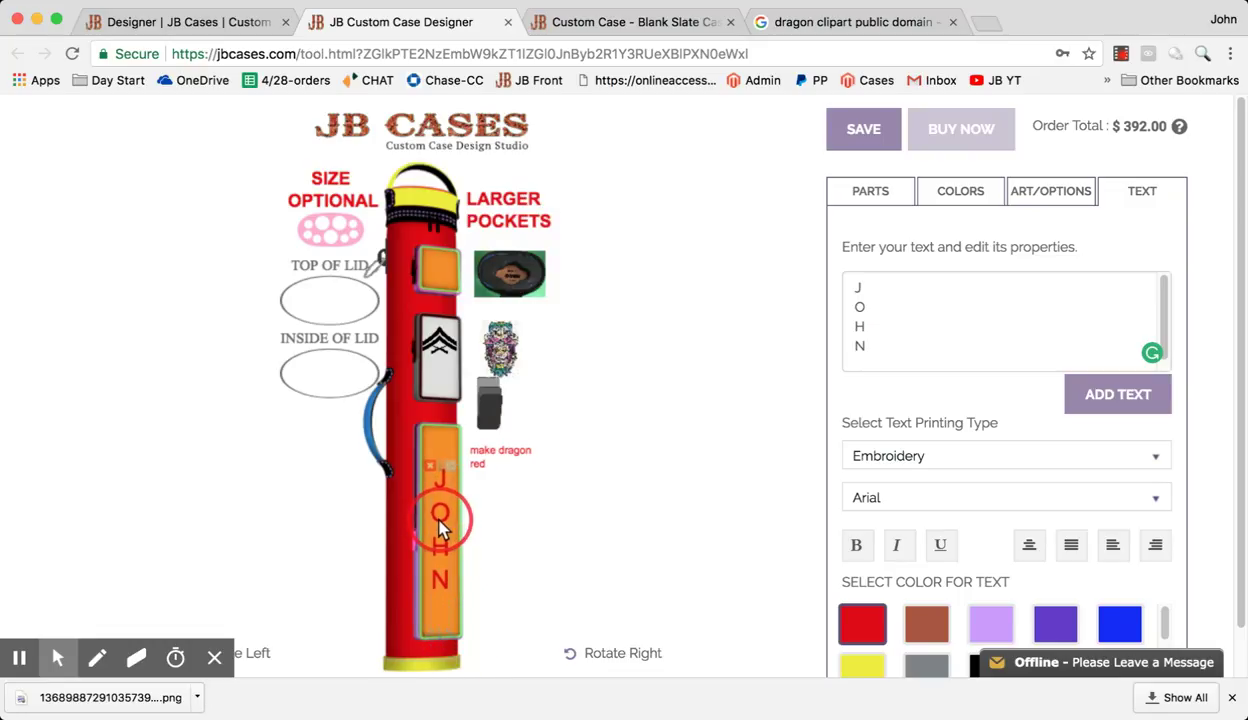
{"action": "left_click", "coordinate": [502, 538]}
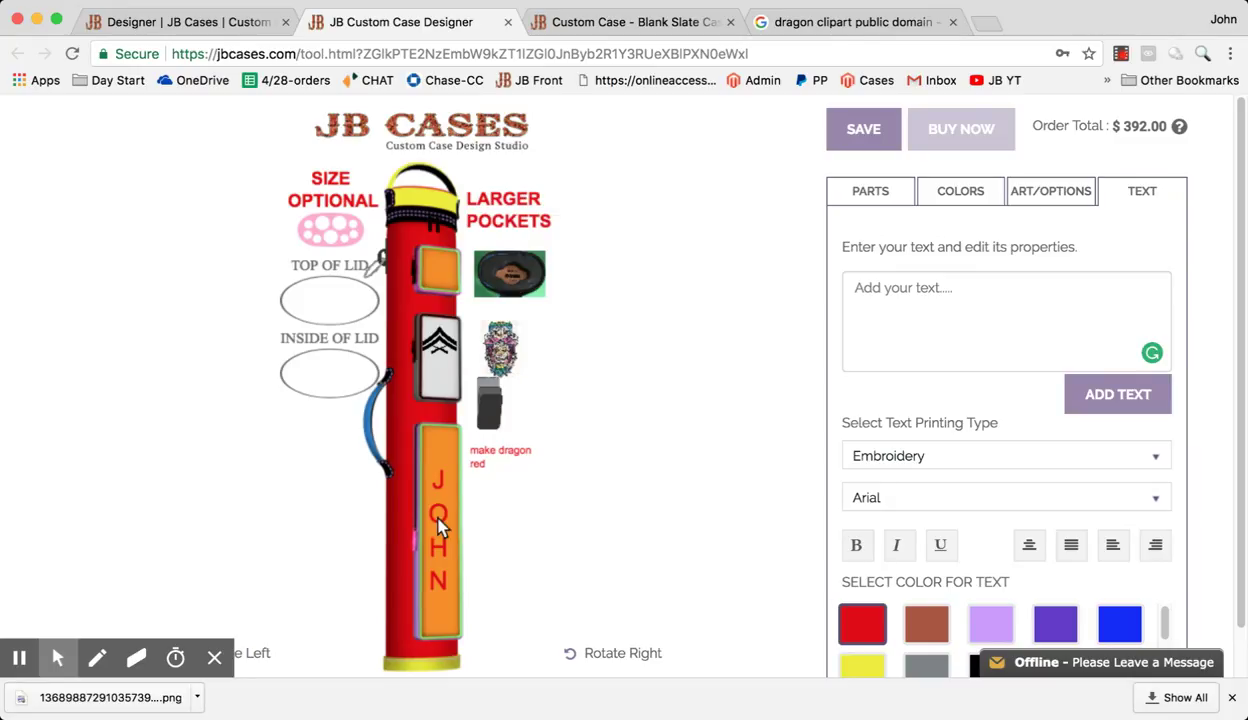
{"action": "left_click_drag", "start_coordinate": [437, 520], "coordinate": [441, 518]}
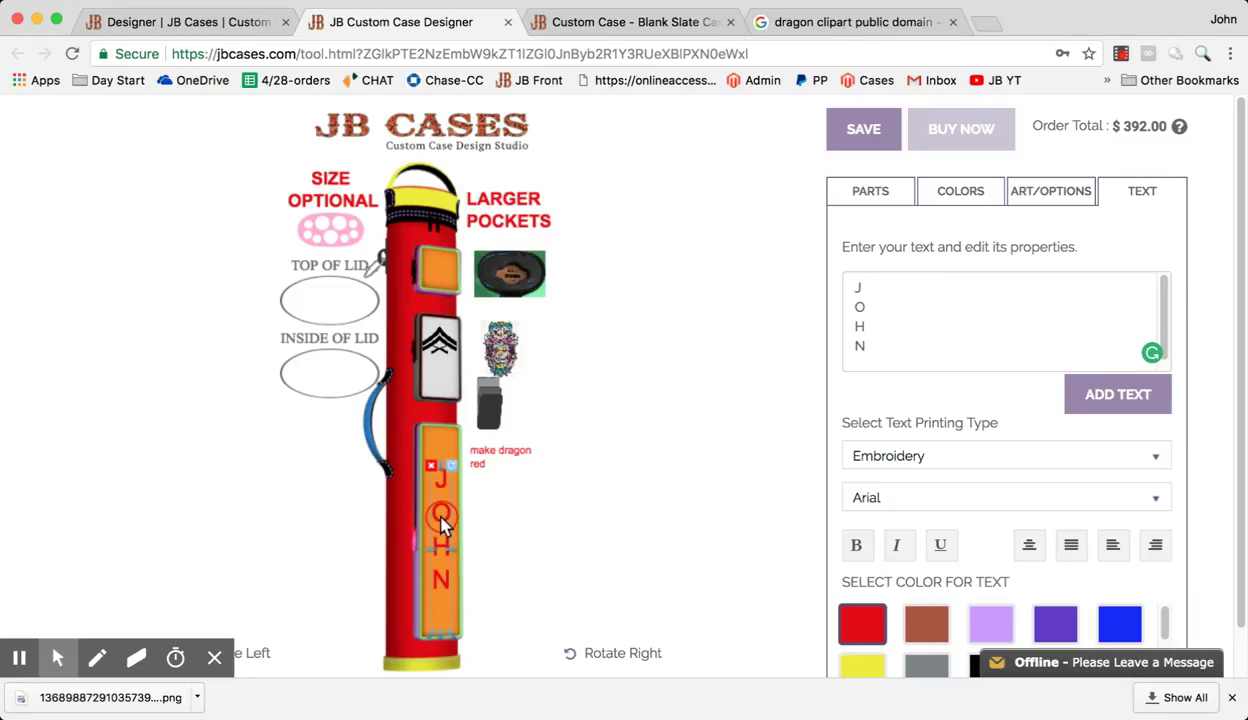
{"action": "left_click", "coordinate": [478, 530]}
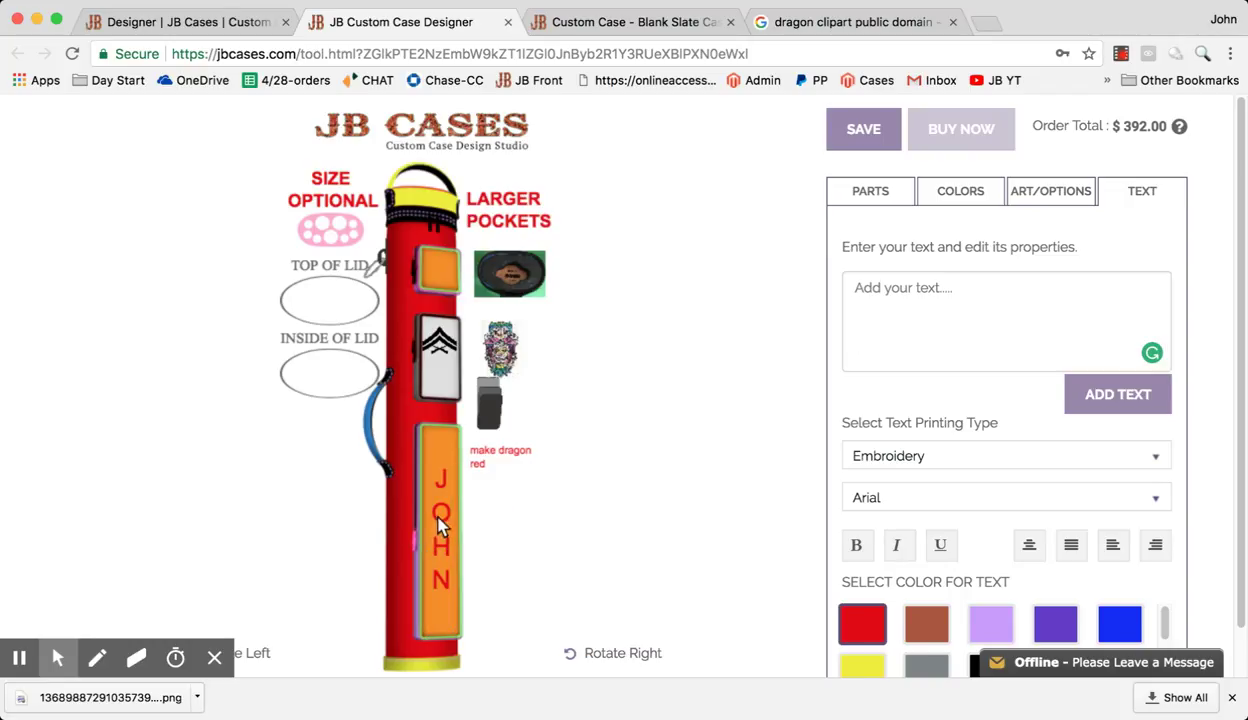
- Move the stacked name off the large orange pocket and add a second copy on the opposite side, outside the case
{"action": "left_click", "coordinate": [440, 525]}
{"action": "left_click_drag", "start_coordinate": [440, 525], "coordinate": [491, 541]}
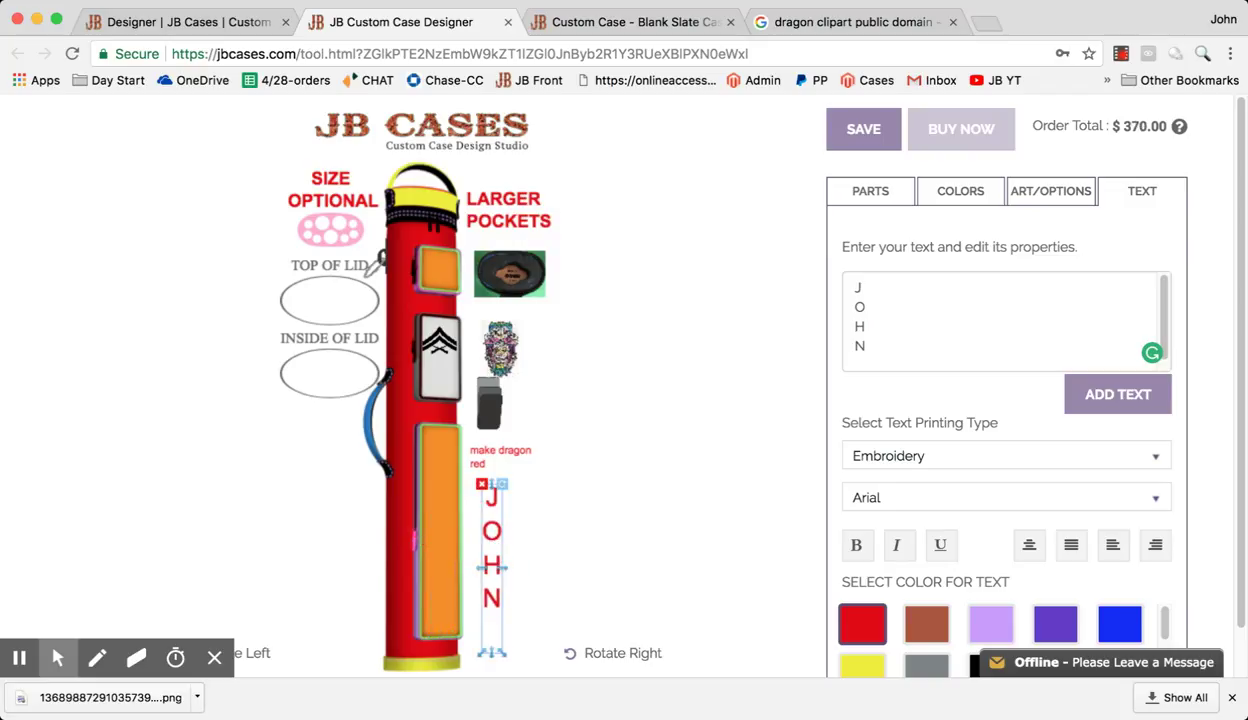
{"action": "left_click", "coordinate": [622, 655]}
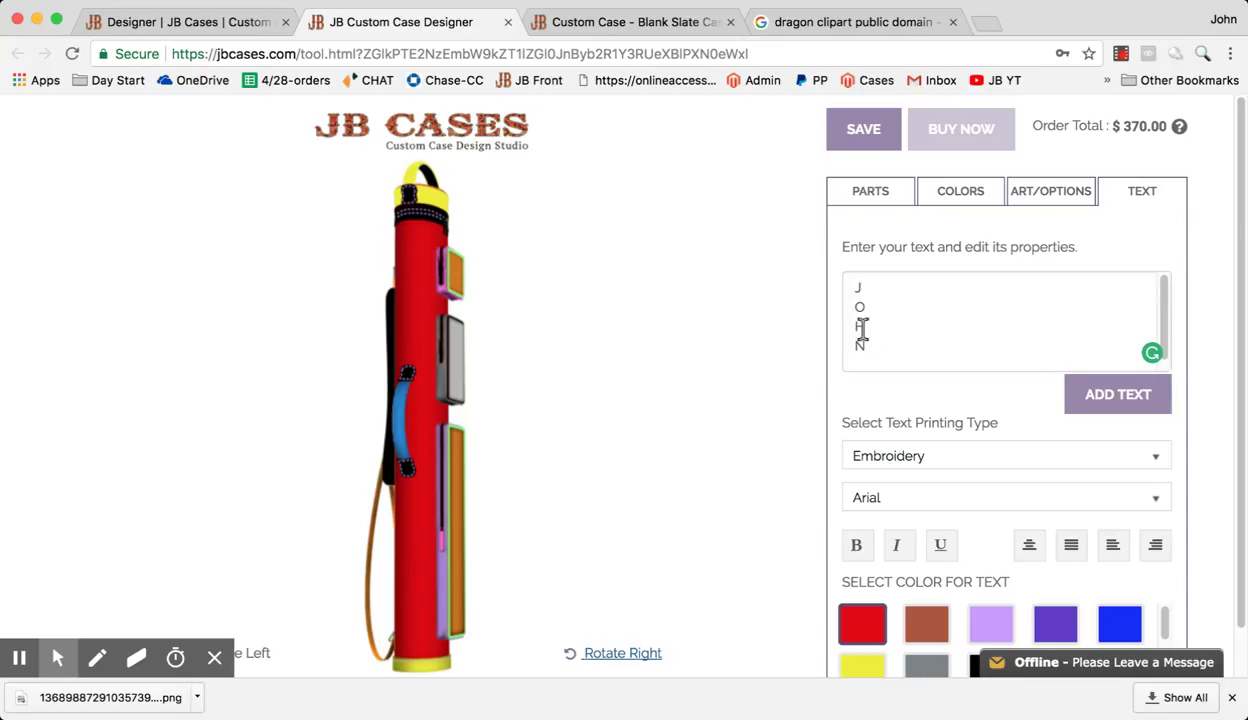
{"action": "left_click", "coordinate": [1106, 396]}
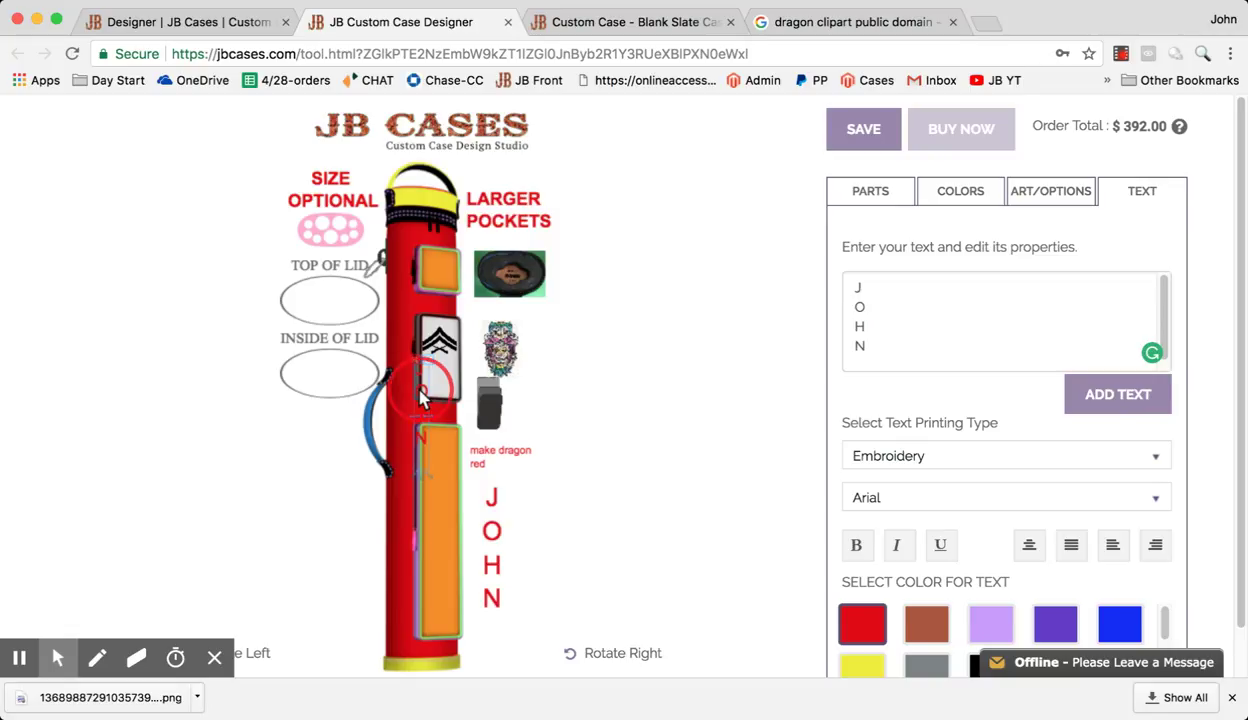
{"action": "left_click_drag", "start_coordinate": [420, 398], "coordinate": [354, 548]}
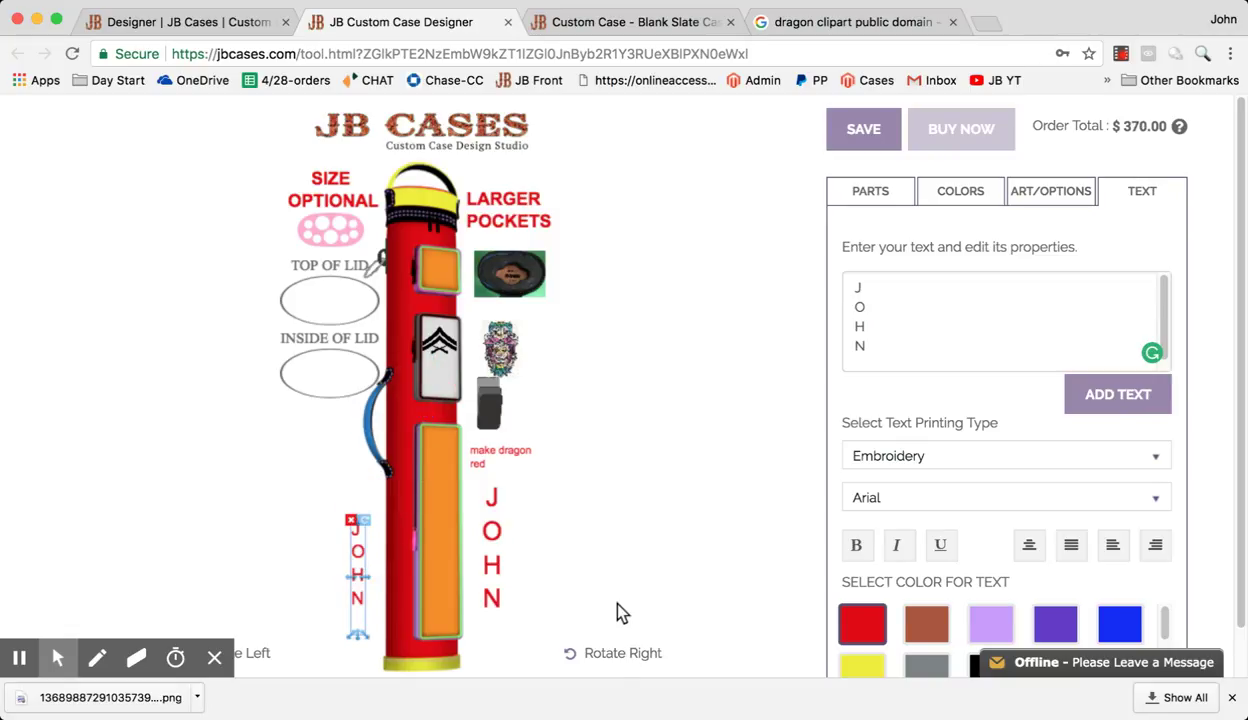
- Turn the case to its back view, add the stacked name there, and move it onto the red body beside the strap
{"action": "left_click", "coordinate": [628, 653]}
{"action": "left_click", "coordinate": [630, 655]}
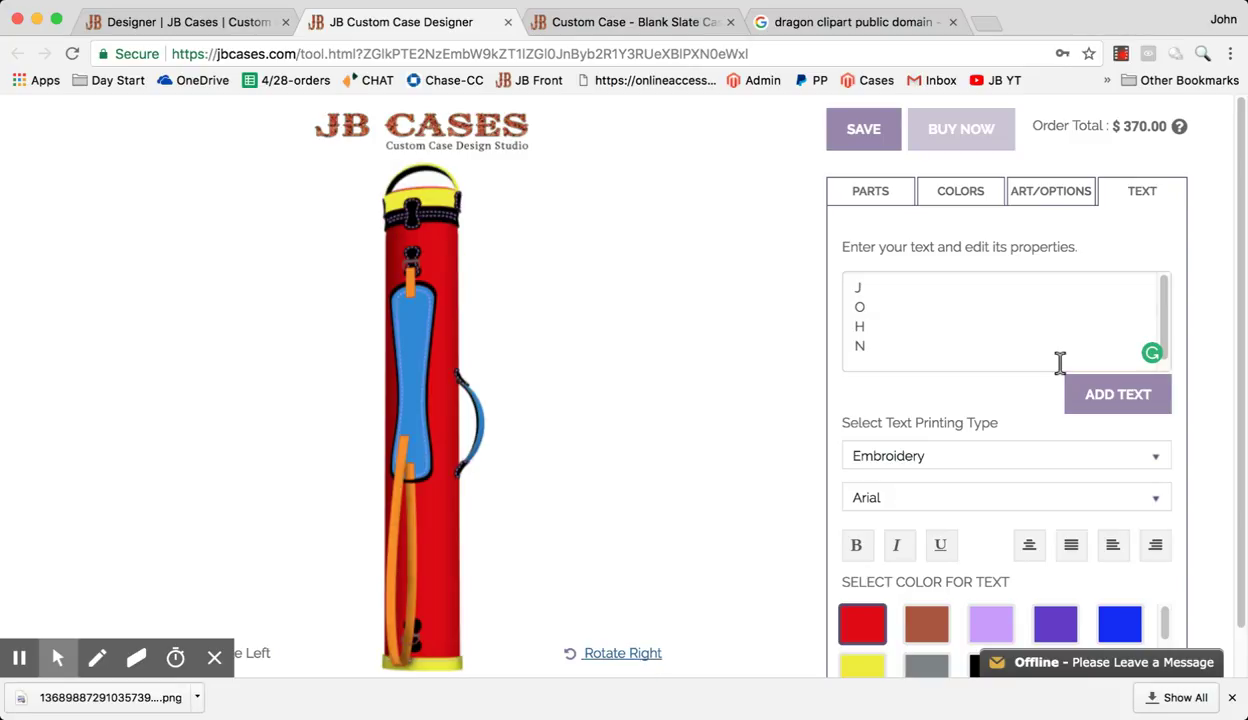
{"action": "left_click", "coordinate": [1118, 400]}
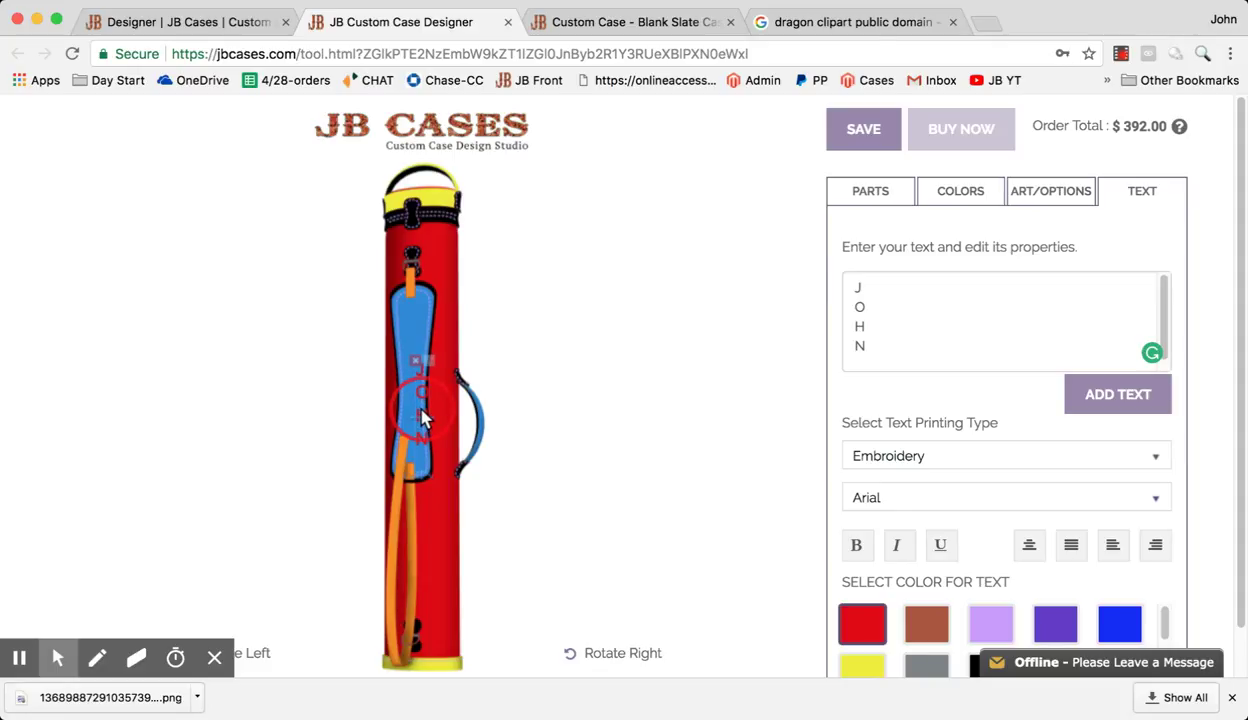
{"action": "left_click_drag", "start_coordinate": [420, 415], "coordinate": [449, 568]}
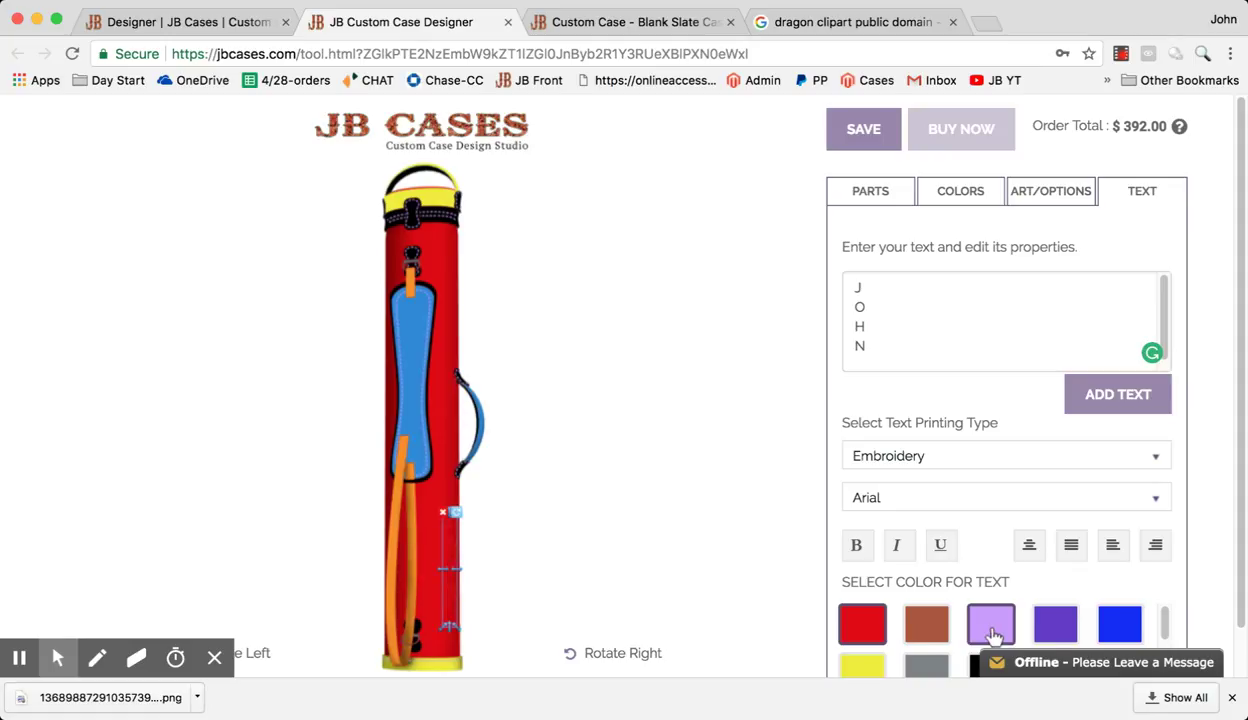
- Color the back-view name dark purple and move it onto the blue shoulder pad
{"action": "left_click", "coordinate": [1051, 627]}
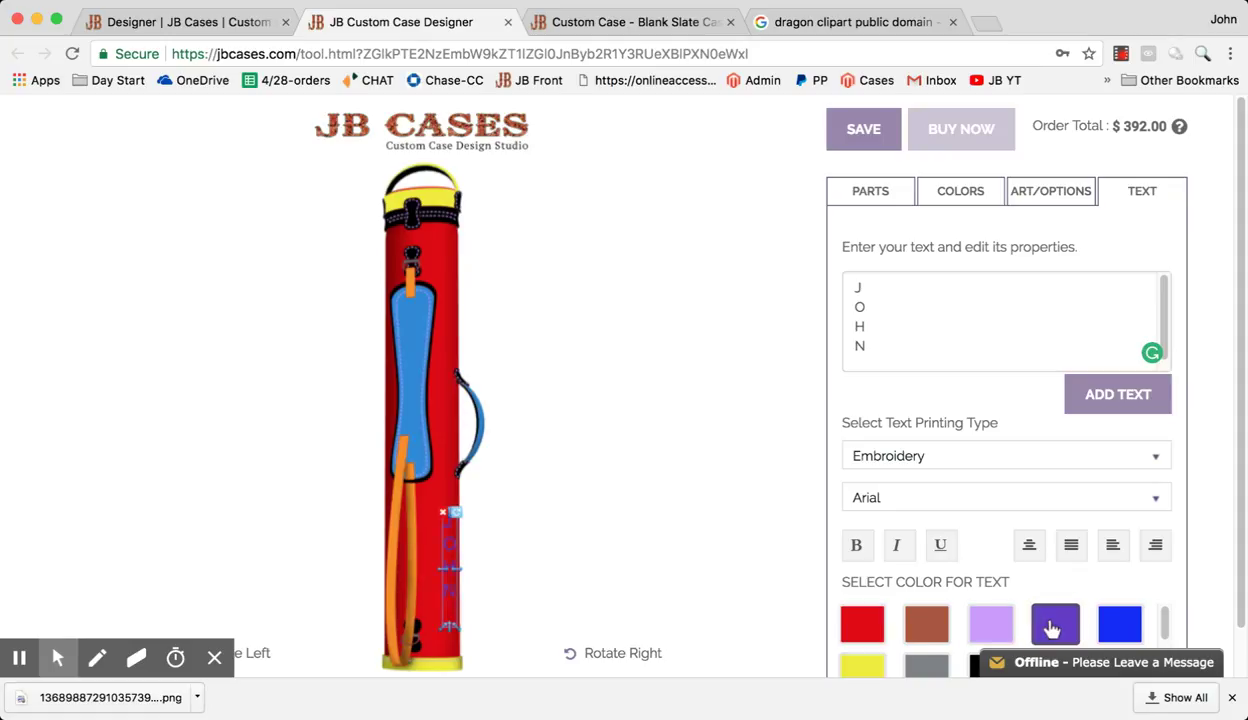
{"action": "left_click", "coordinate": [483, 553]}
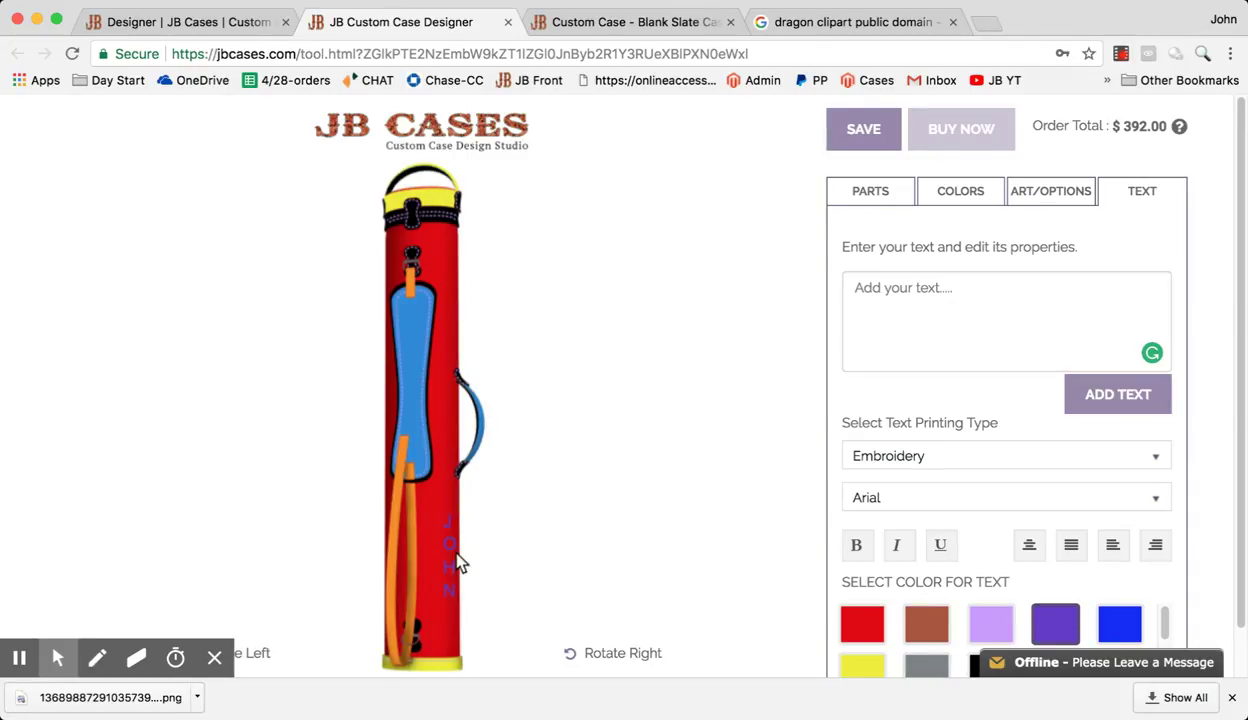
{"action": "left_click_drag", "start_coordinate": [447, 546], "coordinate": [417, 383]}
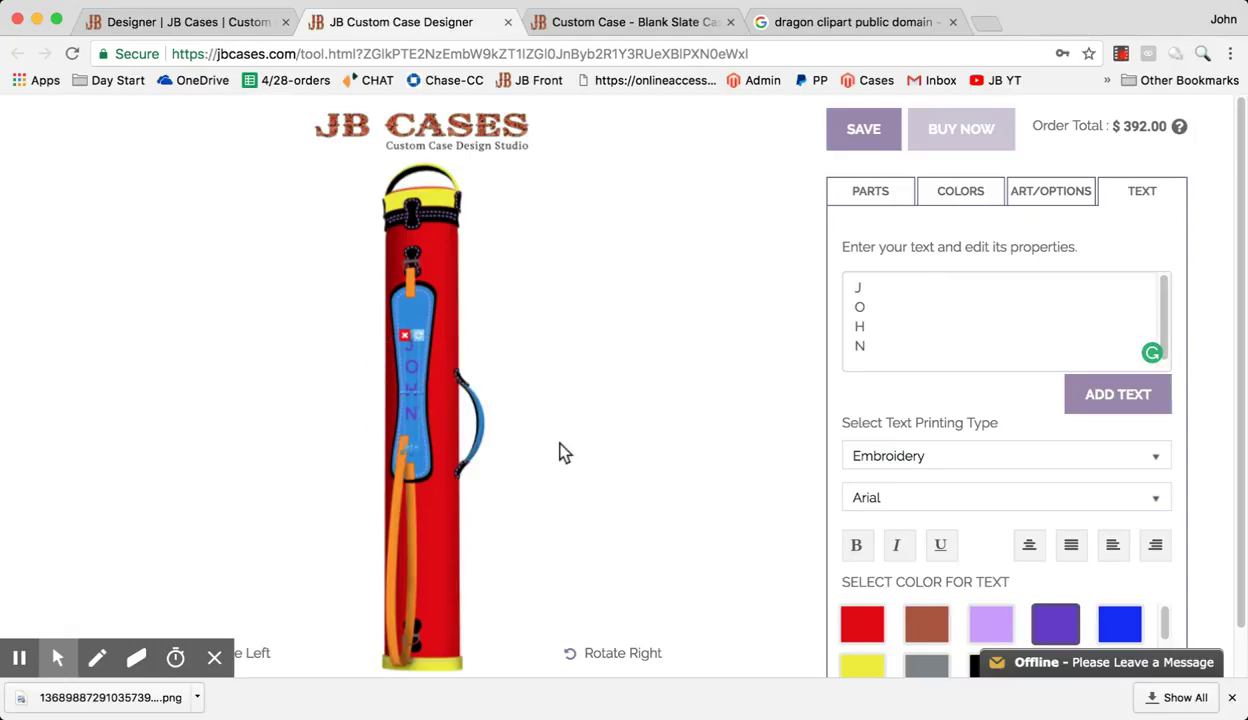
- Return the case to its front view and save the design
{"action": "left_click", "coordinate": [624, 656]}
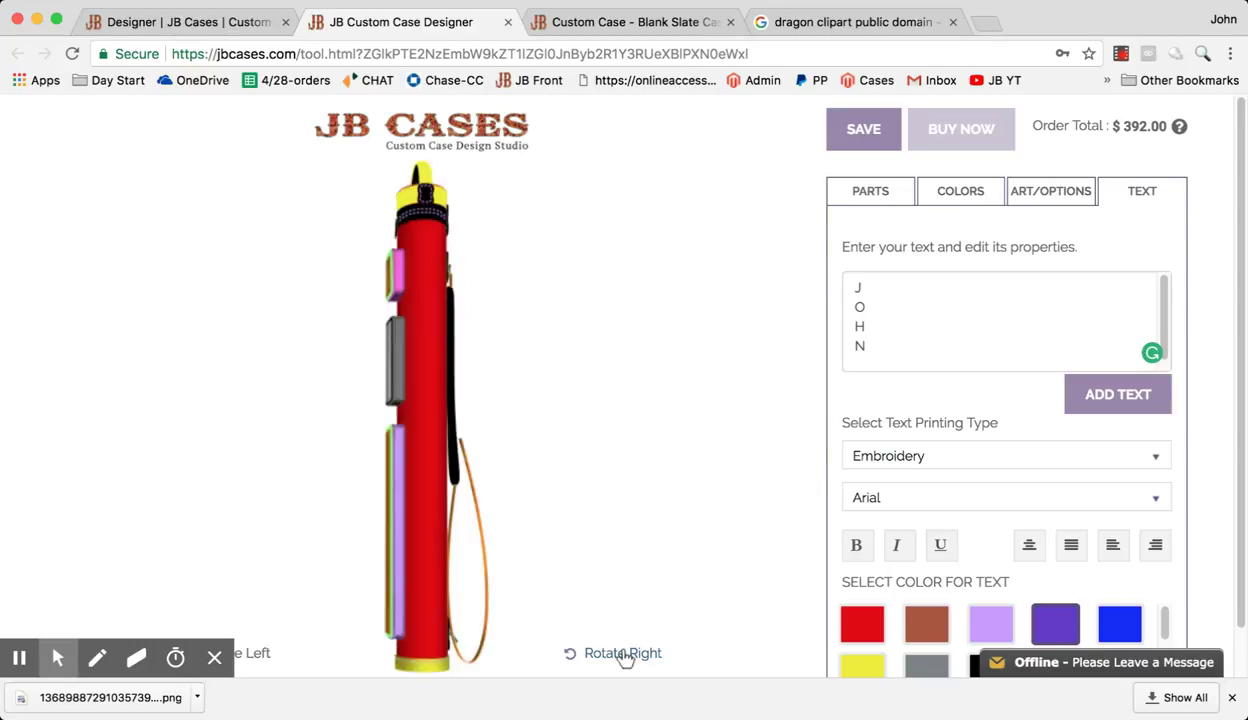
{"action": "left_click", "coordinate": [624, 656]}
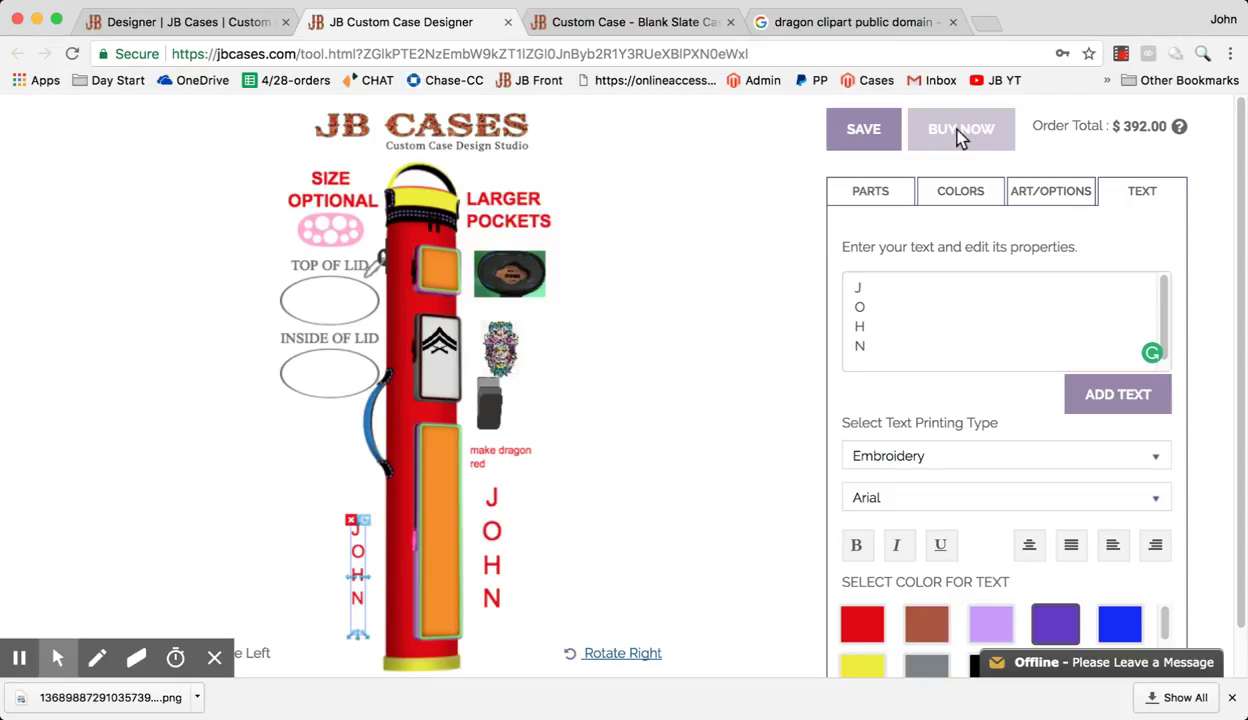
{"action": "scroll", "coordinate": [788, 327], "scroll_direction": "up", "scroll_amount": 1}
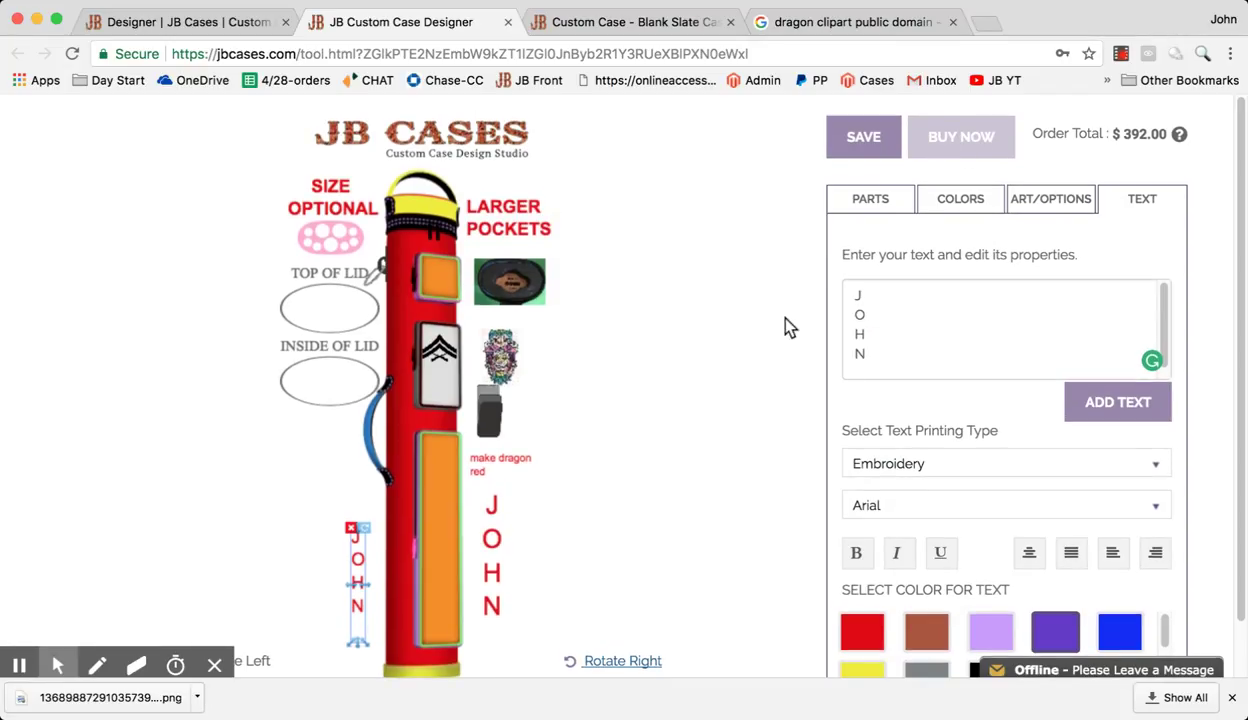
{"action": "scroll", "coordinate": [788, 327], "scroll_direction": "down", "scroll_amount": 1}
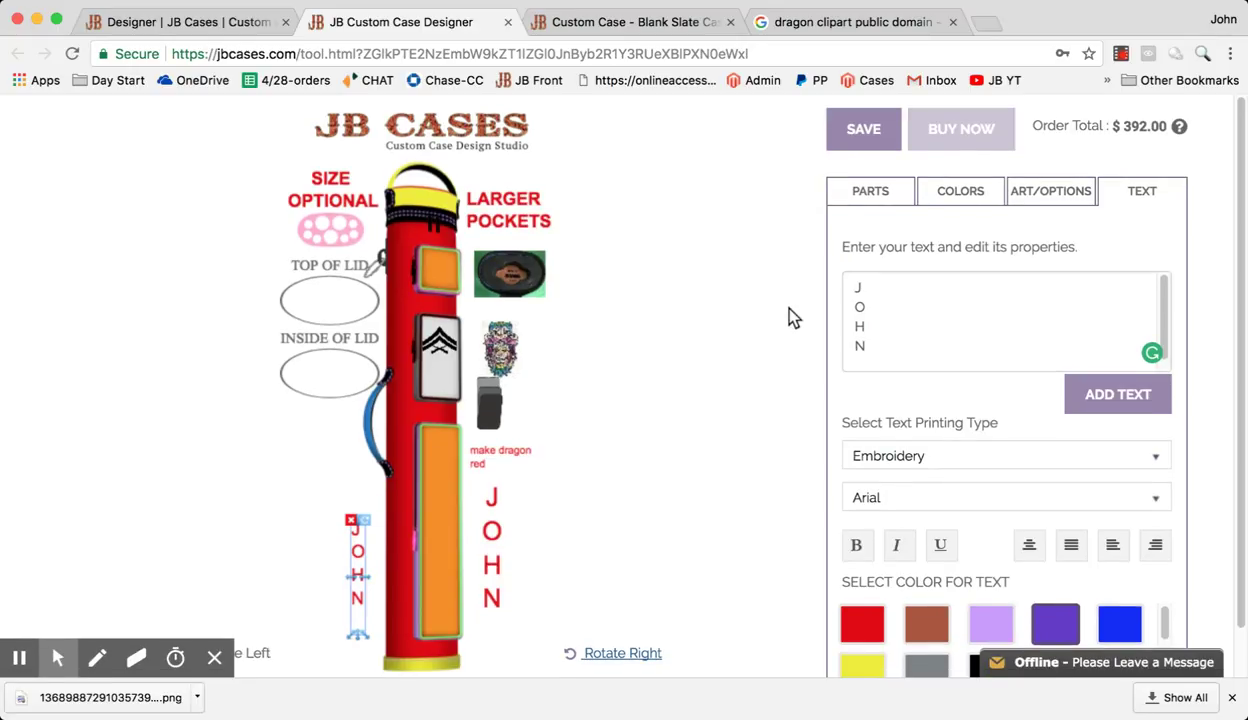
{"action": "left_click", "coordinate": [864, 131]}
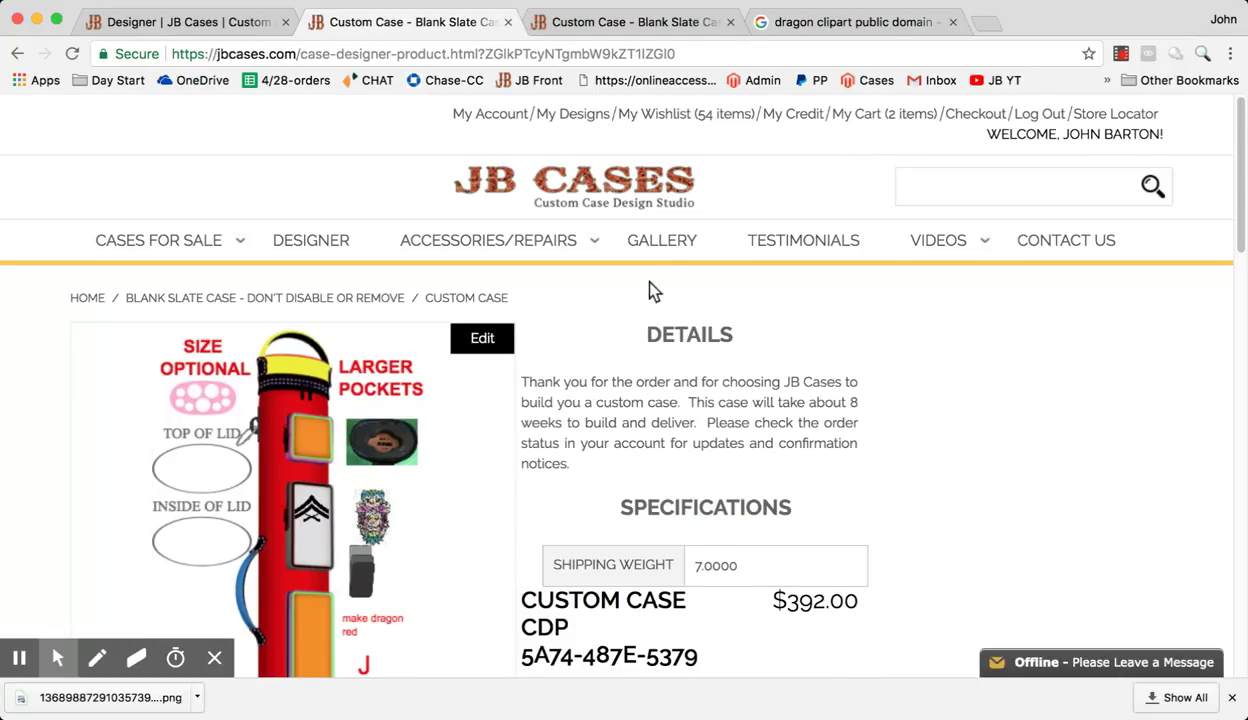
- Open the account's saved designs list in a separate browser tab from the saved case's page
{"action": "scroll", "coordinate": [650, 290], "scroll_direction": "down", "scroll_amount": 4}
{"action": "scroll", "coordinate": [650, 290], "scroll_direction": "up", "scroll_amount": 3}
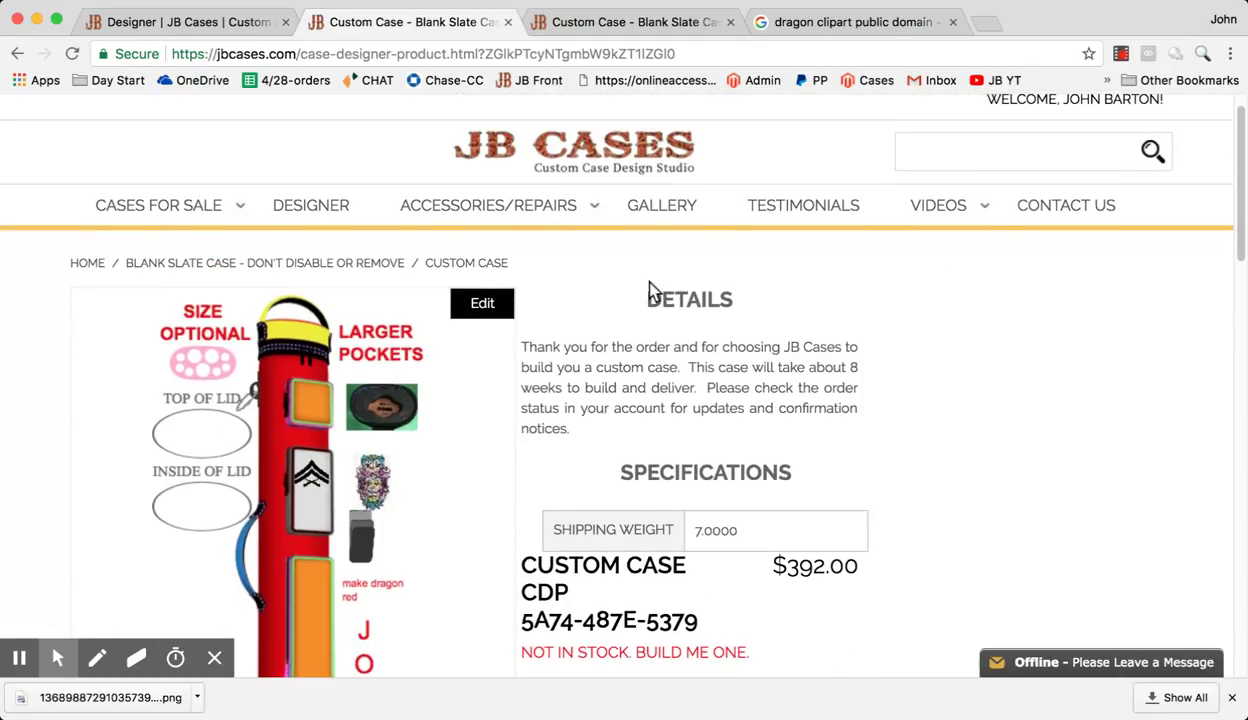
{"action": "scroll", "coordinate": [650, 290], "scroll_direction": "down", "scroll_amount": 1}
{"action": "scroll", "coordinate": [649, 290], "scroll_direction": "up", "scroll_amount": 2}
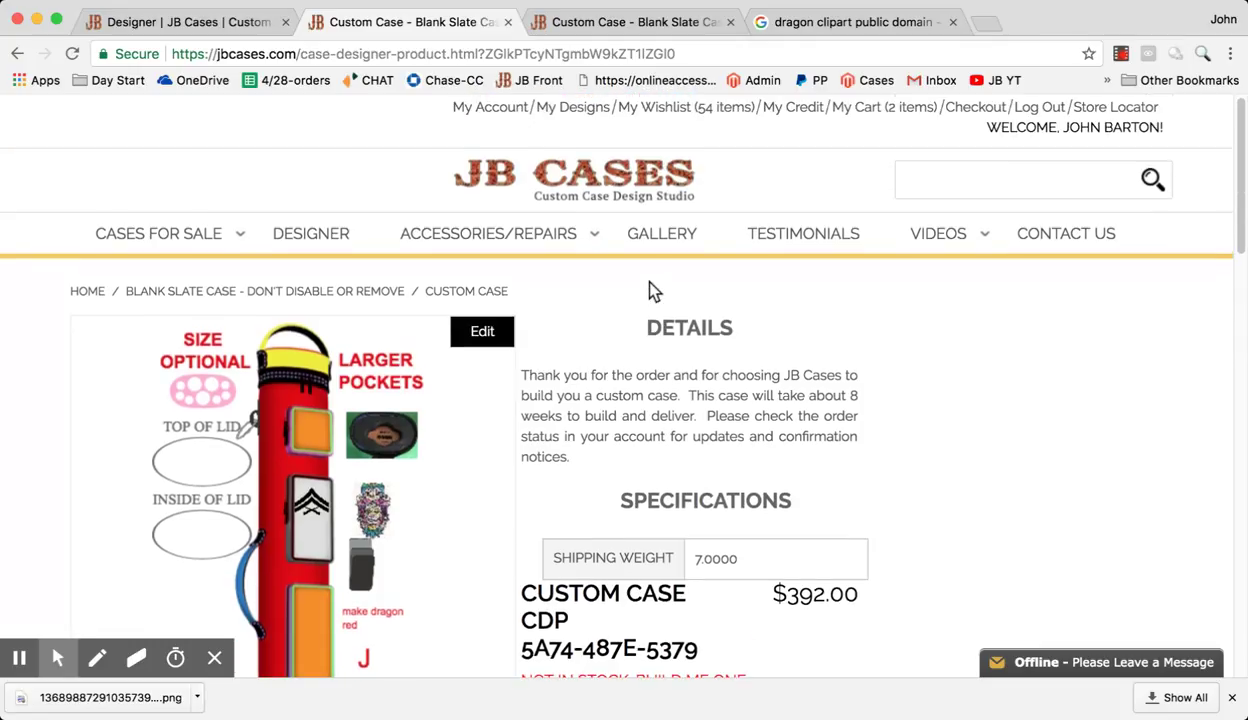
{"action": "scroll", "coordinate": [649, 290], "scroll_direction": "down", "scroll_amount": 1}
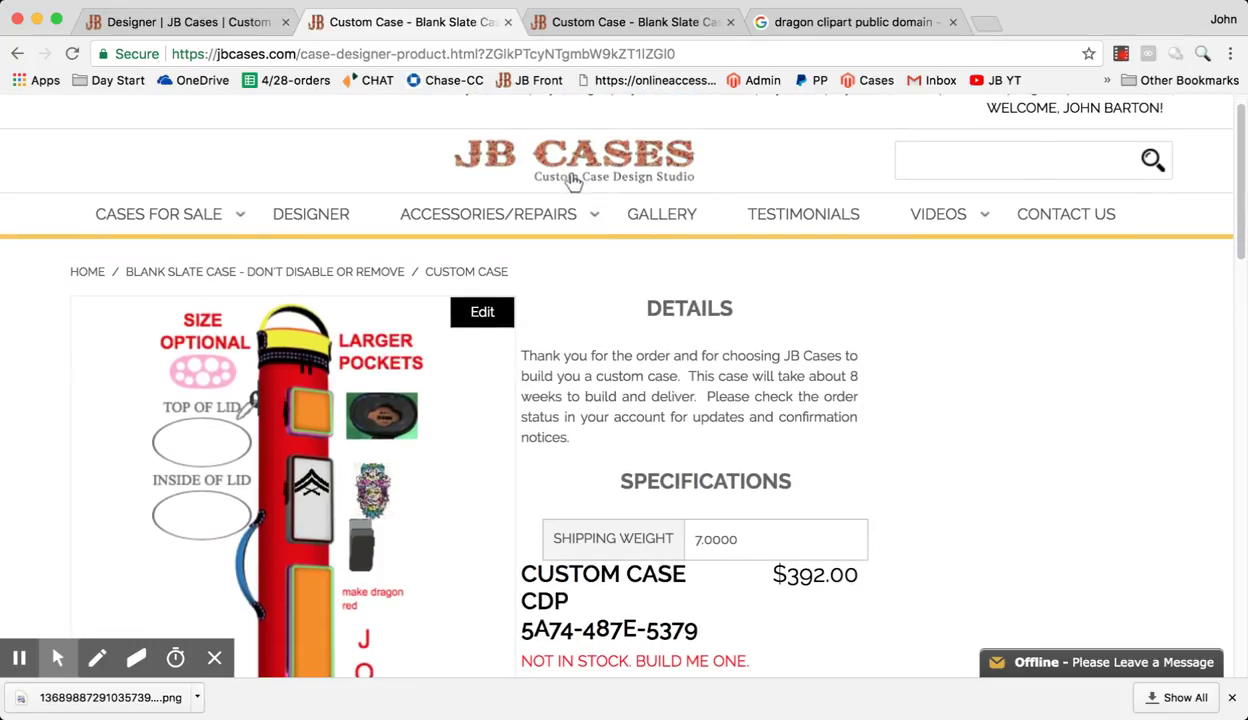
{"action": "scroll", "coordinate": [769, 300], "scroll_direction": "up", "scroll_amount": 1}
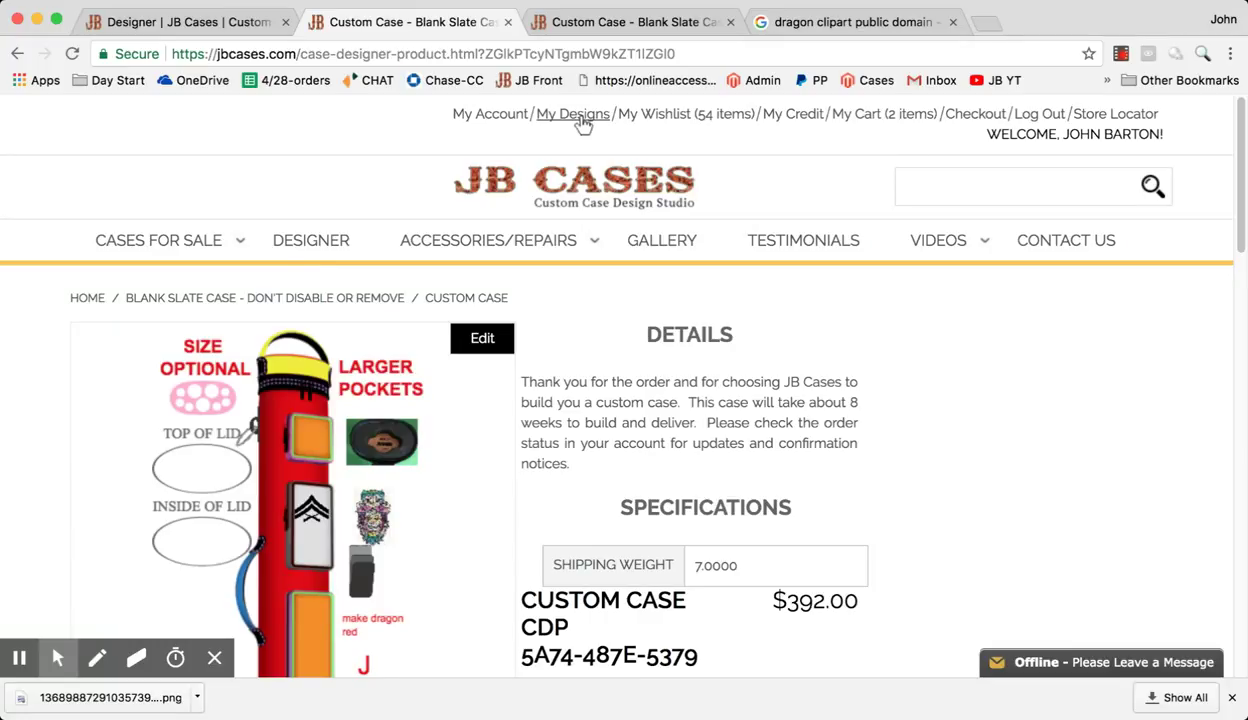
{"action": "left_click", "coordinate": [583, 124]}
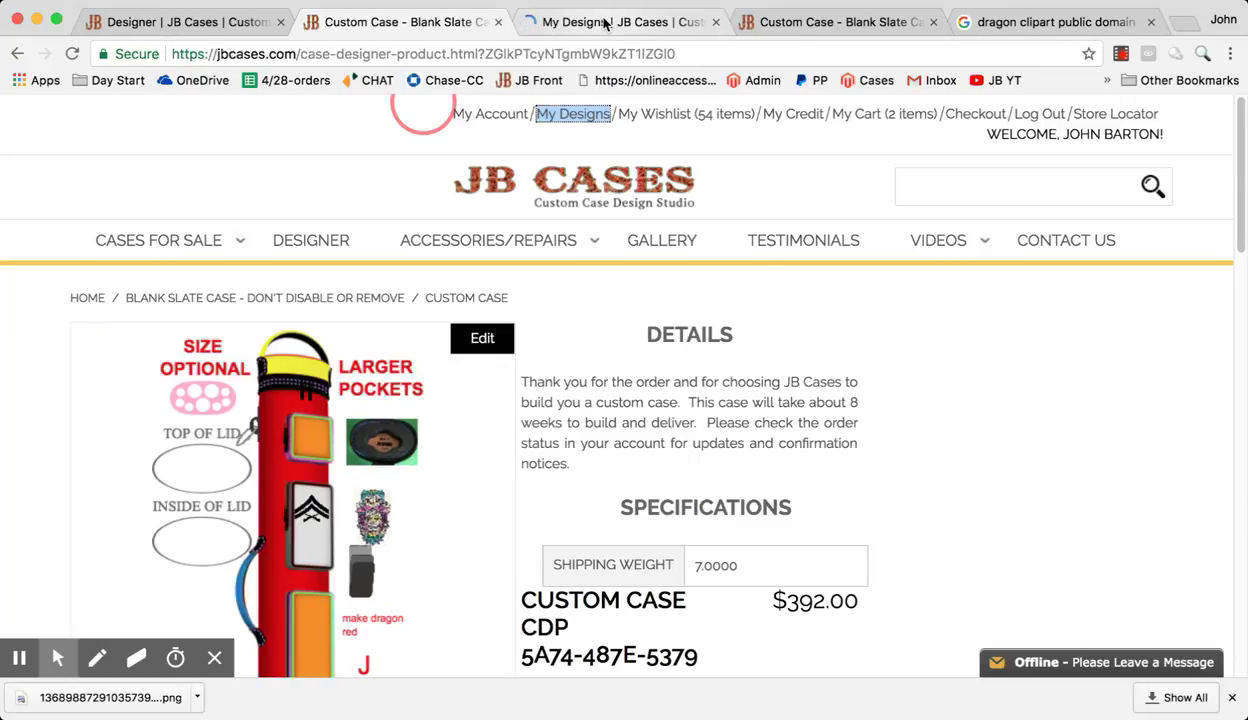
{"action": "left_click", "coordinate": [605, 23]}
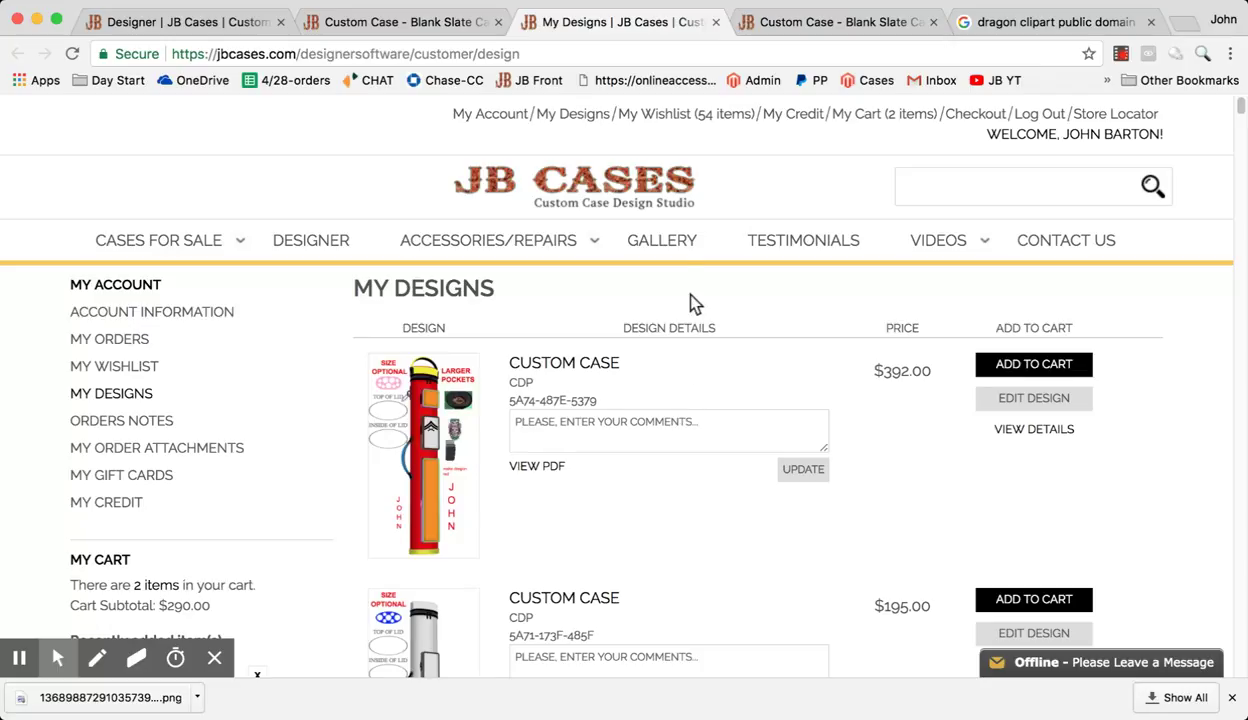
- Go back to the saved red case, reopen it for editing and duplicate it as a new design
{"action": "left_click", "coordinate": [432, 24]}
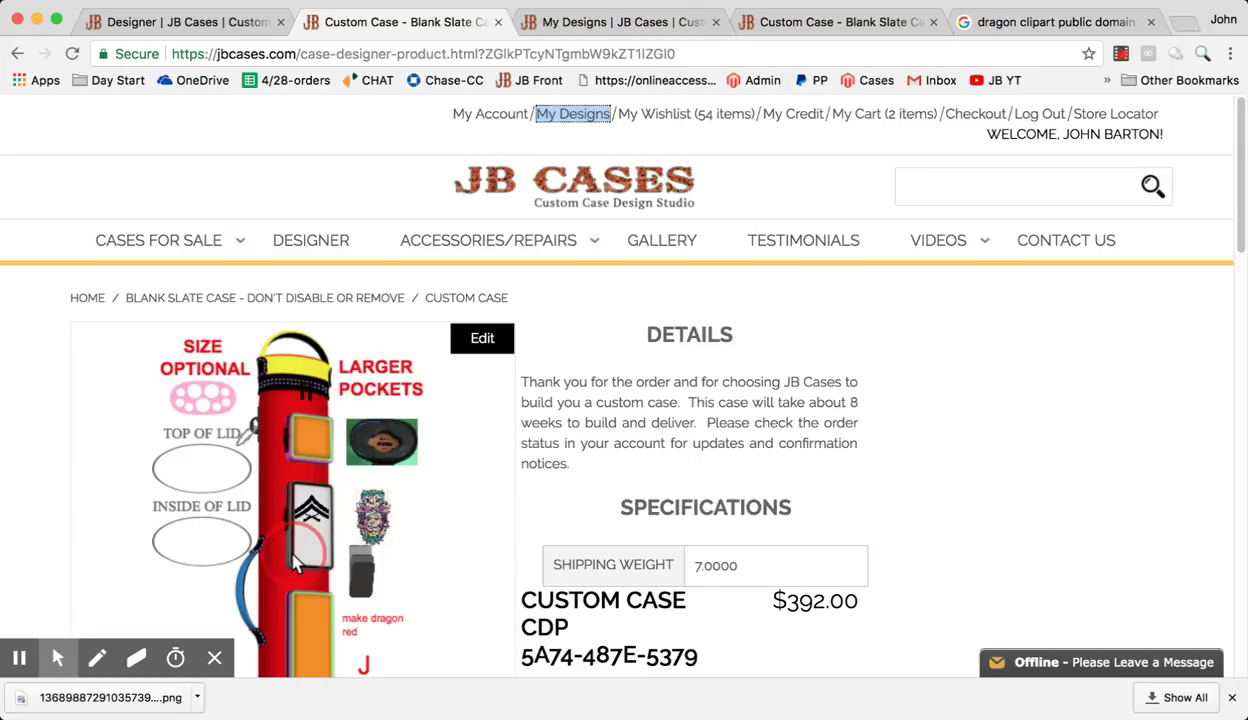
{"action": "left_click", "coordinate": [483, 340]}
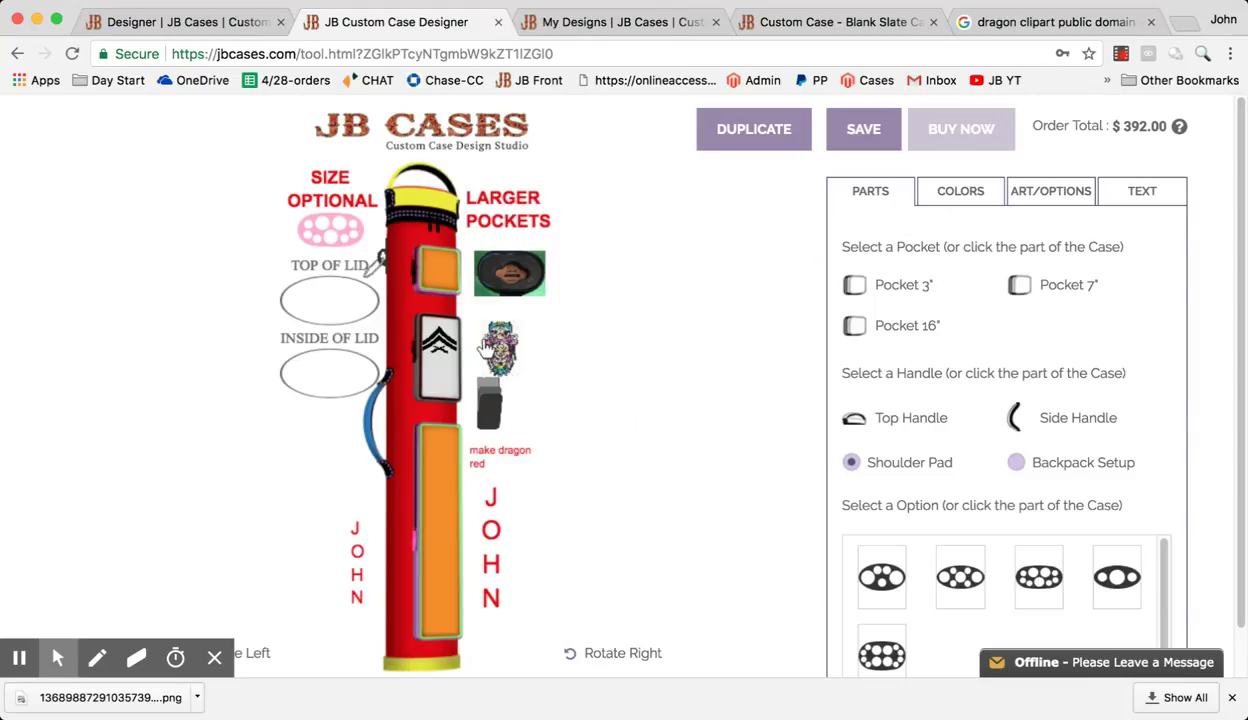
{"action": "left_click", "coordinate": [743, 132]}
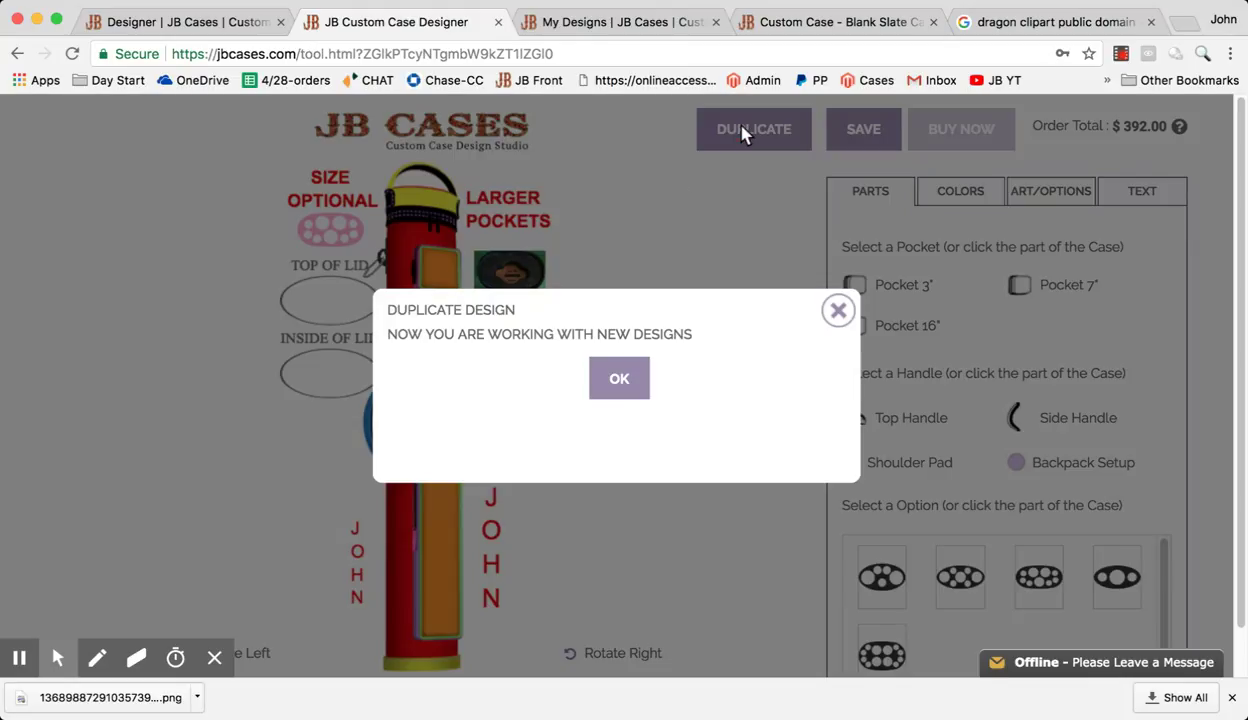
{"action": "left_click", "coordinate": [620, 381]}
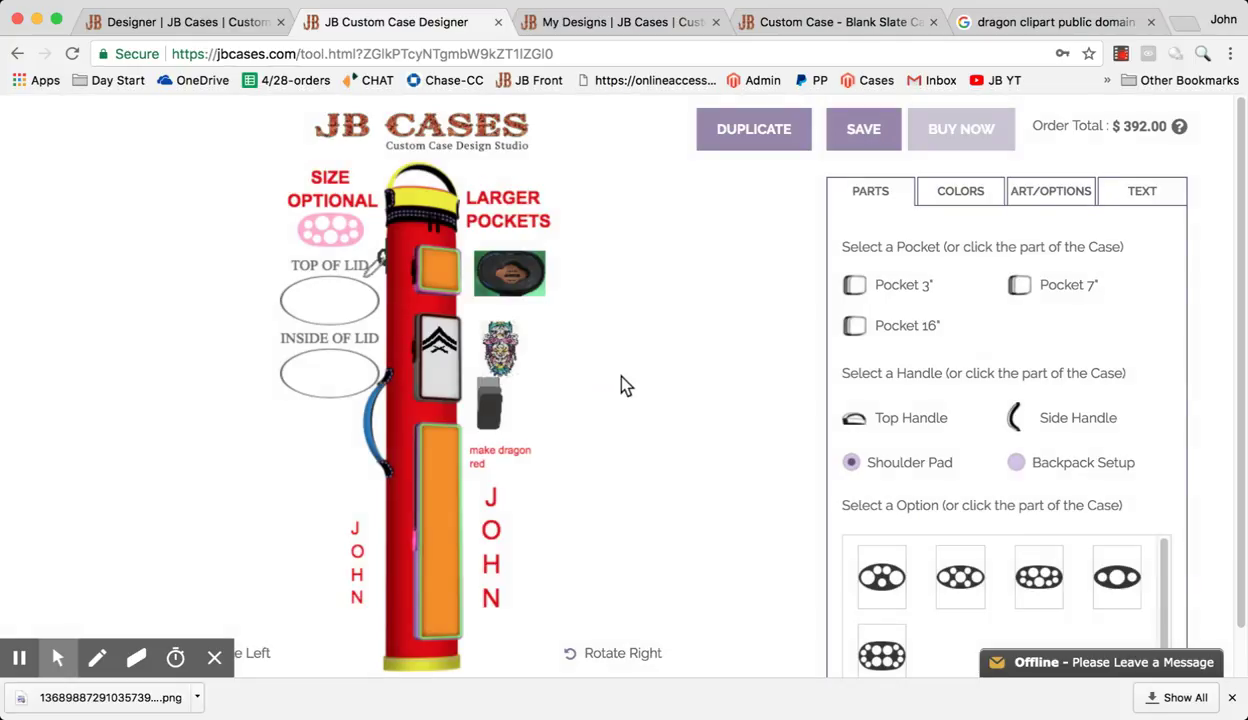
- Change the duplicate's body color to Teal 6 and save the design
{"action": "left_click", "coordinate": [400, 315]}
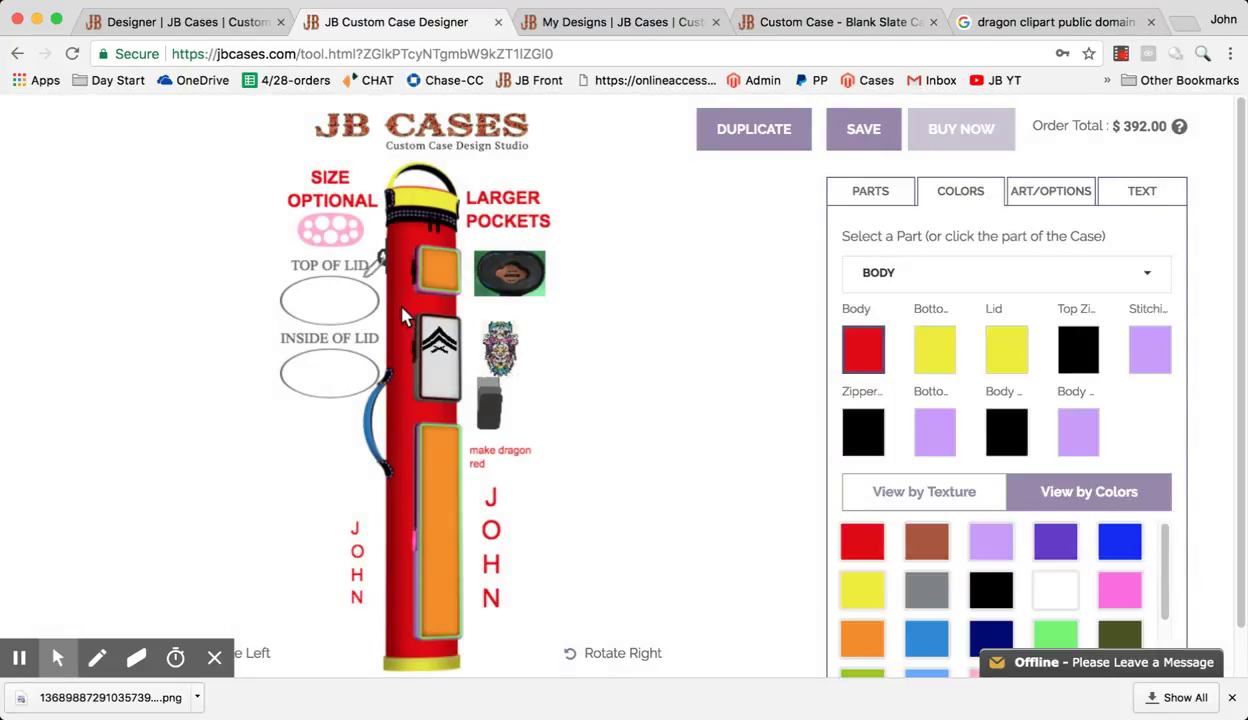
{"action": "left_click", "coordinate": [921, 637]}
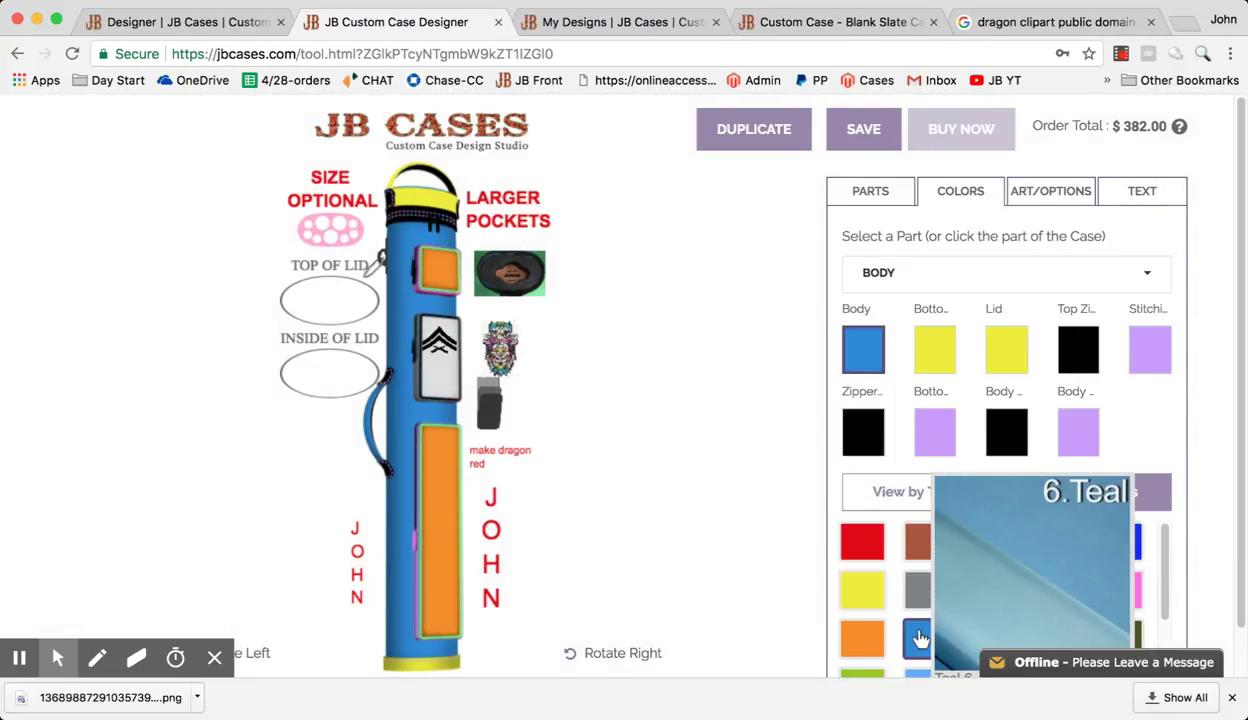
{"action": "left_click", "coordinate": [866, 131]}
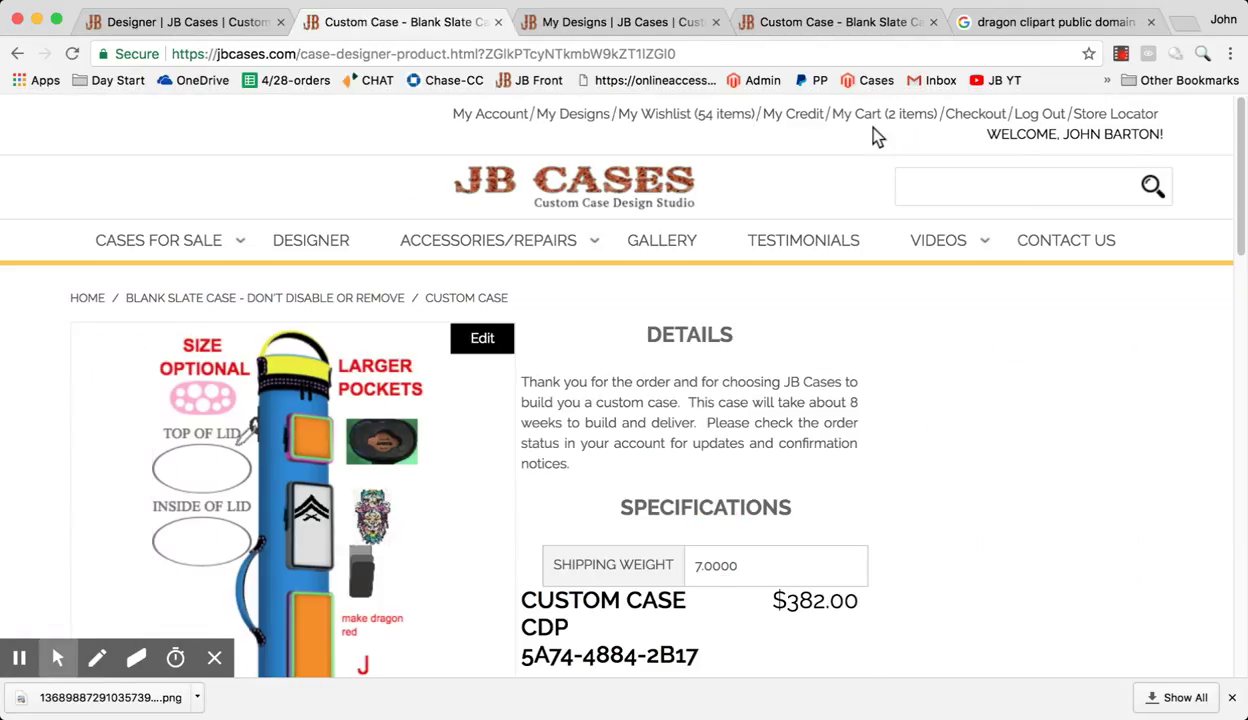
- Return to the saved designs list and refresh it to compare the blue duplicate with the red original
{"action": "left_click", "coordinate": [614, 26]}
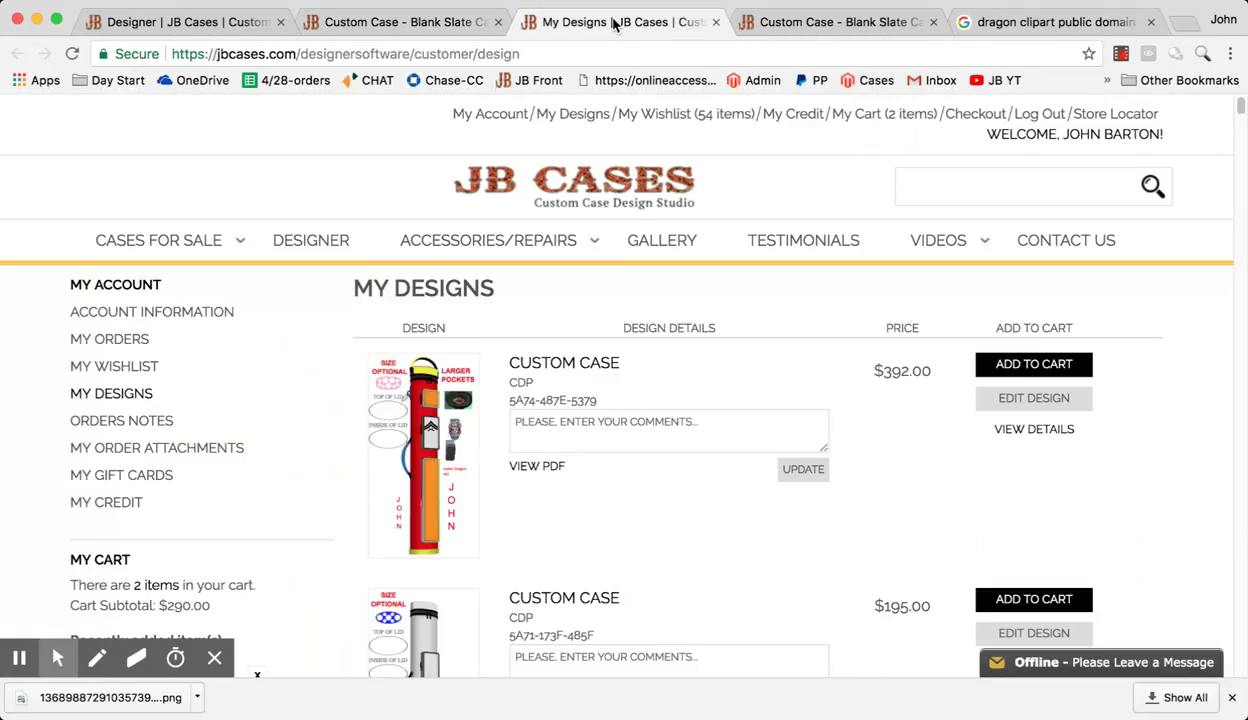
{"action": "left_click", "coordinate": [73, 53]}
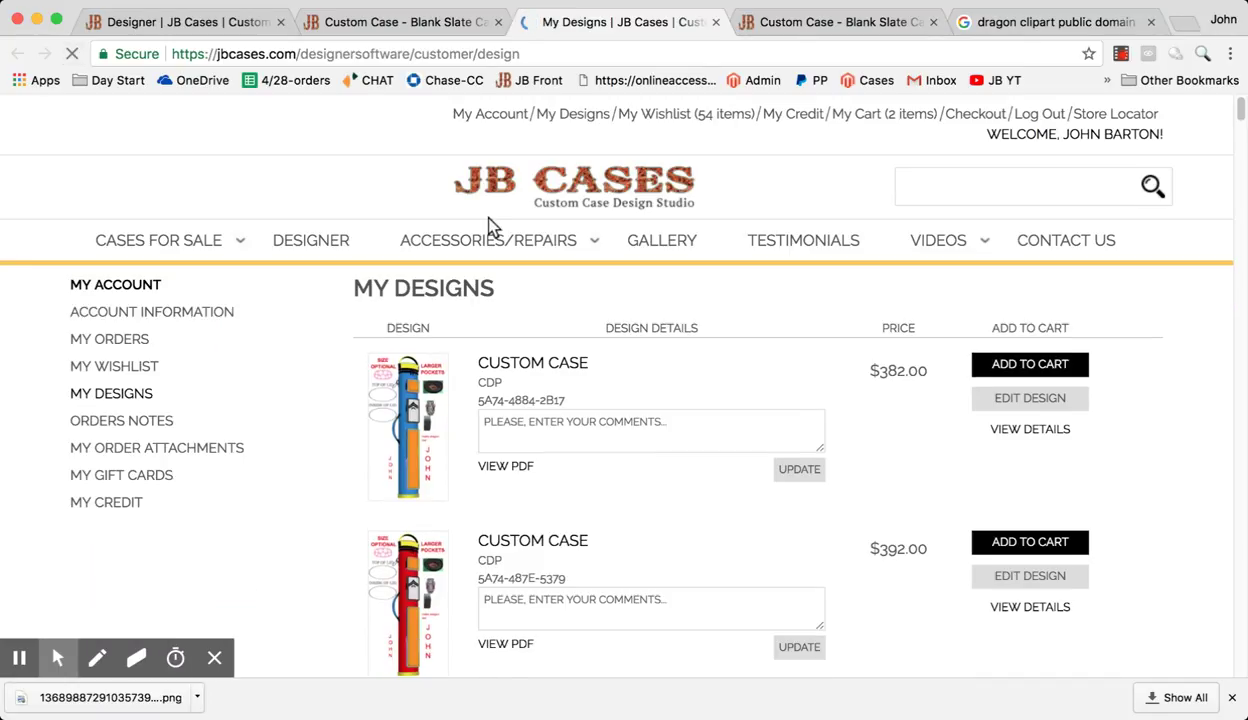
{"action": "scroll", "coordinate": [476, 213], "scroll_direction": "down", "scroll_amount": 3}
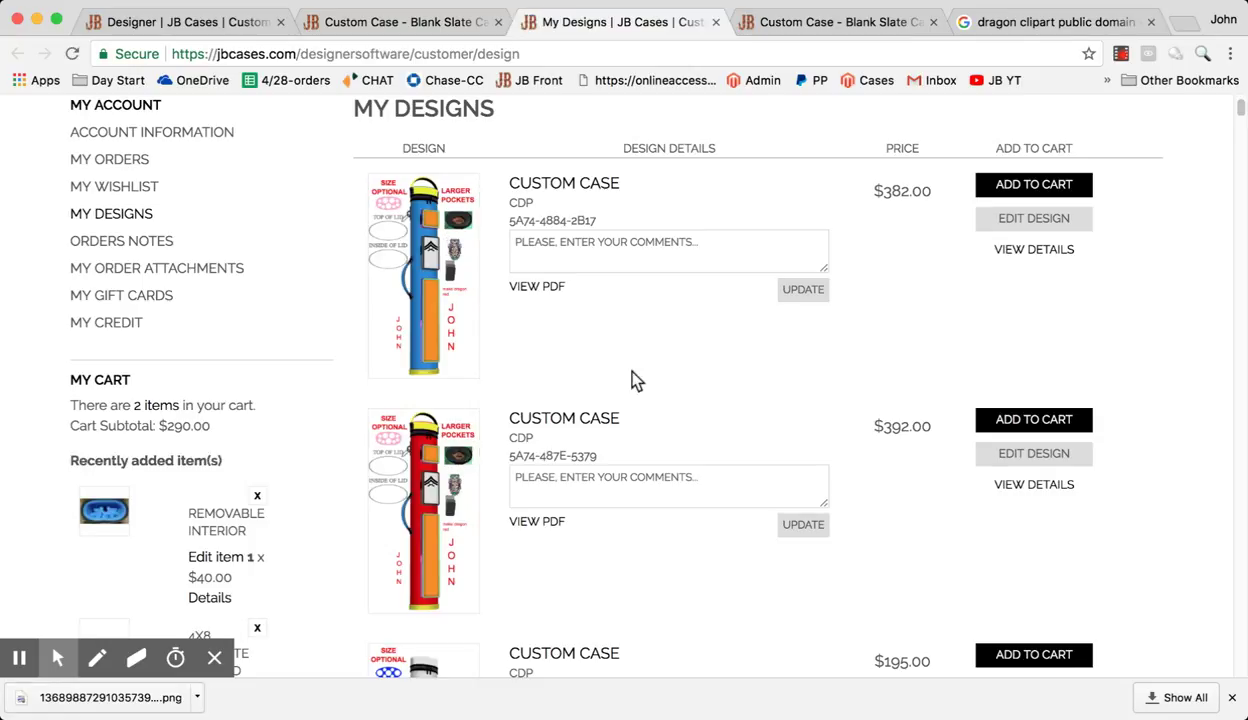
- Open the PDF of the blue case design and examine its four case views
{"action": "left_click", "coordinate": [547, 288]}
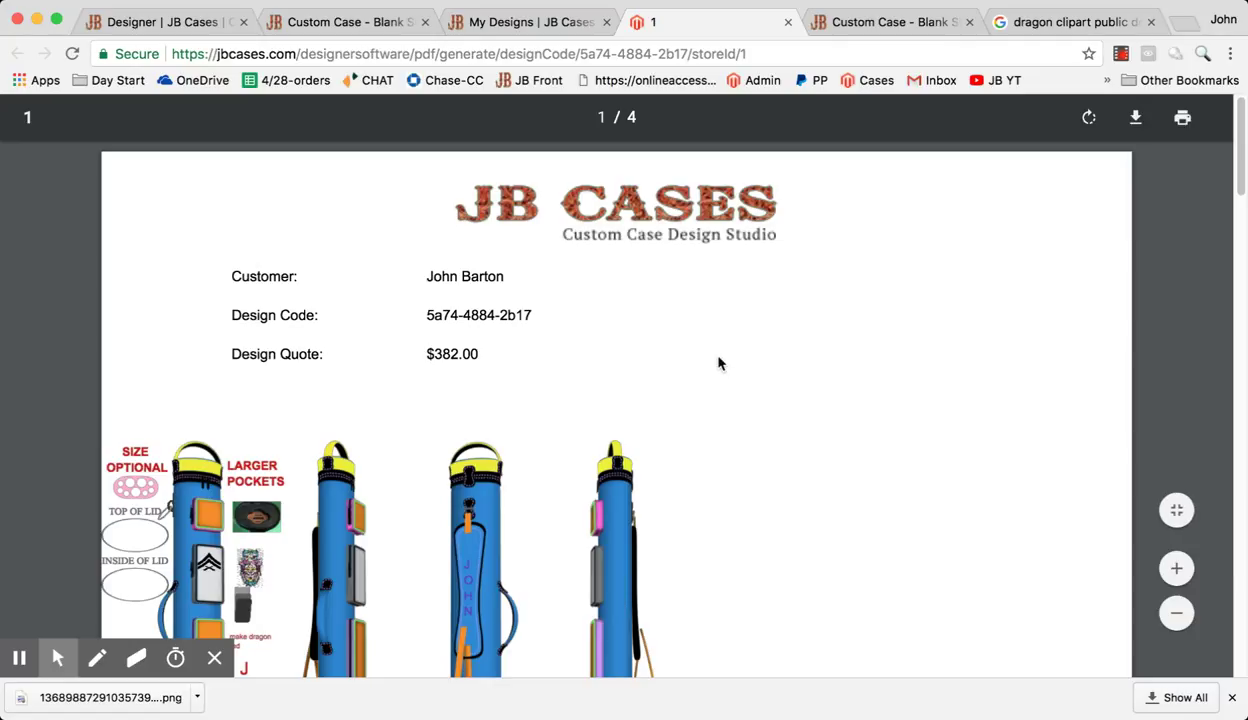
{"action": "left_click", "coordinate": [1238, 170]}
{"action": "left_click_drag", "start_coordinate": [1238, 170], "coordinate": [1235, 206]}
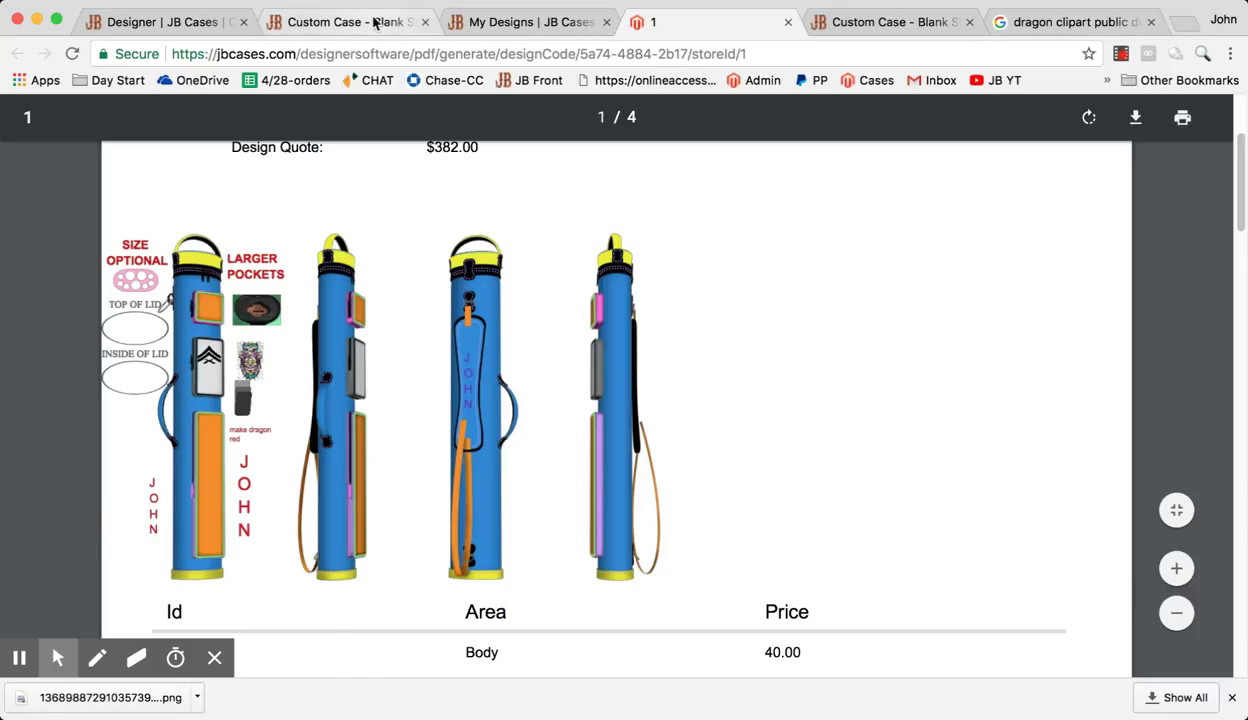
- Return to the blue case's product page and view its two side images, back image and front image
{"action": "key", "text": "super+2"}
{"action": "scroll", "coordinate": [663, 247], "scroll_direction": "down", "scroll_amount": 3}
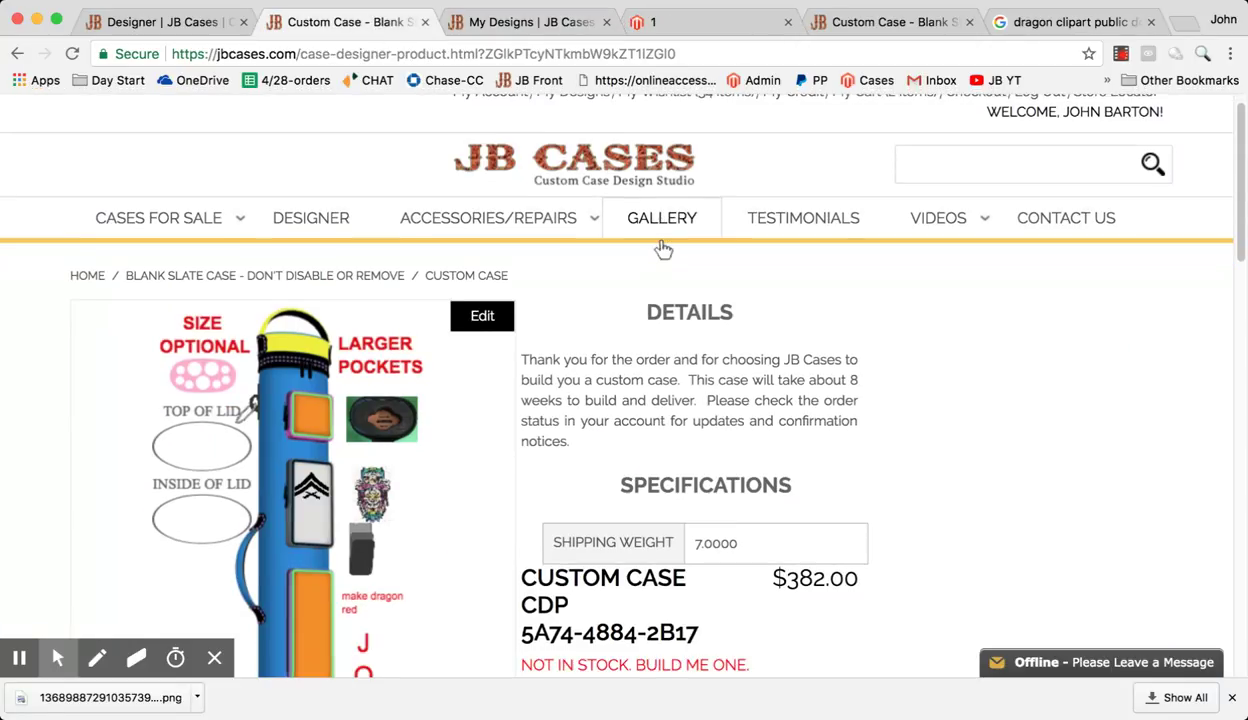
{"action": "scroll", "coordinate": [663, 250], "scroll_direction": "up", "scroll_amount": 1}
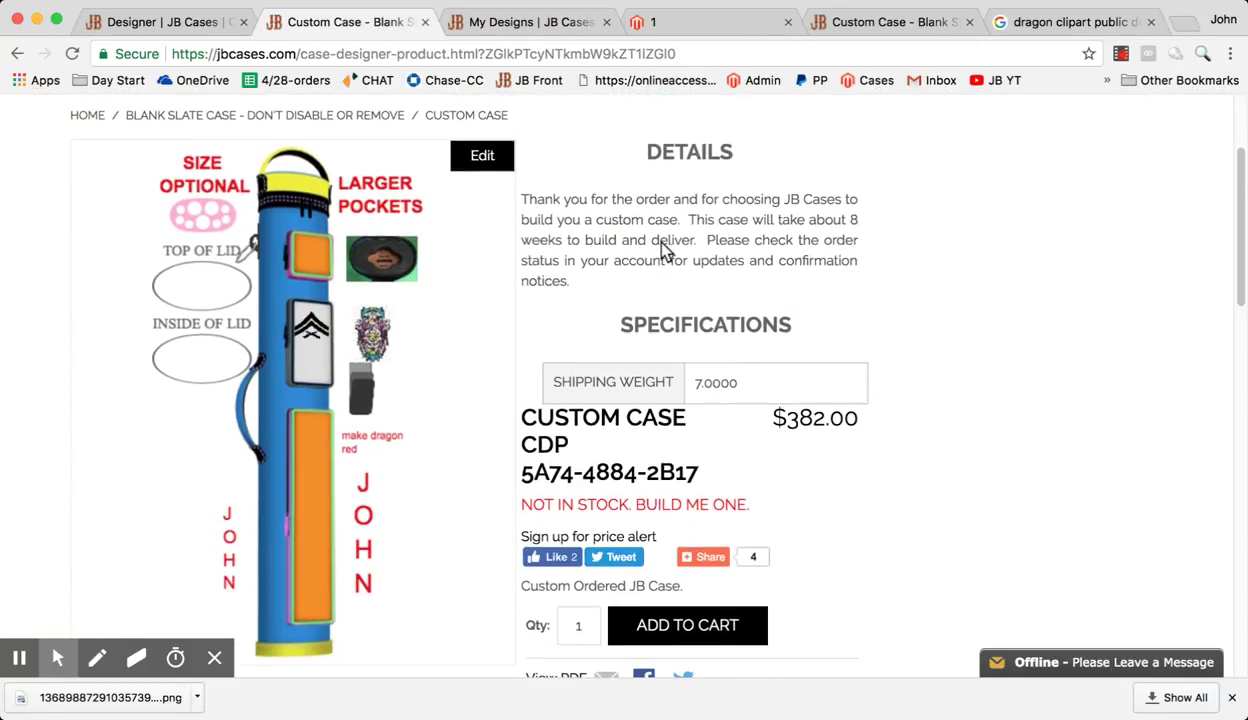
{"action": "scroll", "coordinate": [663, 250], "scroll_direction": "down", "scroll_amount": 2}
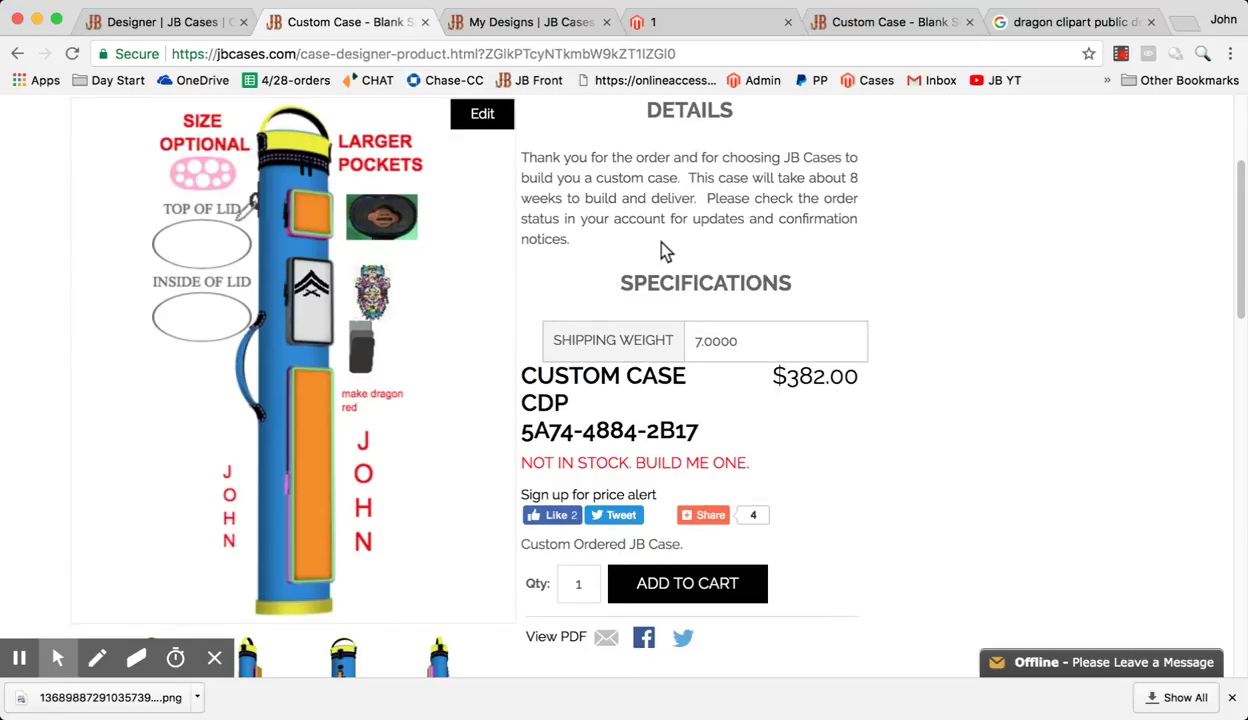
{"action": "scroll", "coordinate": [663, 250], "scroll_direction": "down", "scroll_amount": 5}
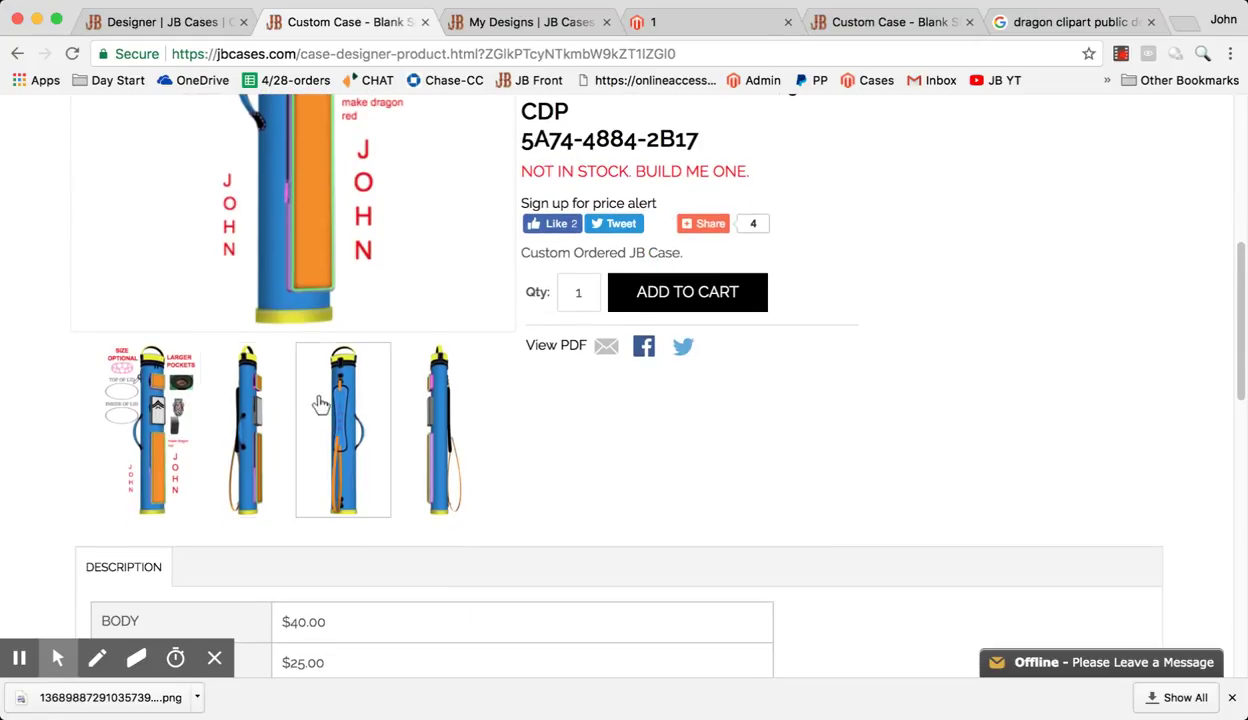
{"action": "left_click", "coordinate": [256, 441]}
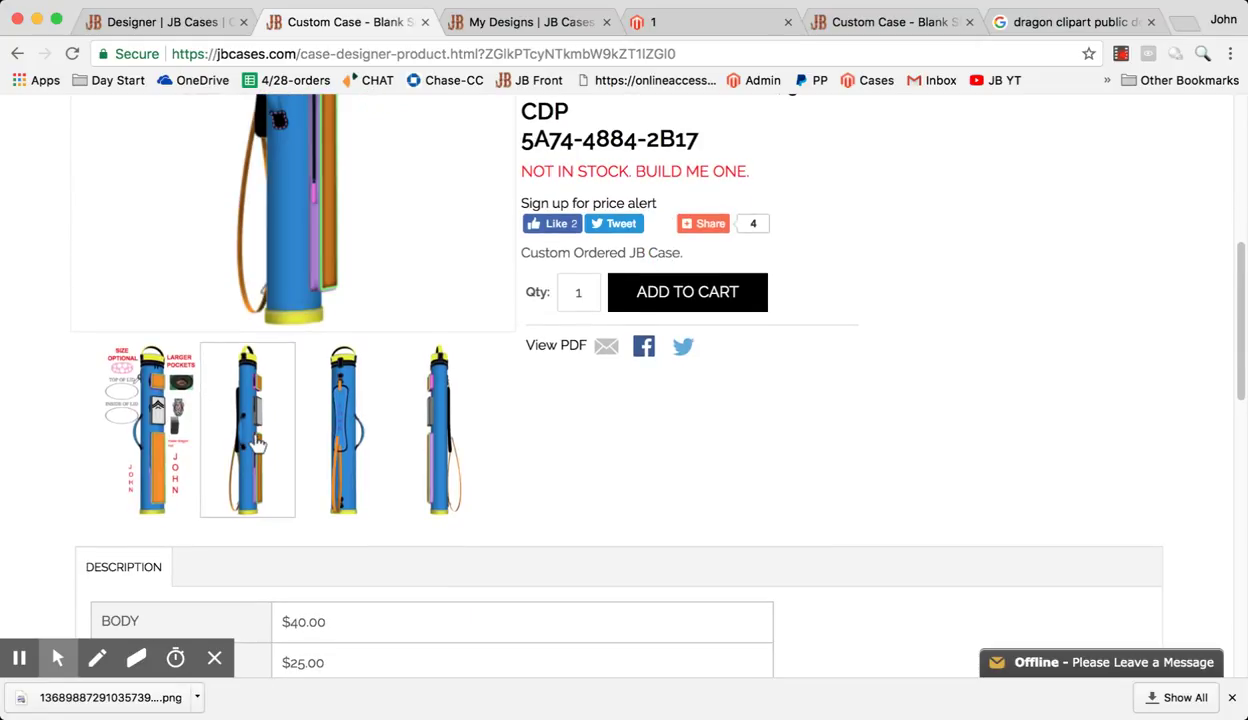
{"action": "scroll", "coordinate": [524, 466], "scroll_direction": "up", "scroll_amount": 3}
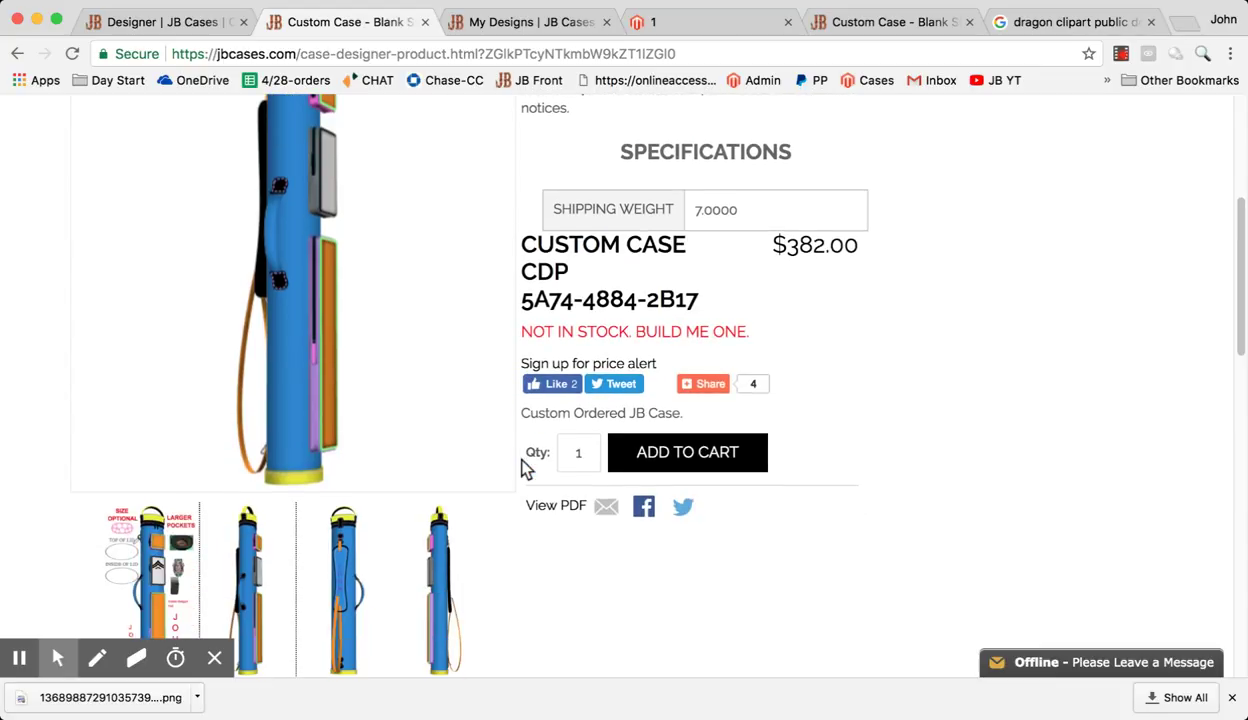
{"action": "left_click", "coordinate": [345, 556]}
{"action": "left_click", "coordinate": [452, 584]}
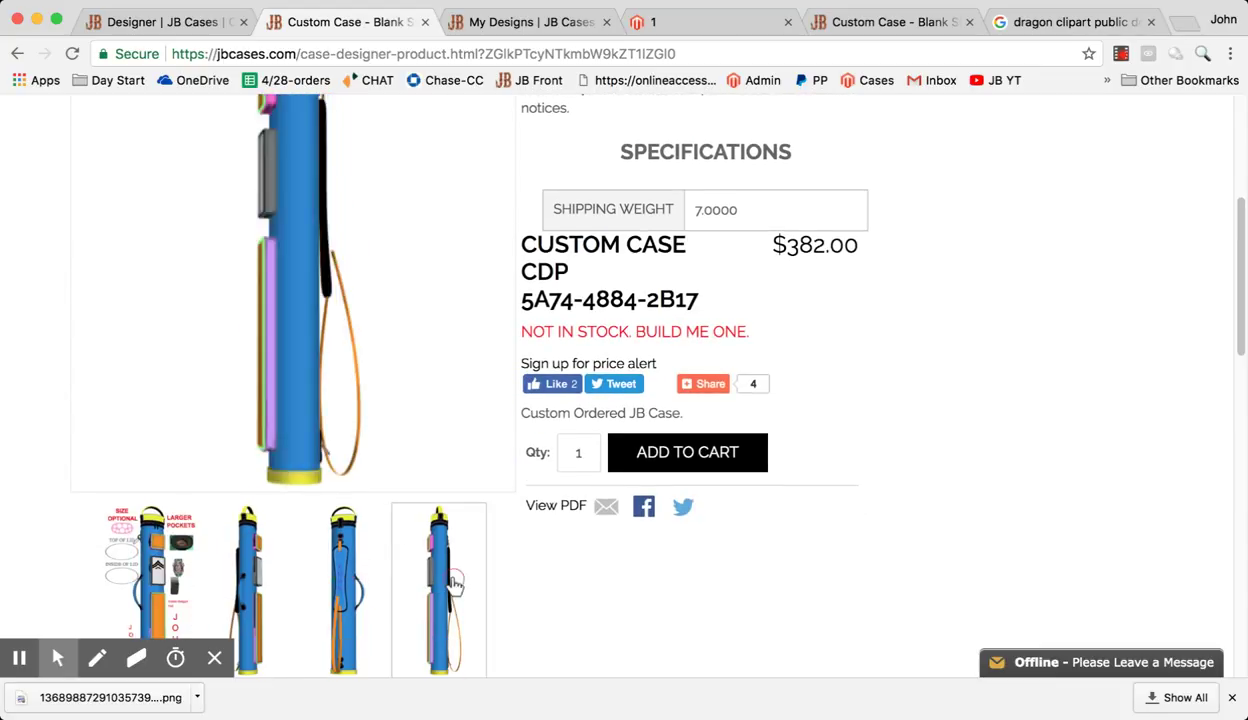
{"action": "left_click", "coordinate": [137, 576]}
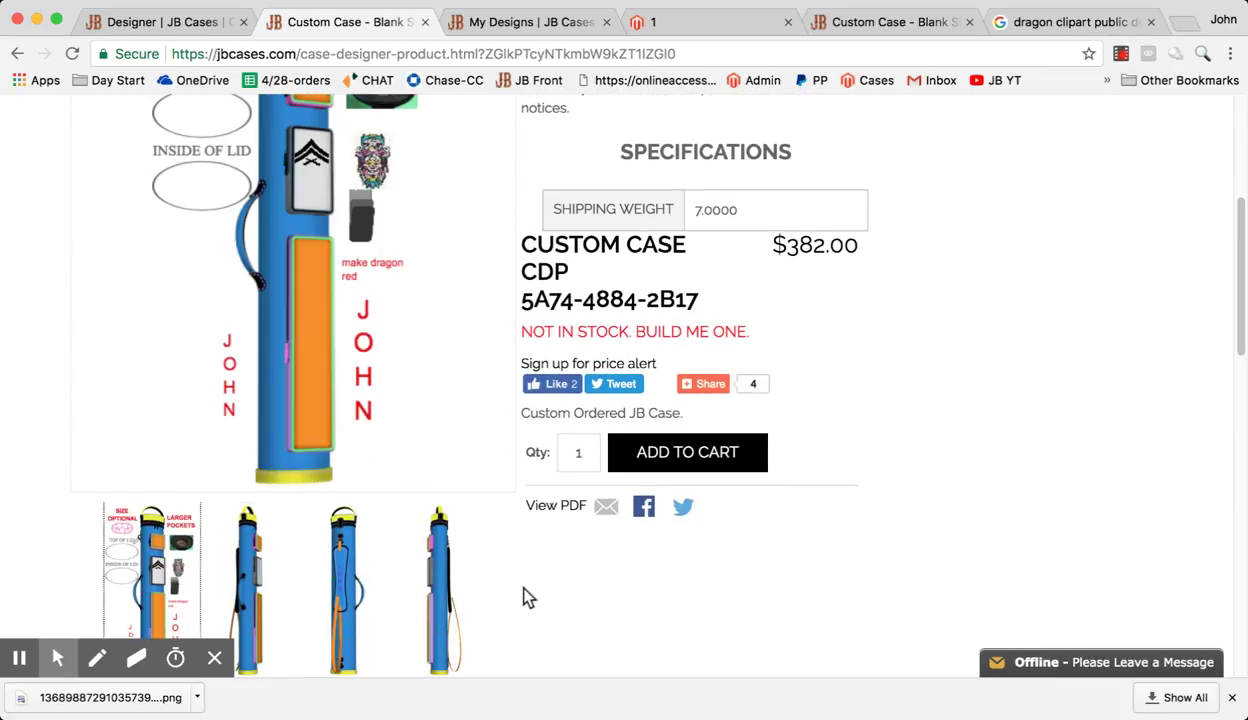
- Review the itemized prices of parts, colors and text in the blue case's description
{"action": "scroll", "coordinate": [560, 543], "scroll_direction": "down", "scroll_amount": 4}
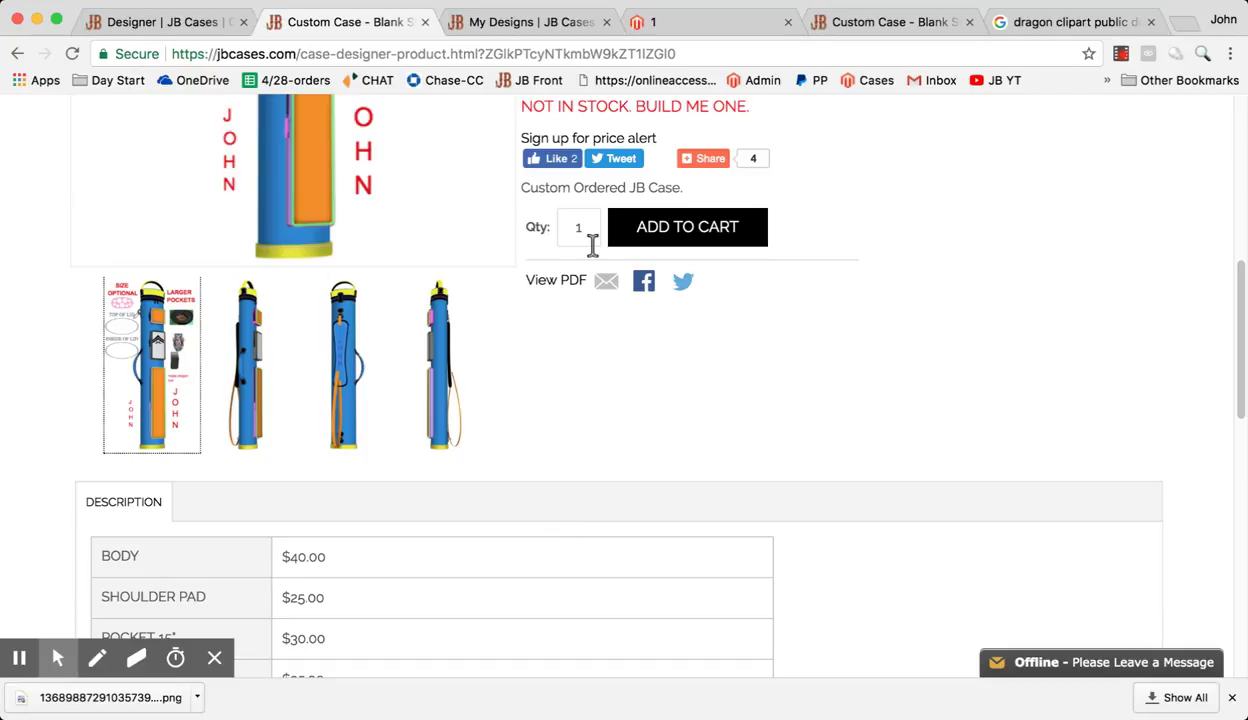
{"action": "scroll", "coordinate": [500, 352], "scroll_direction": "down", "scroll_amount": 15}
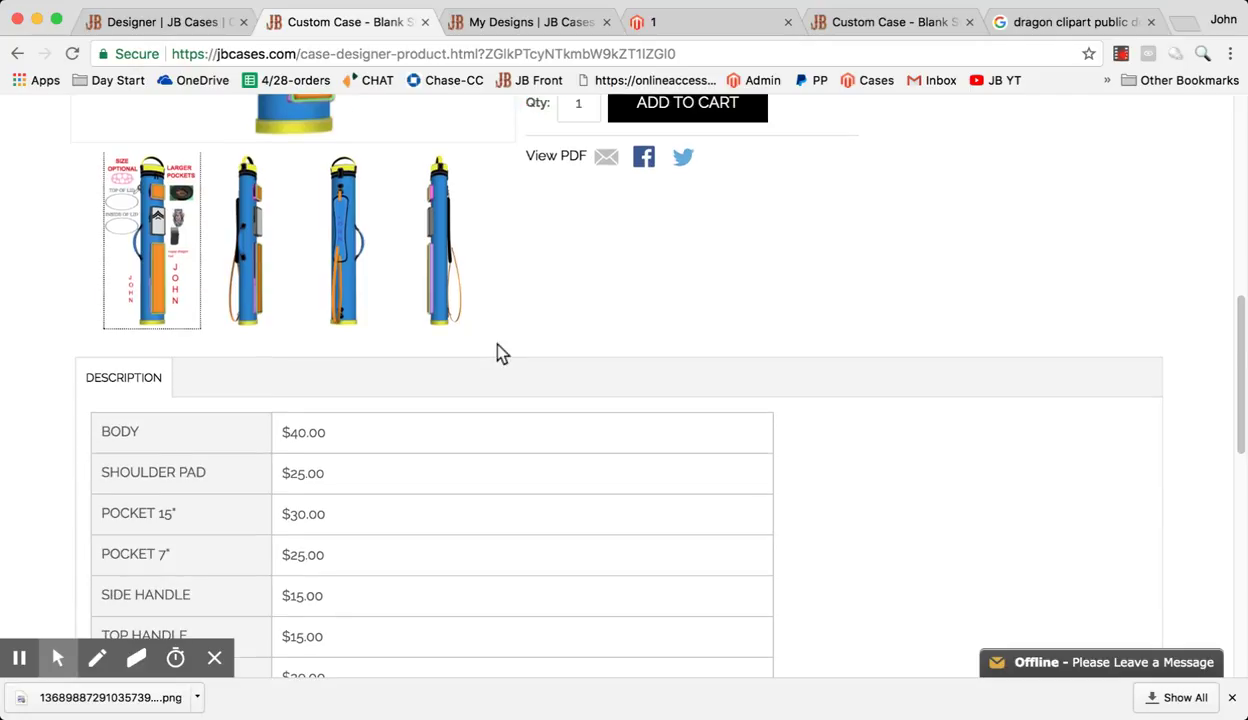
{"action": "scroll", "coordinate": [498, 347], "scroll_direction": "down", "scroll_amount": 3}
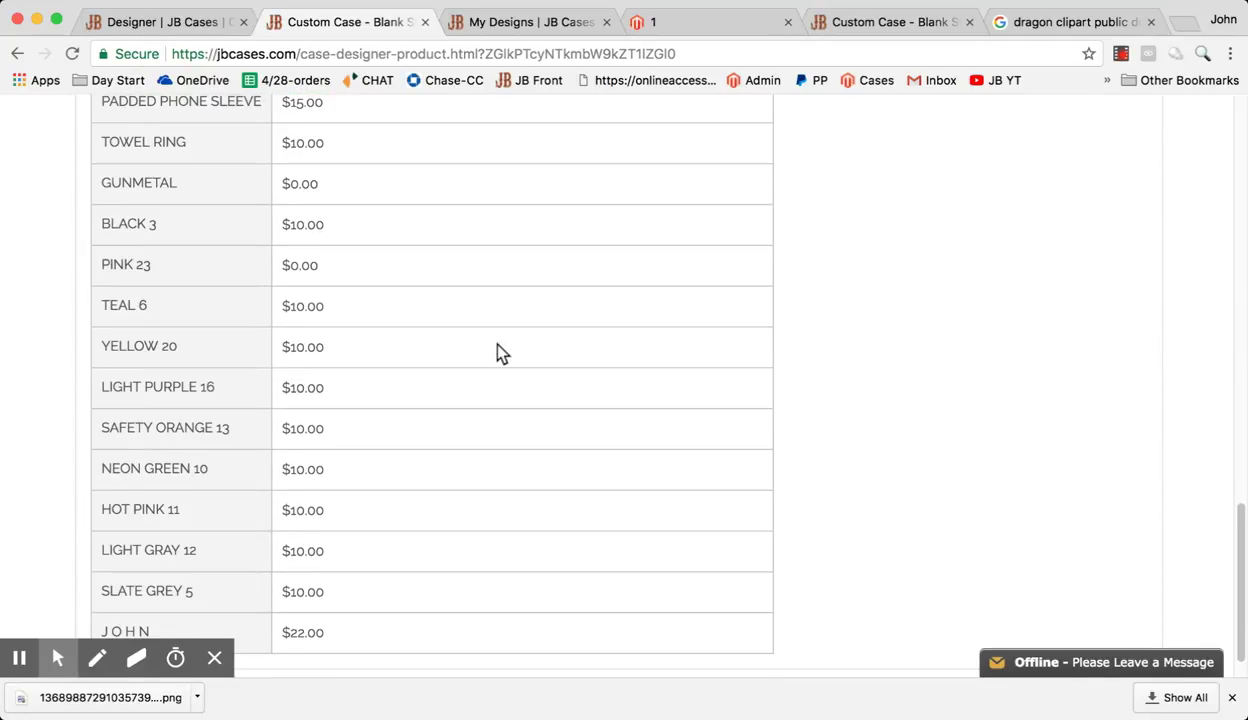
{"action": "scroll", "coordinate": [498, 347], "scroll_direction": "up", "scroll_amount": 10}
{"action": "scroll", "coordinate": [500, 352], "scroll_direction": "up", "scroll_amount": 8}
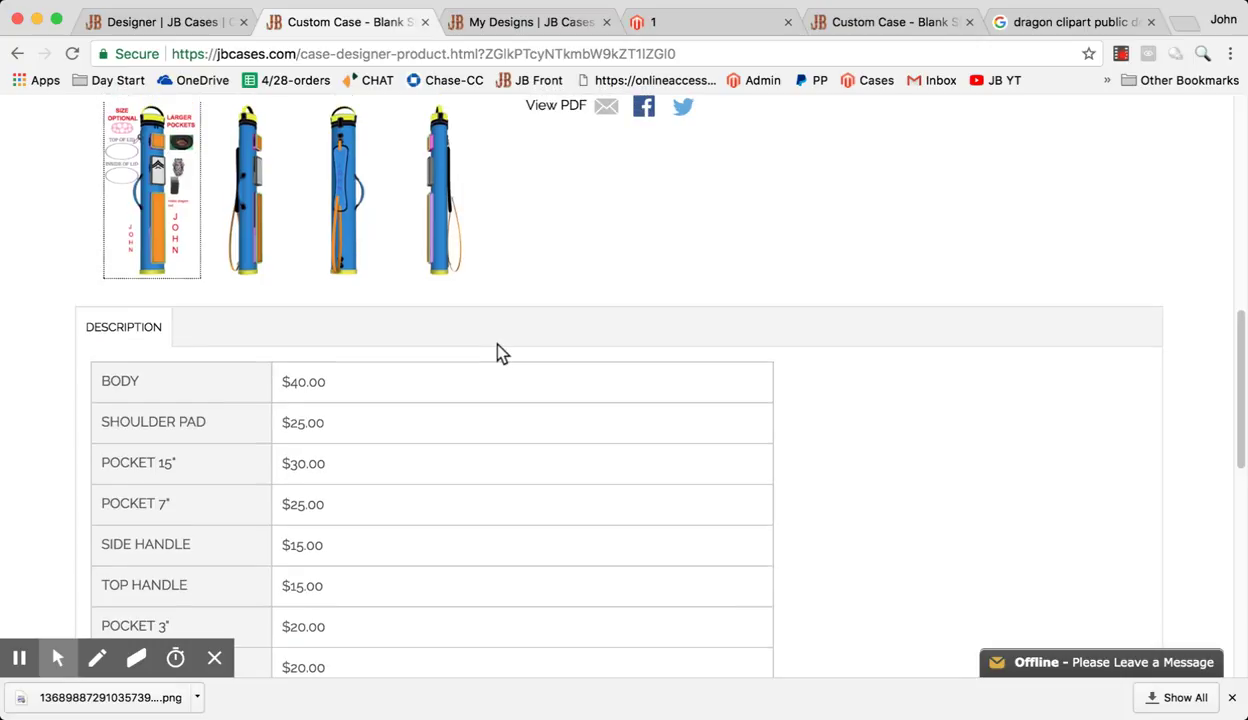
{"action": "scroll", "coordinate": [500, 352], "scroll_direction": "down", "scroll_amount": 2}
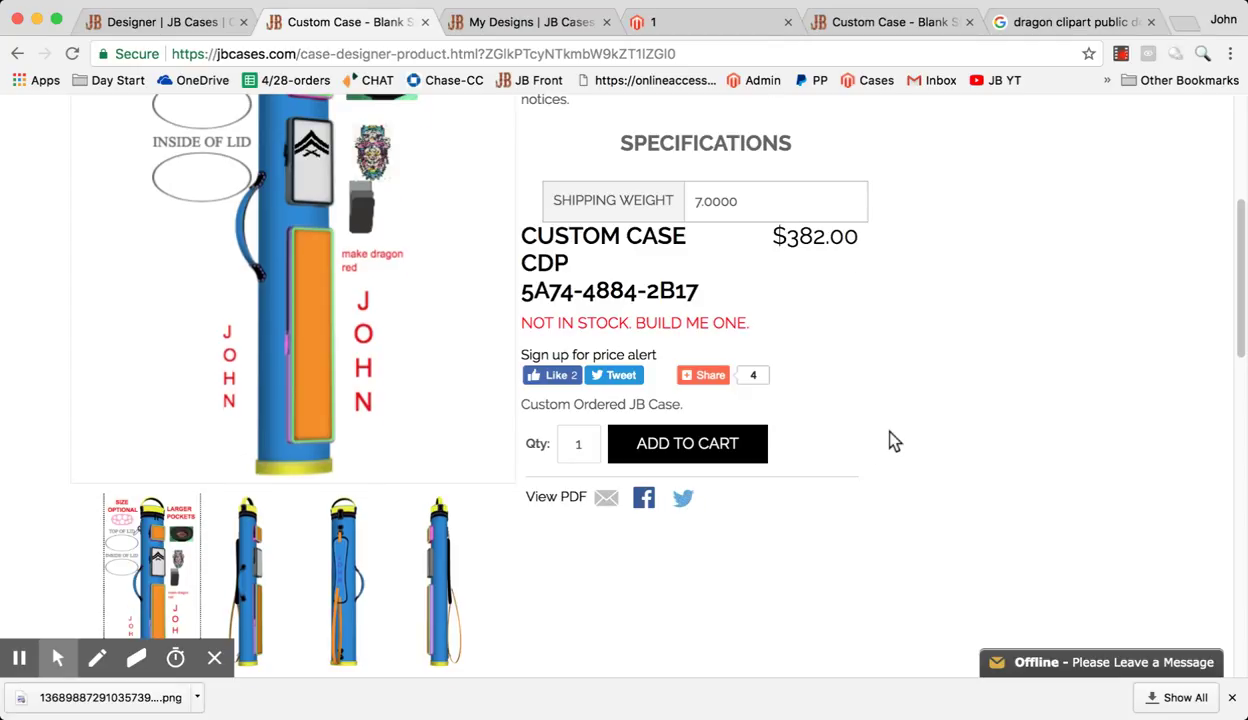
{"action": "scroll", "coordinate": [893, 441], "scroll_direction": "up", "scroll_amount": 5}
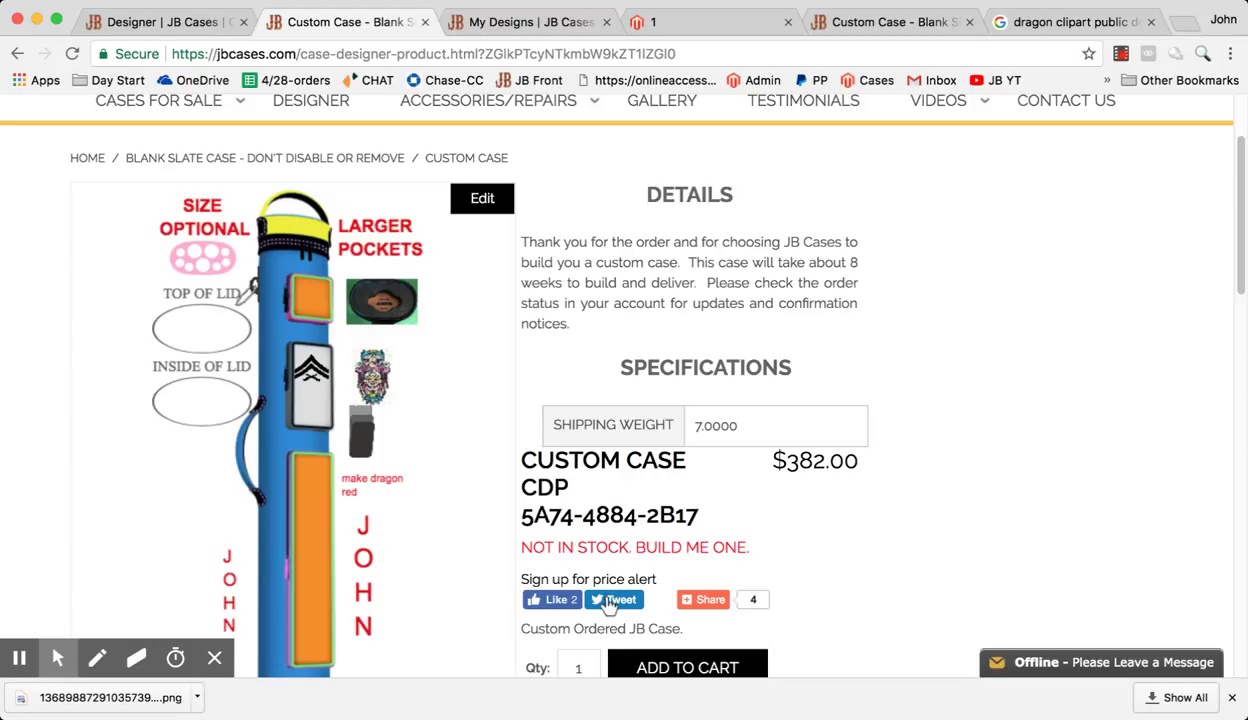
{"action": "mouse_move", "coordinate": [703, 600]}
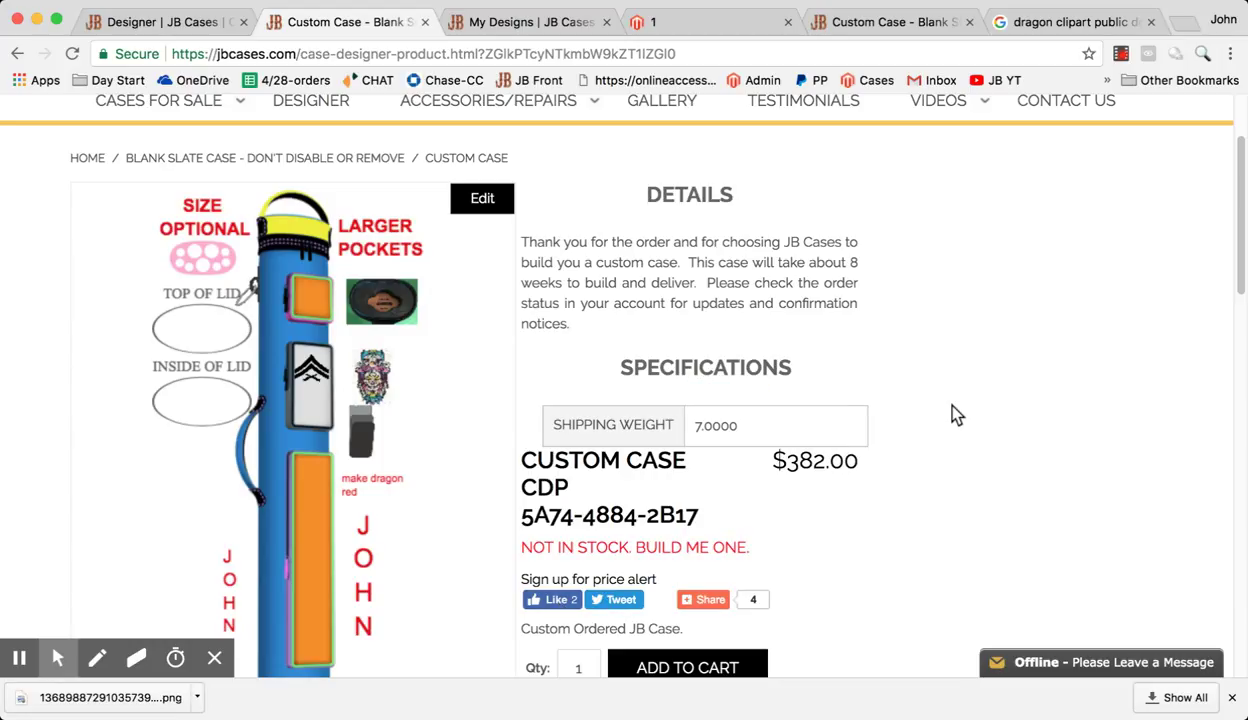
{"action": "scroll", "coordinate": [952, 415], "scroll_direction": "up", "scroll_amount": 3}
{"action": "scroll", "coordinate": [952, 429], "scroll_direction": "down", "scroll_amount": 3}
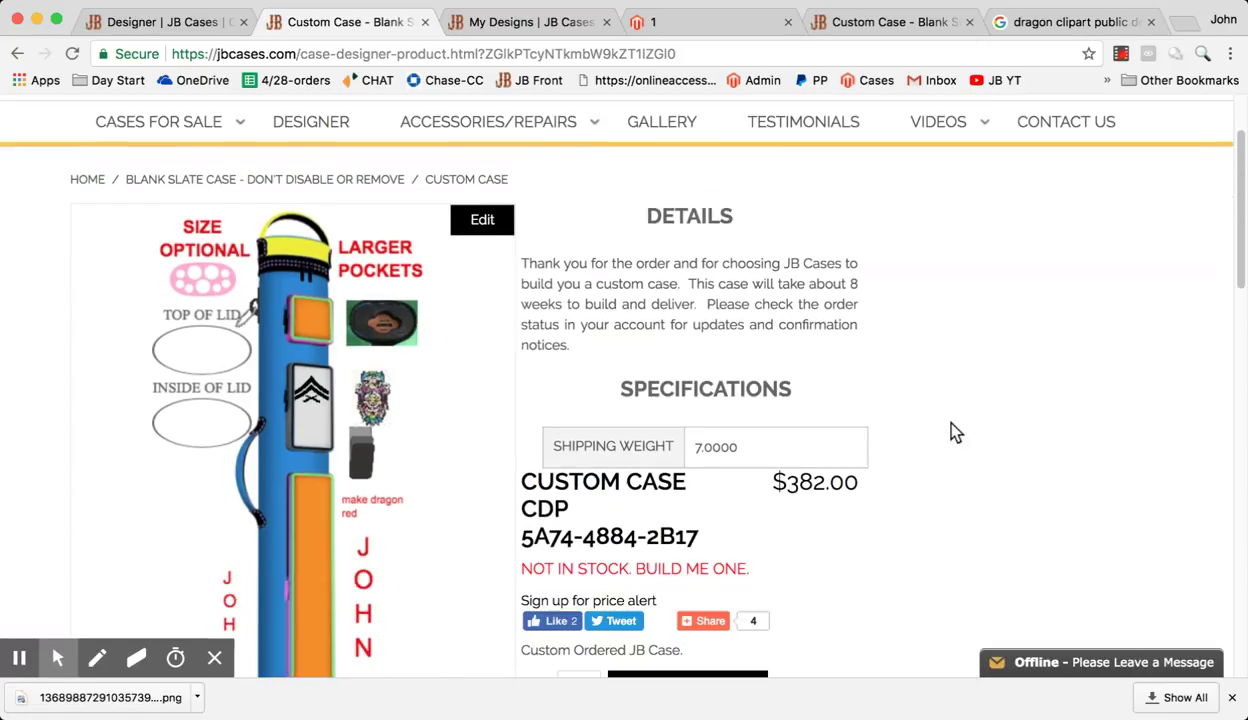
{"action": "scroll", "coordinate": [952, 430], "scroll_direction": "down", "scroll_amount": 2}
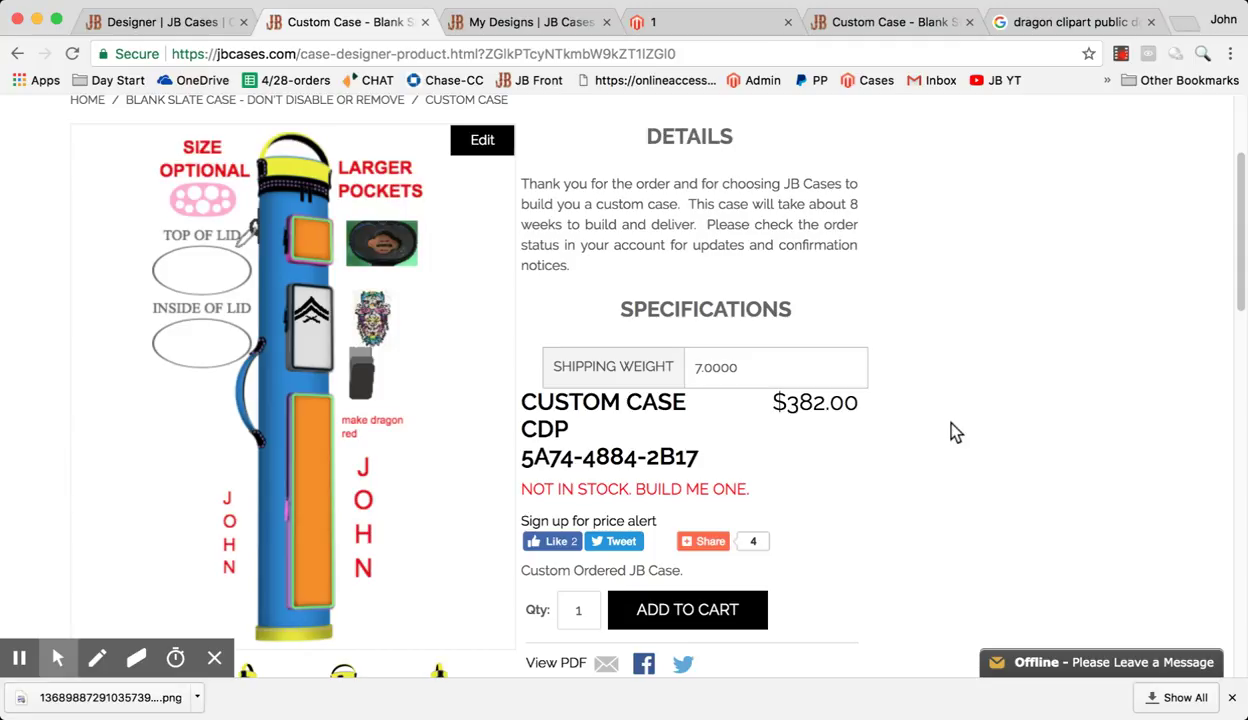
{"action": "scroll", "coordinate": [955, 432], "scroll_direction": "up", "scroll_amount": 3}
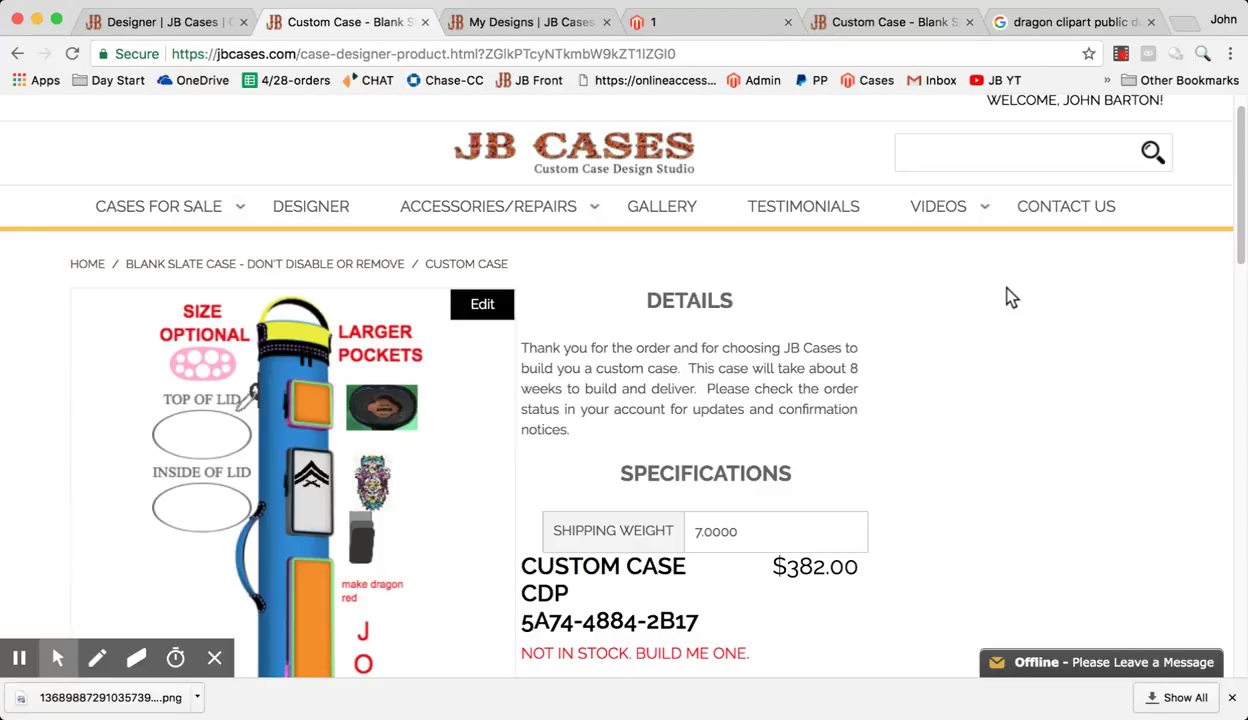
{"action": "left_click", "coordinate": [1121, 55]}
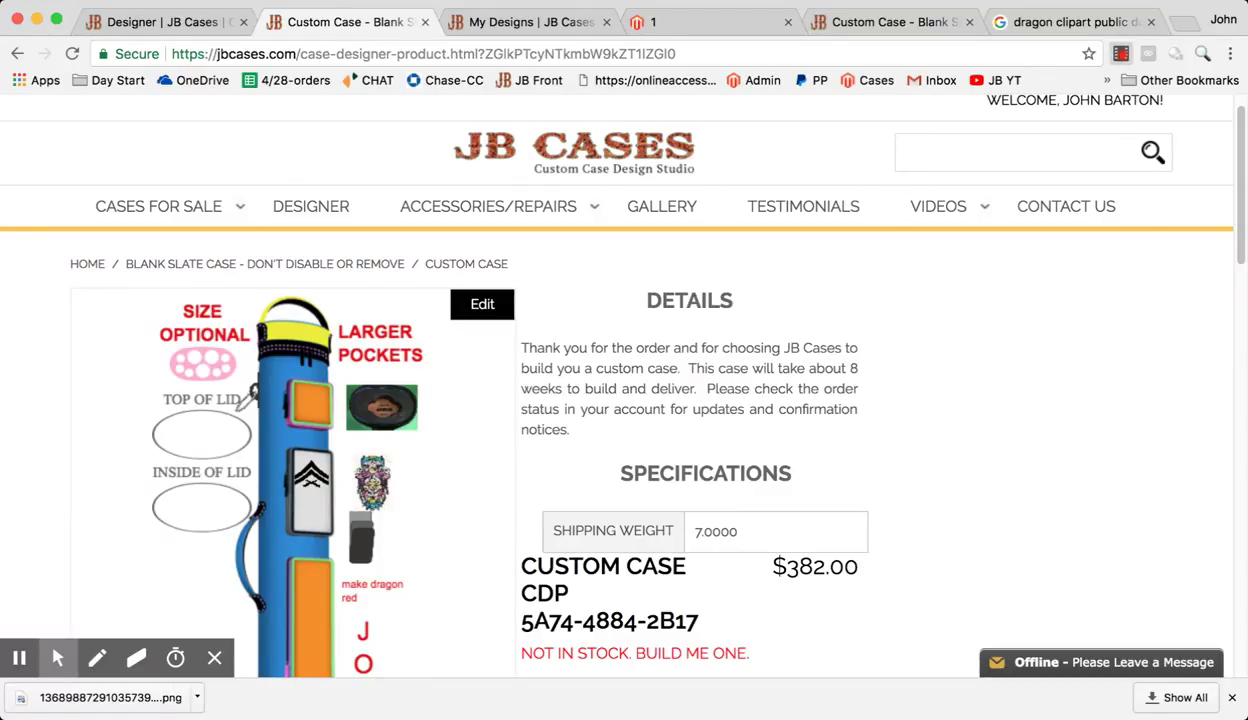